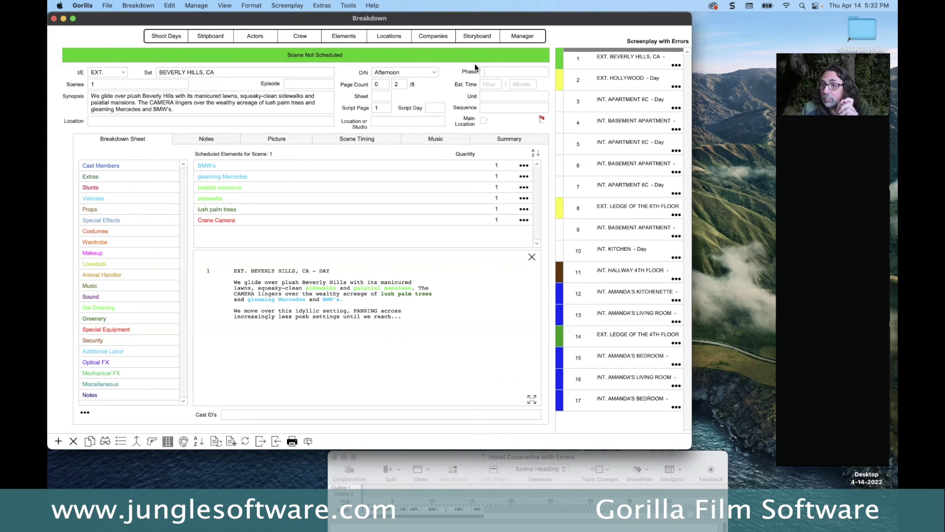
Set scene 3, INT. APARTMENT 6C, to Sunrise as its time of day
left_click(606, 100)
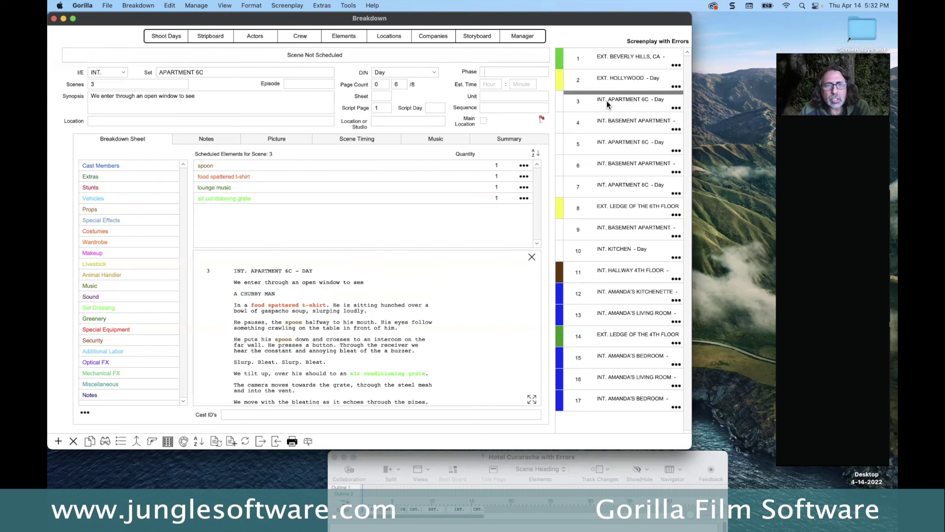
left_click(405, 74)
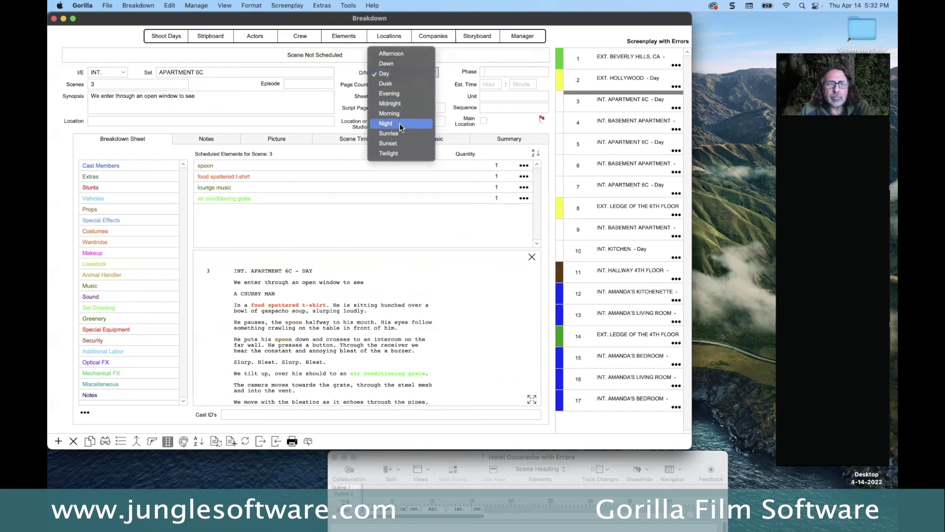
key("Escape")
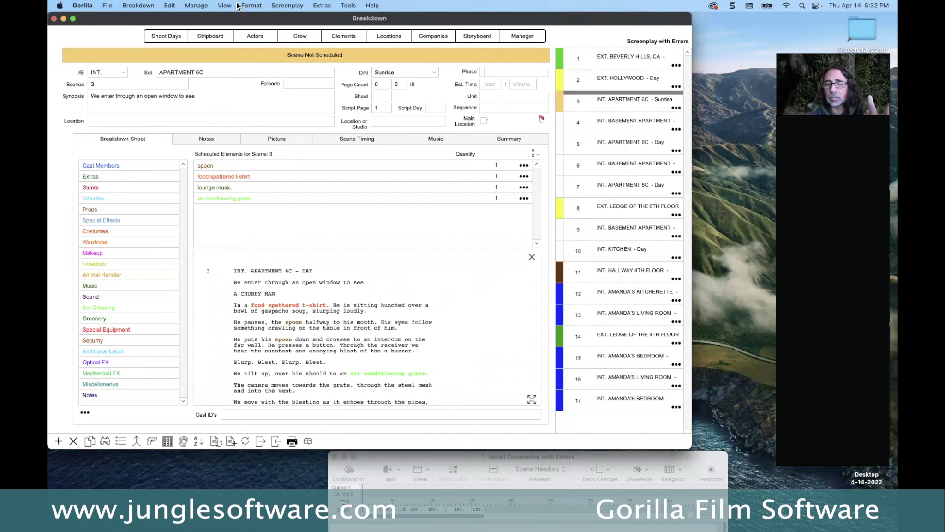
left_click(202, 6)
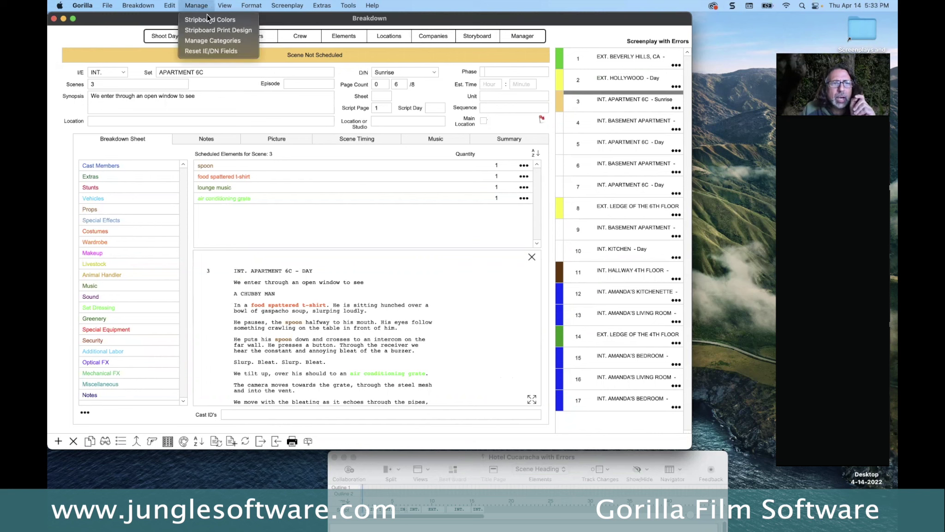
left_click(245, 22)
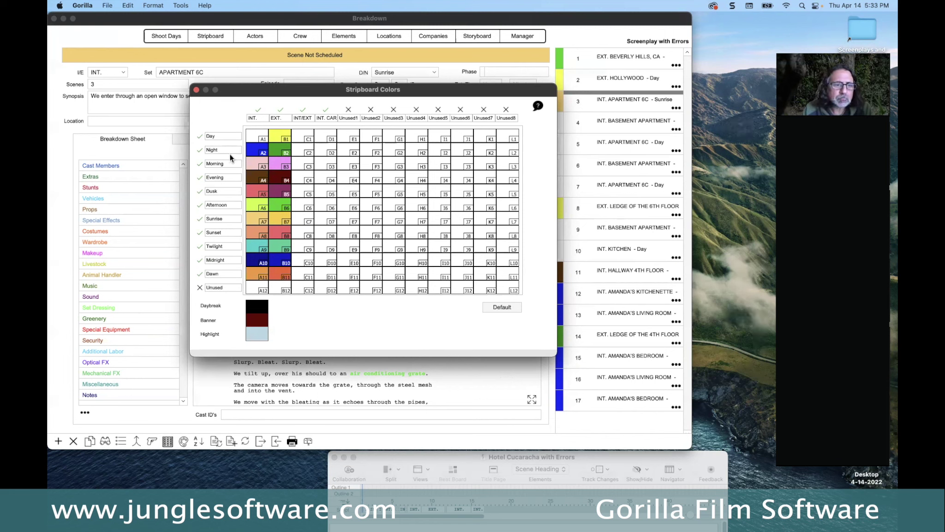
left_click(196, 90)
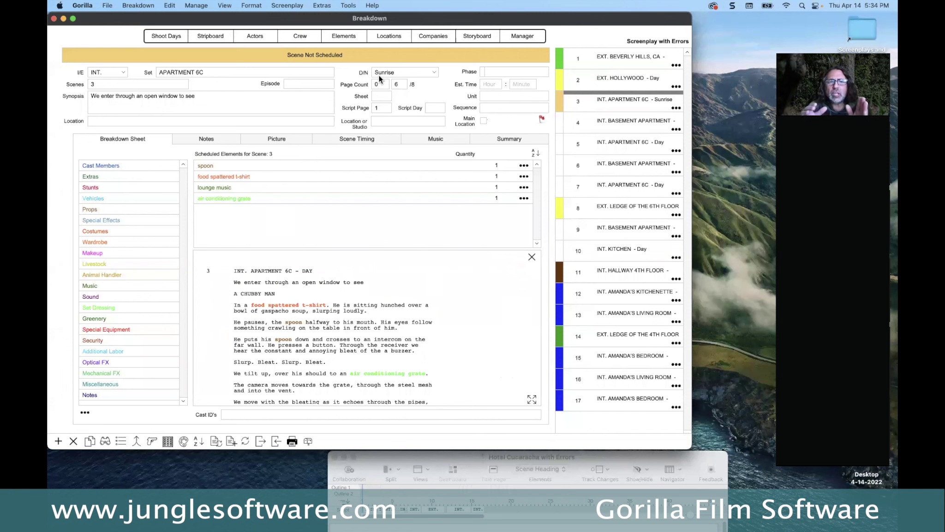
Switch to Final Draft 12 and position the Hotel Cucaracha with Errors script over the breakdown
key("super+Tab")
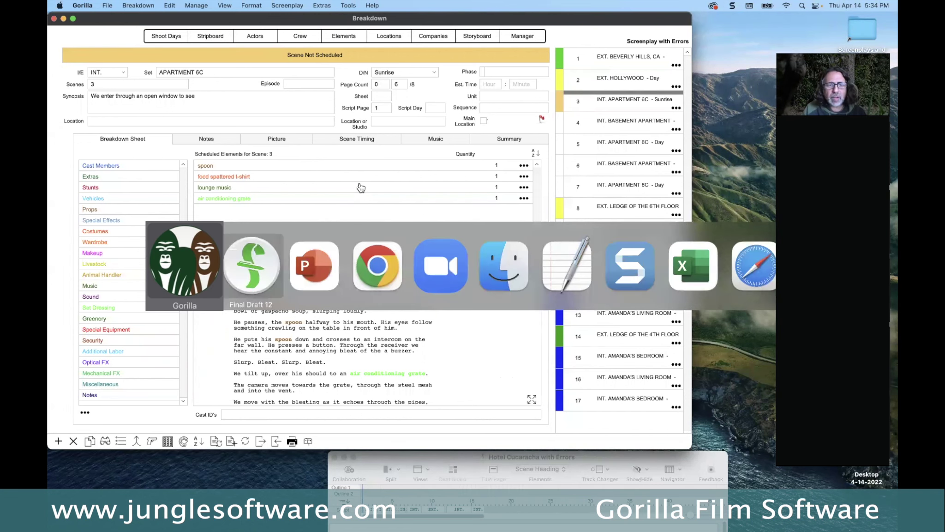
left_click(277, 257)
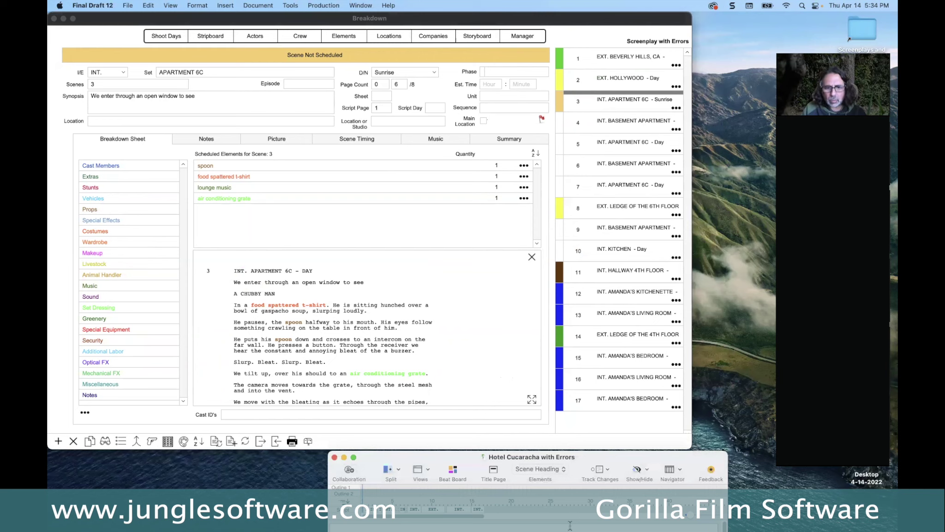
left_click_drag(475, 456, 348, 20)
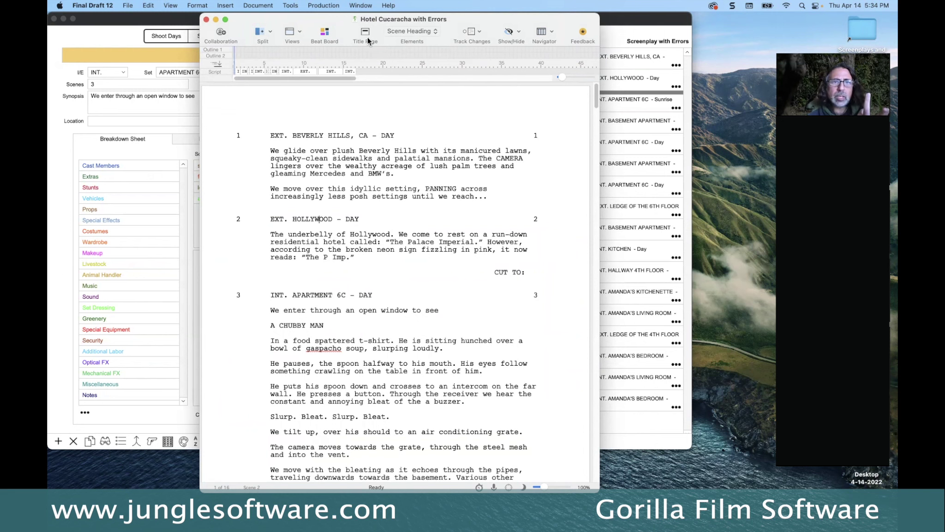
left_click_drag(346, 20, 368, 88)
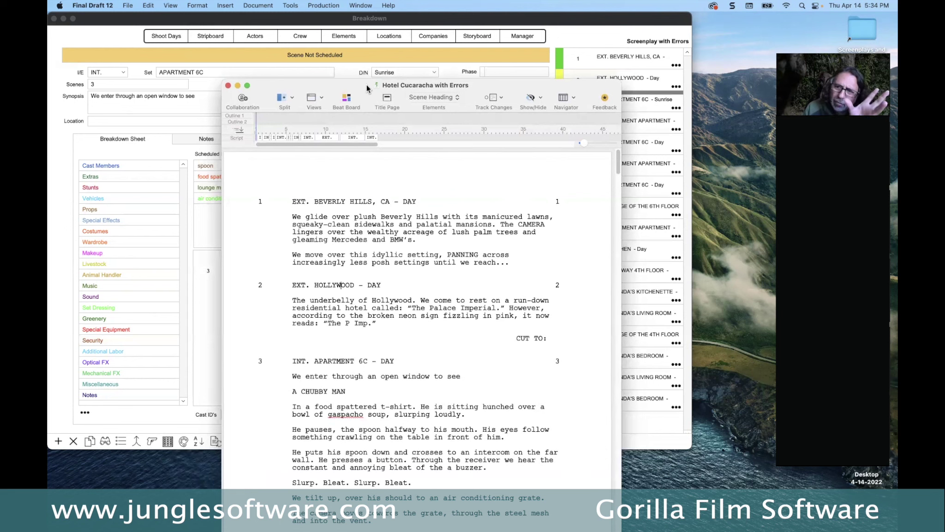
mouse_move(368, 88)
left_mouse_down()
mouse_move(371, 80)
mouse_move(366, 87)
left_mouse_up()
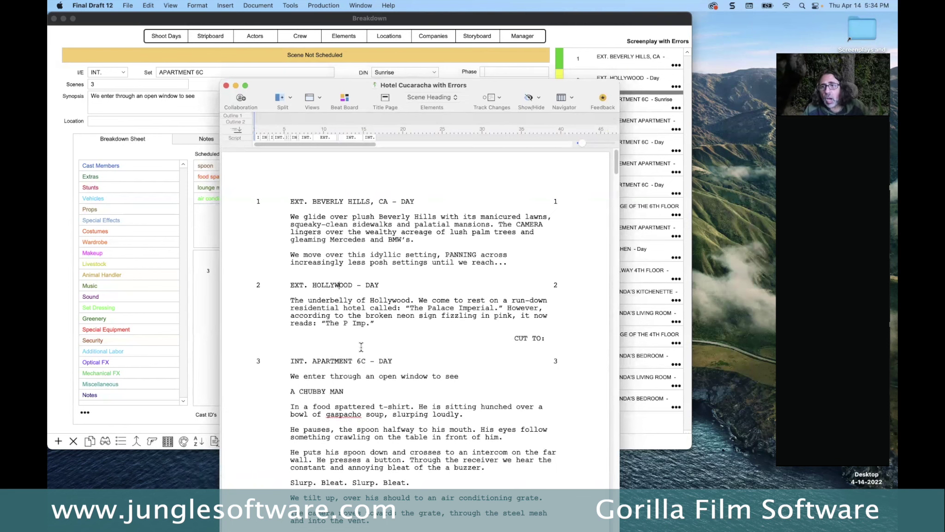
Change scene 3's heading from DAY to SUNRISE in the script, then hide Final Draft
left_click_drag(379, 360, 396, 360)
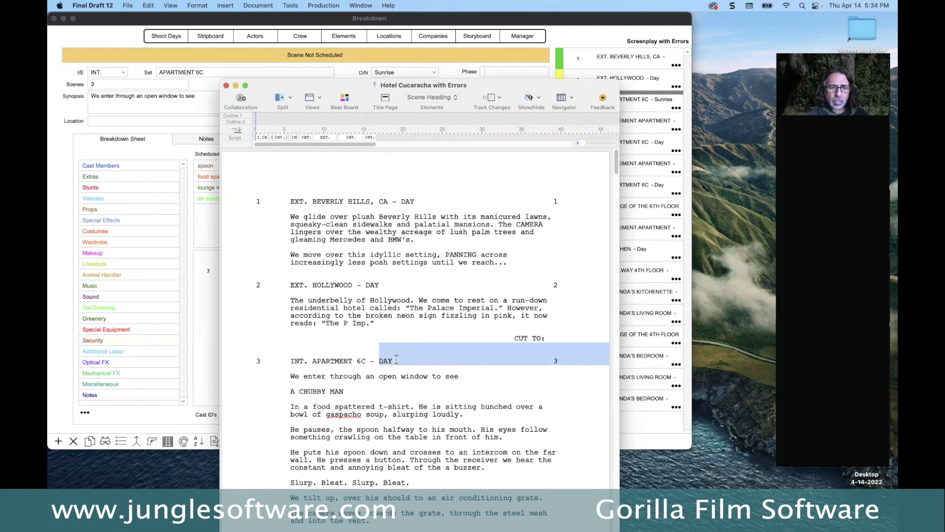
type("SUNRISE")
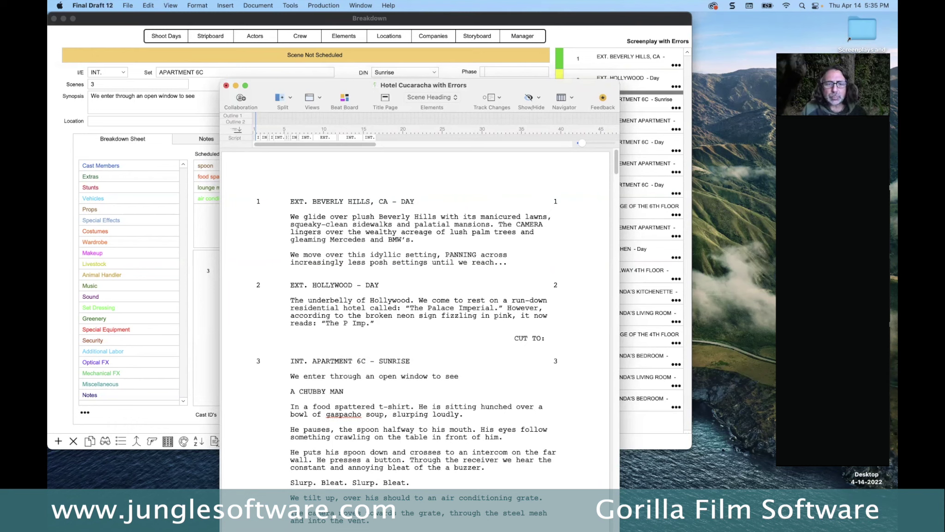
left_click_drag(348, 84, 346, 73)
key("cmd+h")
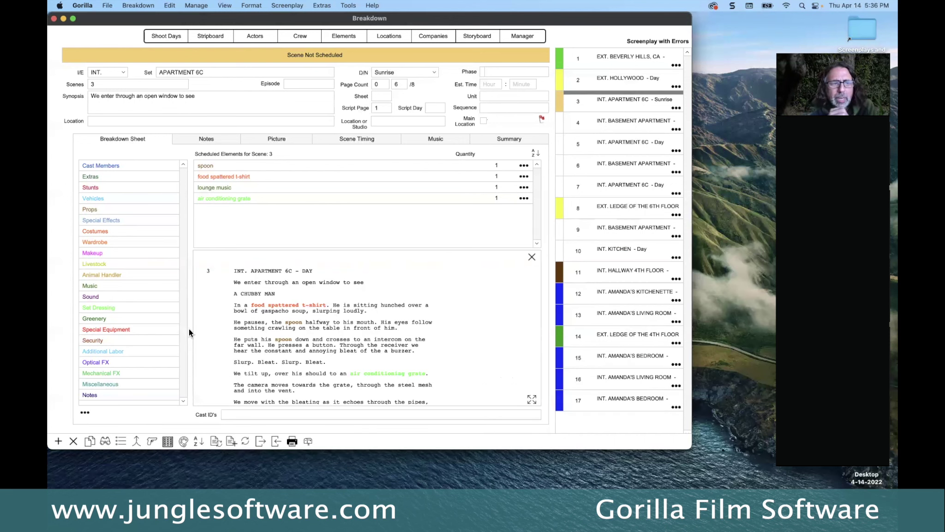
double_click(94, 166)
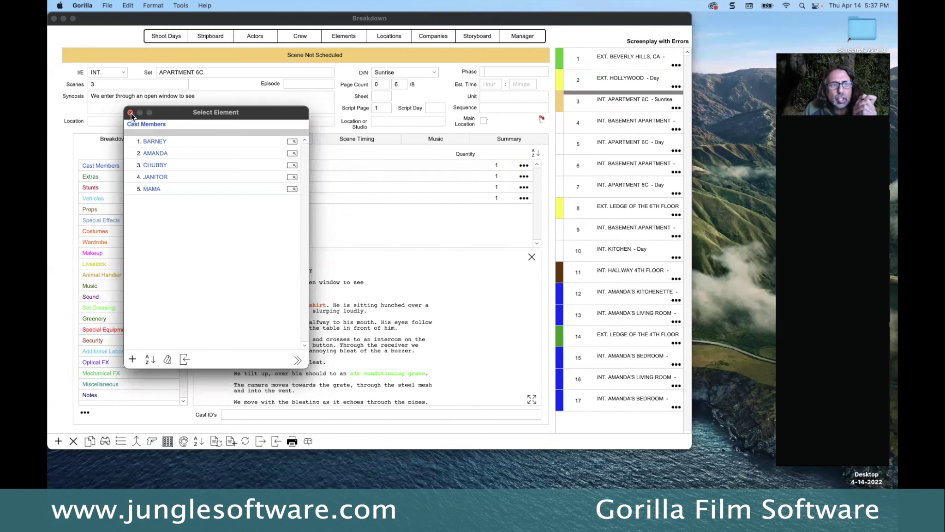
left_click(130, 112)
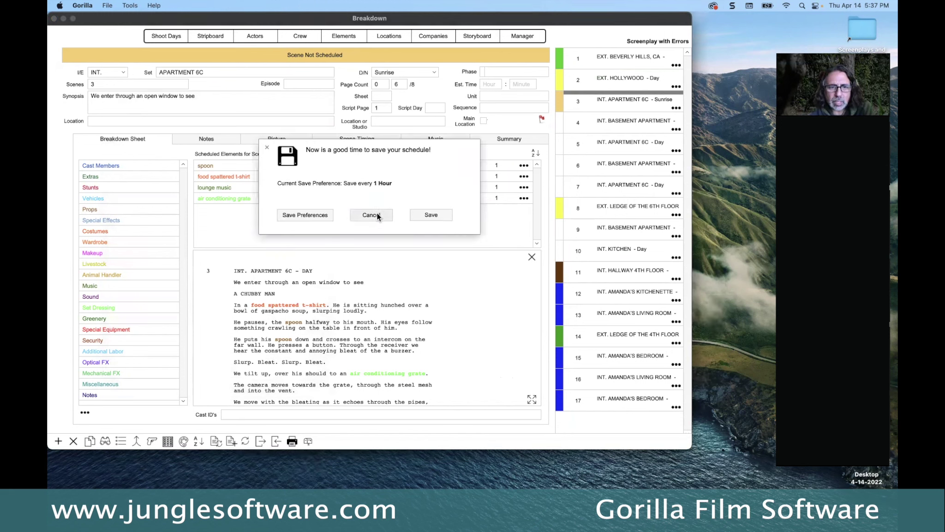
left_click(376, 213)
left_click(402, 187)
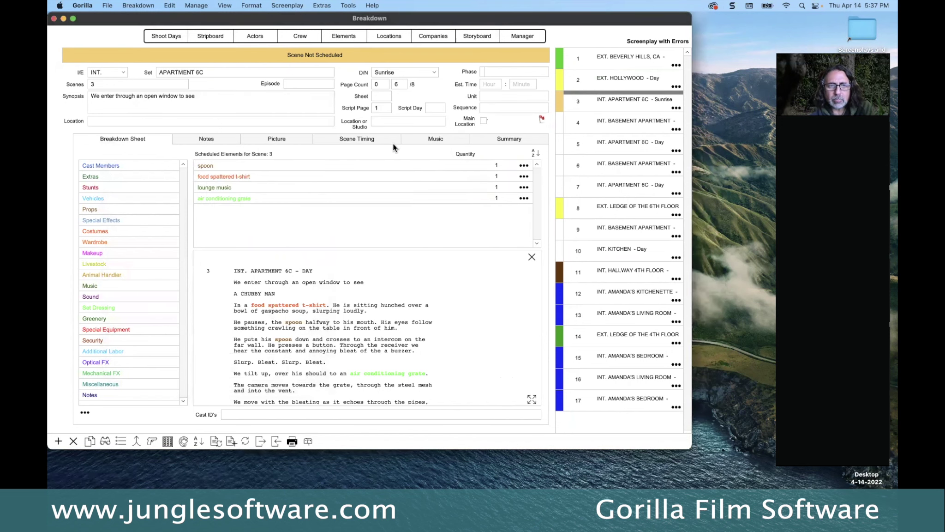
Open JANITOR's element info scenes, showing only scene 6, INT. BASEMENT APARTMENT
left_click(348, 36)
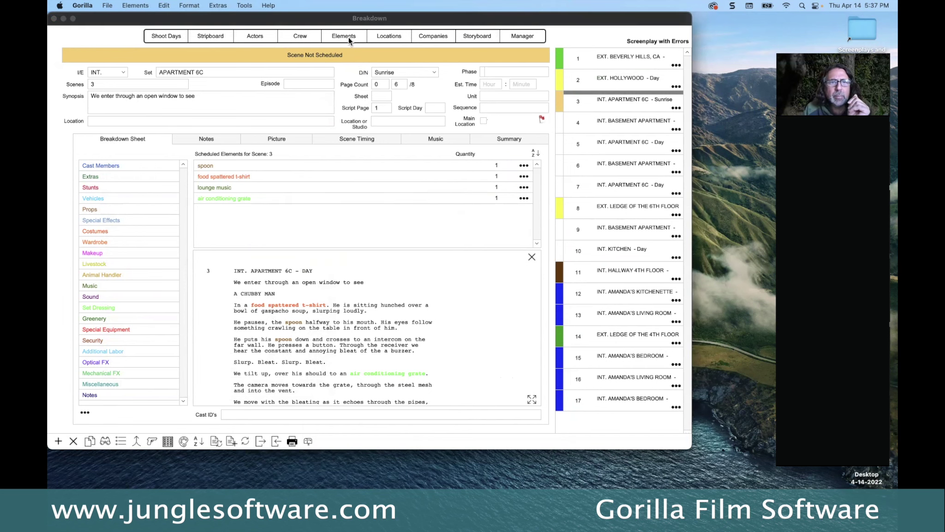
left_click_drag(326, 36, 324, 35)
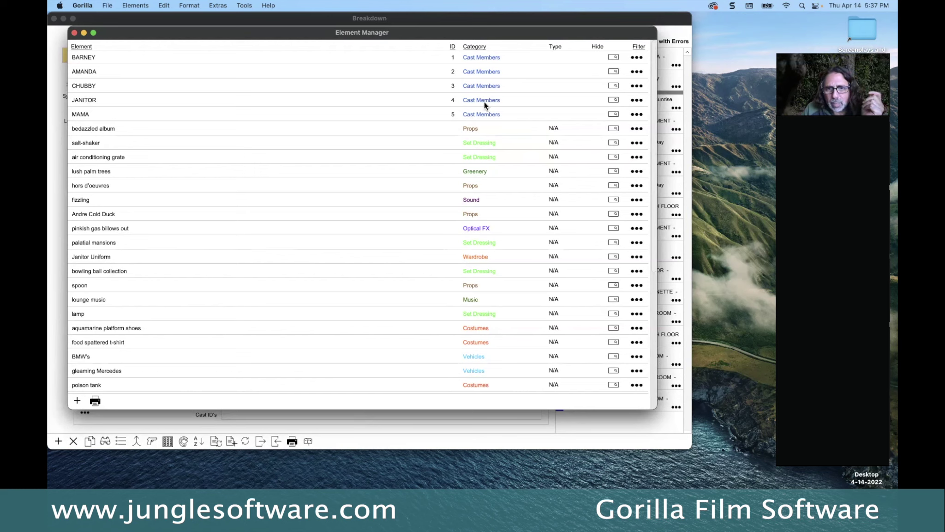
left_click(637, 101)
left_click(590, 97)
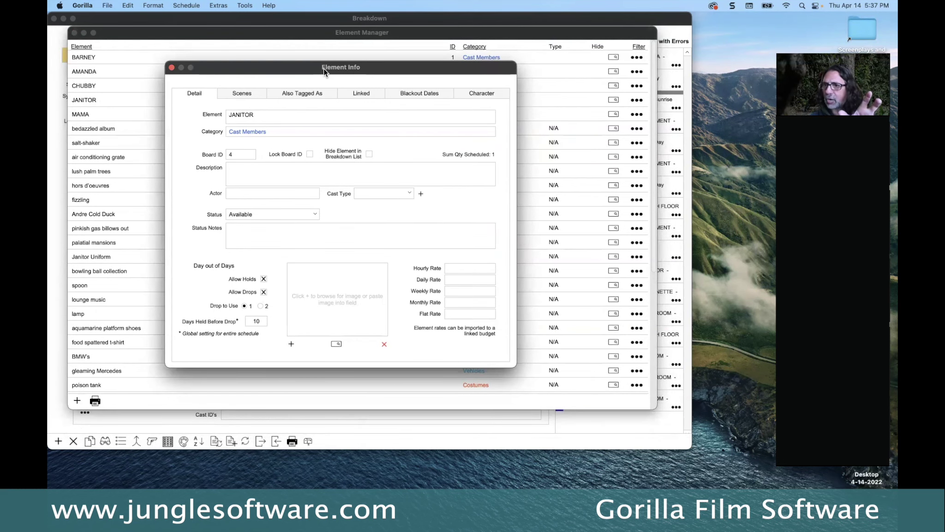
left_click(246, 95)
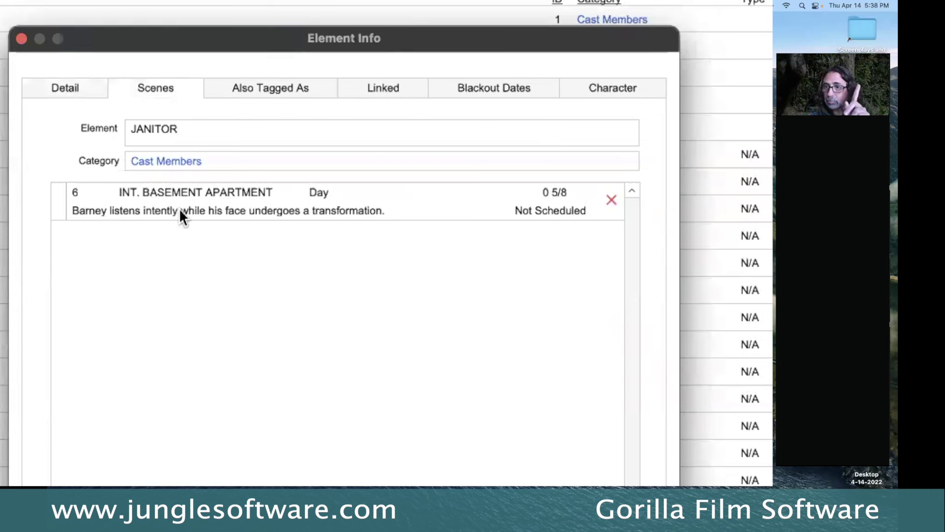
Switch to the Hotel Cucaracha script in Final Draft 12 and scroll down to scene 6
key("super+Tab")
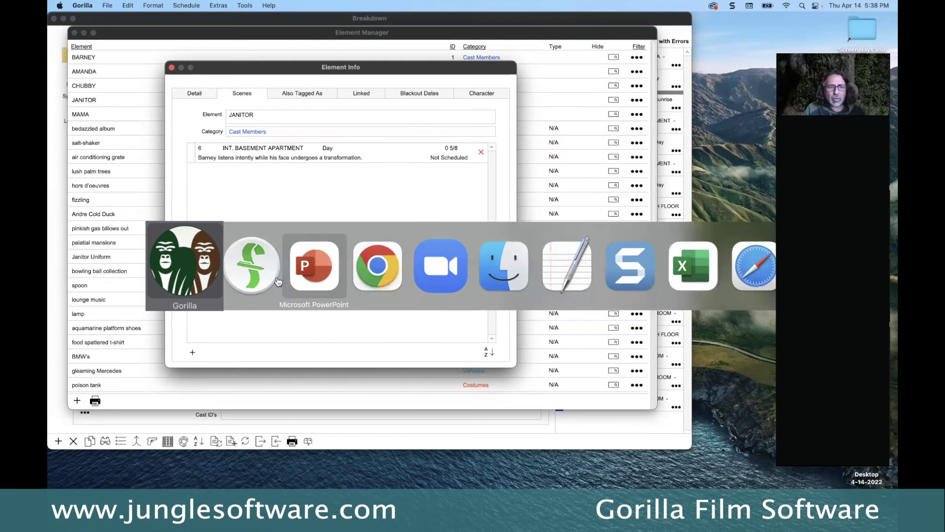
left_click(265, 271)
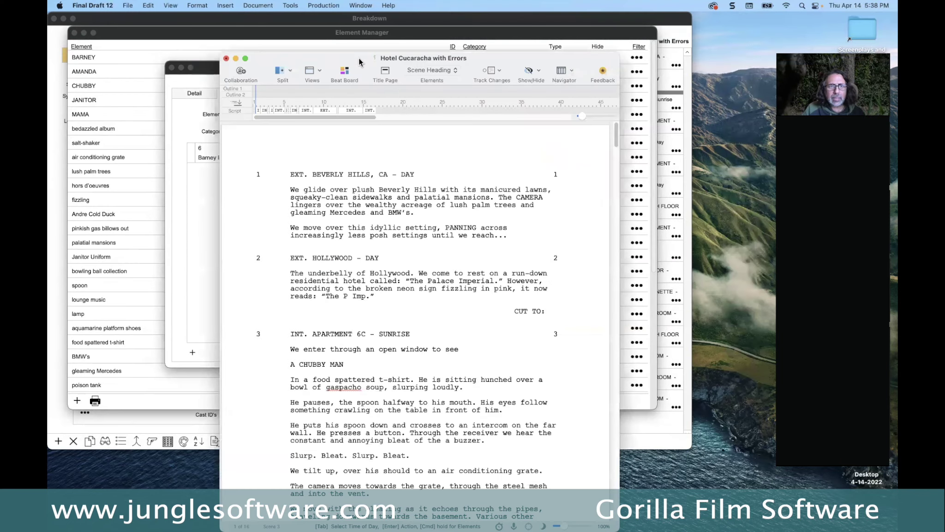
scroll(450, 319, "down", 15)
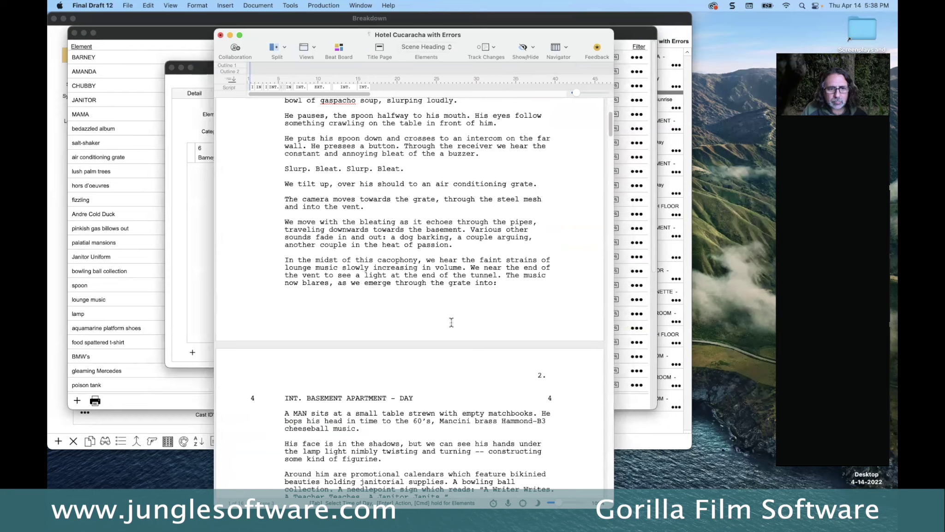
scroll(451, 322, "down", 15)
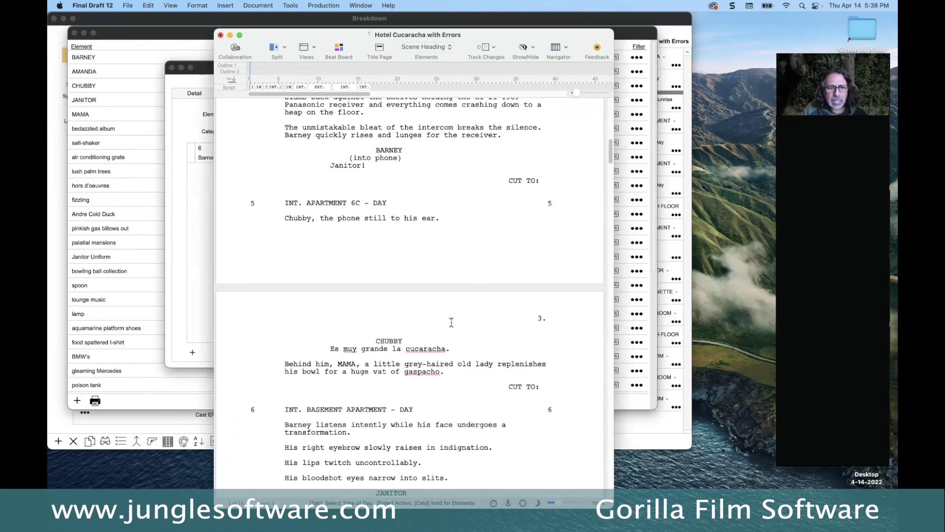
scroll(451, 322, "down", 3)
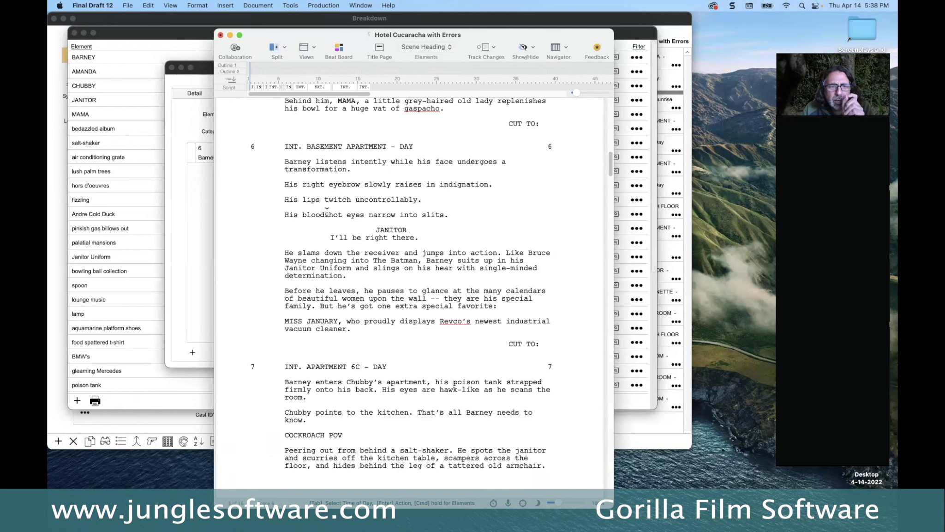
Select JANITOR's "I'll be right there." cue and scene 6, arranging the window beside Gorilla
left_click_drag(376, 230, 422, 239)
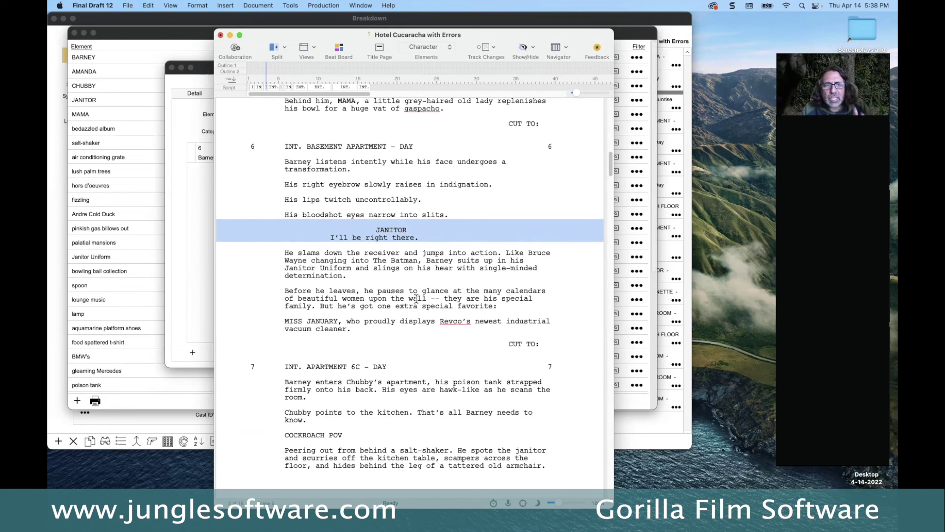
left_click_drag(248, 144, 575, 337)
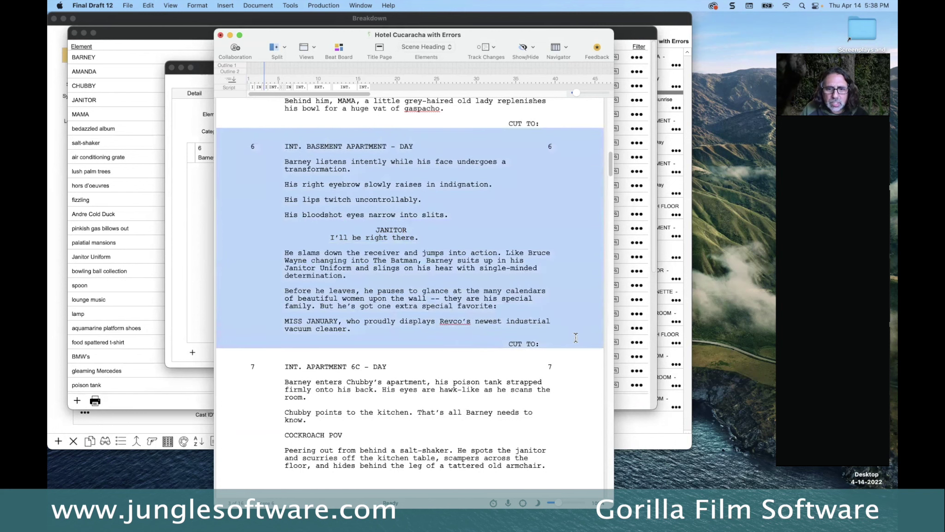
left_click_drag(319, 30, 485, 38)
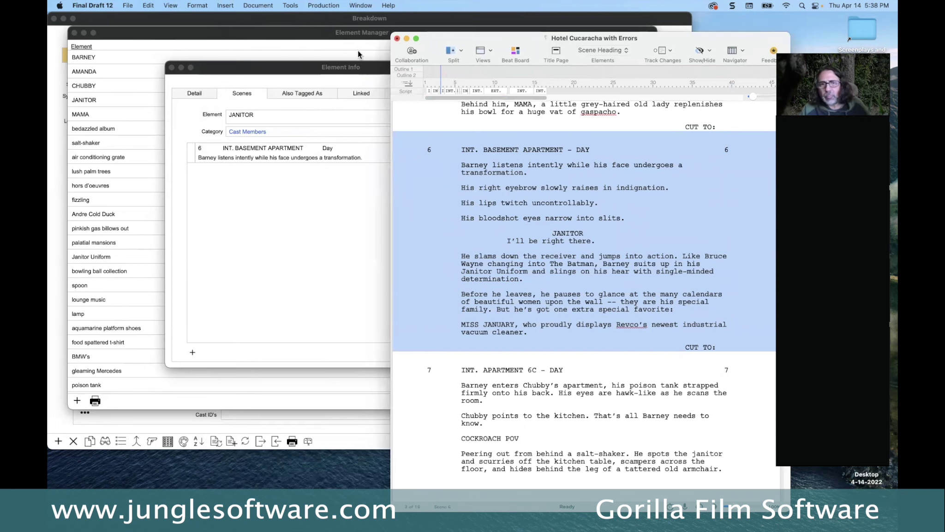
left_click_drag(425, 37, 407, 36)
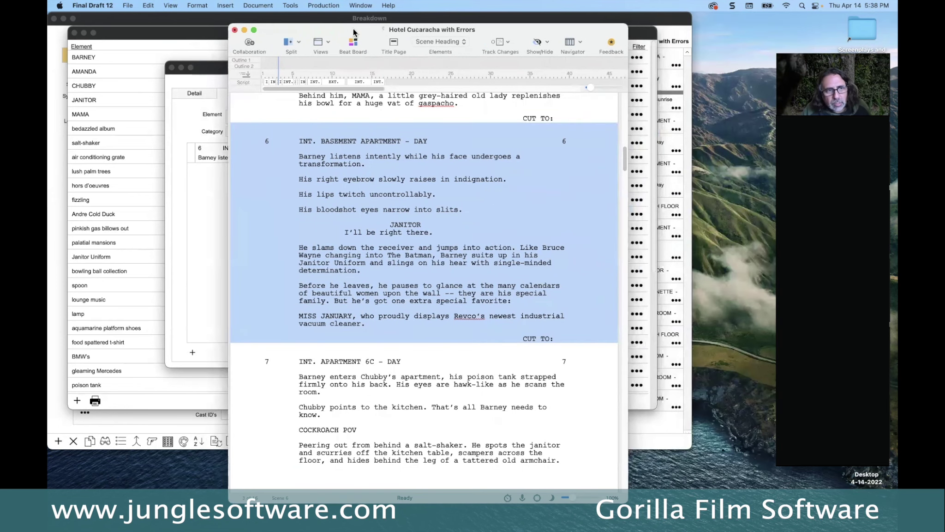
left_click_drag(353, 28, 343, 29)
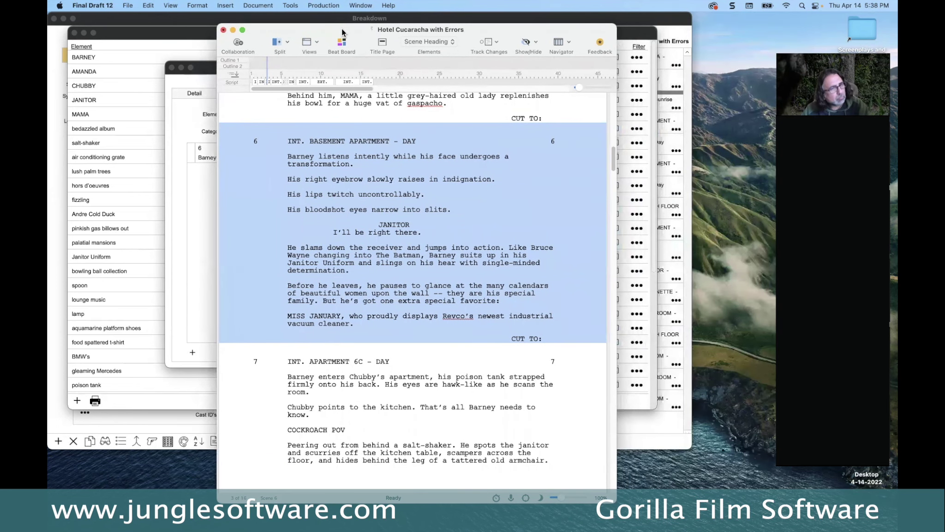
Rename scene 6's JANITOR cue to BARNEY, remove the blank dialogue line, and hide Final Draft
double_click(403, 225)
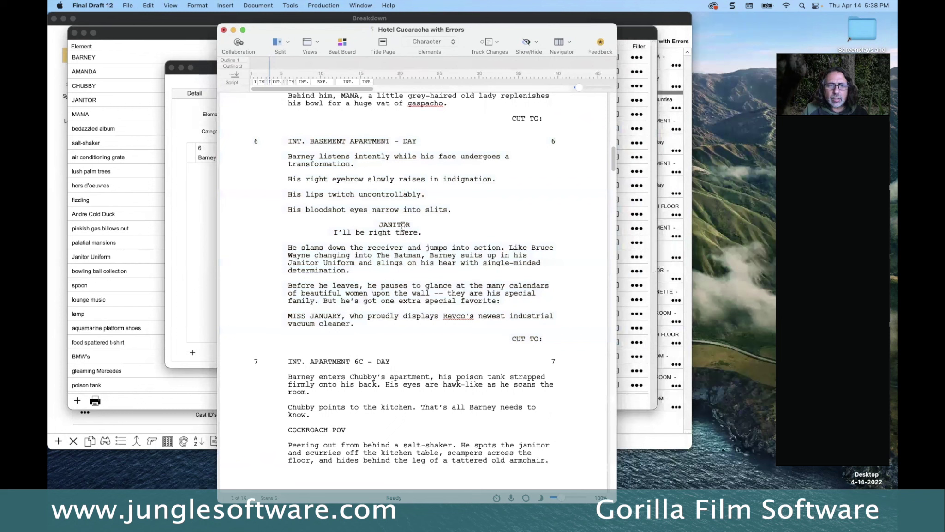
type("BARNE")
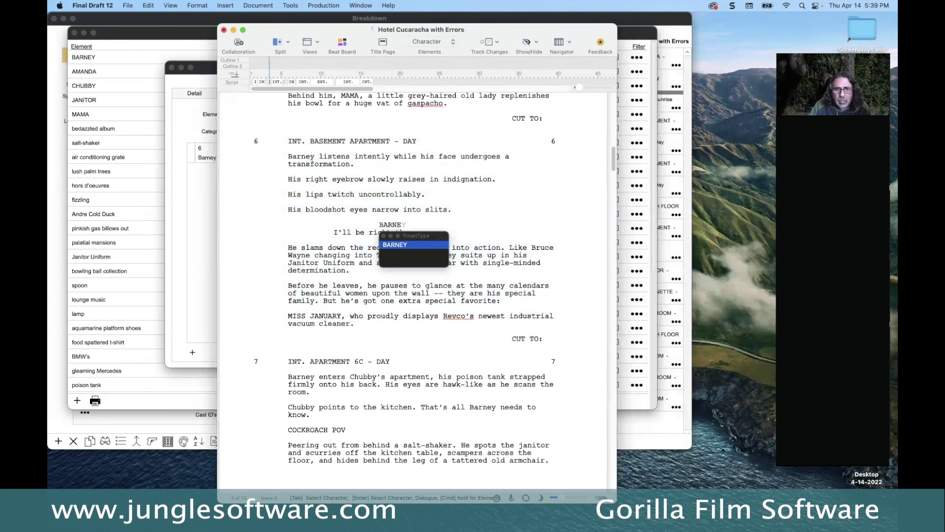
key("Return")
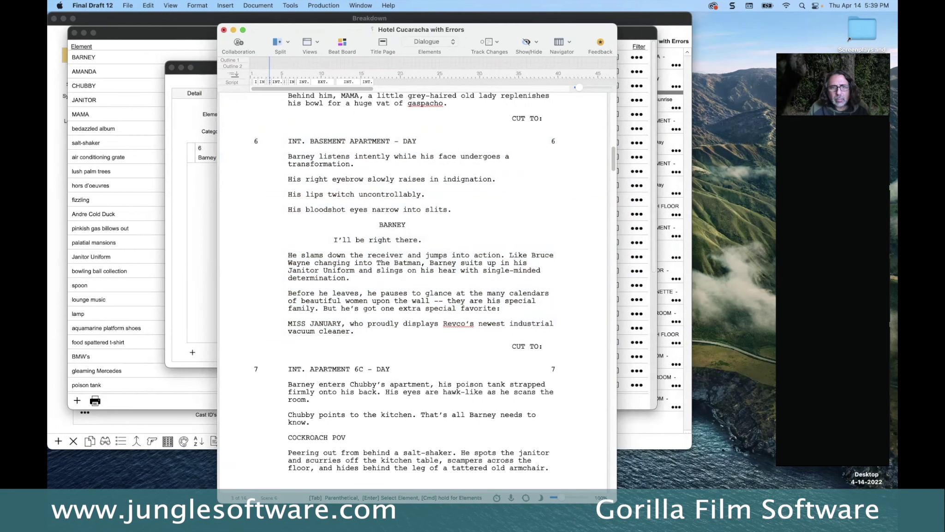
key("BackSpace")
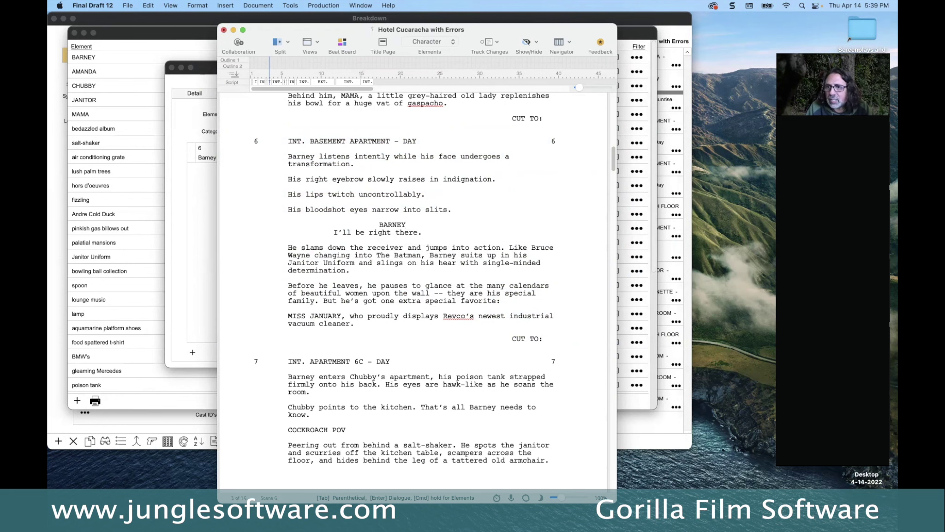
key("cmd+h")
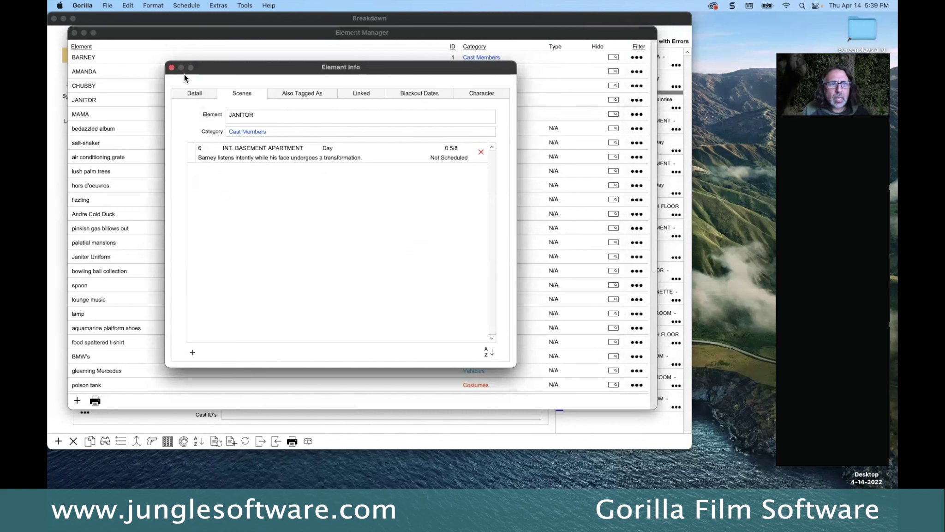
Browse the scheduling commands without choosing one, then close JANITOR's element info
left_click(129, 5)
mouse_move(179, 6)
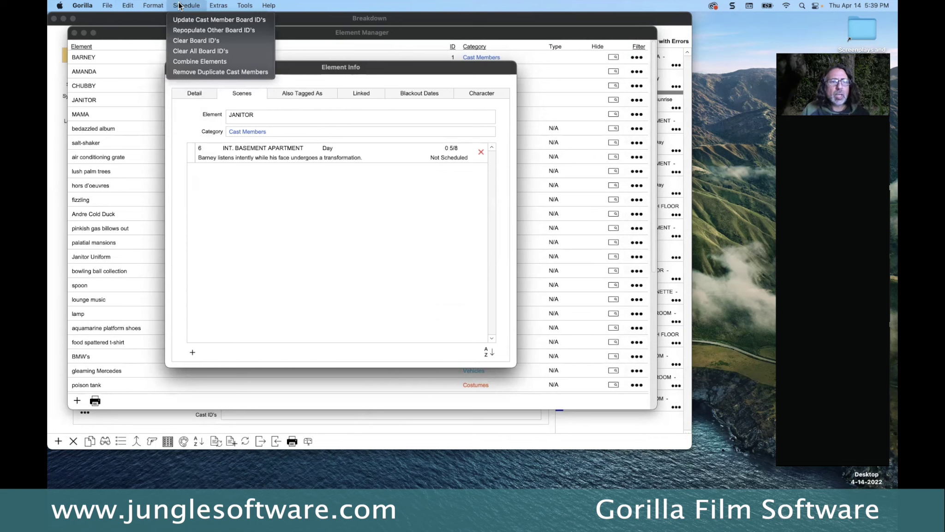
left_click(183, 50)
left_click(170, 68)
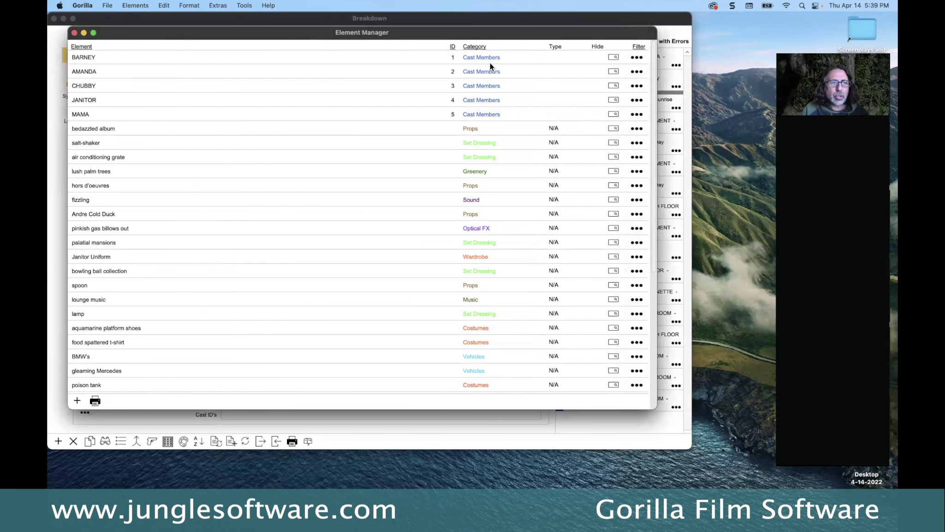
Show BARNEY's element info scenes: 4, 7, 11, 13, 14, 16 and 17
left_click(637, 58)
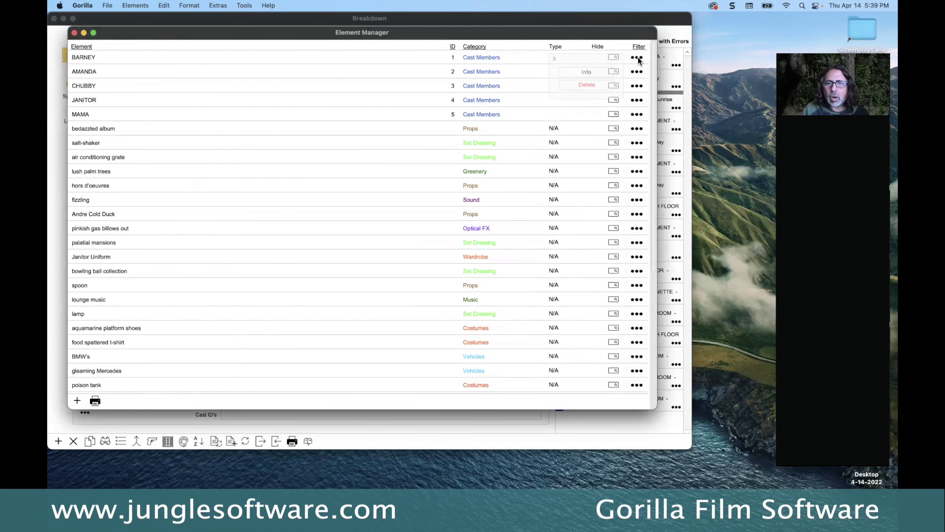
left_click(572, 72)
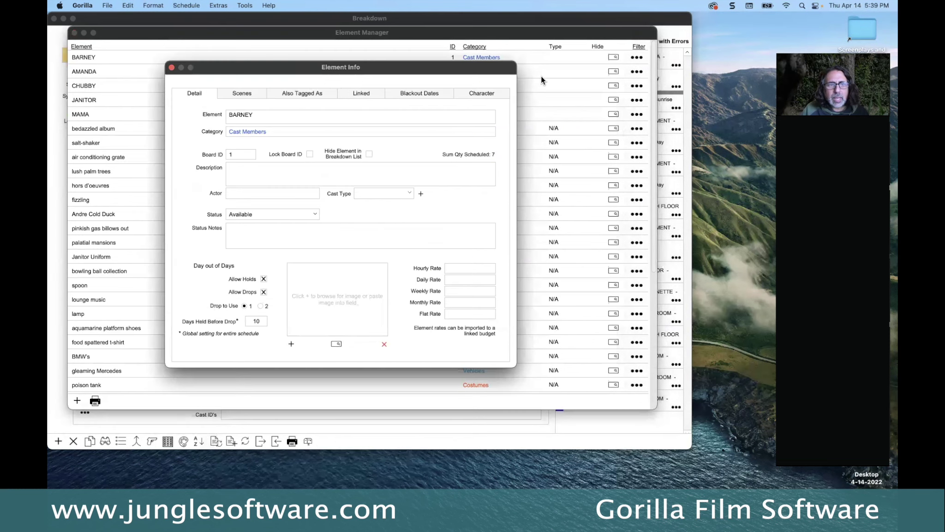
left_click(249, 95)
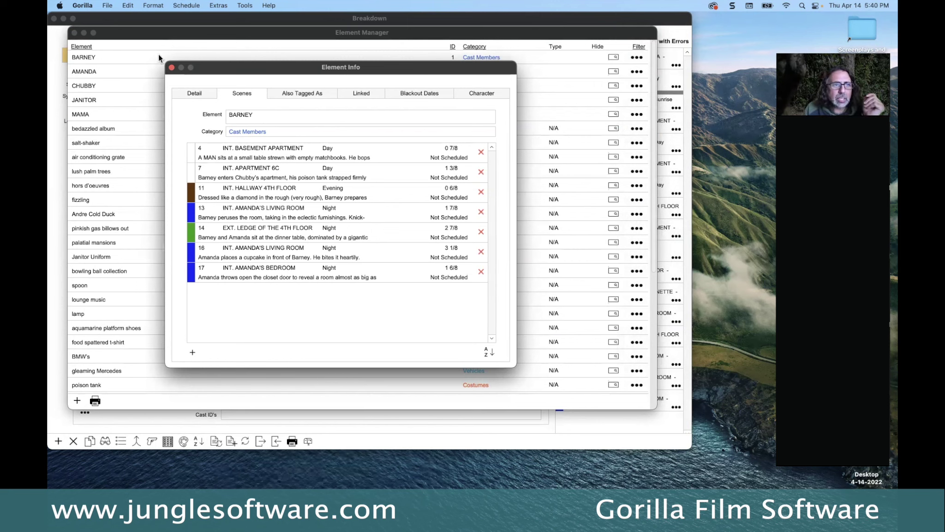
left_click(184, 6)
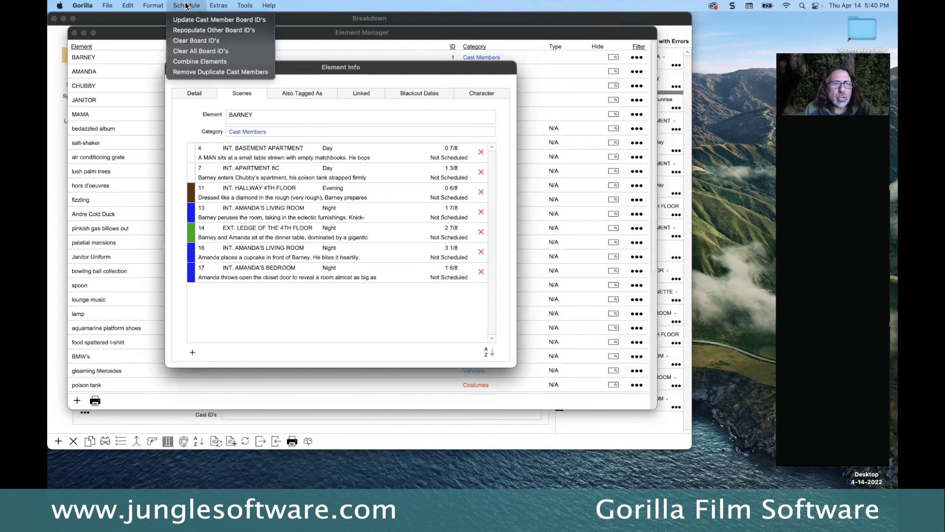
Combine JANITOR (4) into BARNEY, confirm the merge, and close BARNEY's scene details
left_click(204, 61)
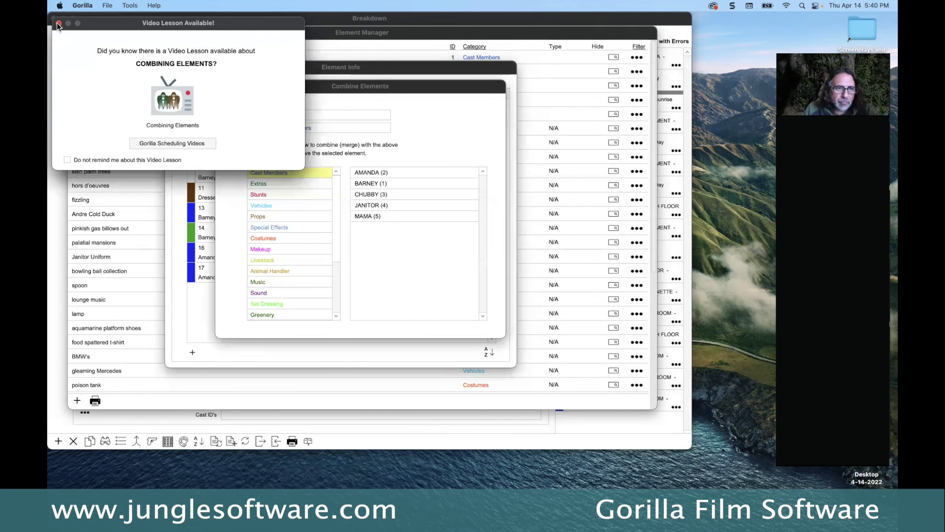
left_click(58, 23)
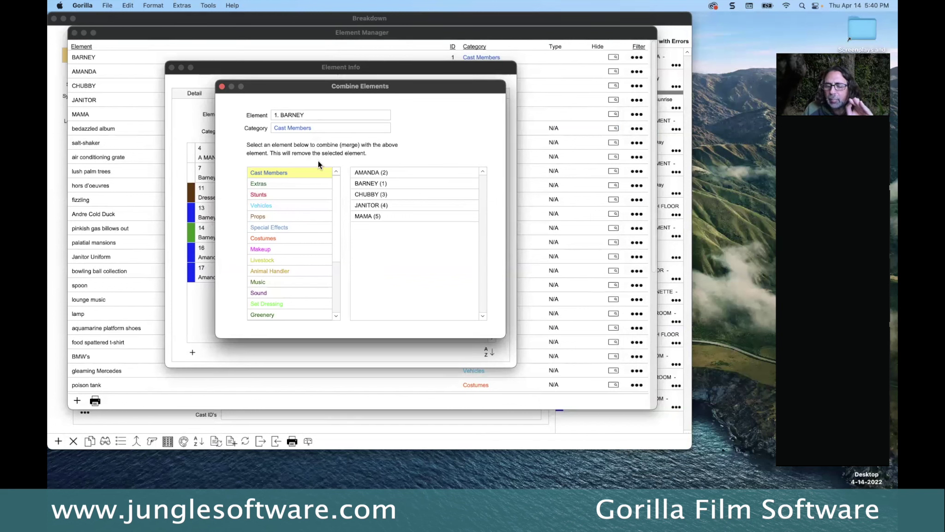
left_click(372, 205)
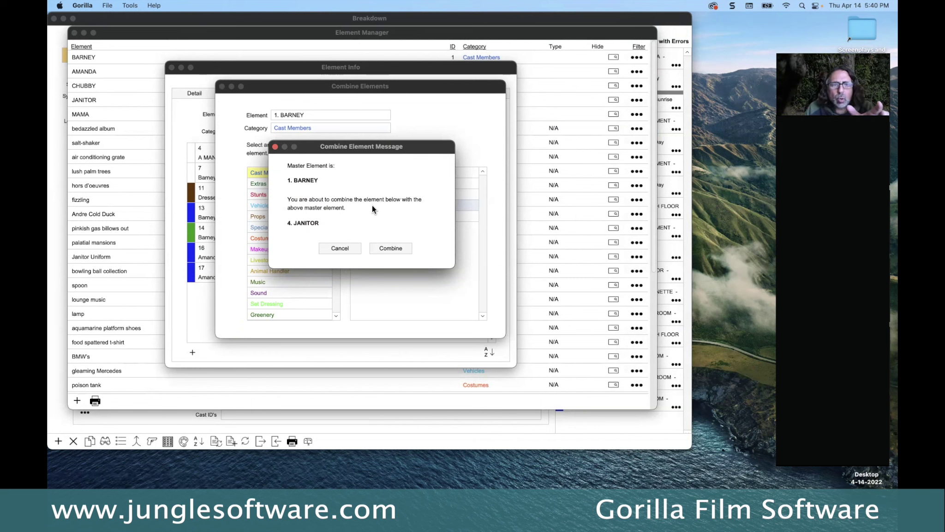
left_click(394, 249)
left_click(420, 187)
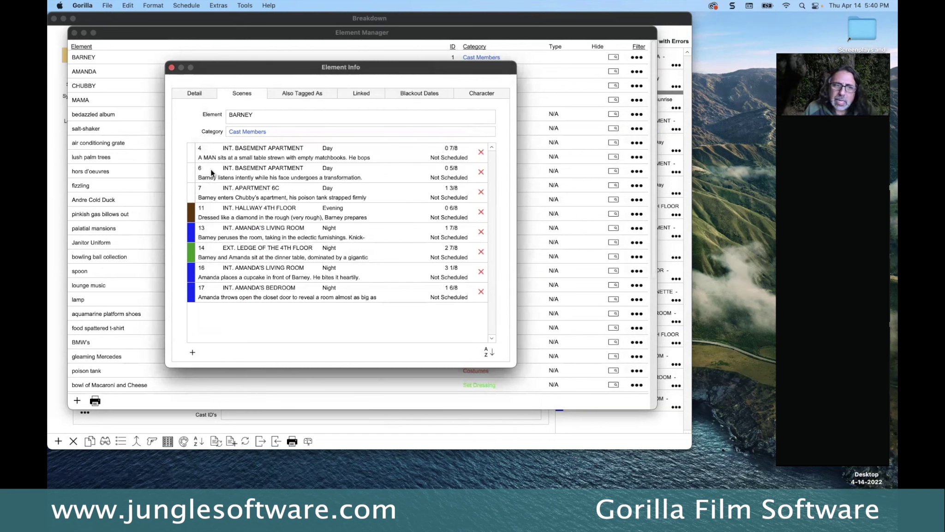
left_click(171, 68)
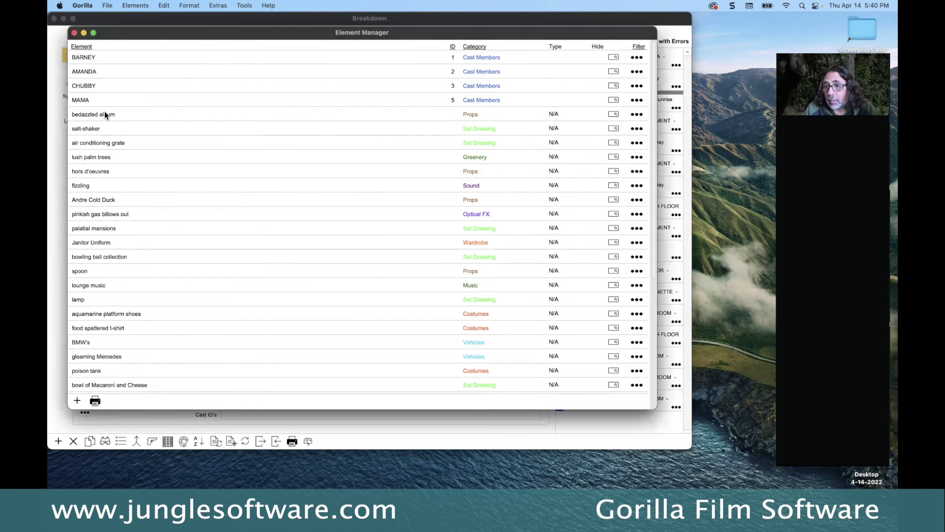
Renumber cast member board IDs, overriding locked ones, so MAMA becomes 4
left_click(74, 33)
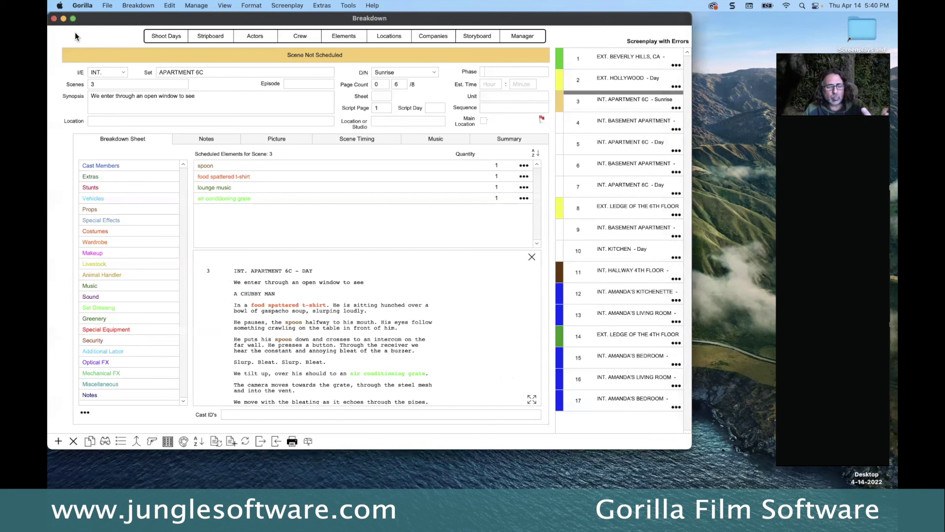
double_click(112, 166)
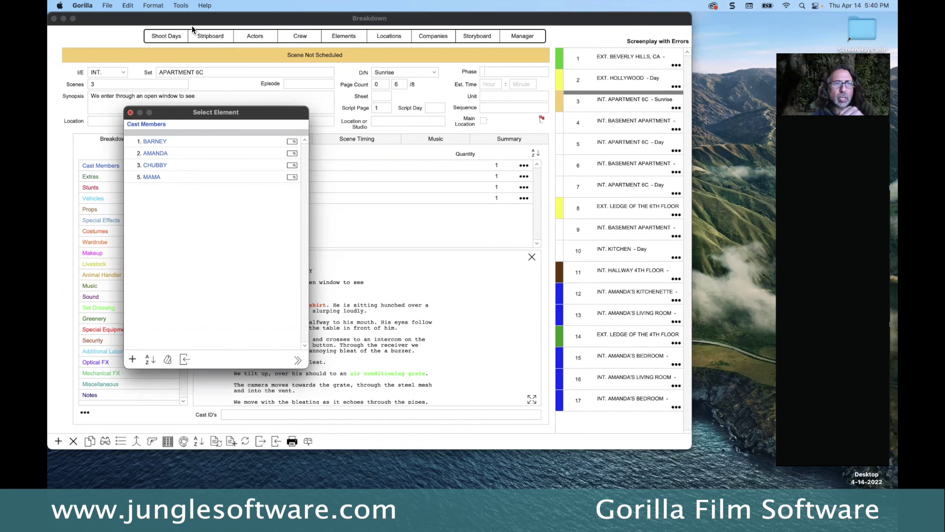
left_click(343, 36)
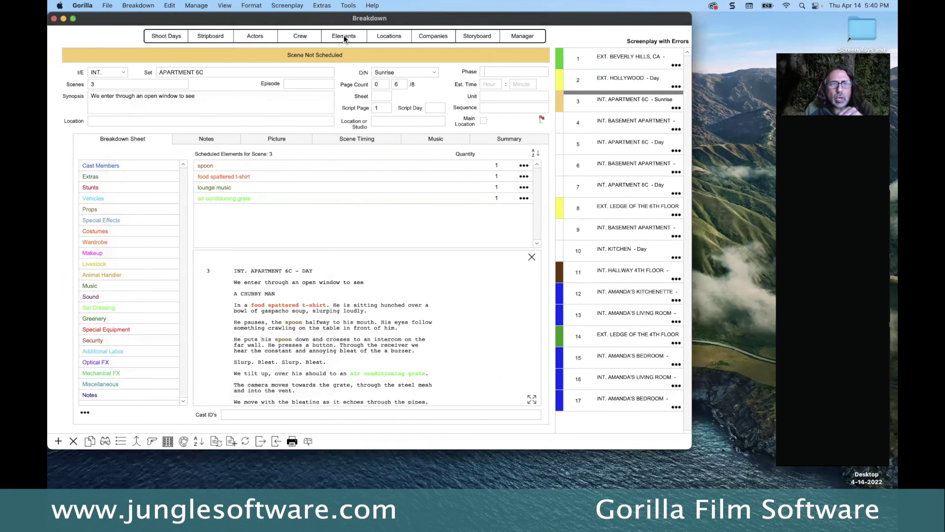
left_click(135, 5)
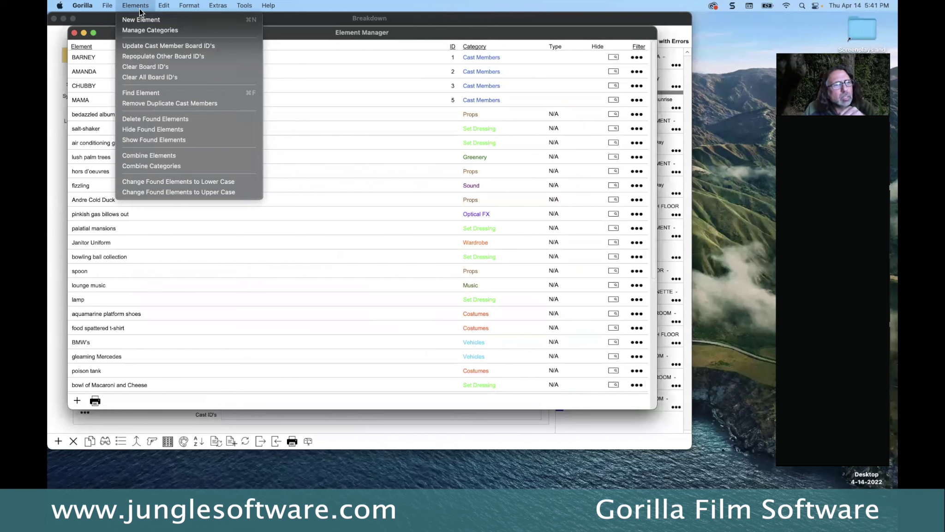
mouse_move(111, 6)
mouse_move(146, 5)
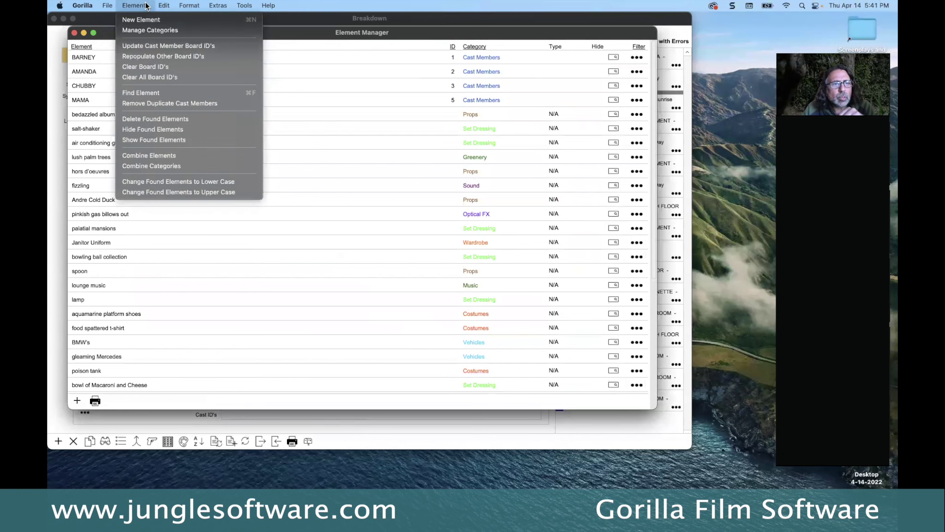
left_click(160, 46)
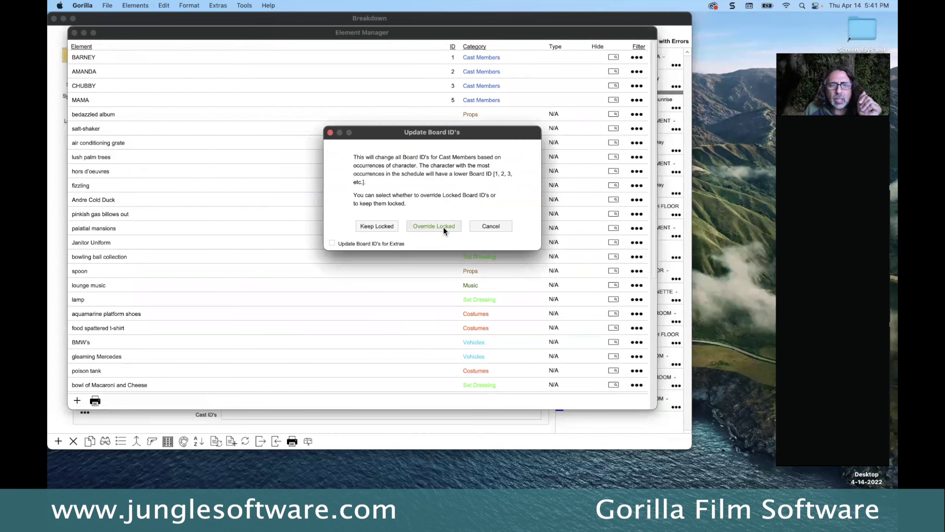
left_click(444, 227)
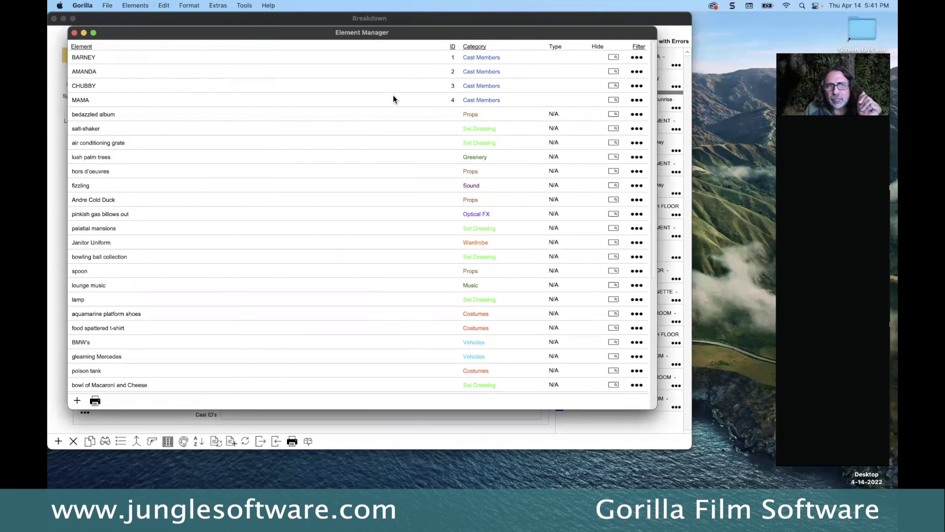
left_click(74, 33)
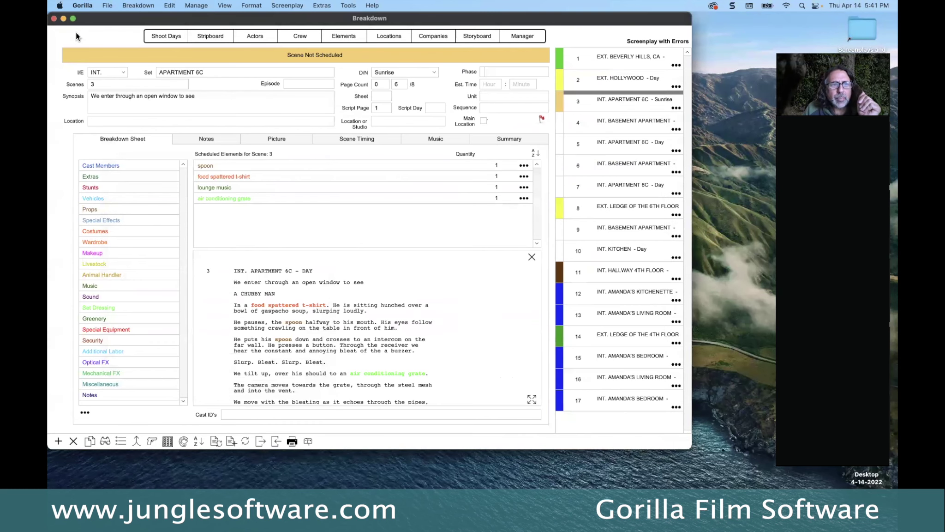
Verify cast members are numbered 1–4, then bring the Hotel Cucaracha script forward
double_click(99, 164)
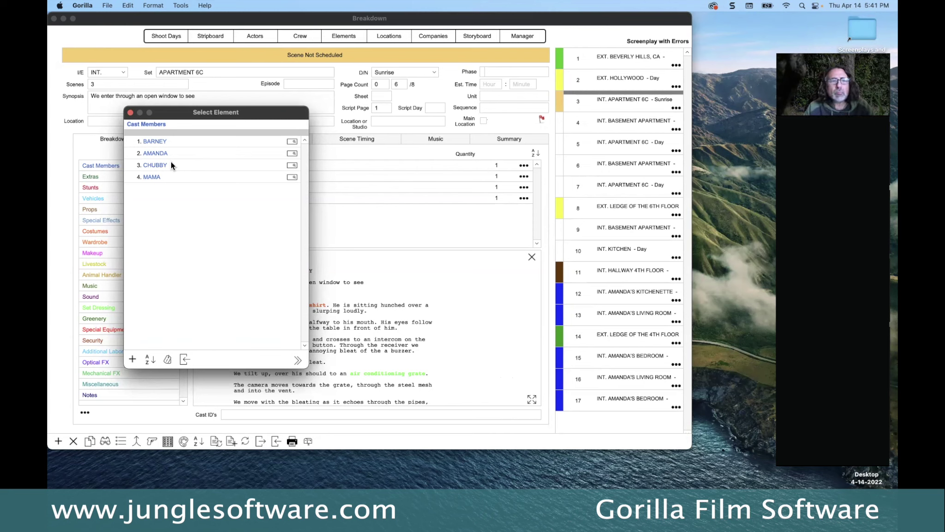
left_click(130, 112)
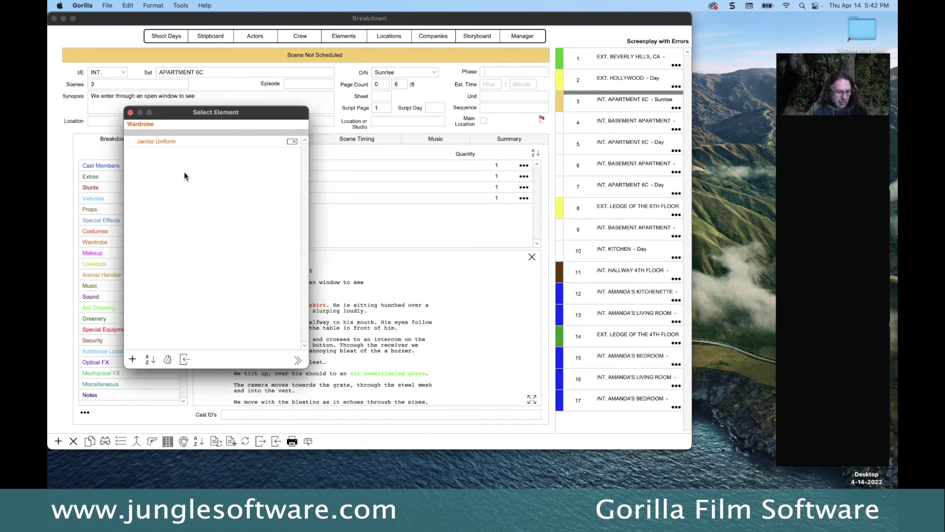
left_click(261, 262)
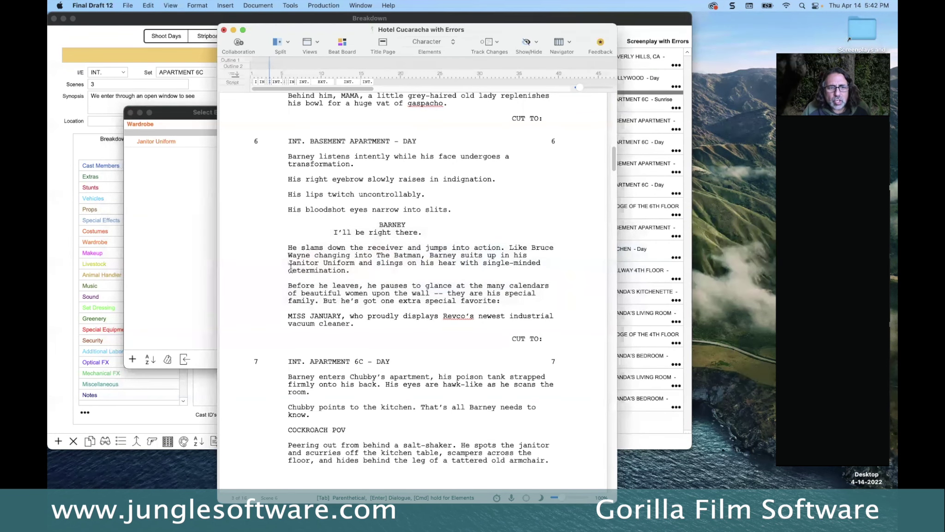
Highlight 'Janitor Uniform' in scene 6's action, then show Gorilla's element list with category counts
left_click_drag(288, 262, 355, 263)
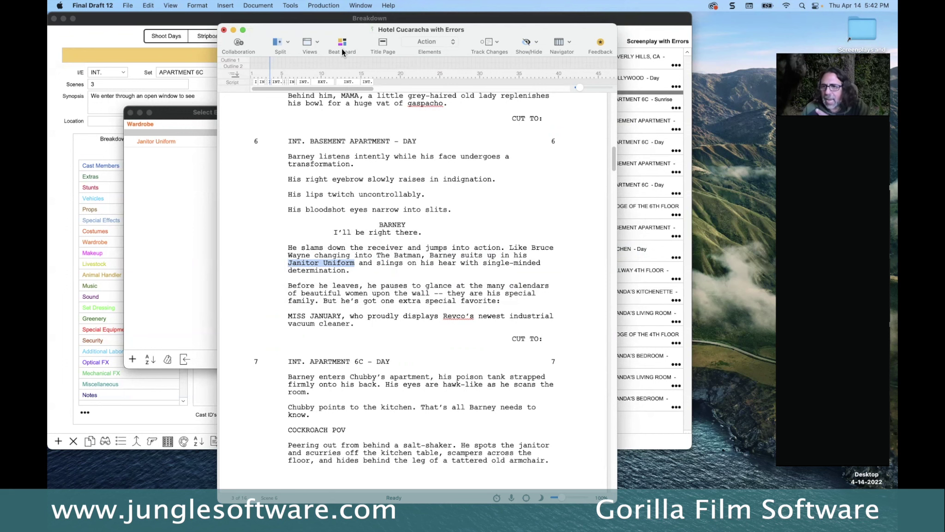
key("super+Tab")
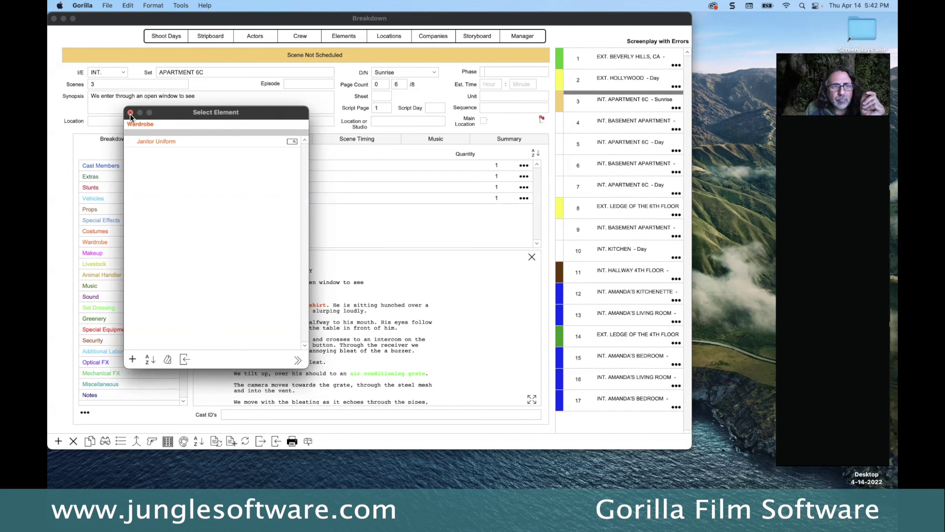
left_click(338, 37)
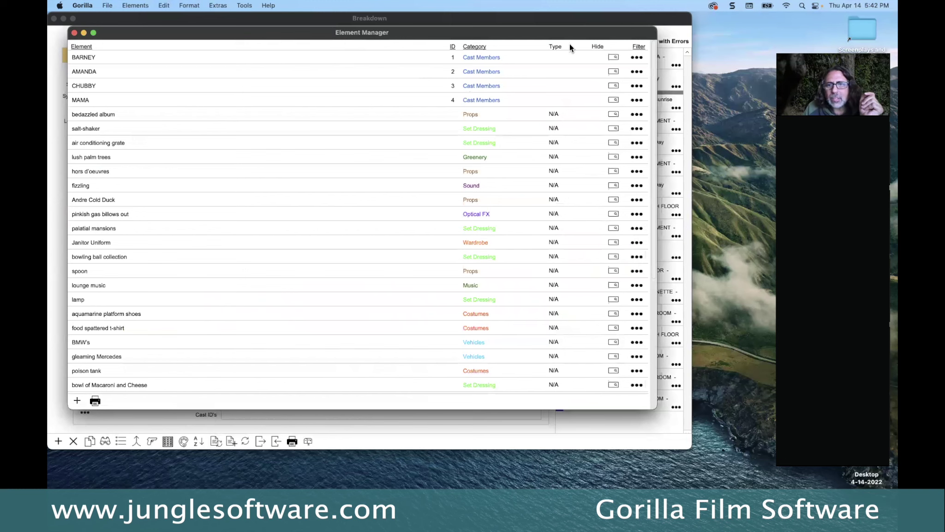
left_click(638, 47)
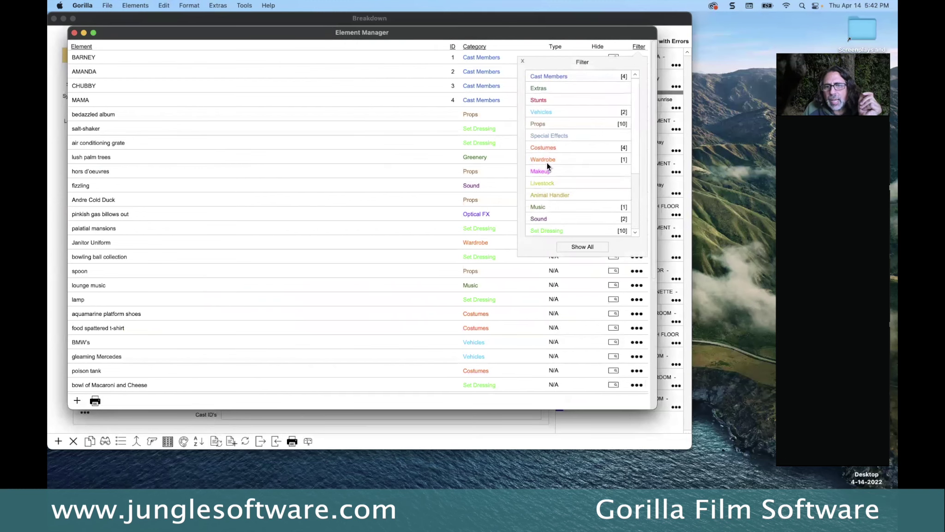
left_click(546, 148)
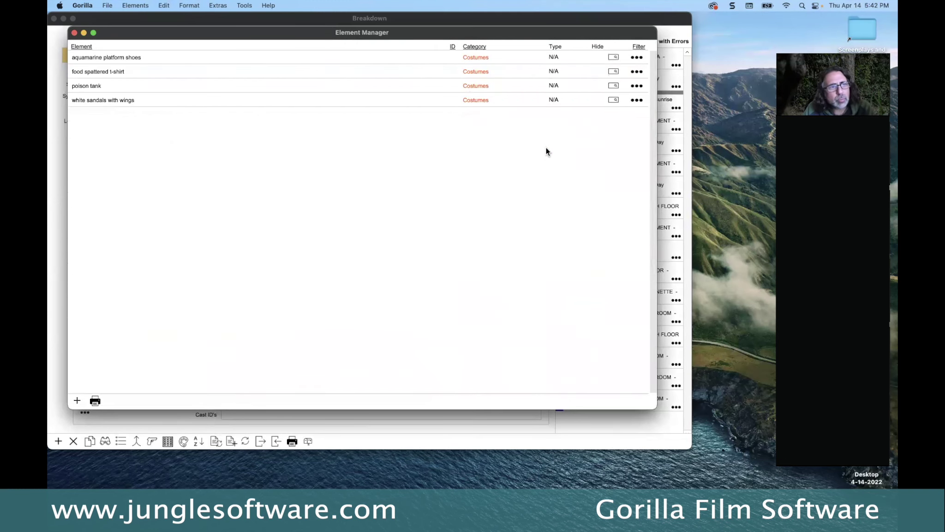
left_click(639, 46)
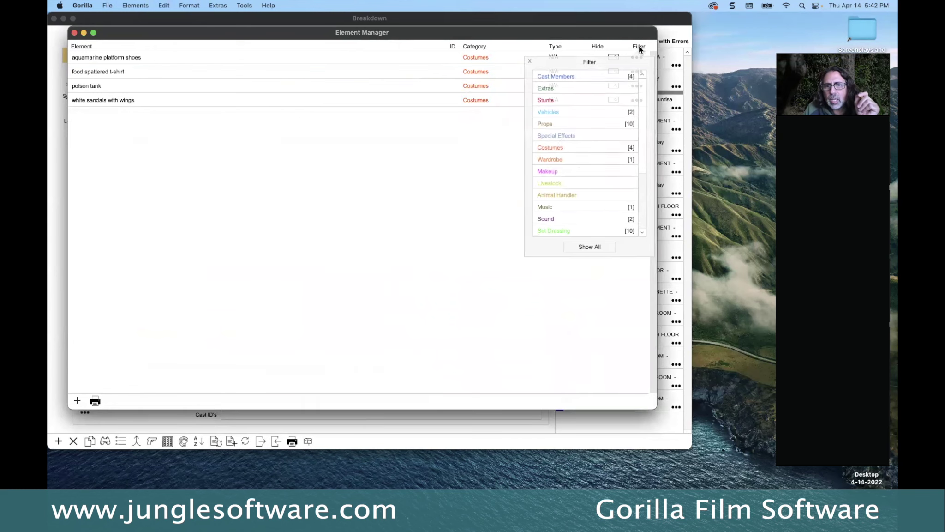
left_click(549, 159)
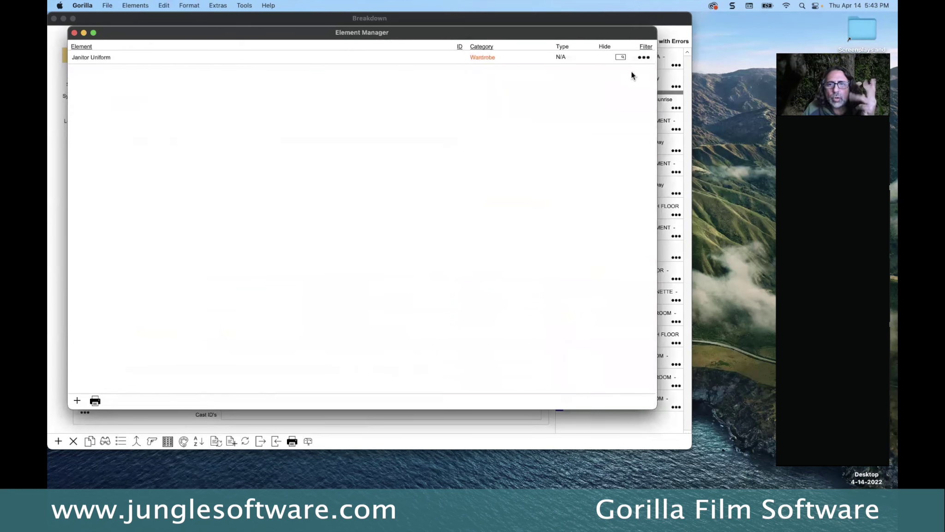
left_click(644, 47)
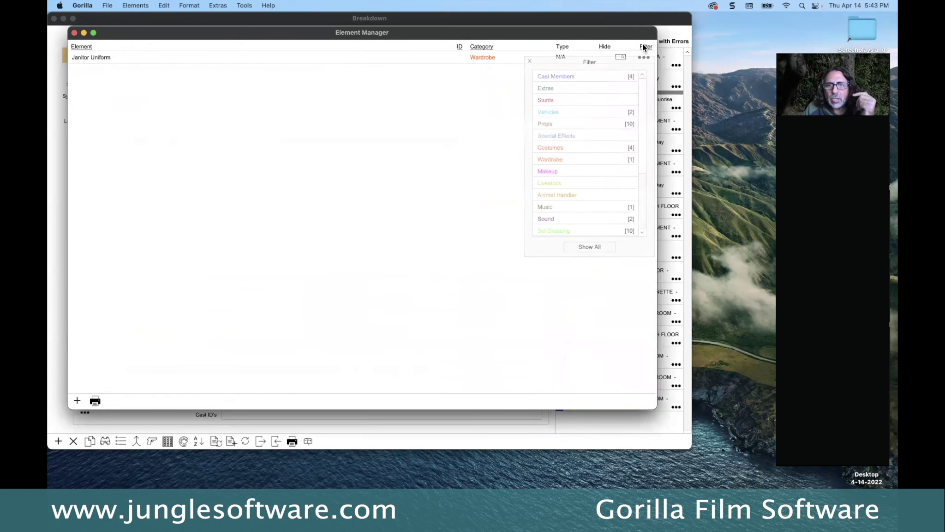
left_click(590, 247)
left_click(136, 6)
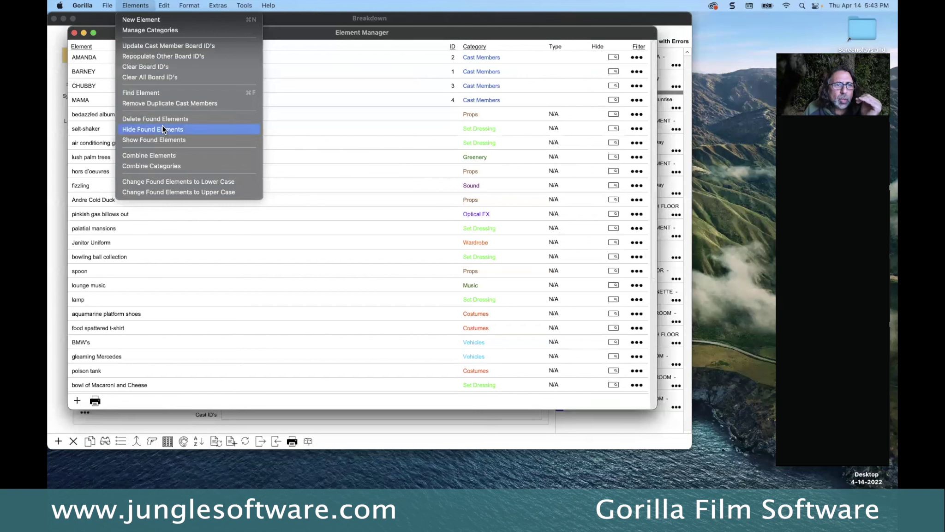
Combine the Wardrobe category into Costumes as the primary category and acknowledge the confirmation
left_click(167, 167)
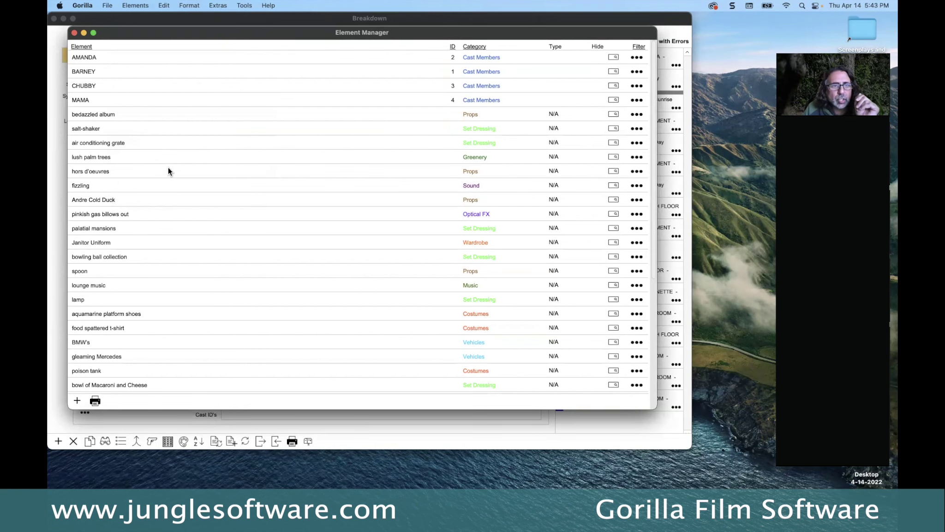
left_click_drag(302, 76, 311, 55)
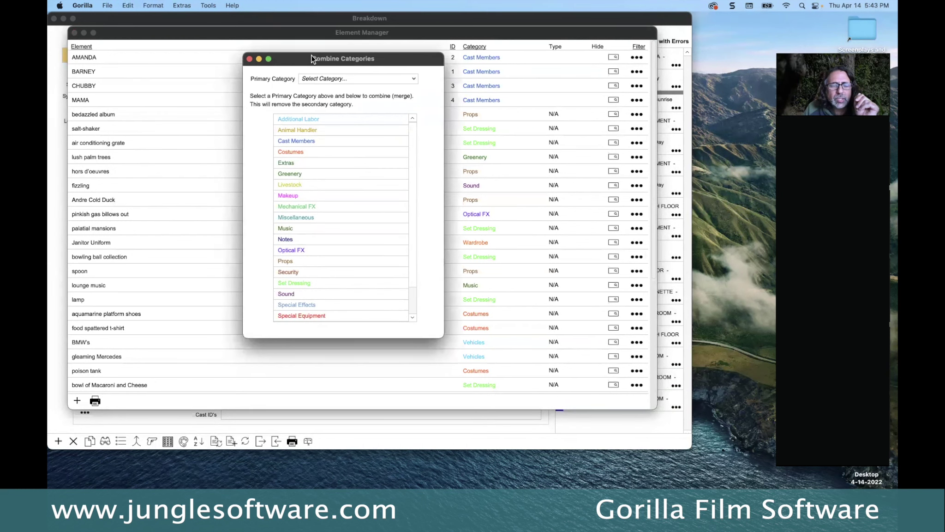
left_click(323, 74)
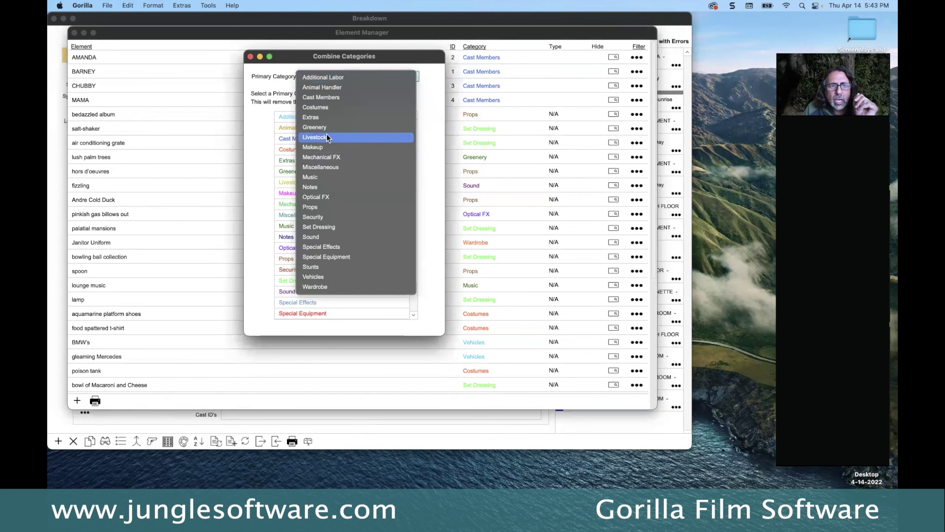
left_click(320, 106)
scroll(330, 246, "down", 2)
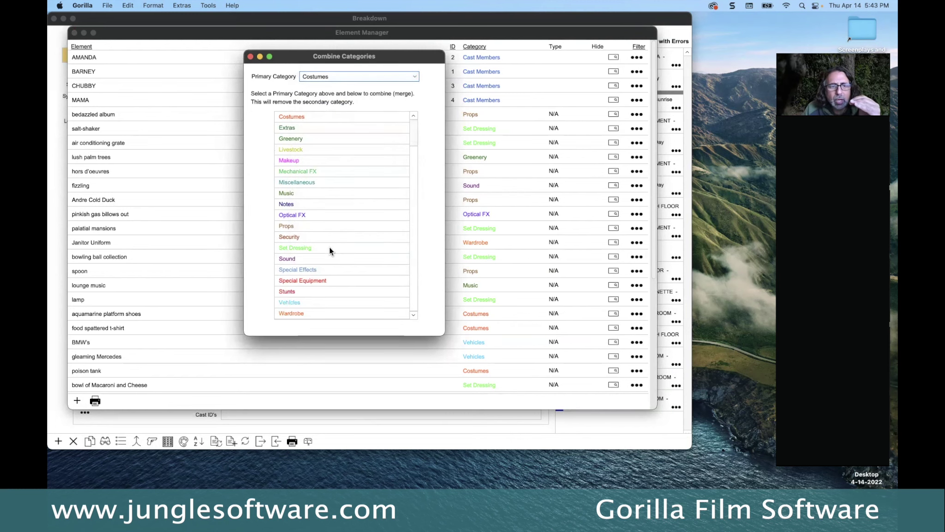
left_click(298, 314)
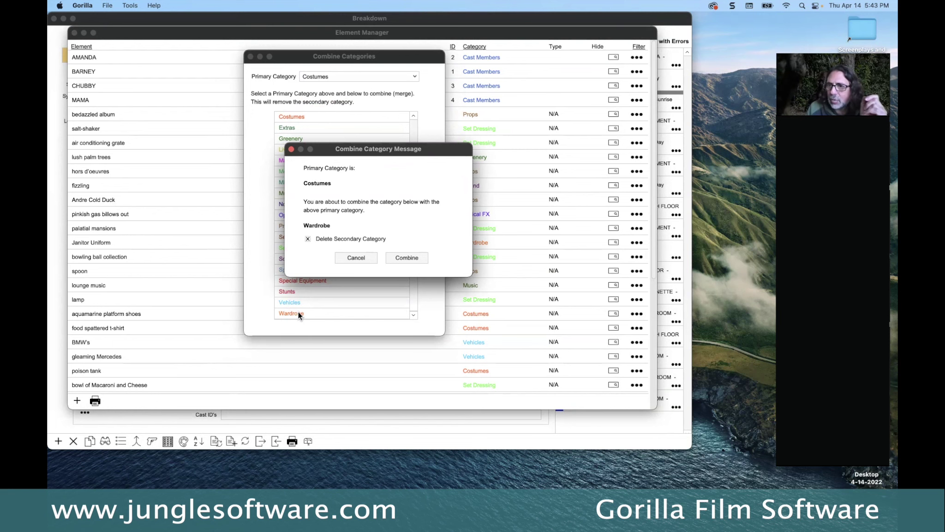
left_click(404, 258)
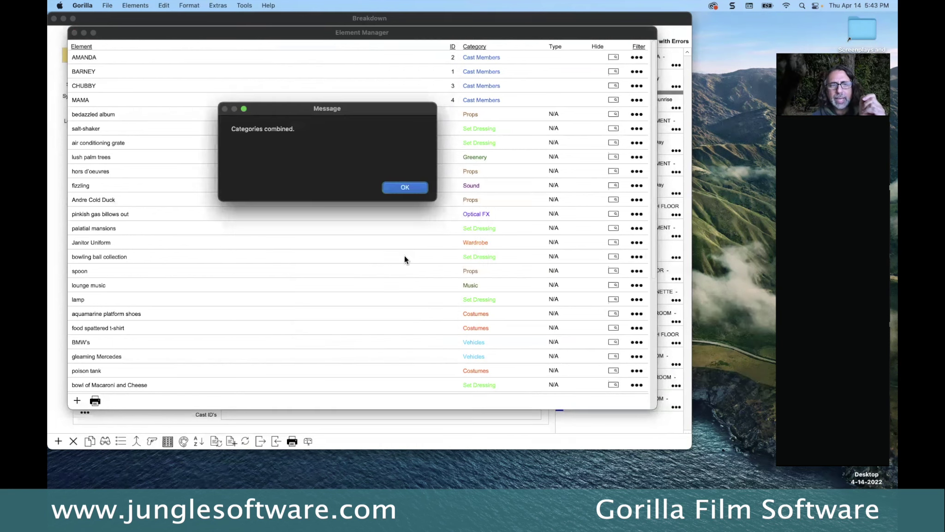
left_click(403, 187)
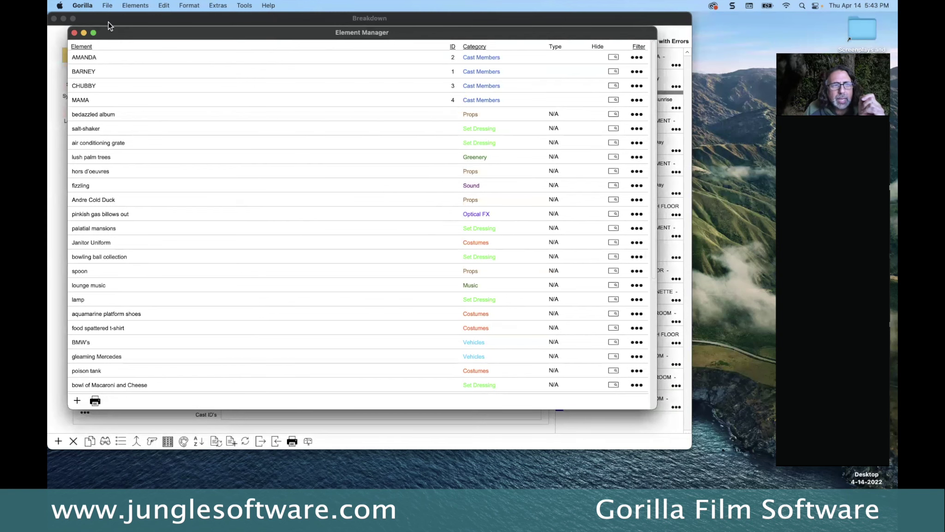
Check that Costumes now holds five elements including Janitor Uniform, then return to Final Draft
left_click(74, 33)
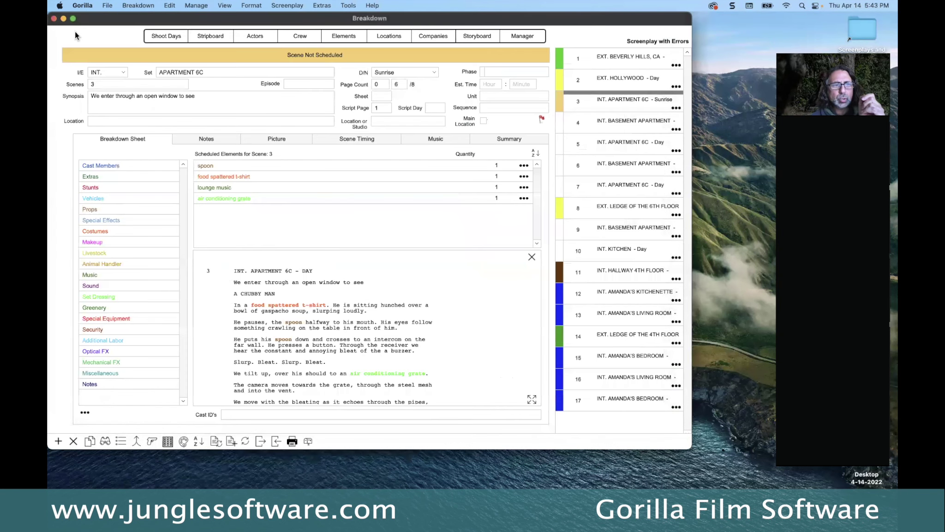
double_click(101, 232)
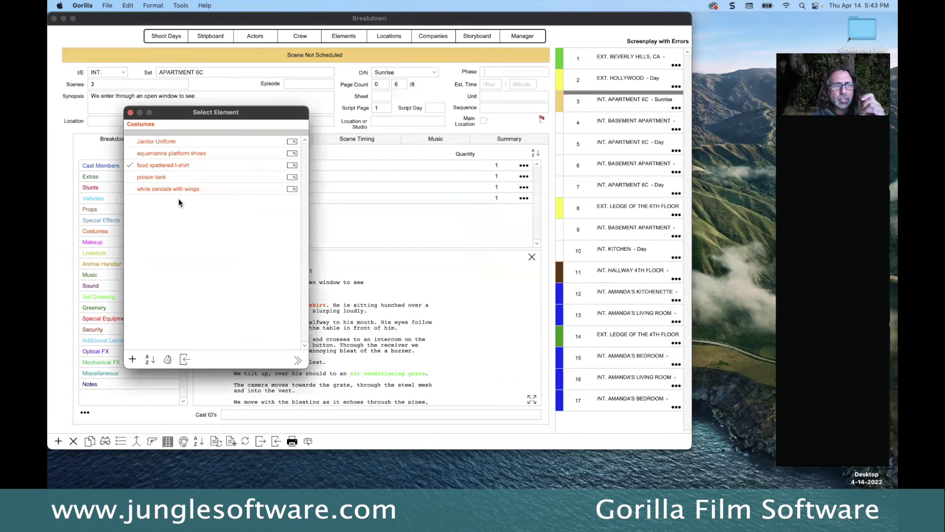
left_click(130, 112)
key("super+Tab")
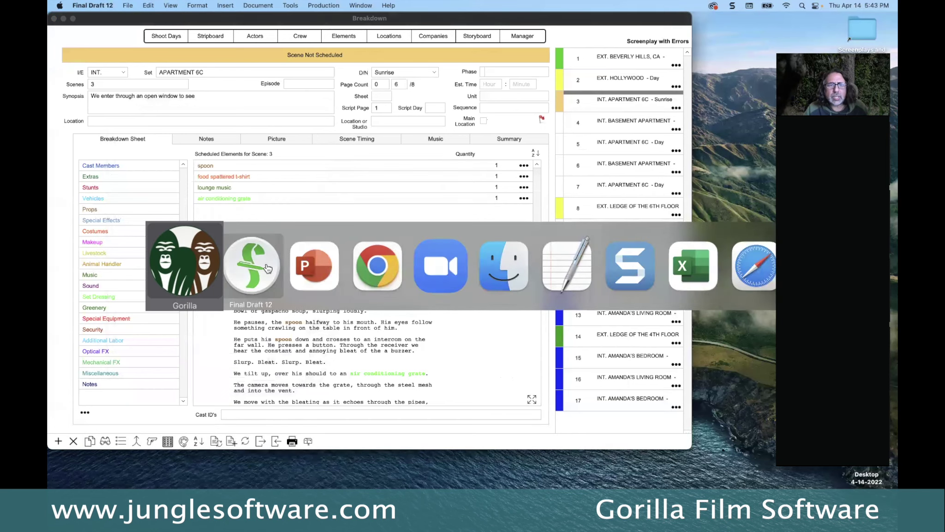
Show the Import Screenplay error-check slide in PowerPoint, then return to the Final Draft script
key("super+Tab")
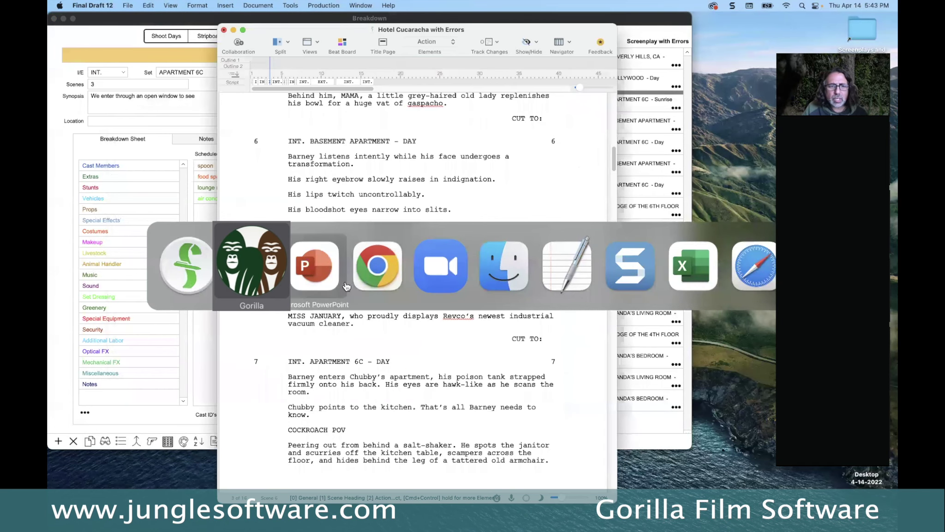
left_click(321, 287)
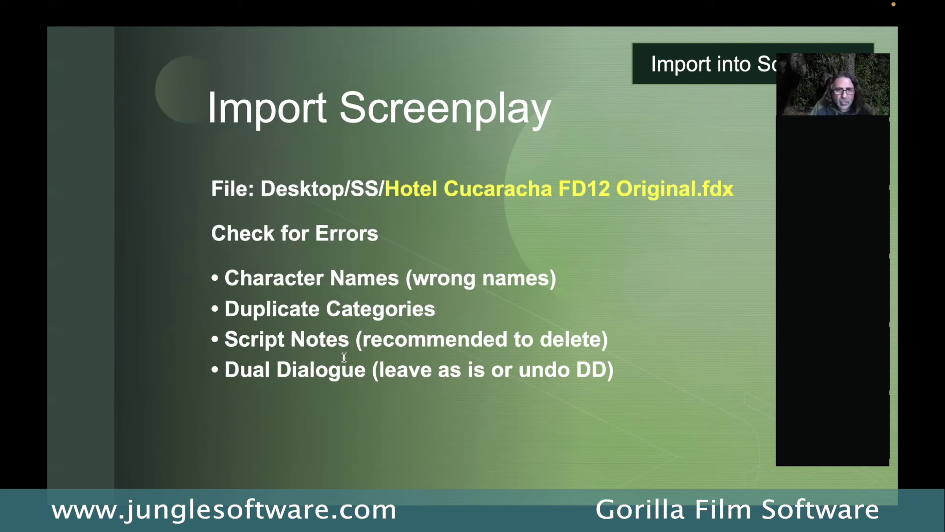
key("super+Tab")
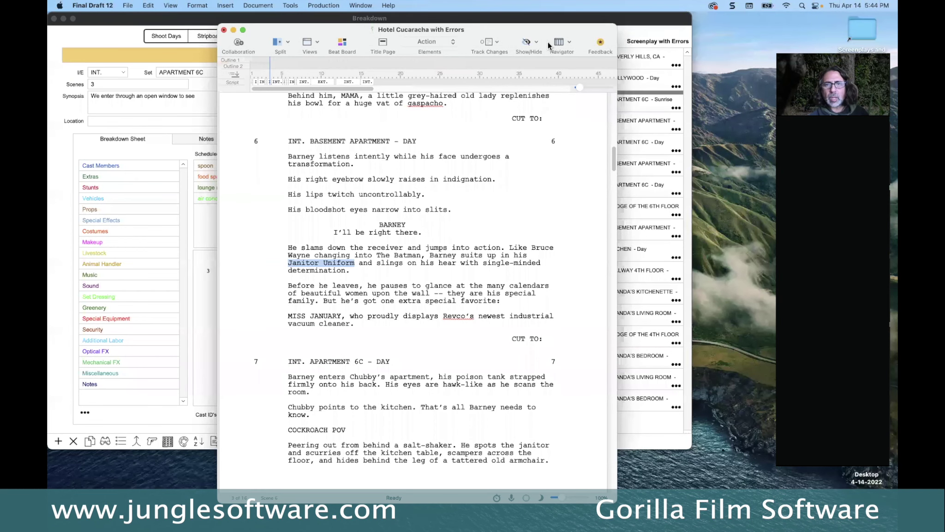
left_click(569, 42)
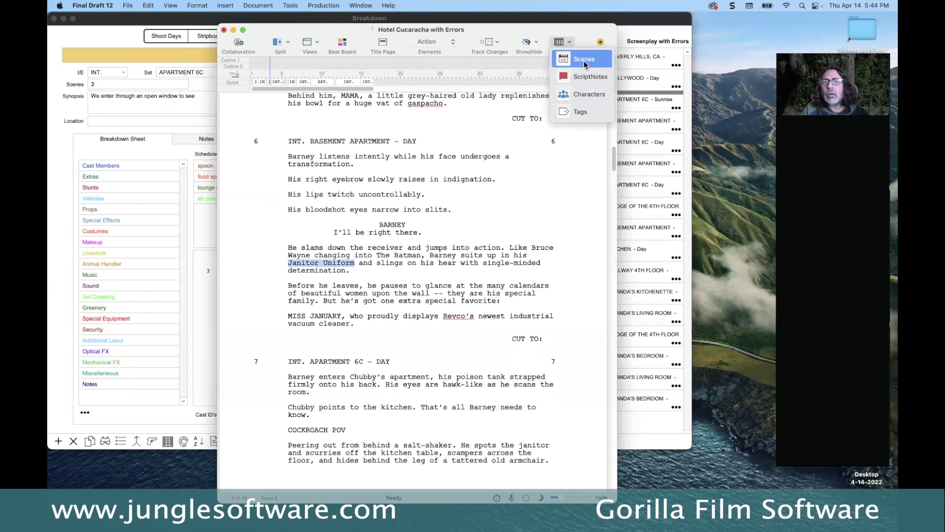
left_click(586, 76)
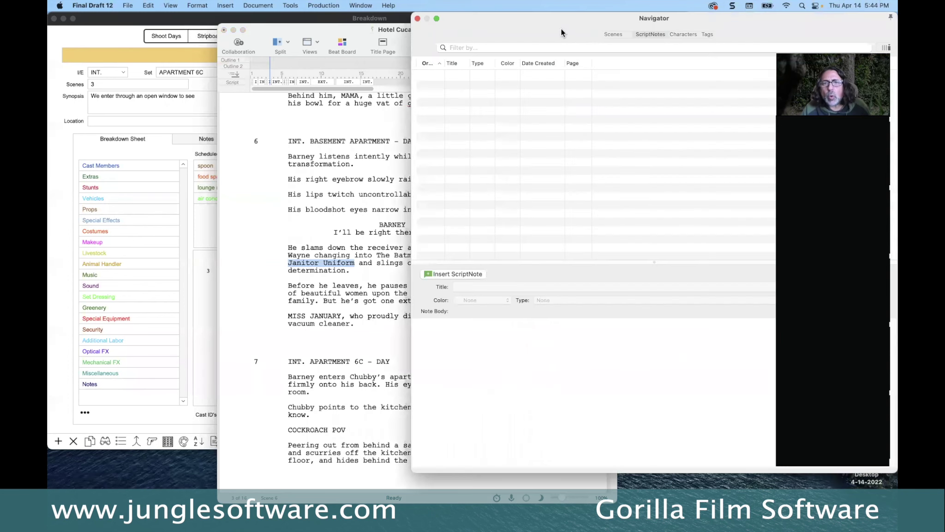
left_click_drag(561, 29, 536, 46)
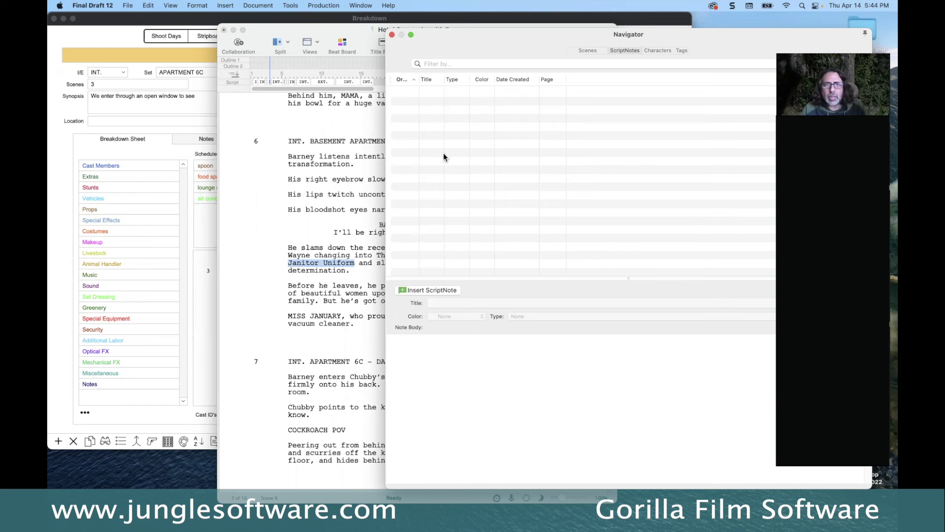
left_click(392, 35)
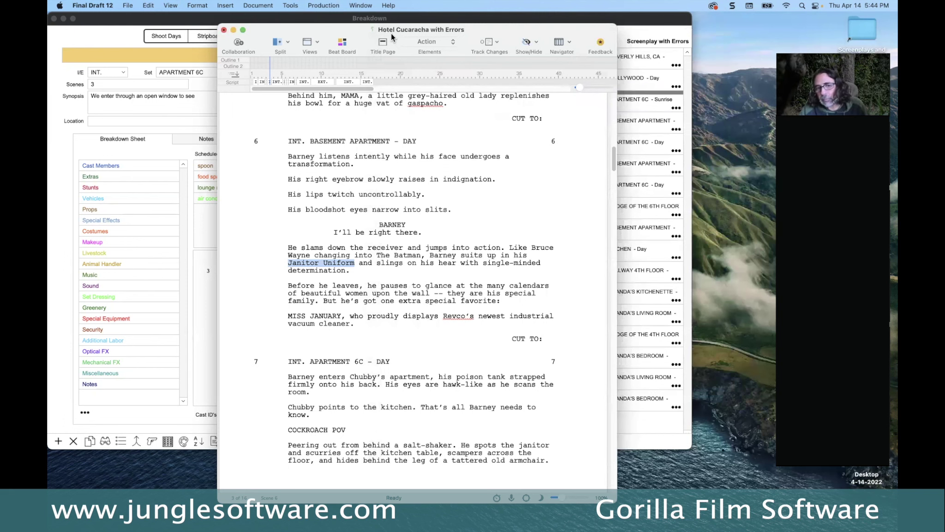
key("super+Tab")
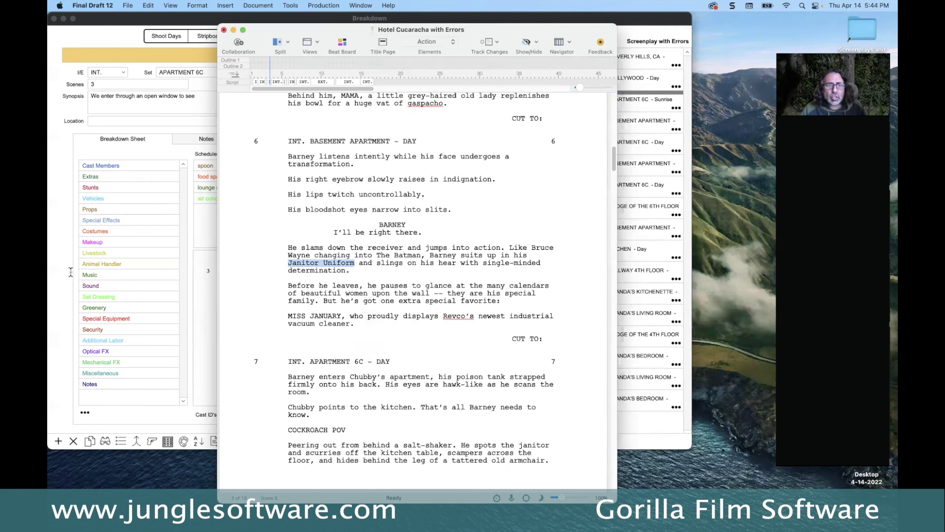
key("super+Tab")
key("super+Tab")
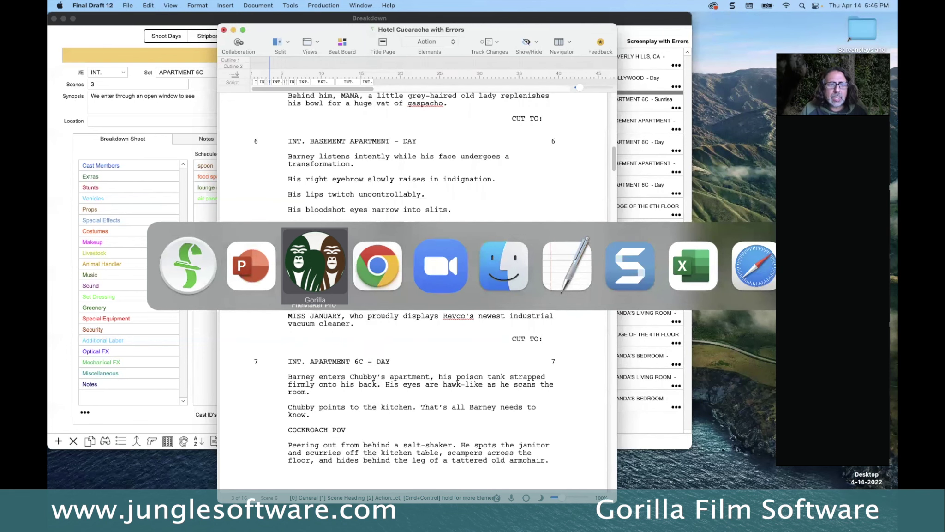
View scene 11, HALLWAY 4TH FLOOR, in Gorilla, then advance PowerPoint to the Day/Night Languages slide
left_click(344, 294)
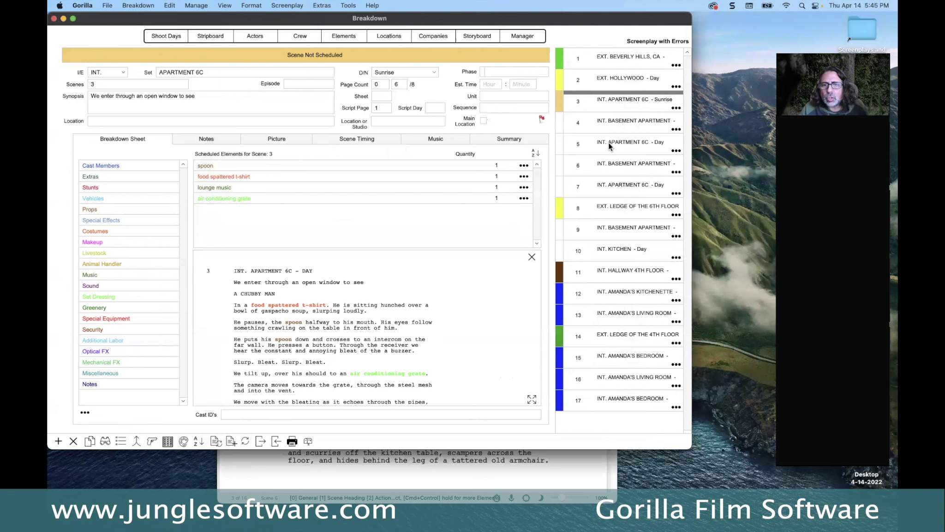
left_click(443, 320)
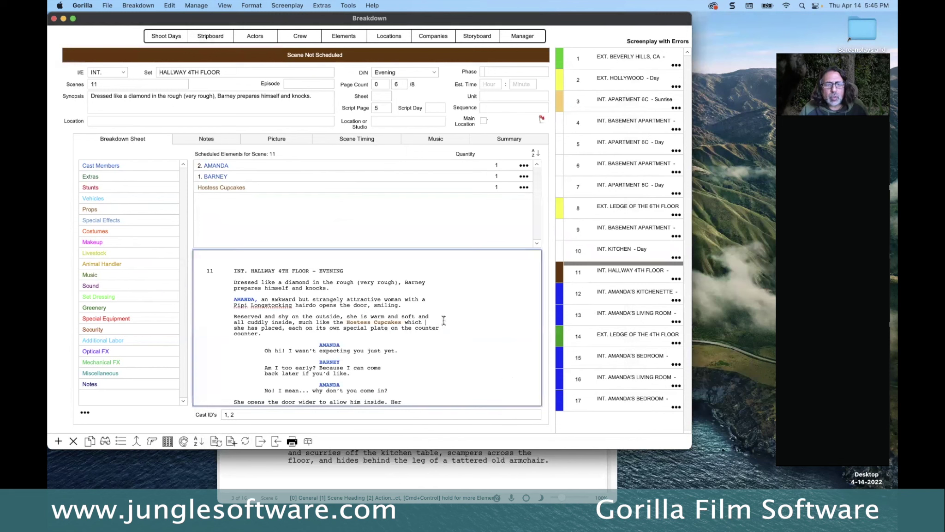
scroll(443, 320, "down", 3)
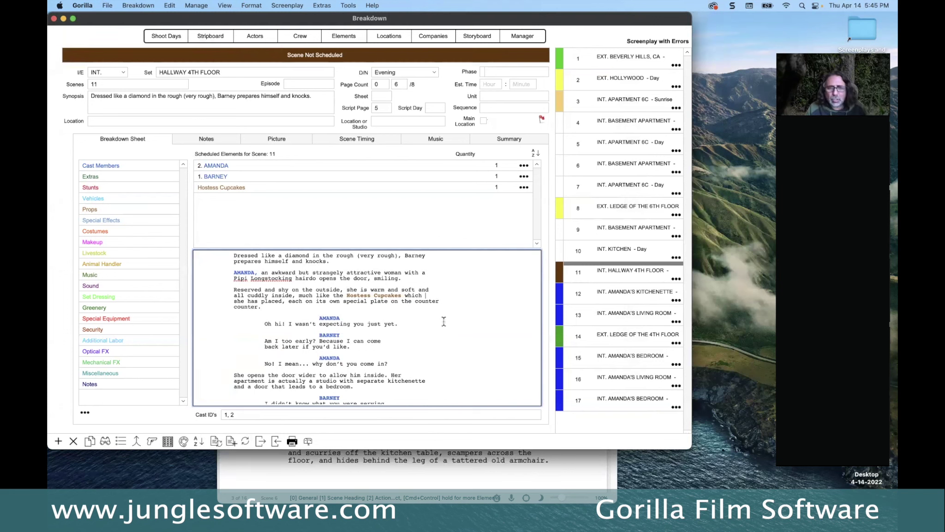
key("super+Tab")
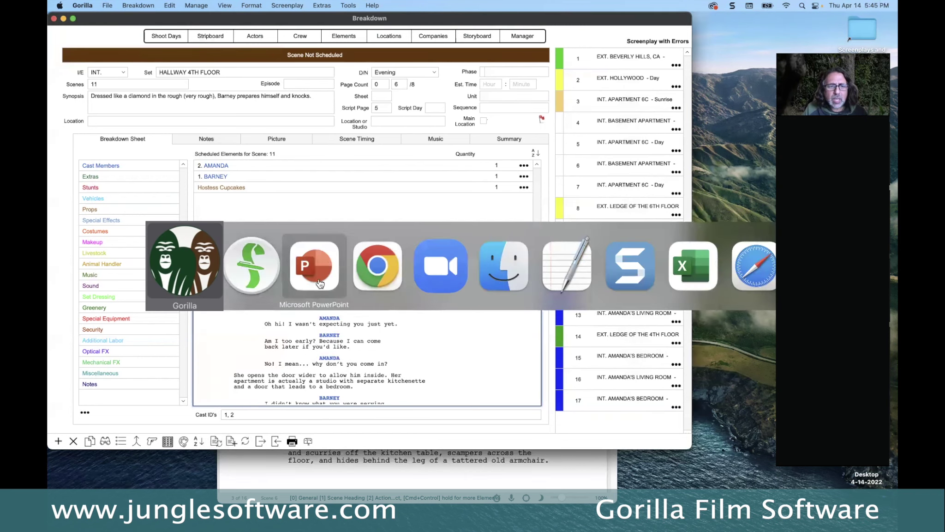
key("Right")
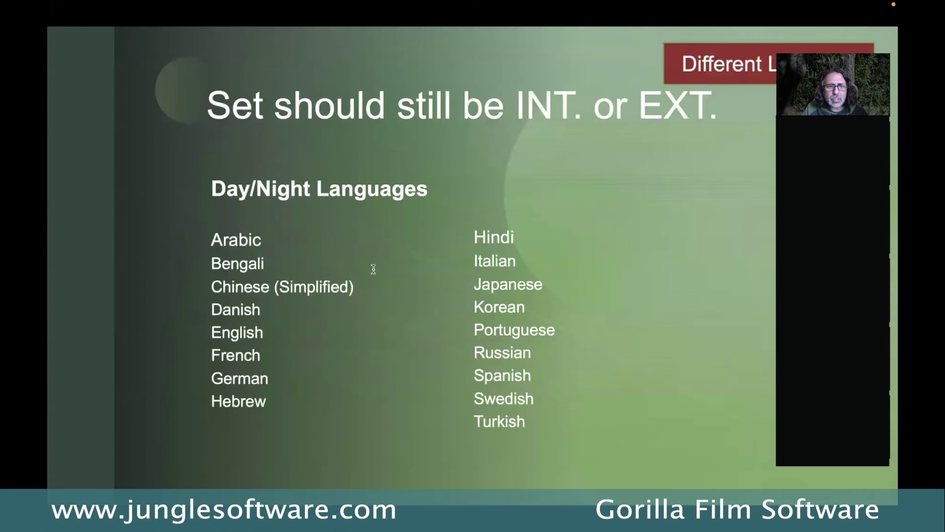
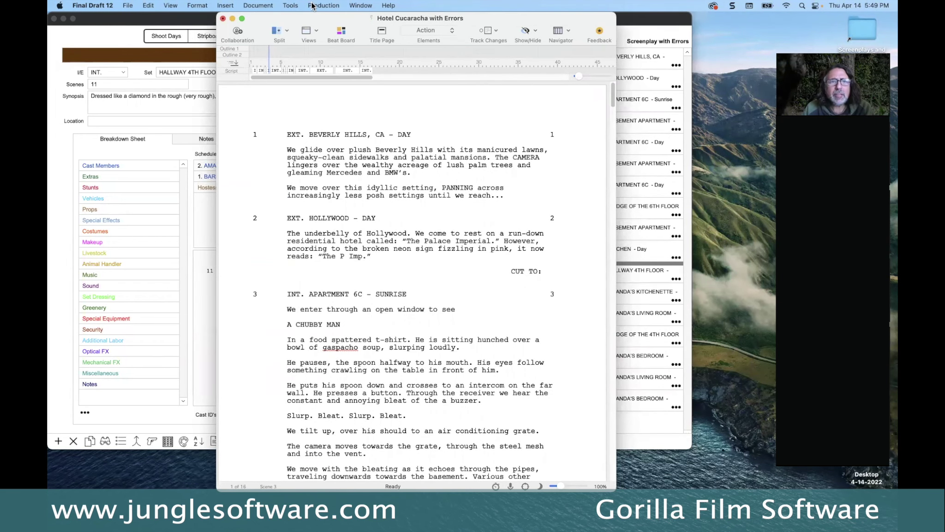
Turn on Tags Mode from the Production menu and scroll to scene 3's end
left_click(335, 5)
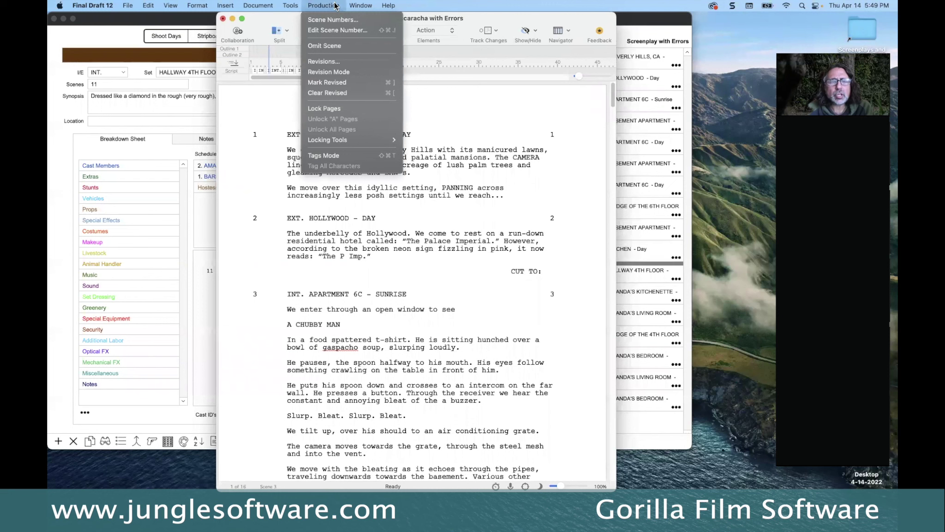
left_click(353, 155)
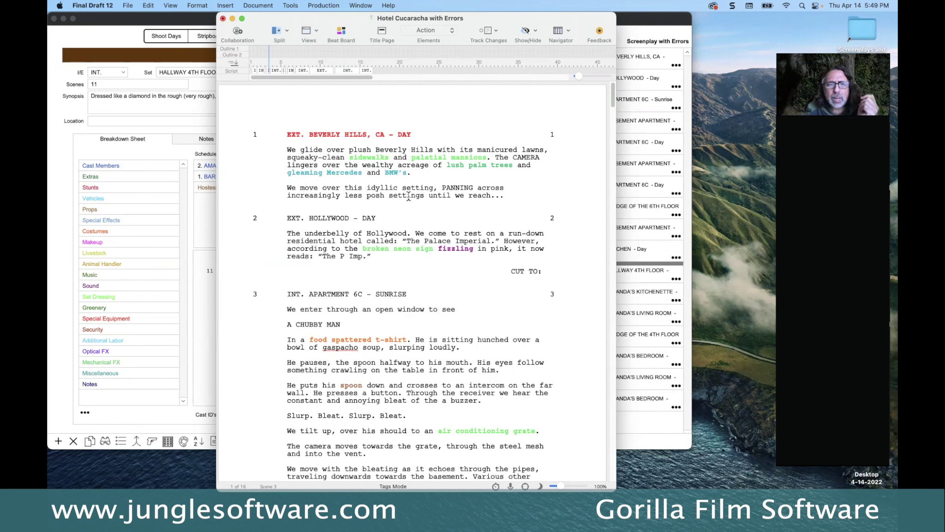
scroll(465, 309, "down", 10)
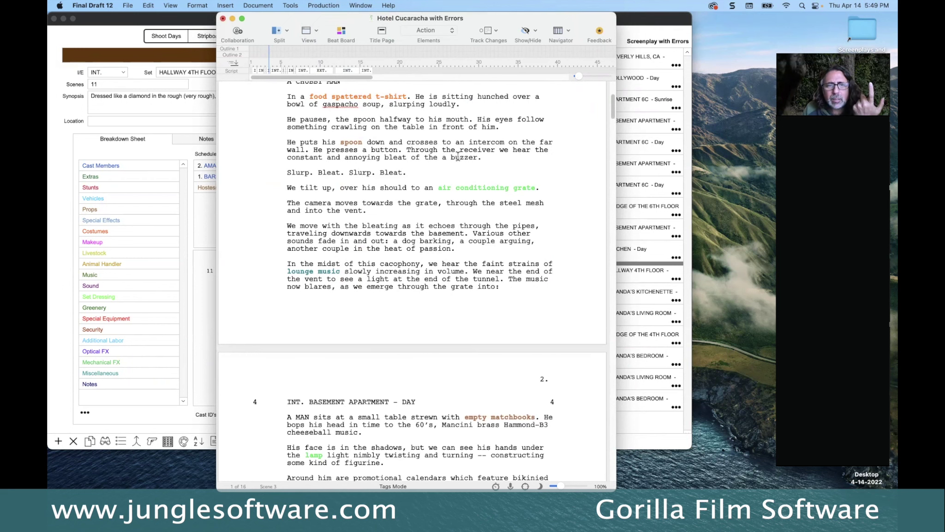
scroll(431, 307, "down", 2)
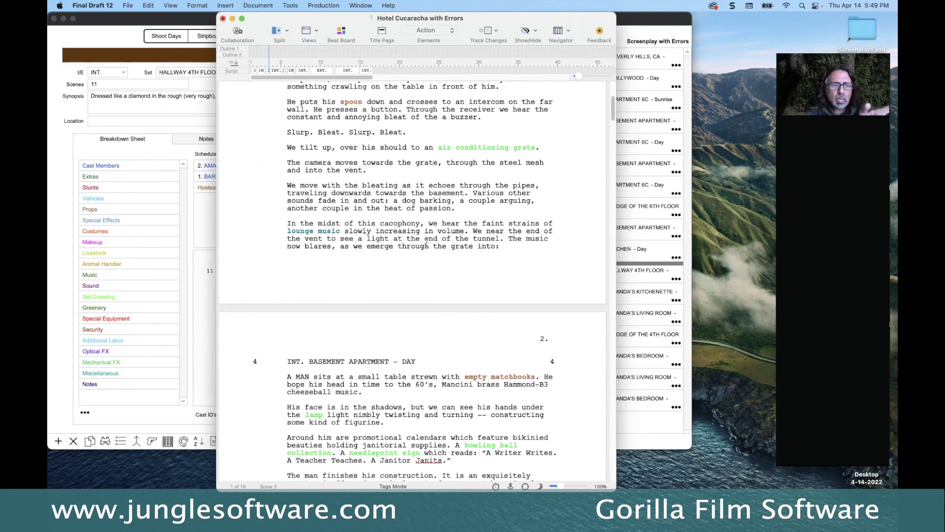
Tag the word 'music' under the Sound category
double_click(534, 239)
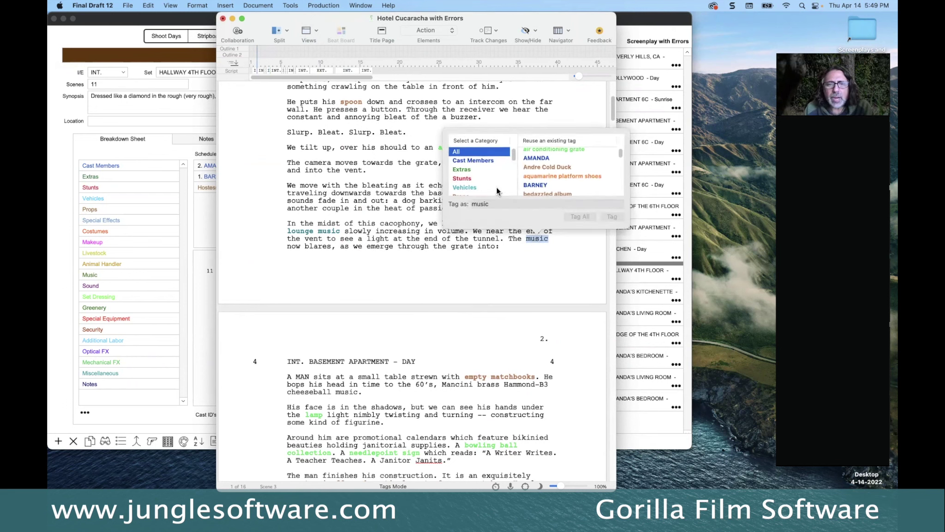
scroll(455, 183, "down", 3)
scroll(474, 179, "down", 1)
left_click(463, 180)
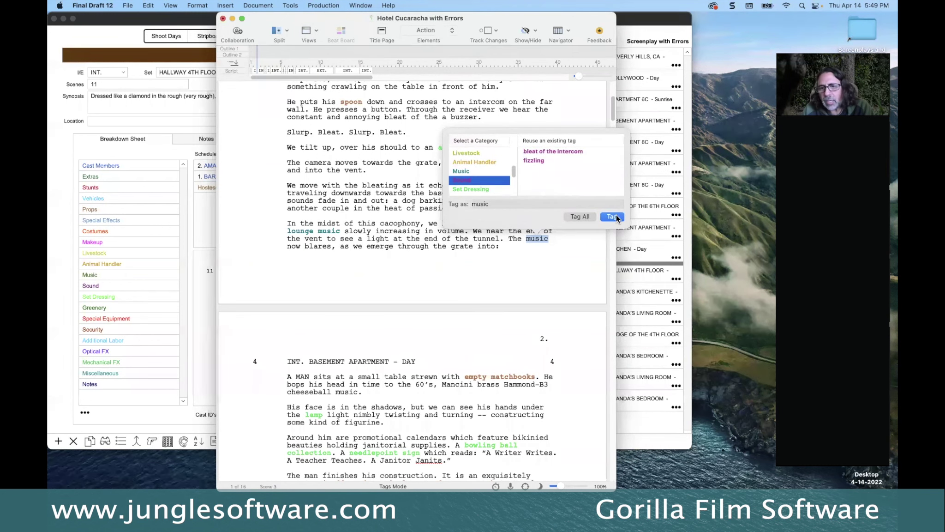
left_click(614, 216)
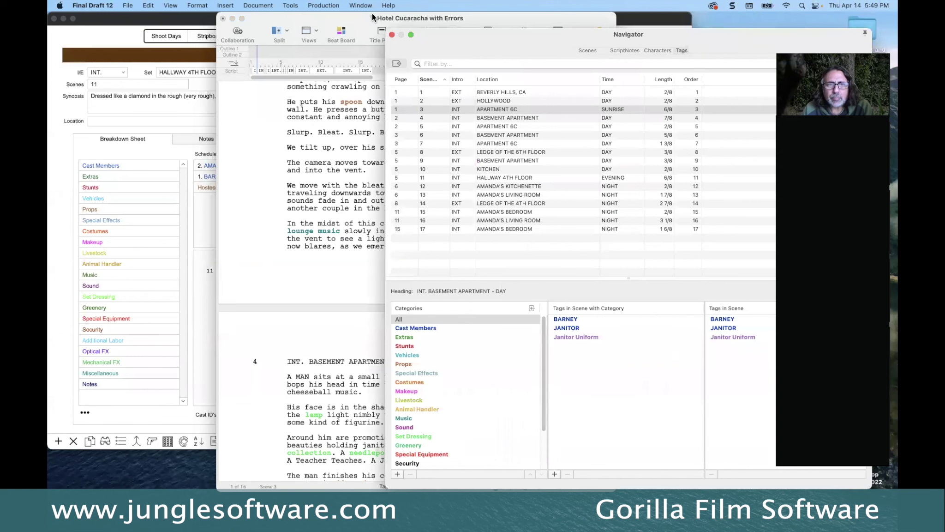
Close the Navigator and move the script window down-right to uncover Gorilla's Breakdown window
left_click(391, 35)
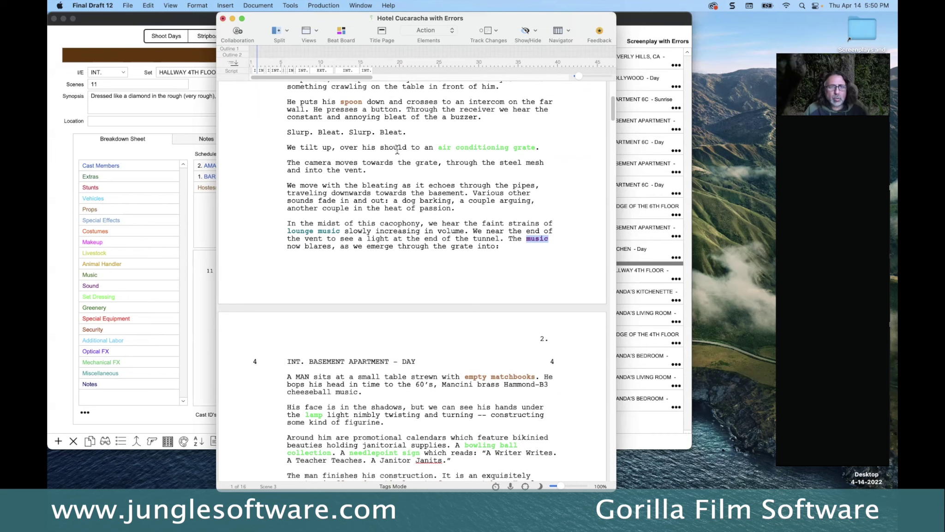
left_click_drag(353, 18, 345, 64)
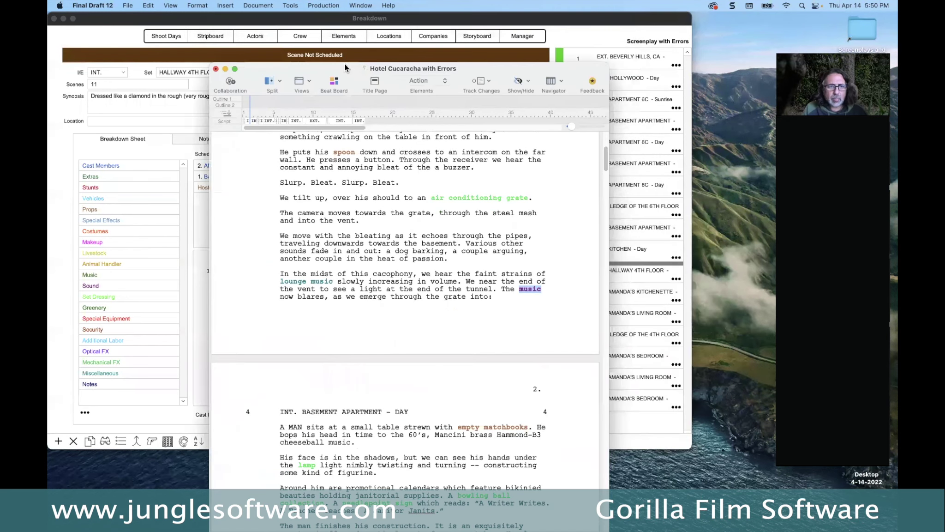
Bring Gorilla's Breakdown window forward and display scene 1, EXT. BEVERLY HILLS, CA
left_click(345, 60)
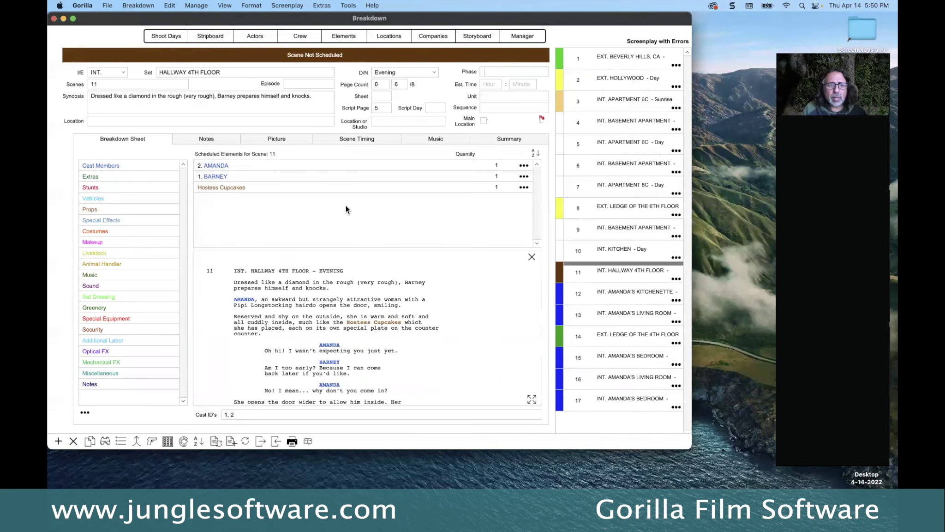
left_click(601, 55)
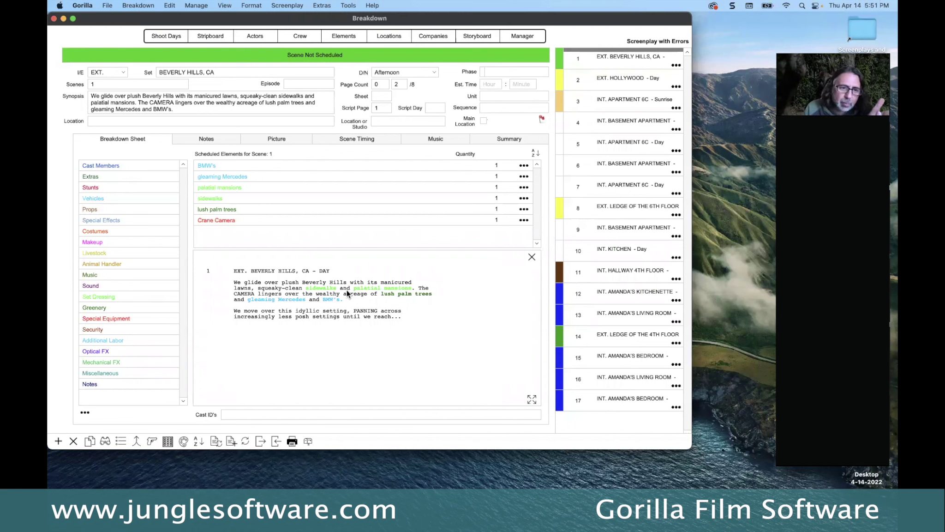
Display scene 3, INT. APARTMENT 6C, and open its Props element list
left_click(614, 103)
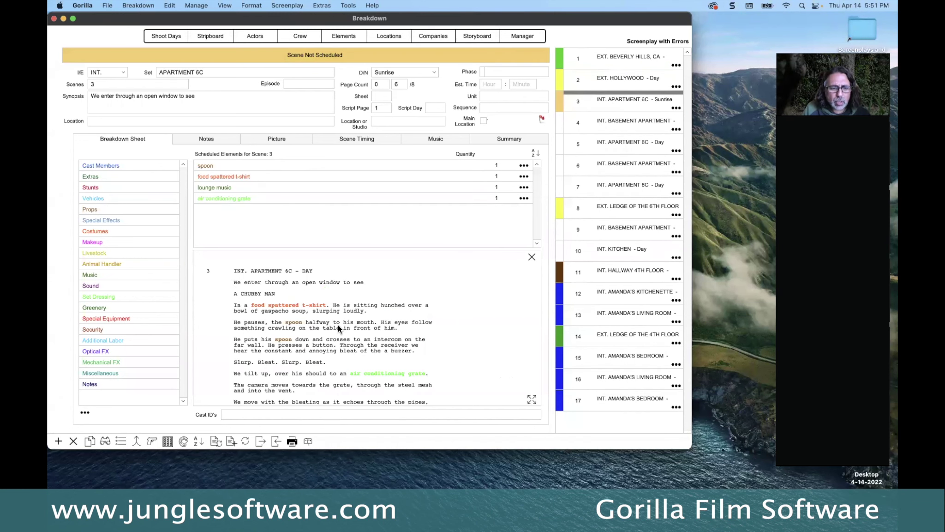
scroll(351, 341, "down", 2)
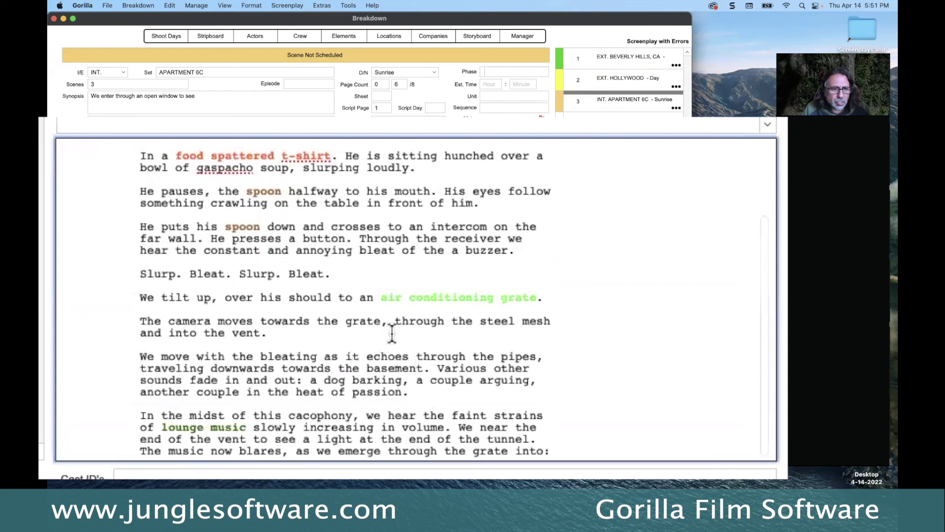
scroll(392, 332, "up", 3)
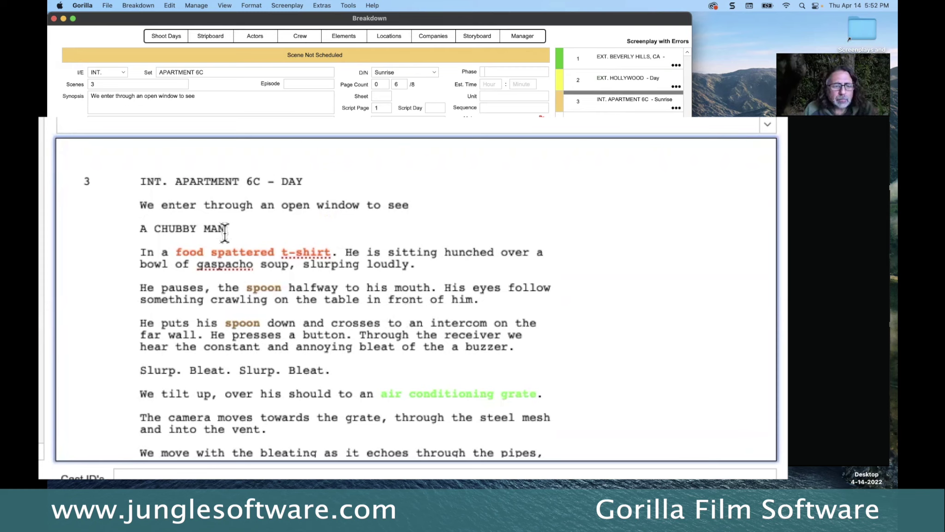
double_click(91, 209)
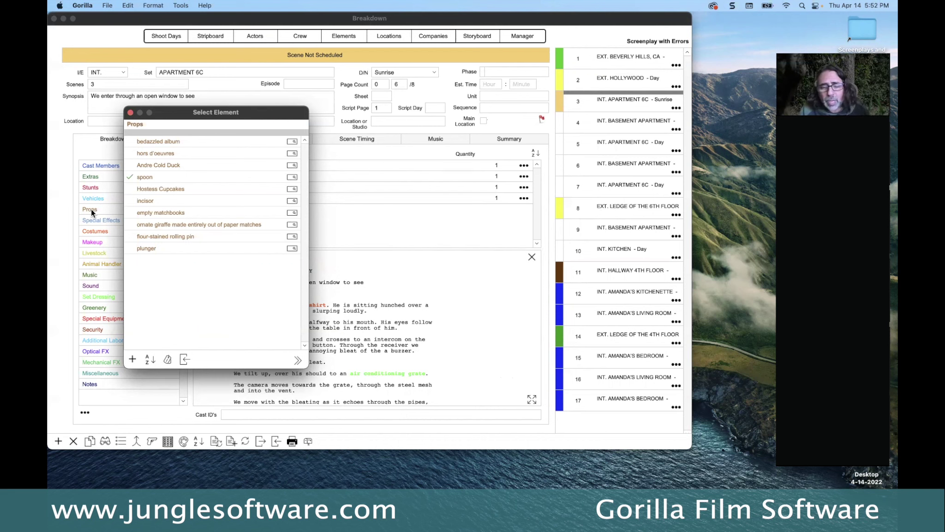
Create a new Set Dressing element named 'boiling pot' in scene 3's breakdown
left_click(130, 112)
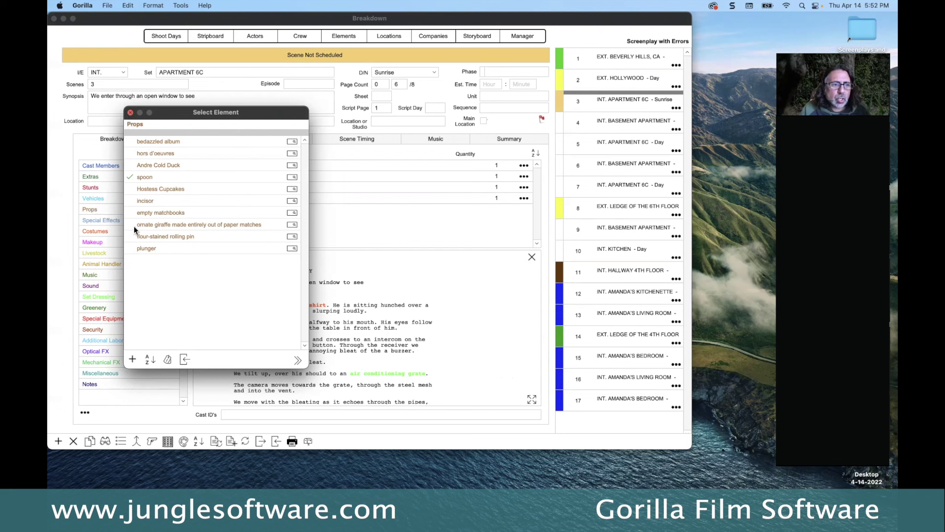
double_click(100, 295)
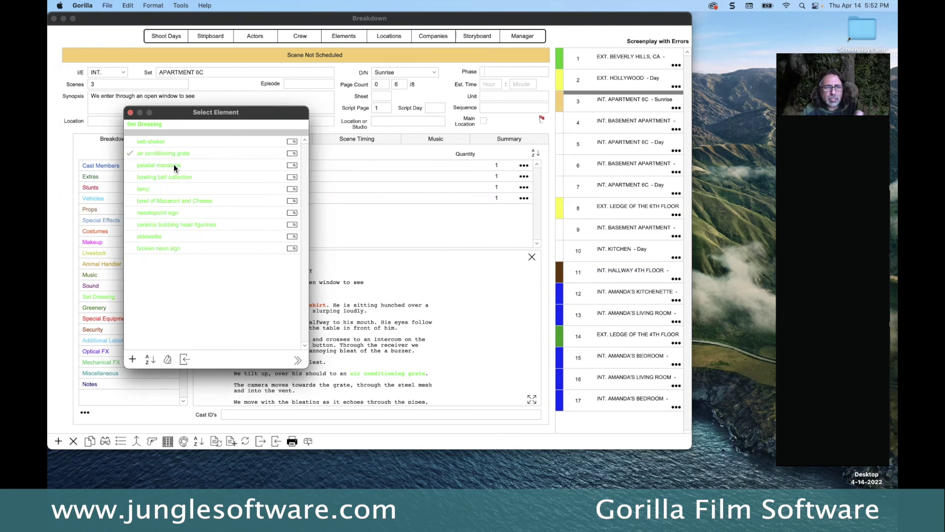
left_click(132, 359)
type("boiling")
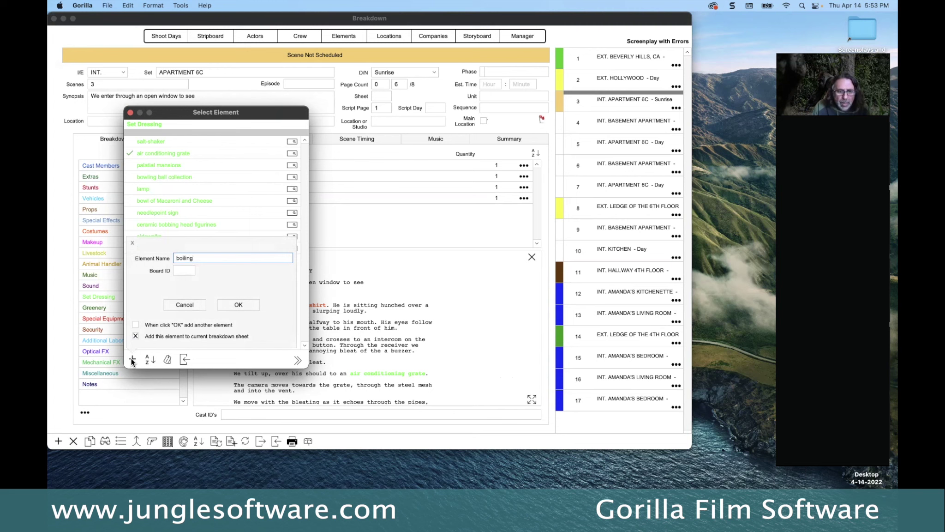
type(" pot")
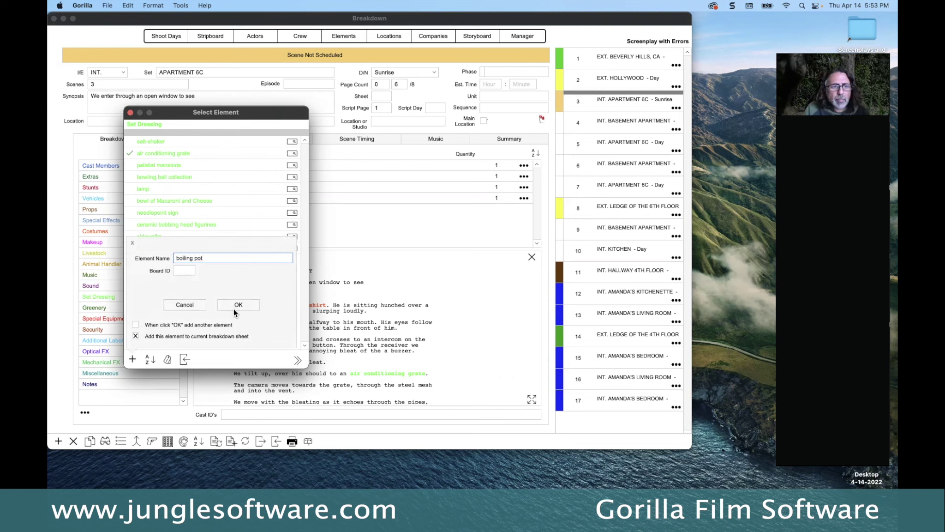
left_click(245, 304)
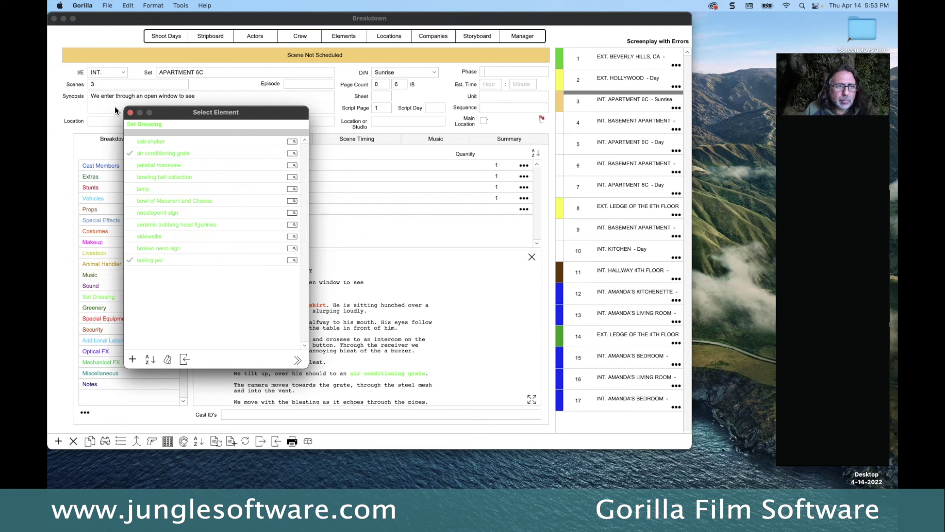
left_click(129, 113)
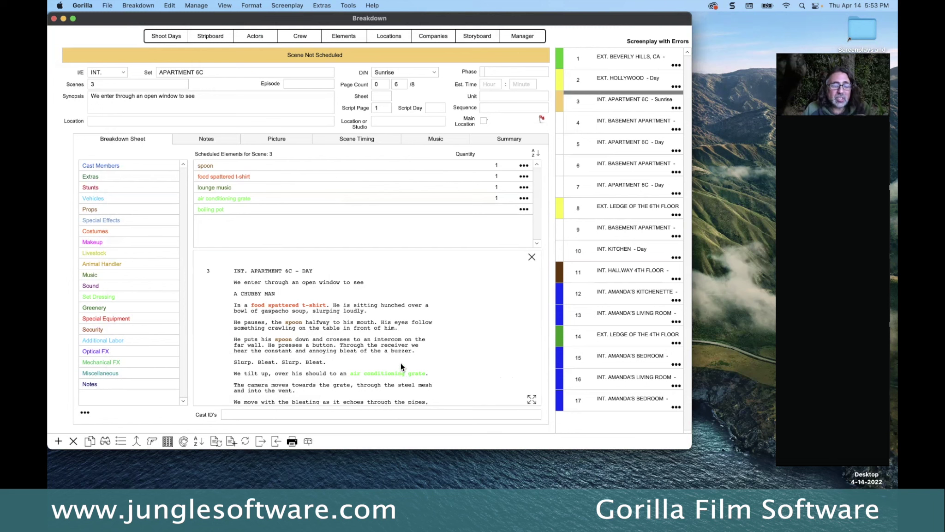
Change the boiling pot element's category from Set Dressing to Special Effects
left_click(524, 209)
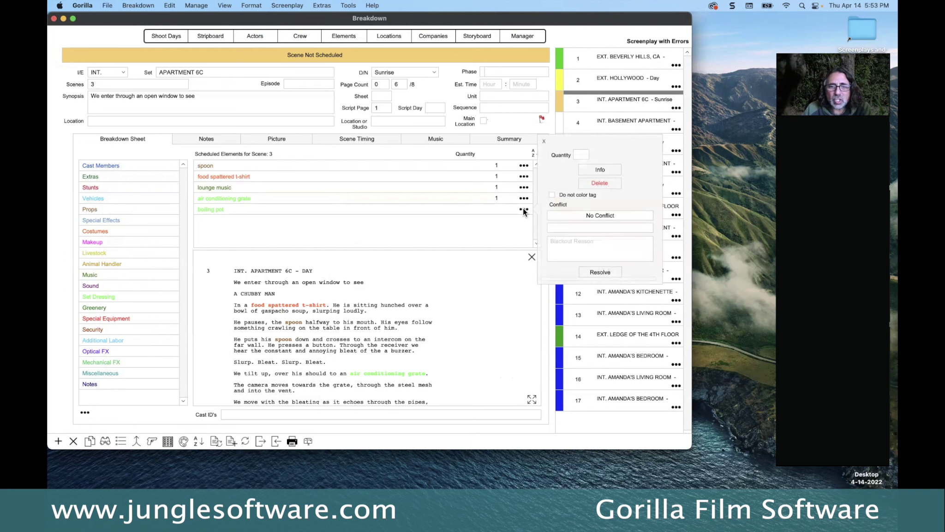
left_click(599, 170)
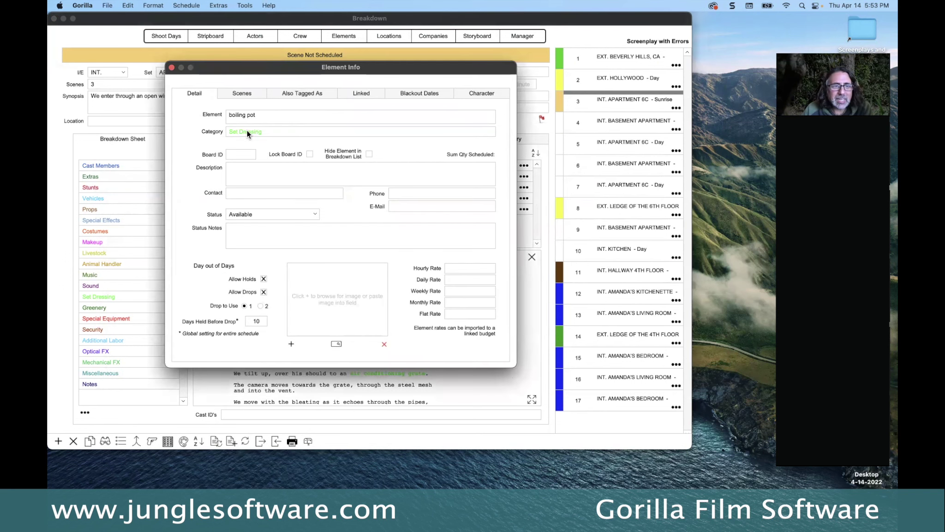
left_click(243, 131)
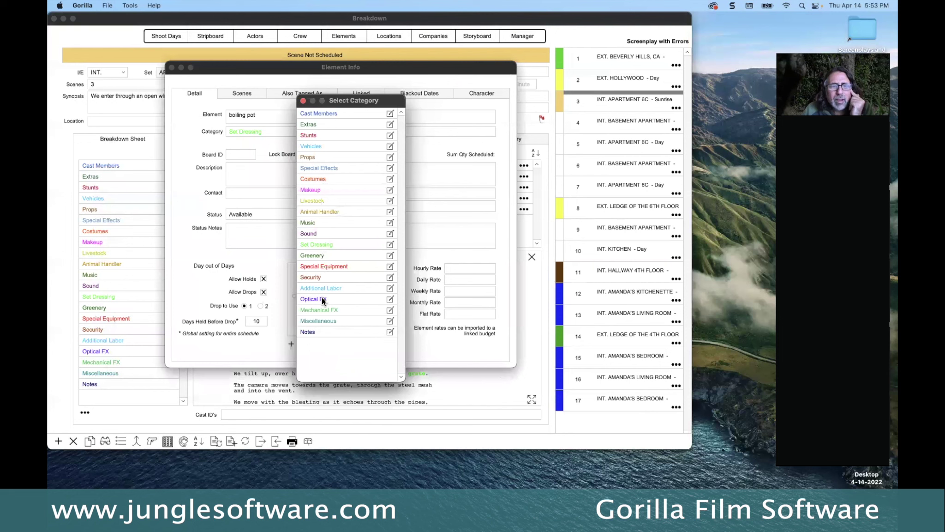
left_click(319, 167)
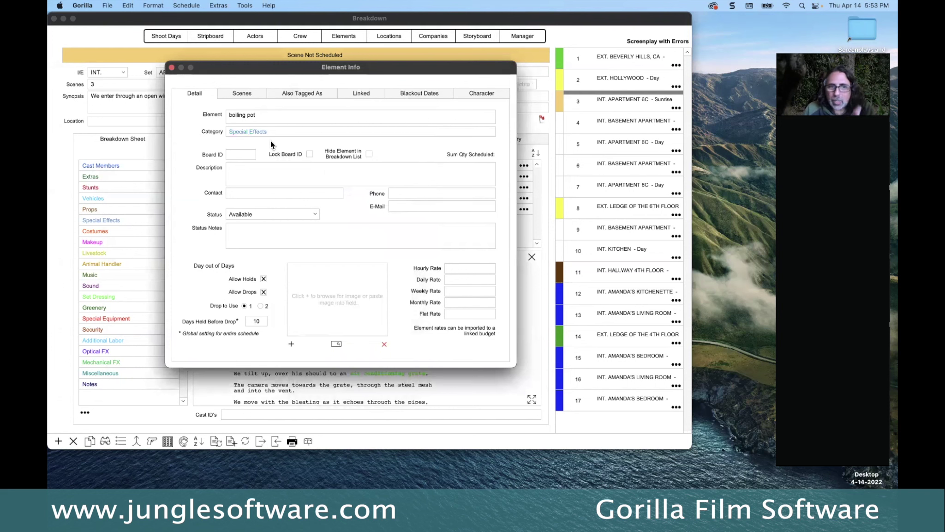
left_click(171, 67)
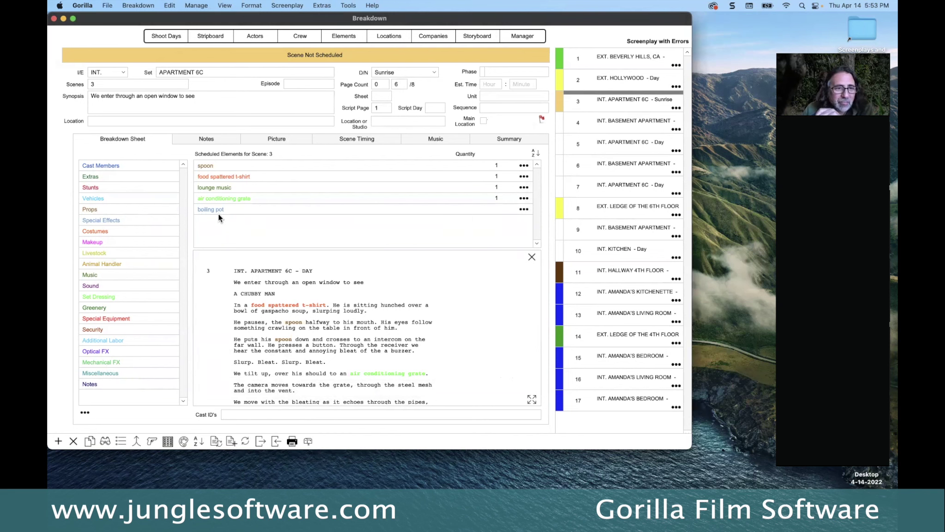
Add the boiling pot Special Effects element to scene 7, then switch to Final Draft
double_click(105, 220)
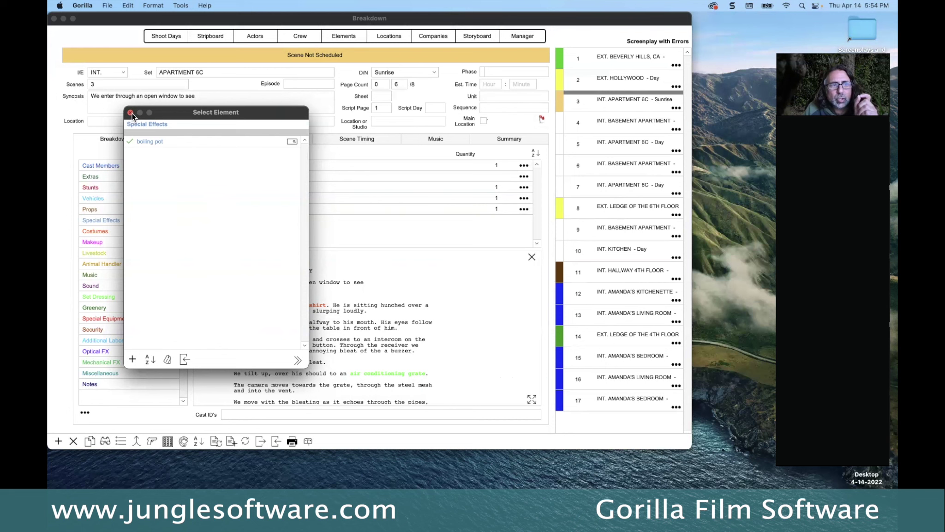
left_click(131, 112)
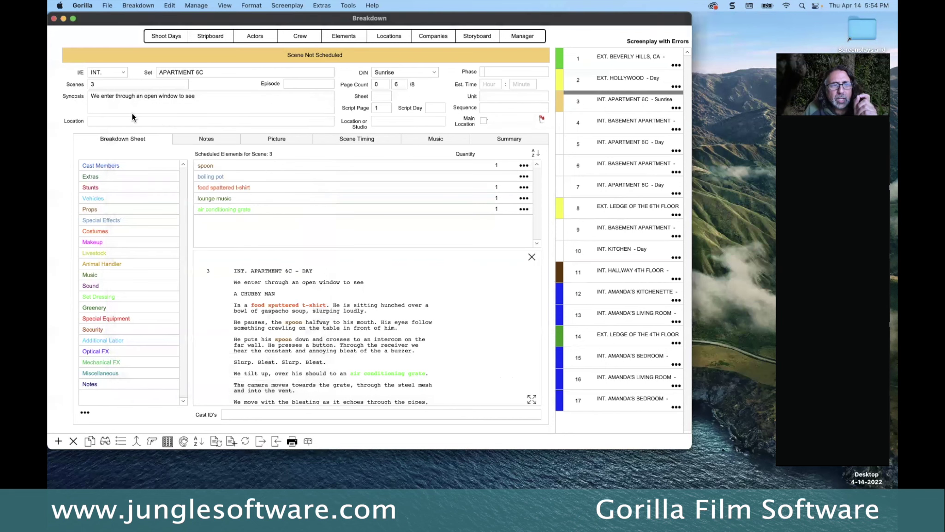
left_click(616, 190)
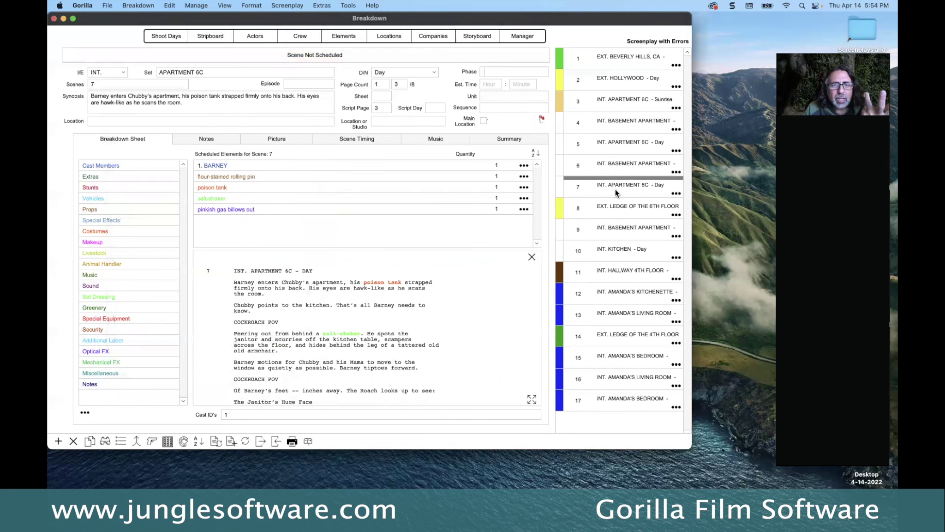
double_click(109, 220)
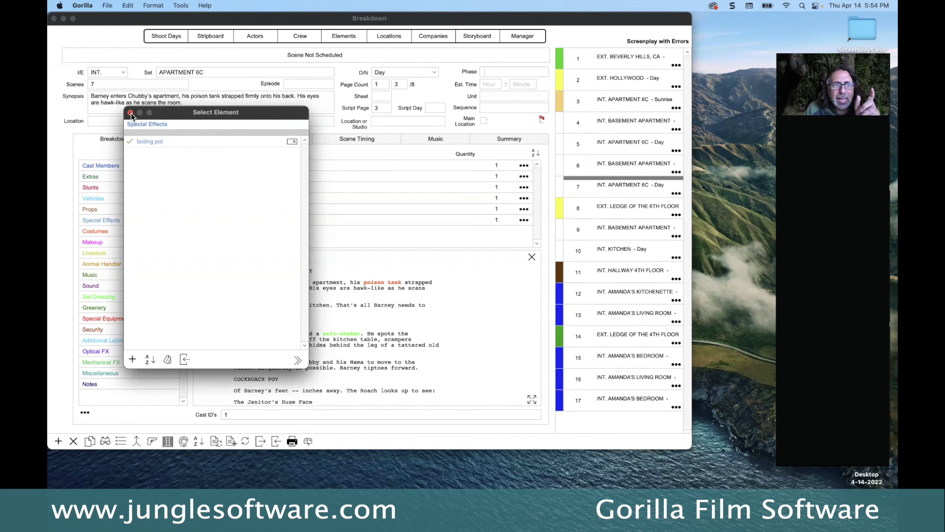
key("cmd+w")
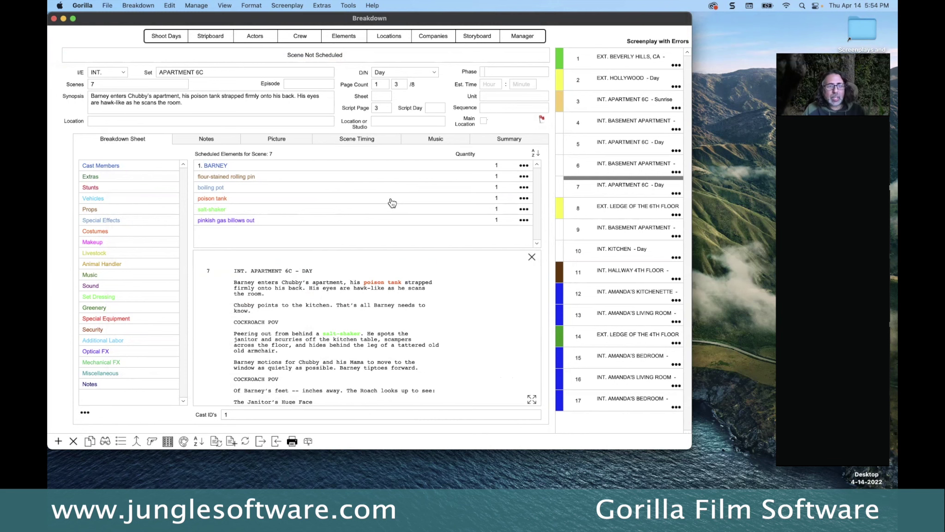
key("cmd+Tab")
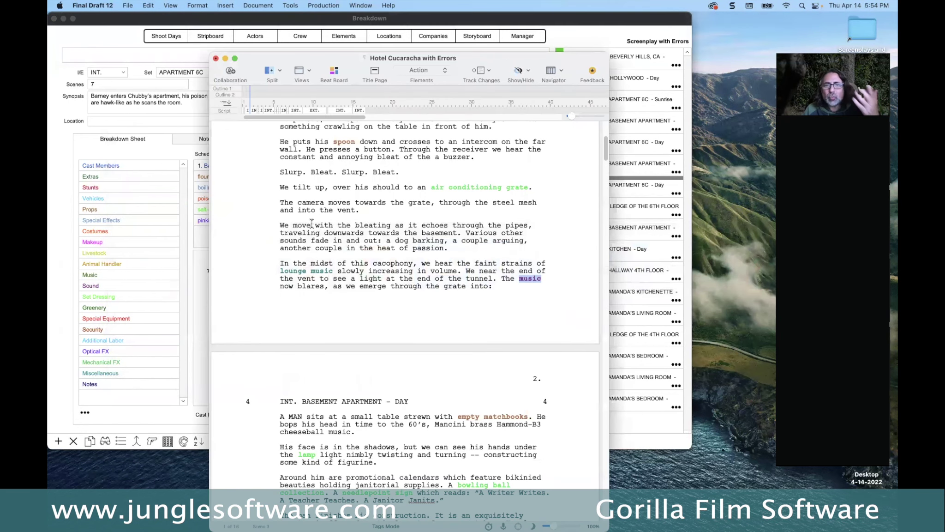
Move the script aside, review scenes 3 and 4, and close the Hotel Cucaracha with Errors script
left_click_drag(316, 56, 338, 25)
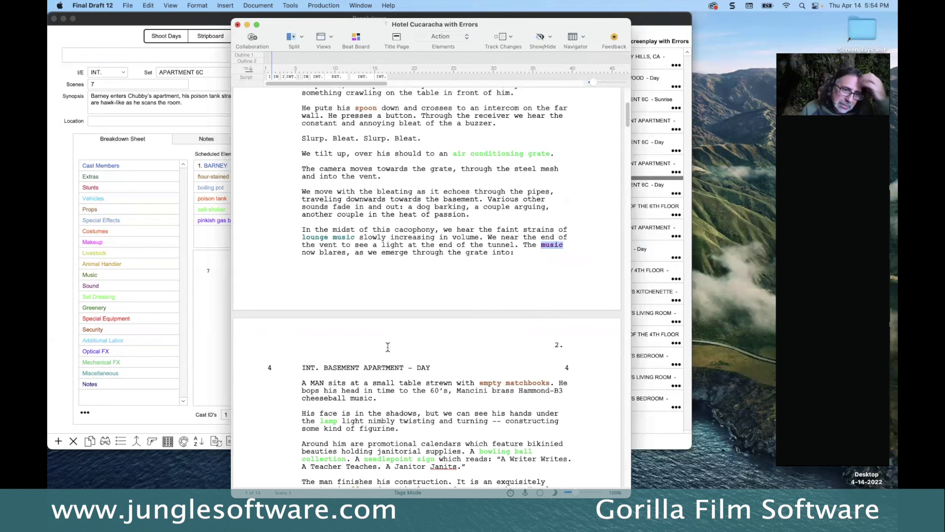
scroll(391, 324, "up", 5)
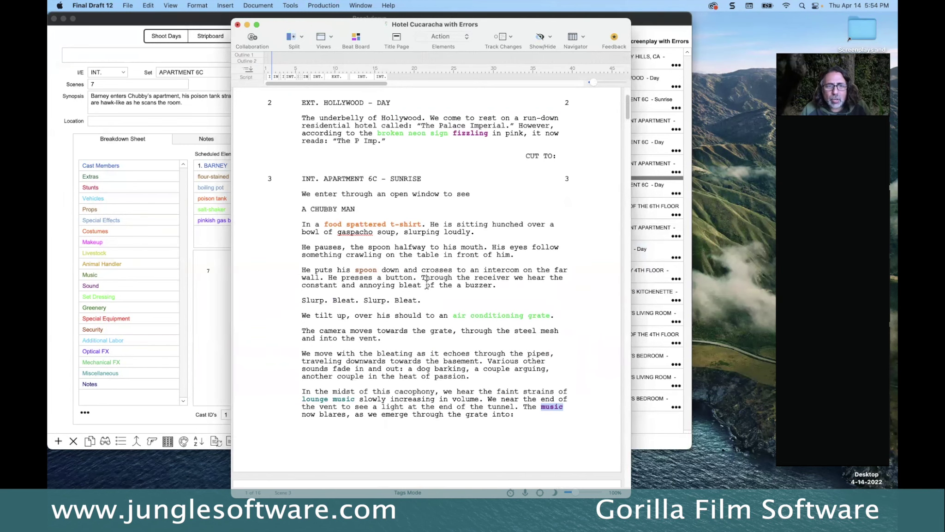
scroll(428, 284, "down", 2)
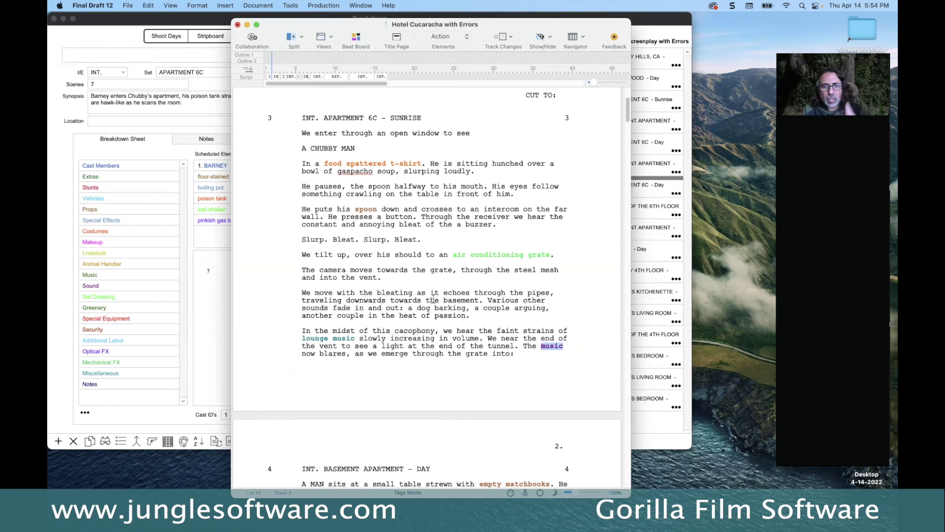
scroll(424, 406, "down", 7)
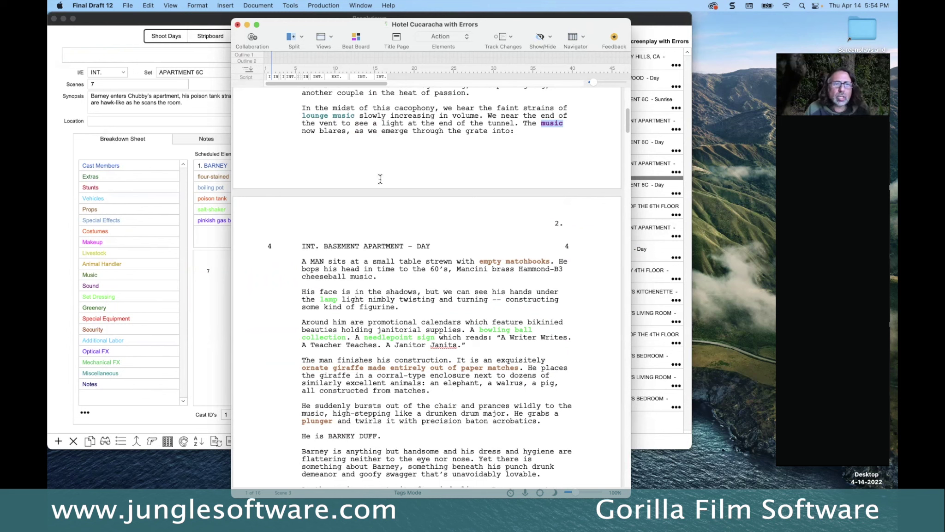
left_click(237, 25)
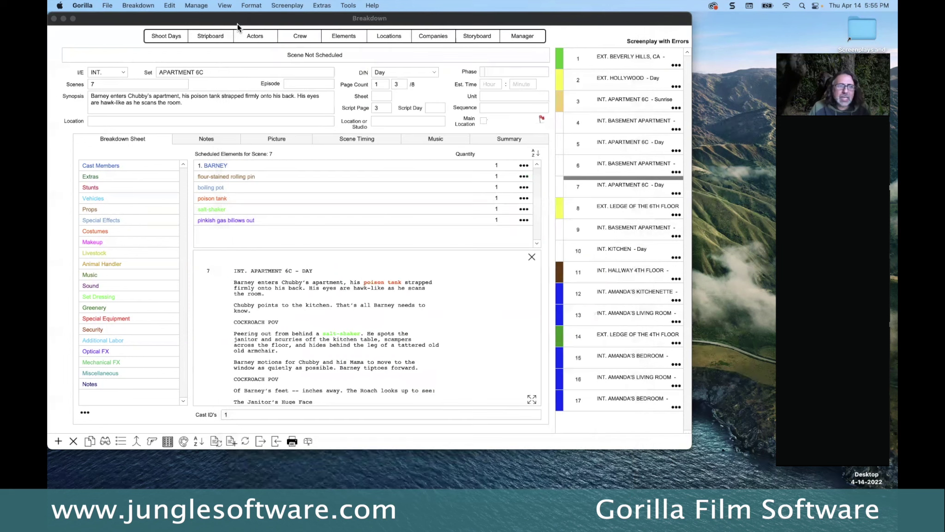
Give the boiling pot the description 'steam rising from the pot -- black --'
left_click(524, 187)
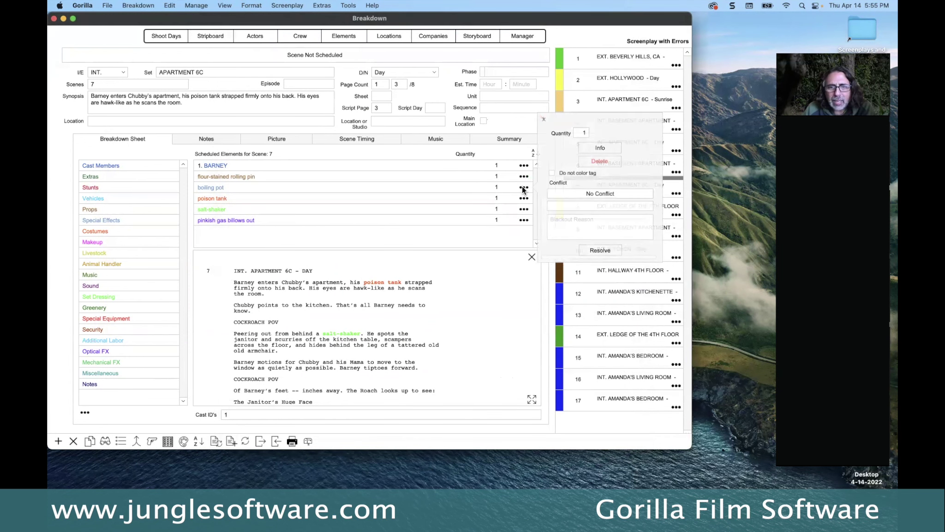
left_click(601, 147)
left_click(282, 176)
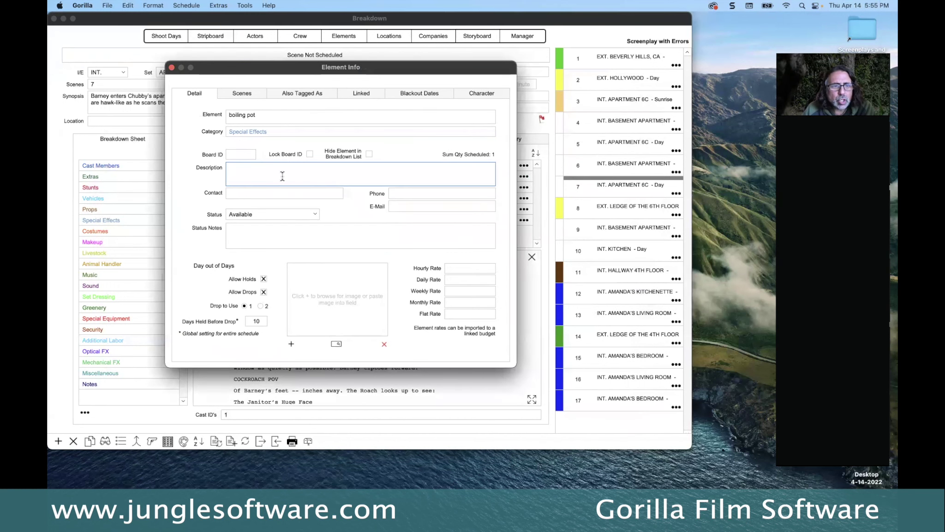
type("steam r")
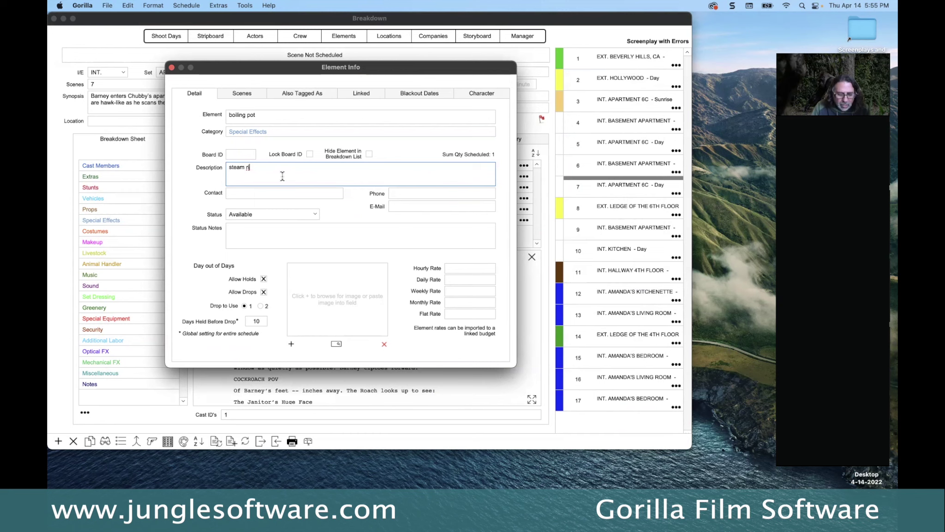
type("ising from the pot -- black --")
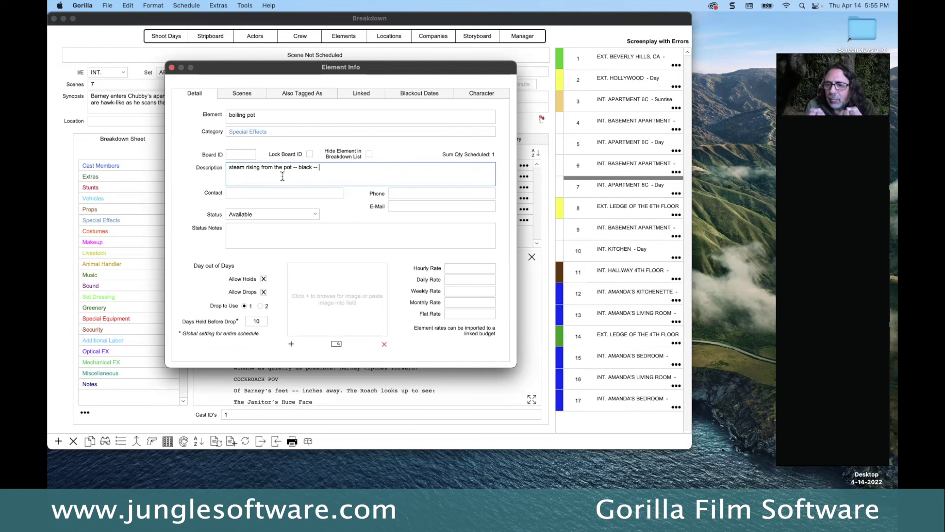
left_click(186, 175)
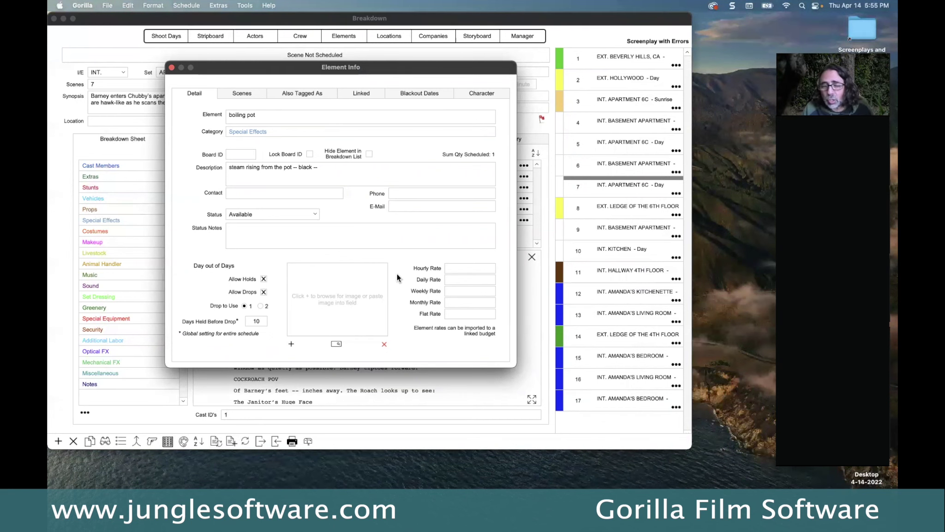
left_click(171, 67)
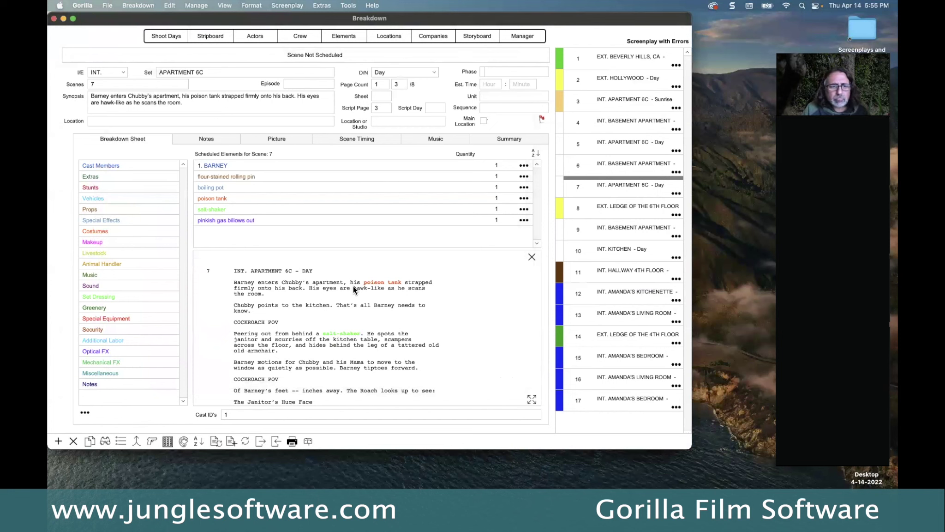
Return to scene 3's breakdown, scroll through its script text, and switch applications with Cmd+Tab
left_click(613, 99)
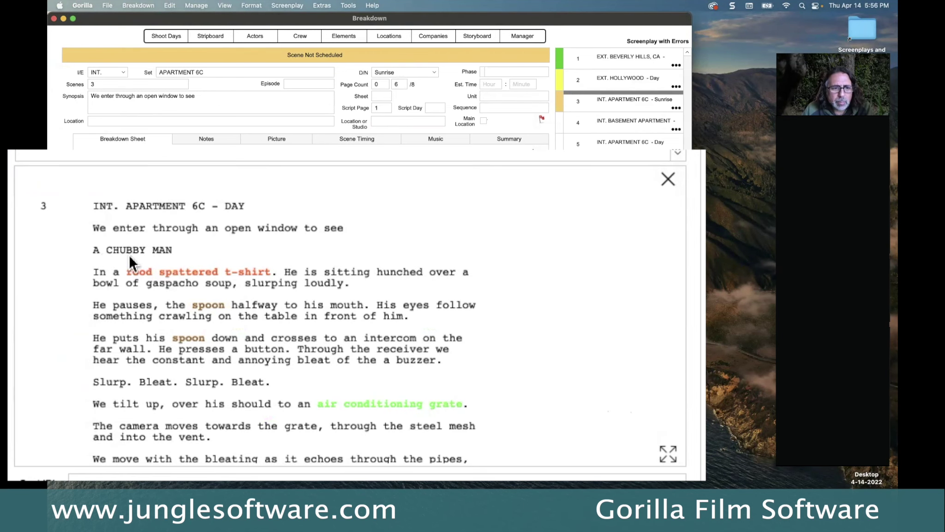
left_click(354, 290)
scroll(381, 342, "down", 4)
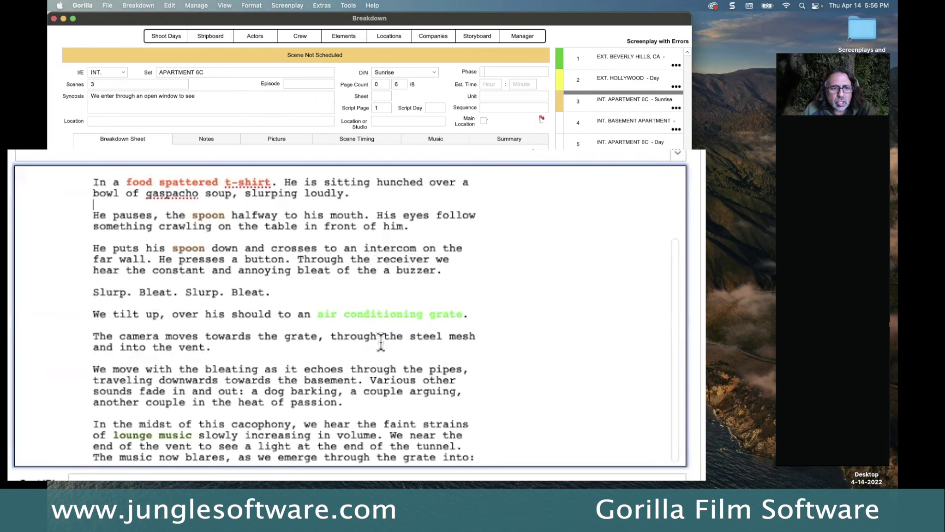
scroll(382, 341, "up", 4)
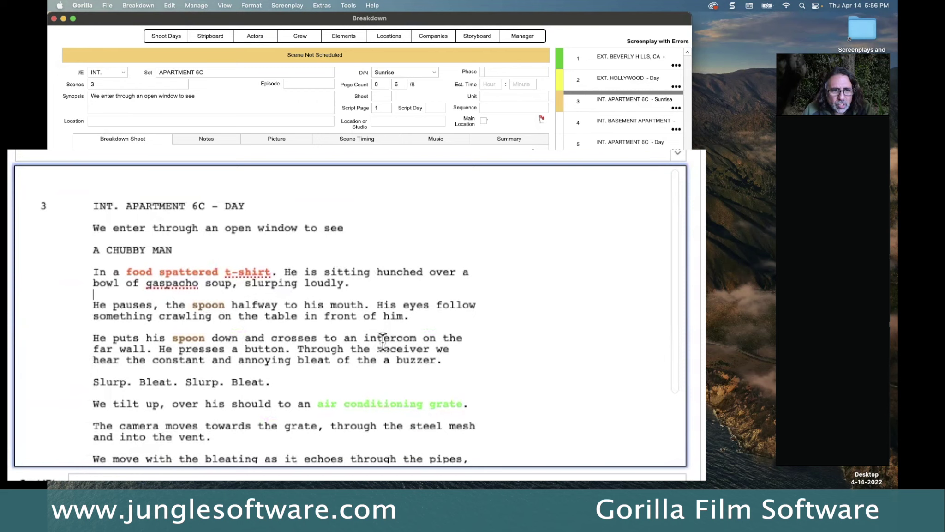
key("super+Tab")
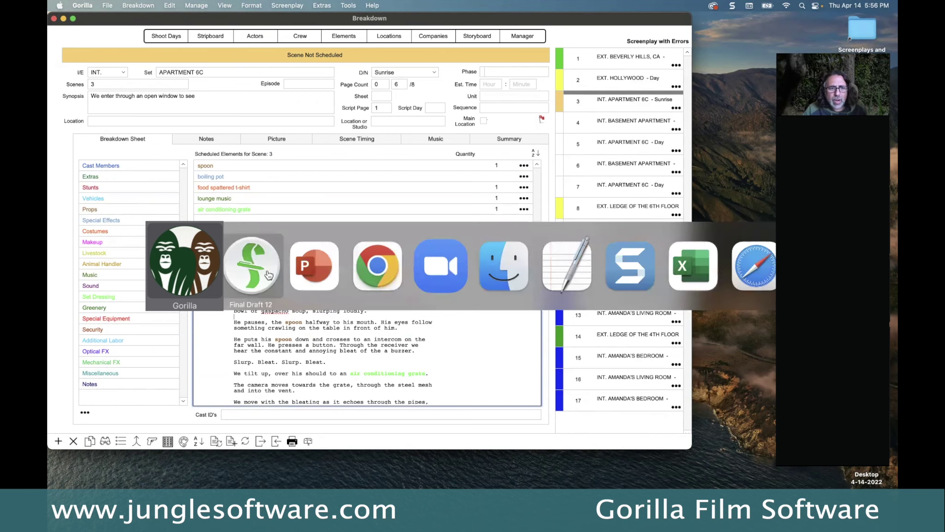
Select scene 3 in Final Draft, turn off Production > Tags Mode, and return to Gorilla
scroll(399, 294, "up", 8)
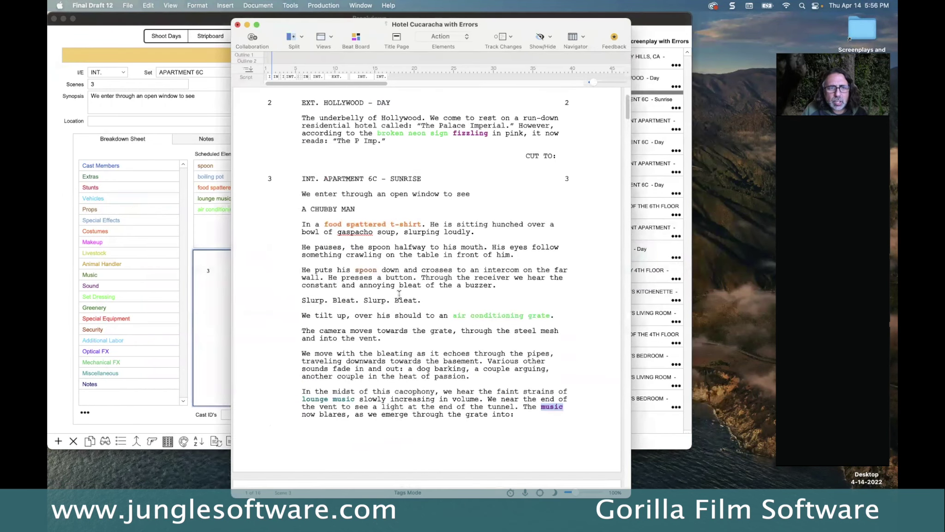
scroll(399, 294, "down", 3)
left_click_drag(296, 111, 546, 354)
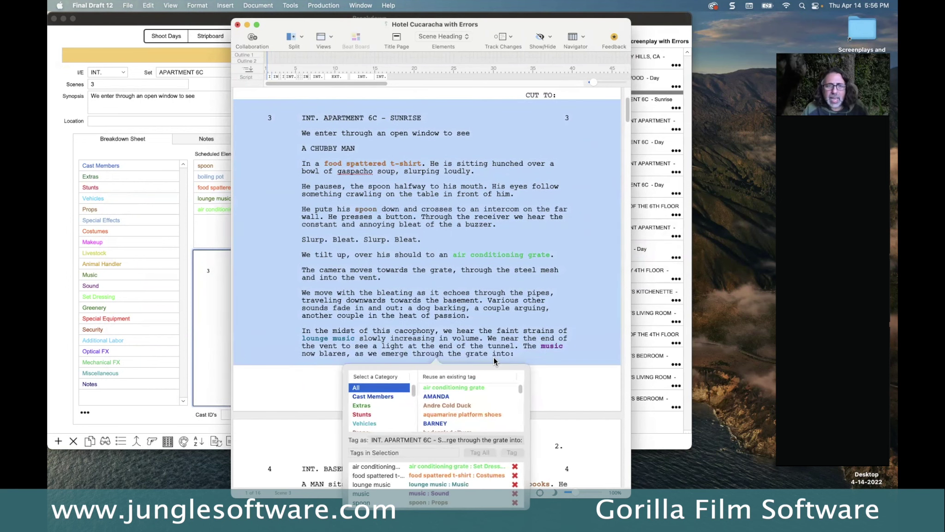
key("Escape")
left_click(323, 5)
left_click(351, 156)
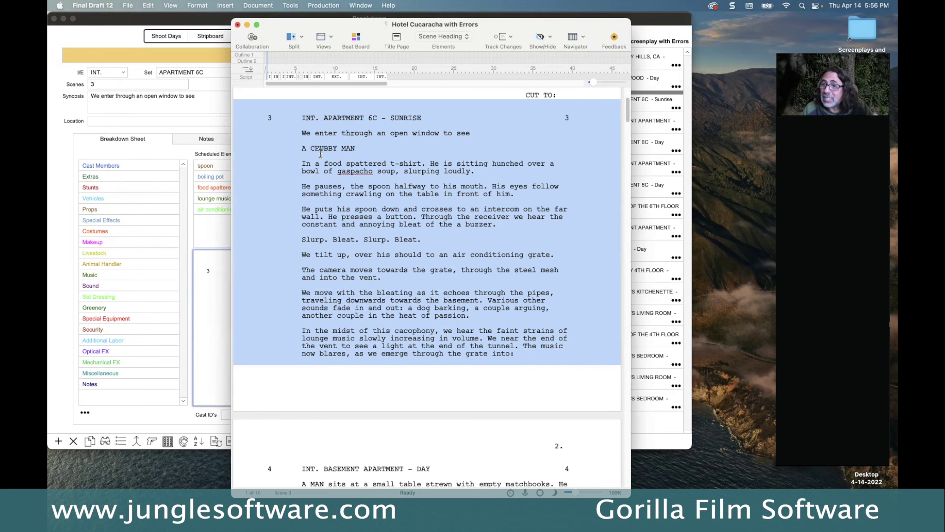
key("super+Tab")
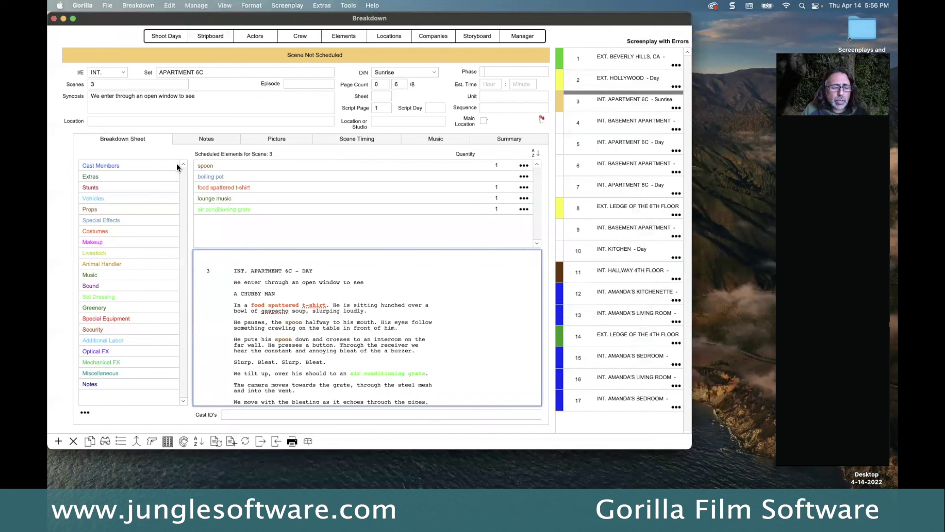
Add CHUBBY from the Cast Members list to scene 3's breakdown as cast ID 3
double_click(119, 165)
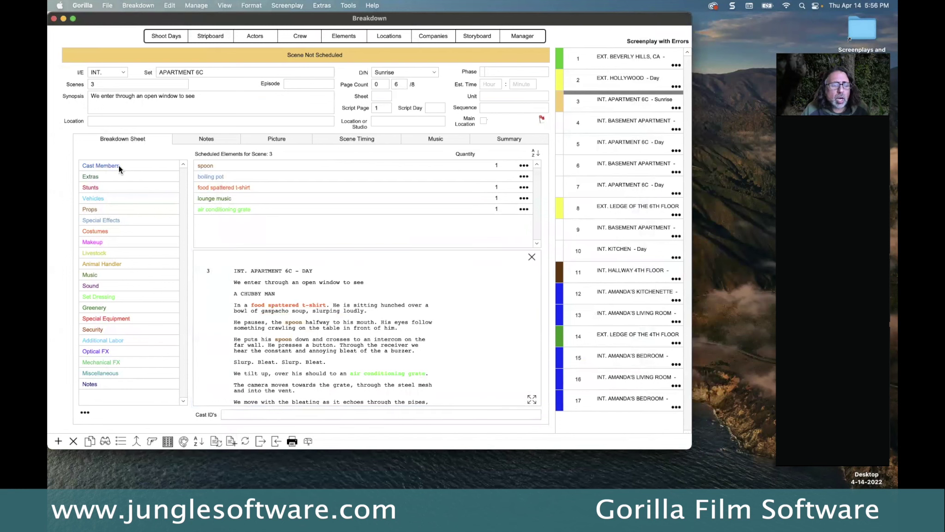
double_click(163, 169)
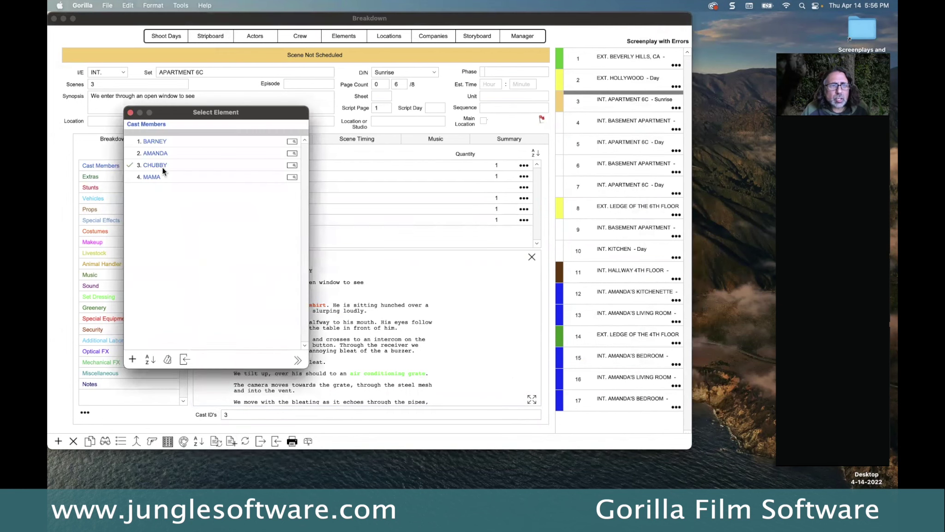
left_click(337, 158)
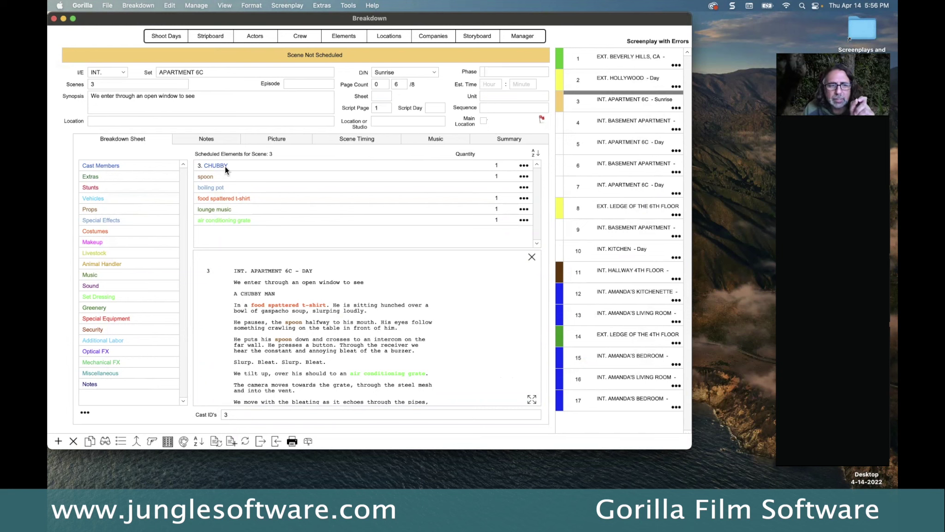
left_click(367, 326)
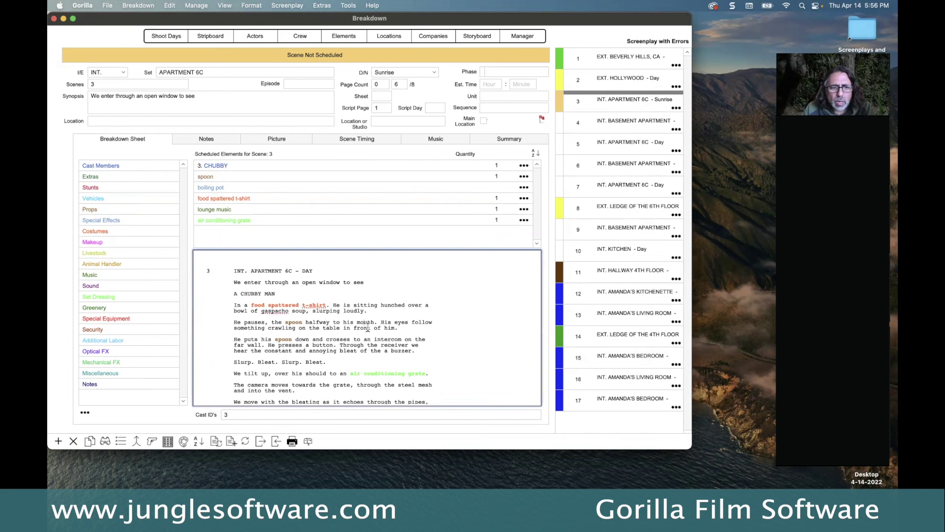
scroll(369, 327, "down", 3)
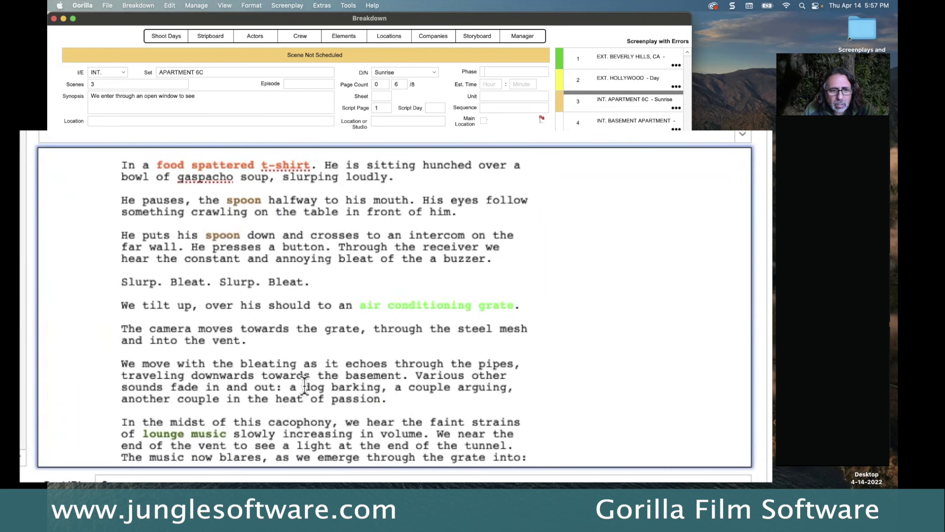
Tag the phrase 'dog barking' in scene 3's script as a Sound element
left_click_drag(303, 387, 381, 388)
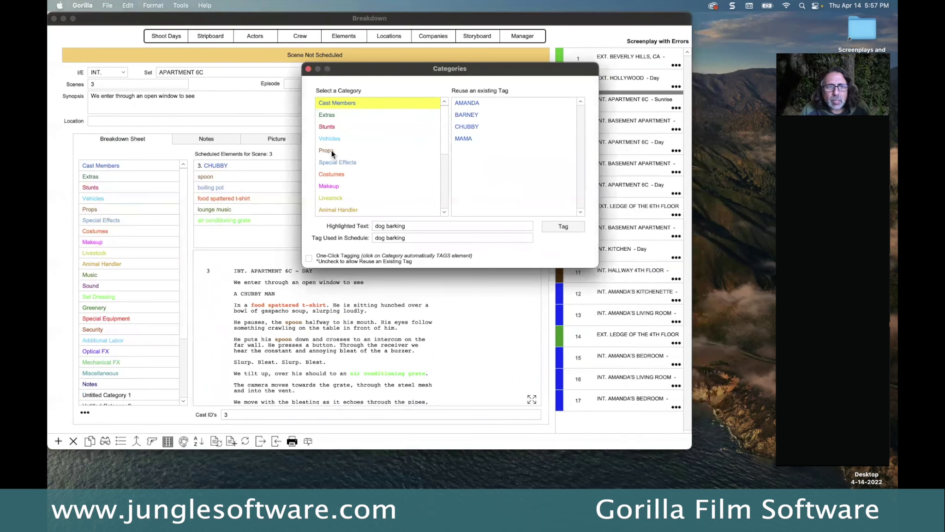
scroll(337, 174, "down", 2)
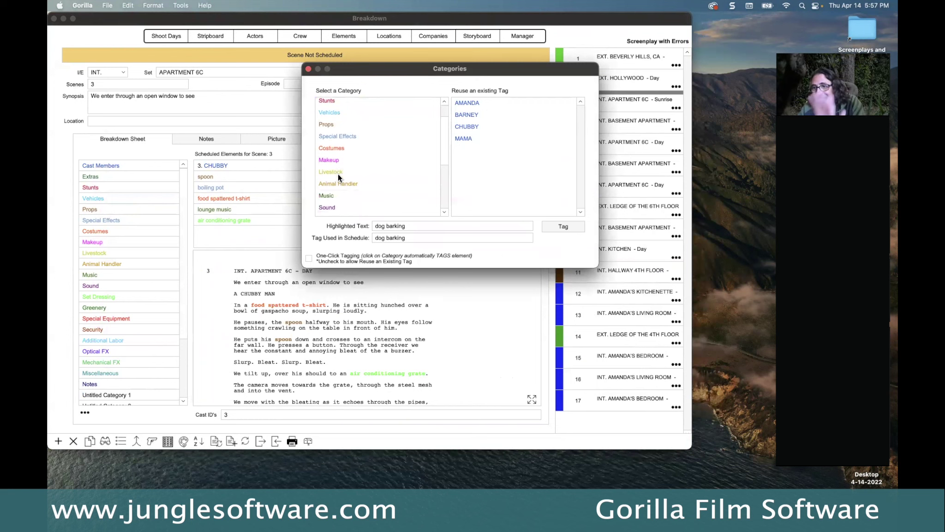
scroll(341, 185, "down", 1)
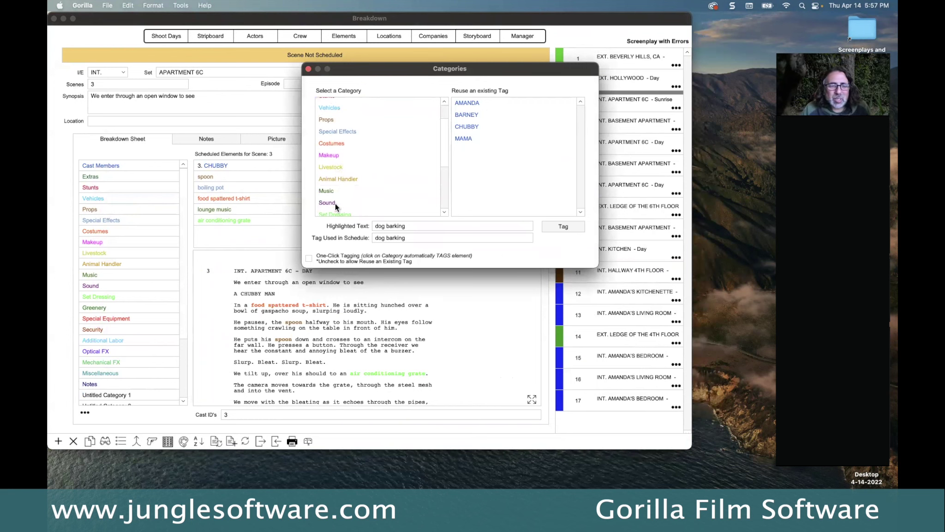
left_click(335, 203)
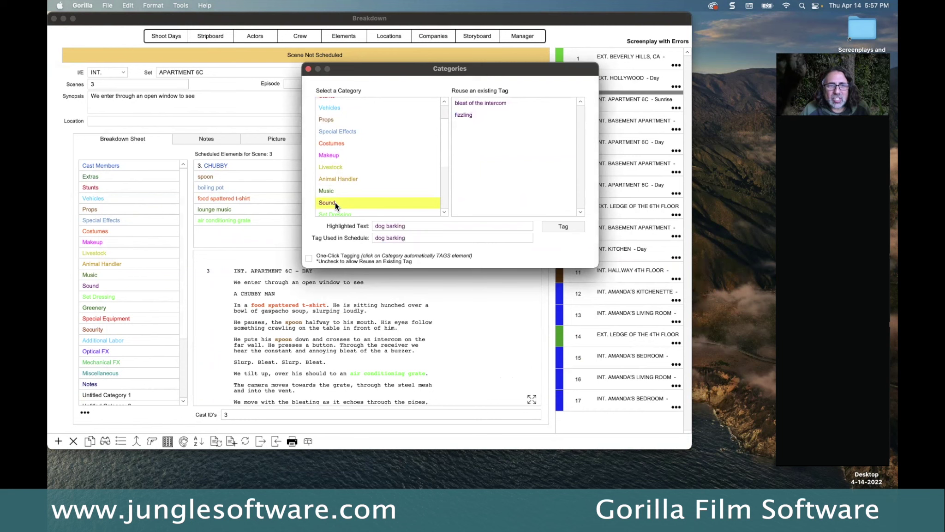
left_click(573, 226)
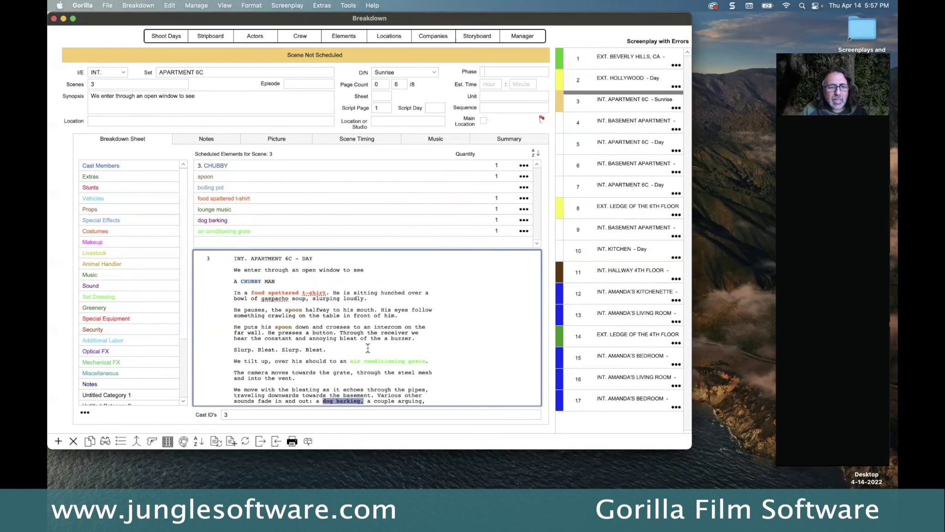
scroll(378, 350, "down", 3)
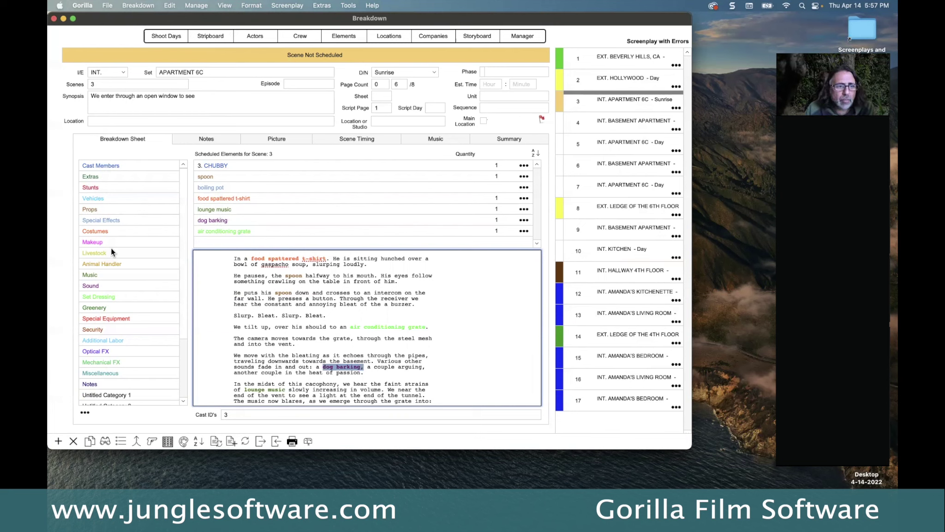
Review the Costumes and Special Effects (boiling pot) elements, then advance the slides to 'Tagging in Gorilla'
double_click(94, 231)
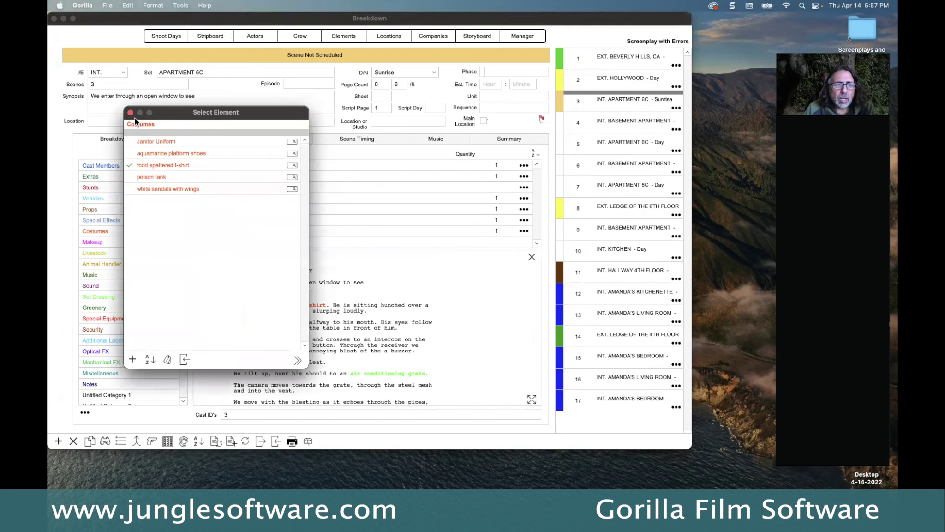
left_click(107, 221)
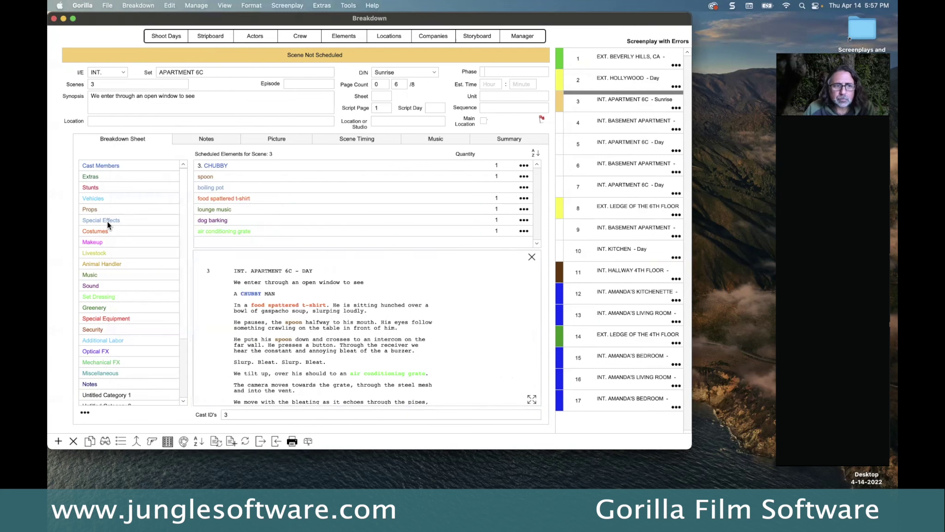
double_click(107, 220)
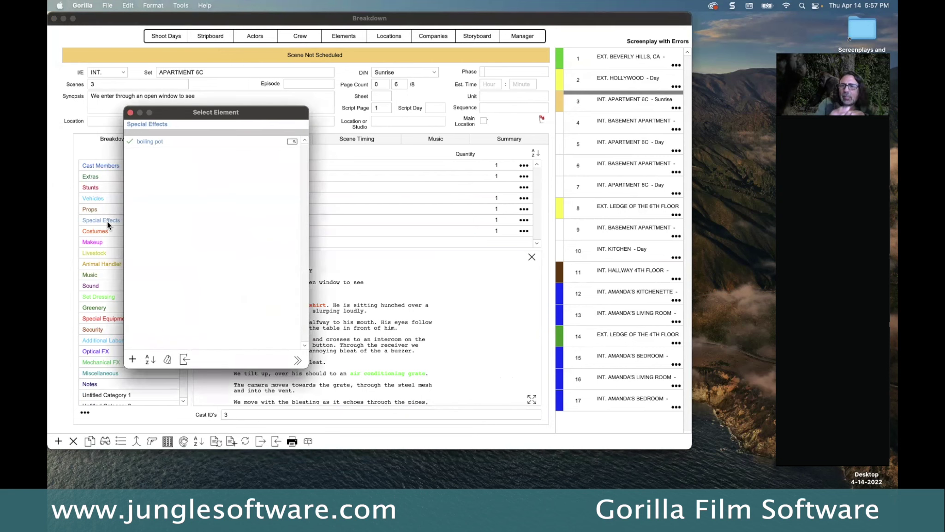
left_click(131, 113)
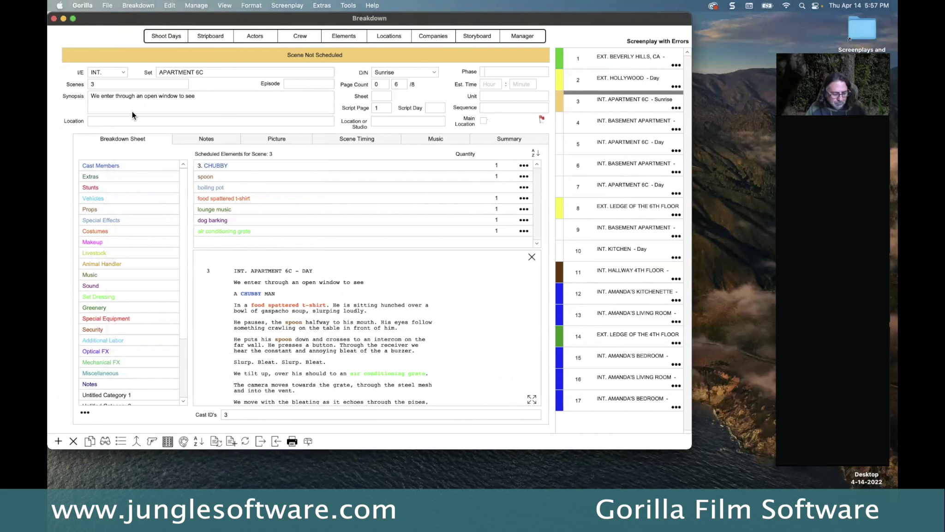
key("super+Tab")
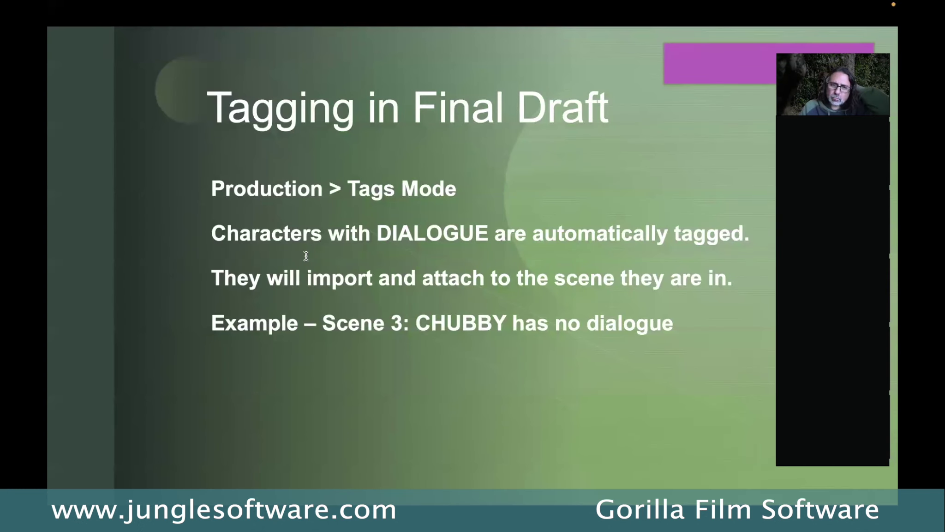
left_click(492, 261)
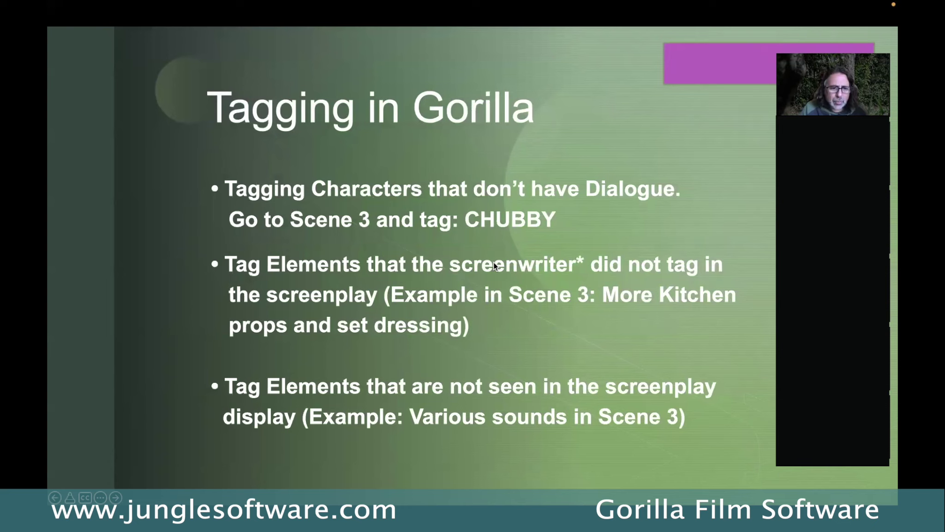
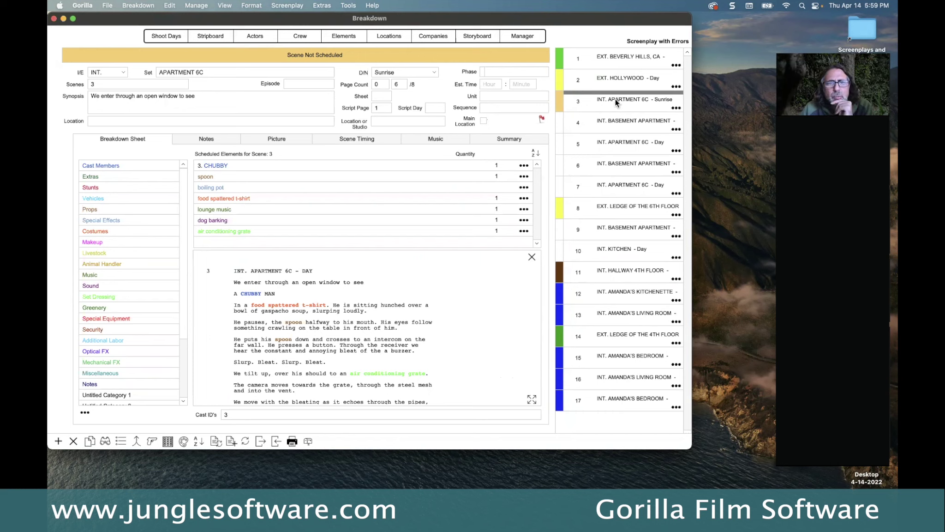
left_click(135, 6)
left_click(156, 67)
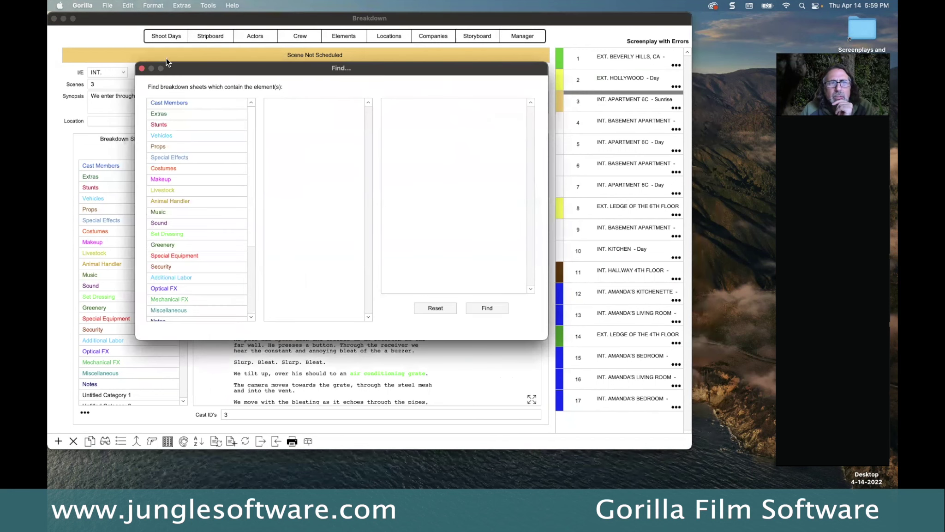
left_click(142, 70)
left_click(138, 5)
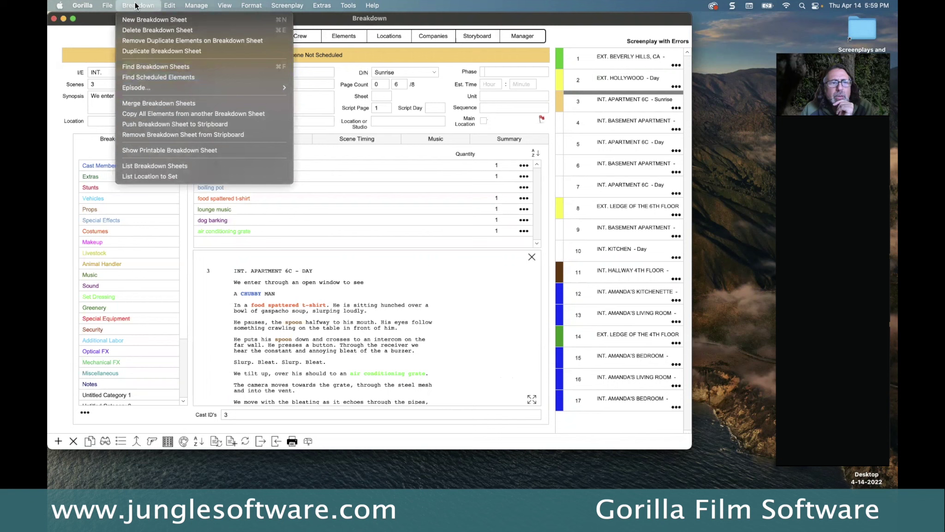
left_click(169, 115)
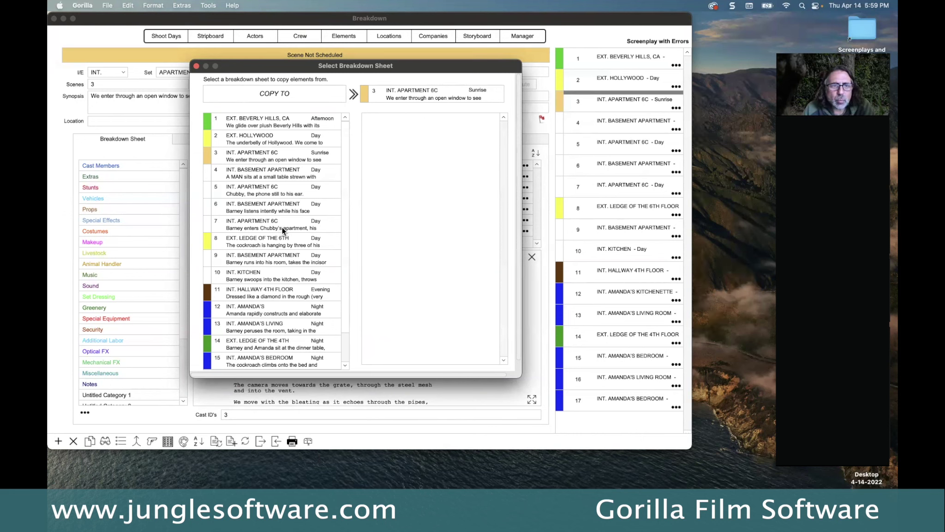
left_click(197, 66)
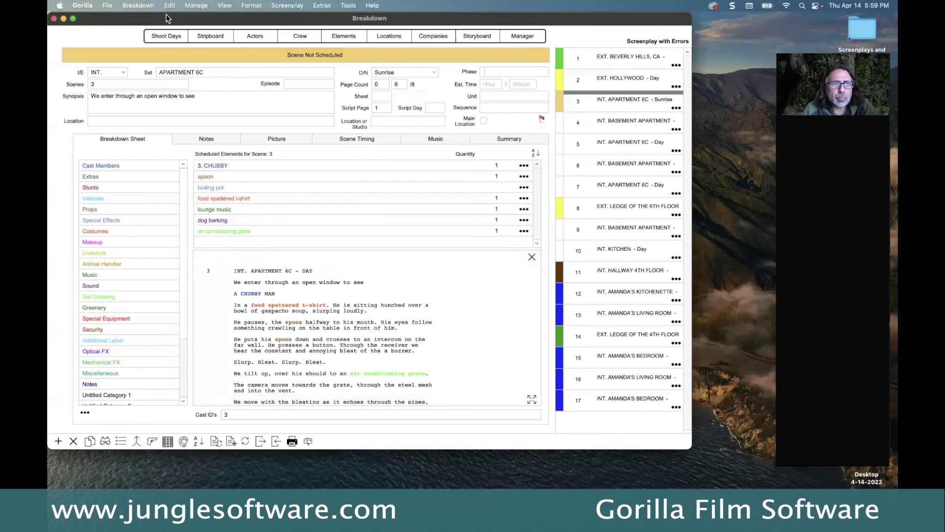
left_click(147, 8)
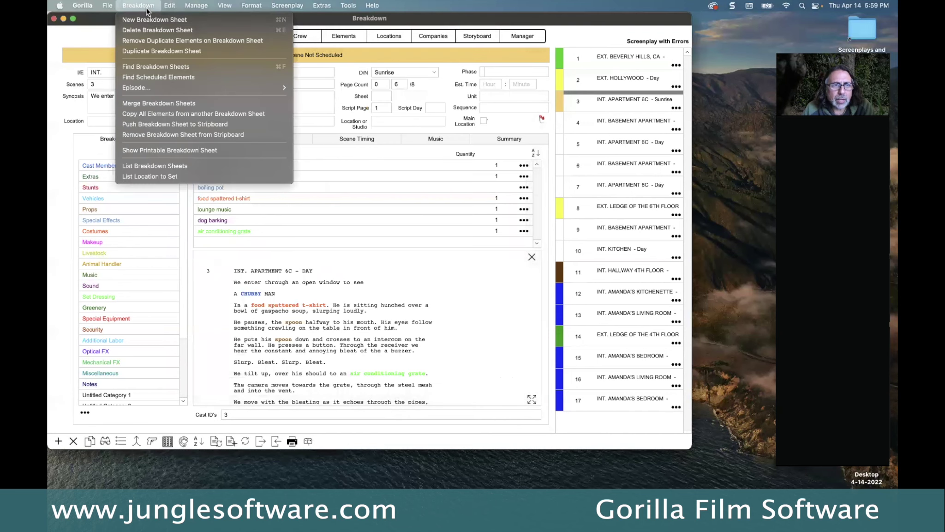
left_click(182, 115)
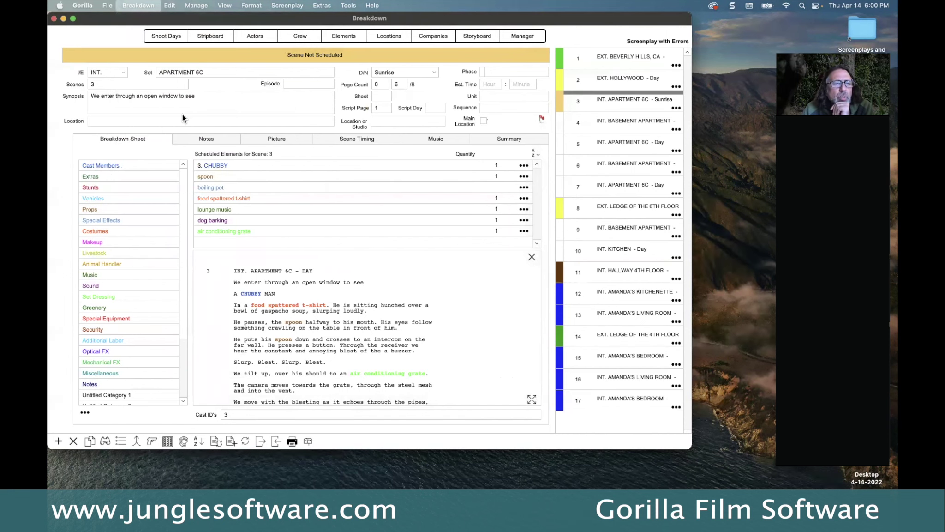
left_click(248, 121)
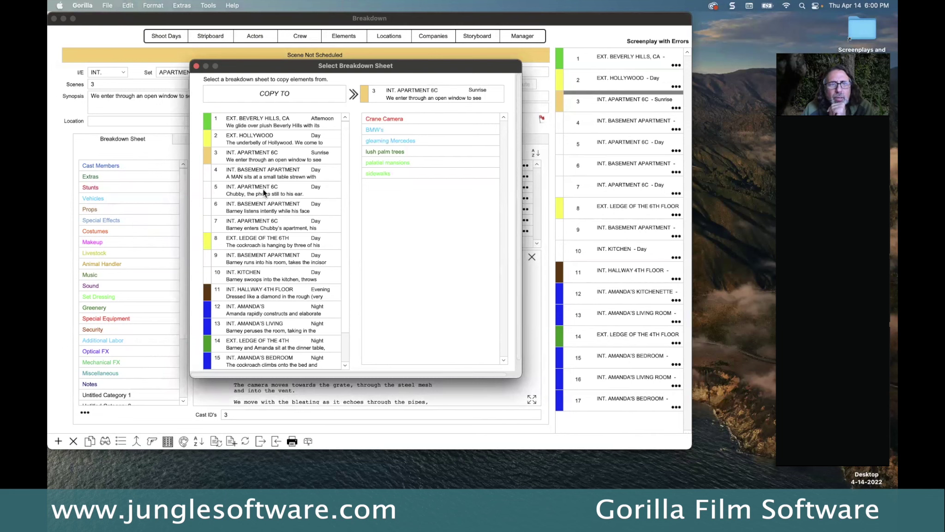
left_click(244, 154)
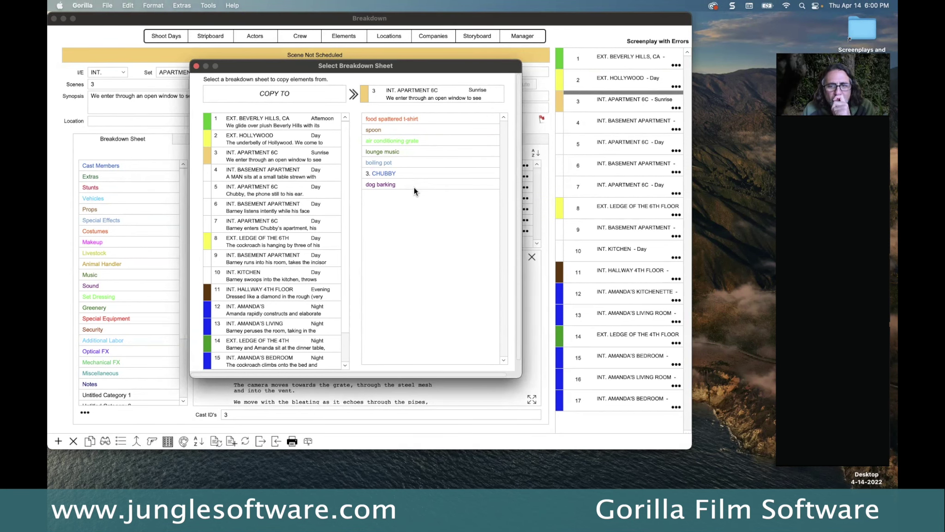
left_click(197, 67)
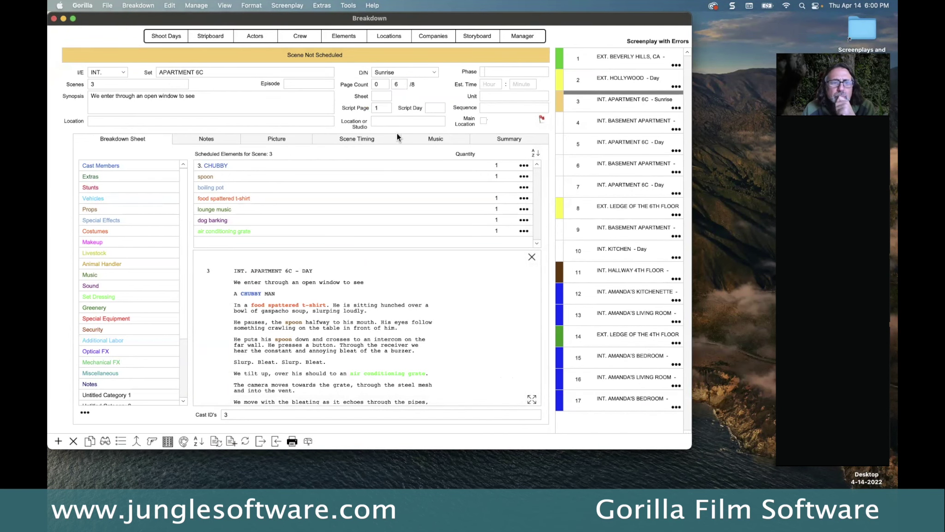
Open the Element Manager, review BARNEY's Info and Linked groups, then move the list aside
left_click(346, 35)
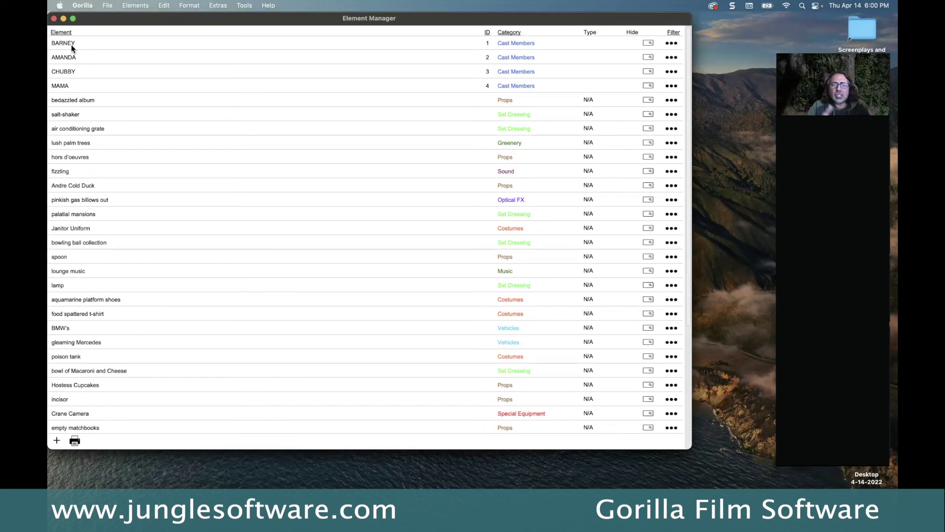
left_click(676, 44)
left_click(633, 58)
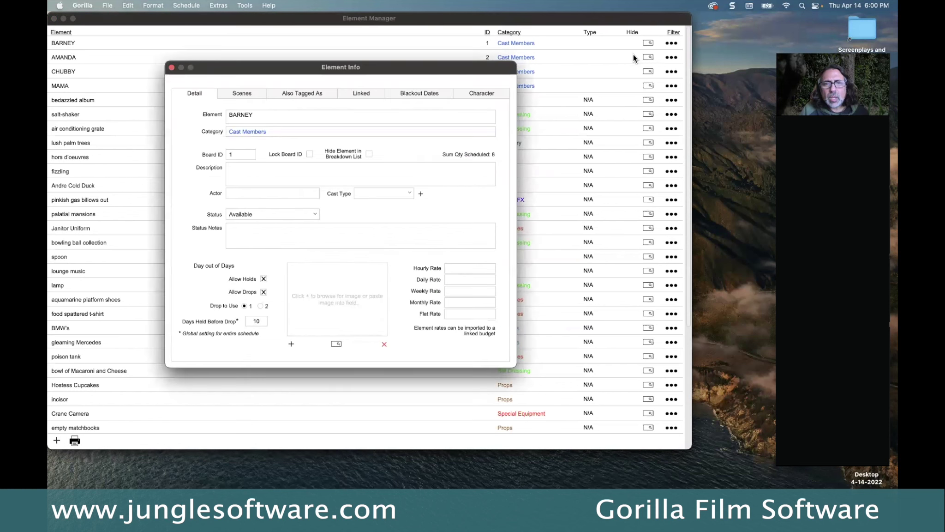
left_click(357, 93)
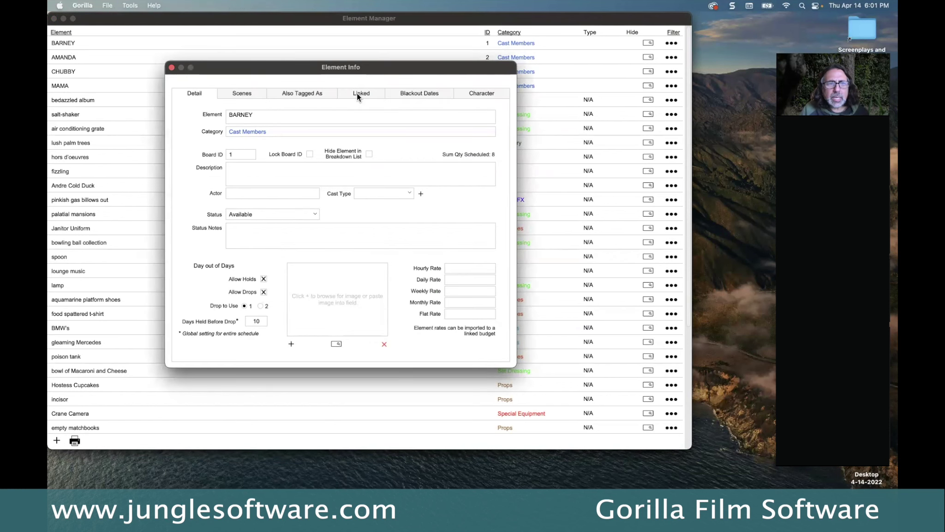
left_click(58, 23)
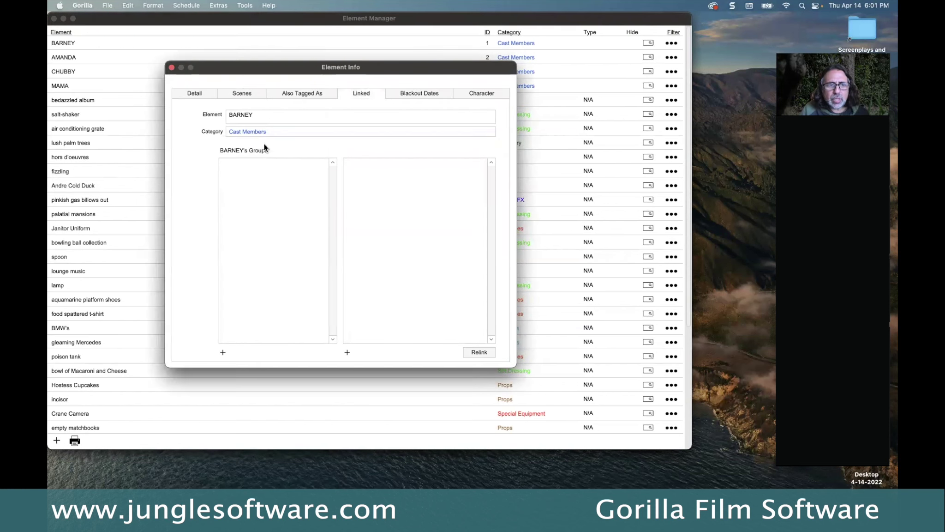
left_click(171, 68)
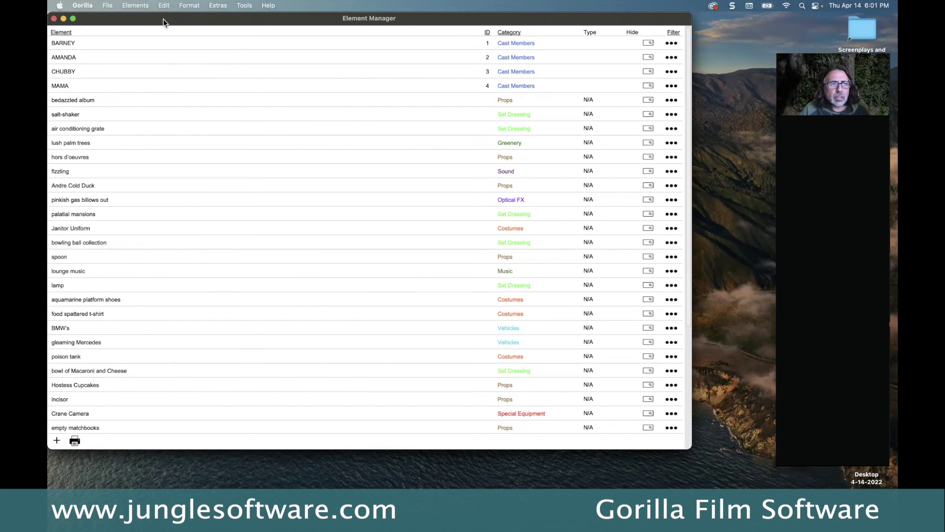
left_click_drag(165, 23, 208, 36)
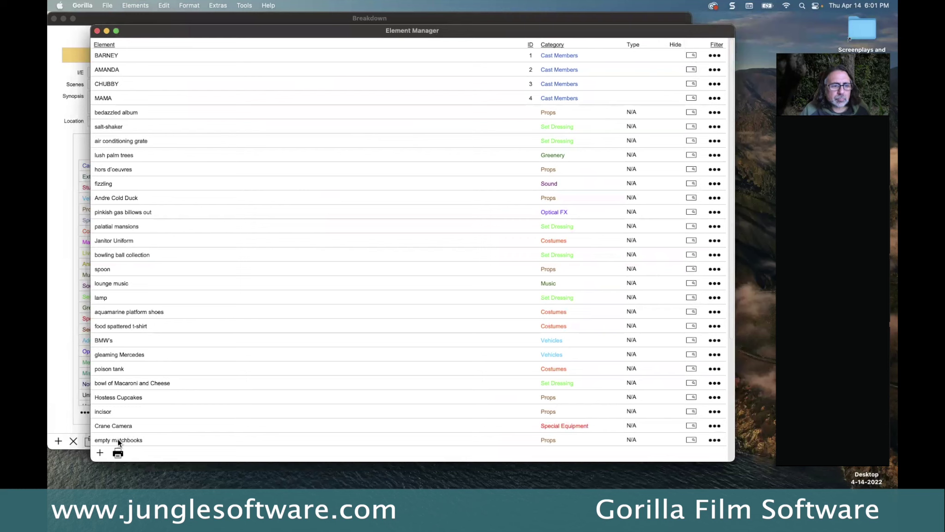
Create a new Props element named 'Broom'
left_click(100, 454)
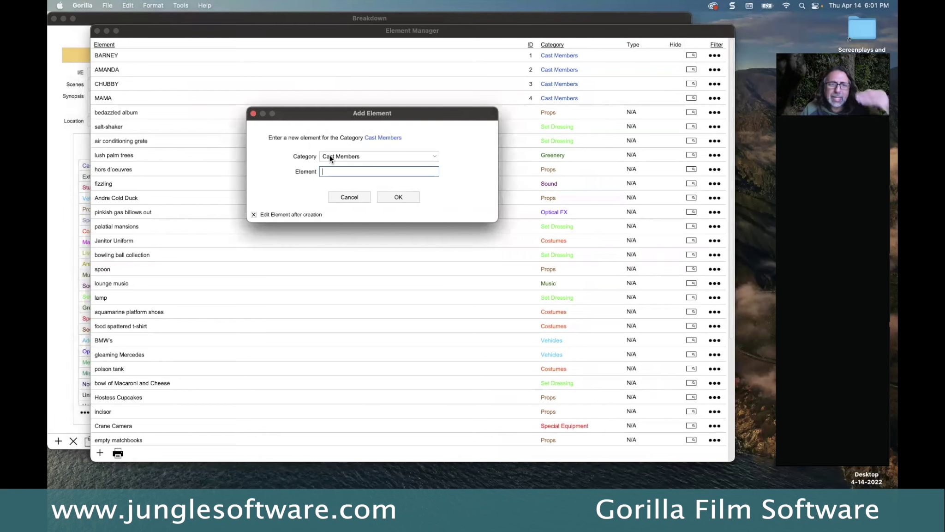
left_click(329, 156)
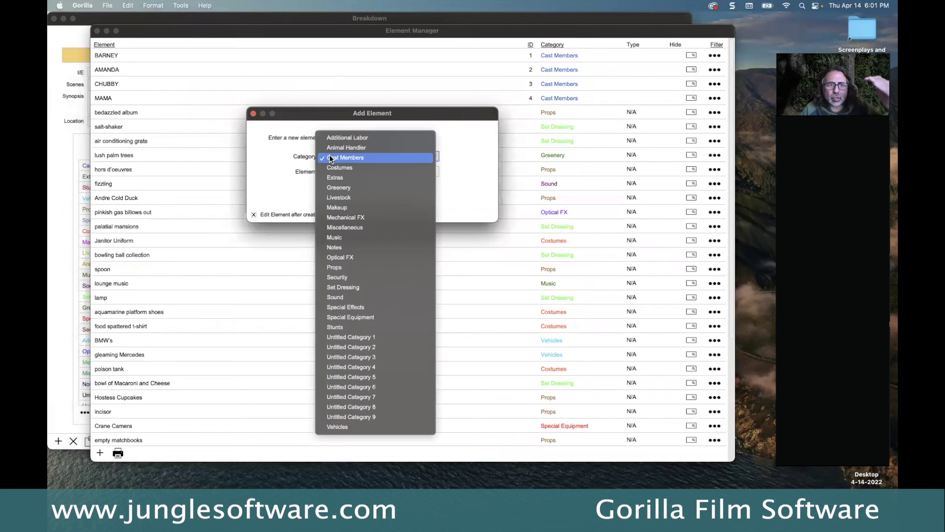
left_click(346, 266)
type("B")
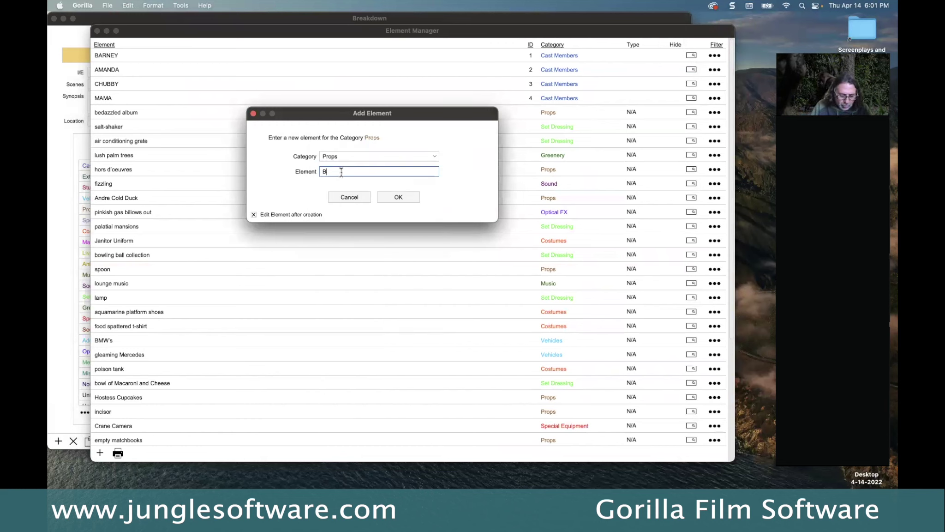
type("room")
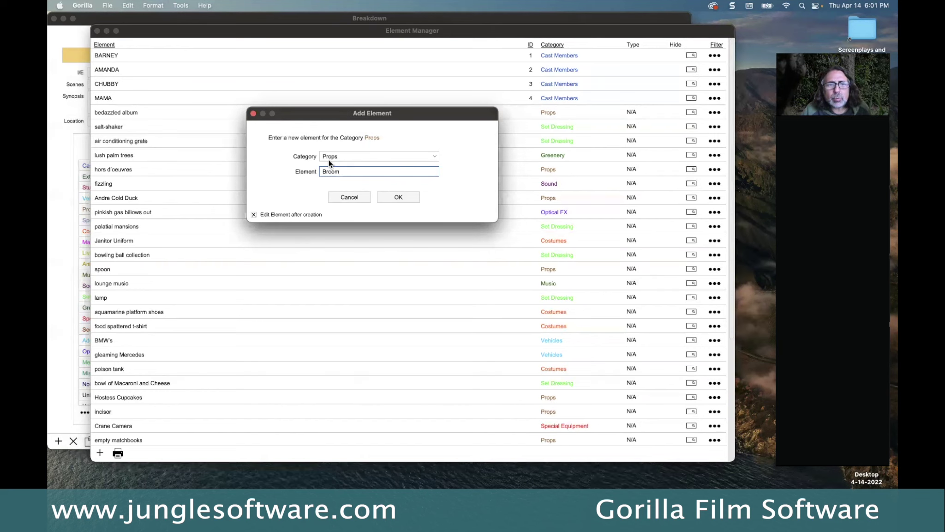
left_click(393, 197)
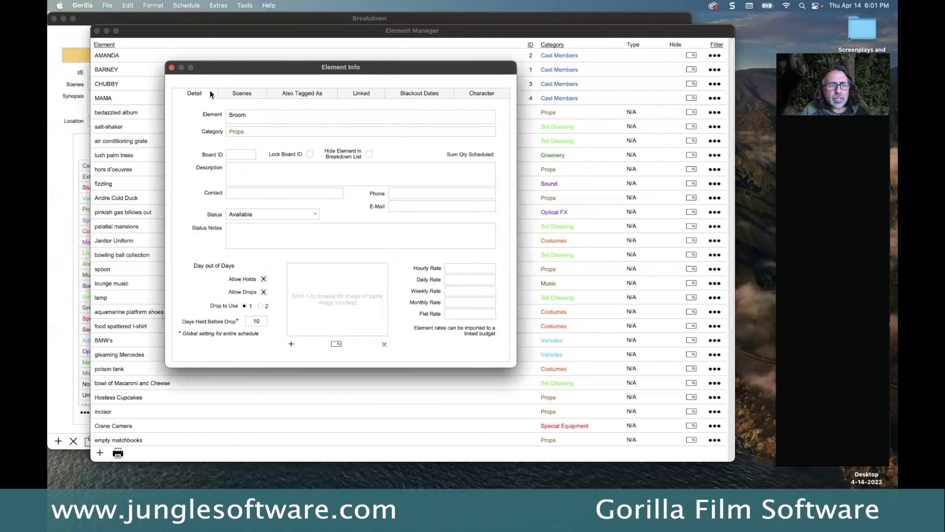
Close the Broom details and bring up BARNEY's element Info
left_click(172, 67)
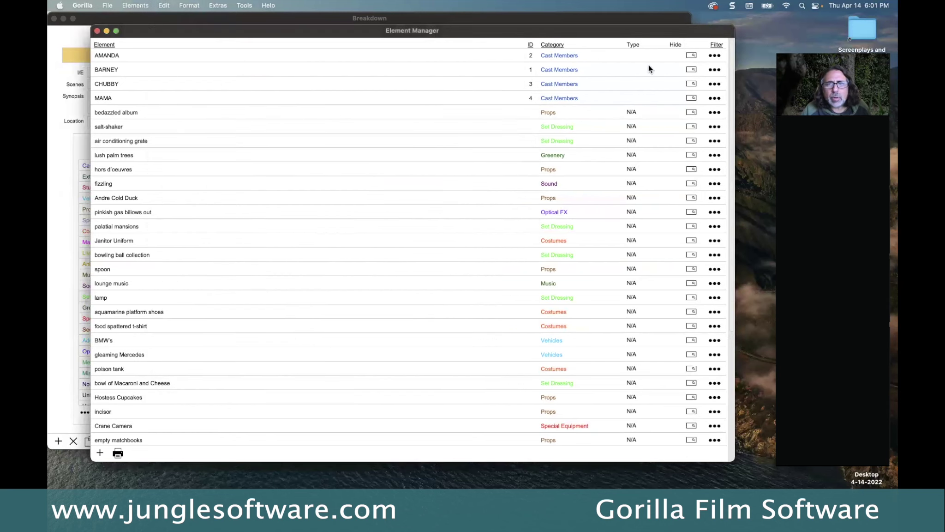
left_click(714, 70)
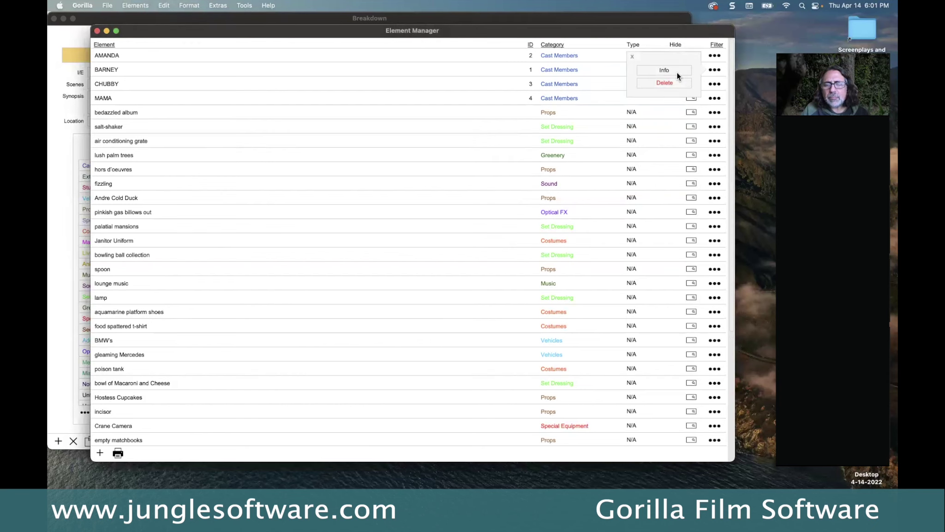
left_click(678, 71)
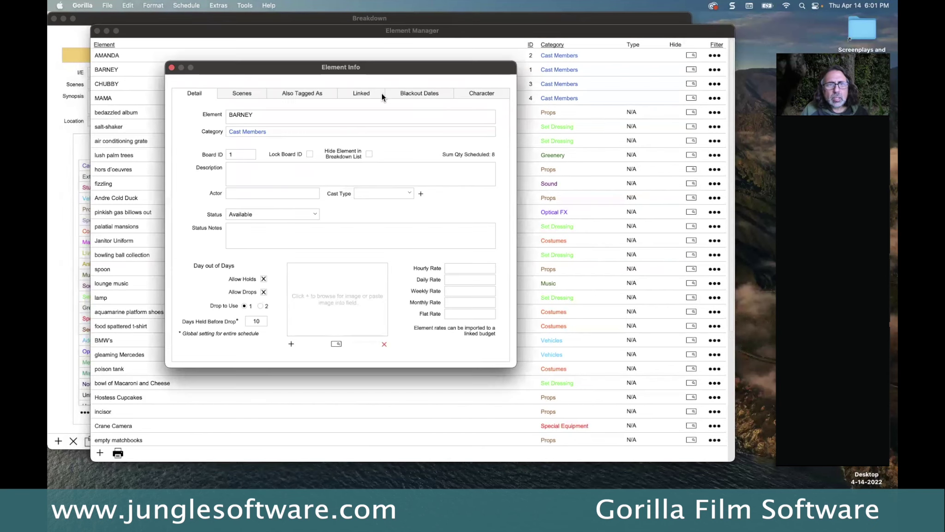
Create a new linked group for BARNEY named 'BARNEY Janitor'
left_click(365, 92)
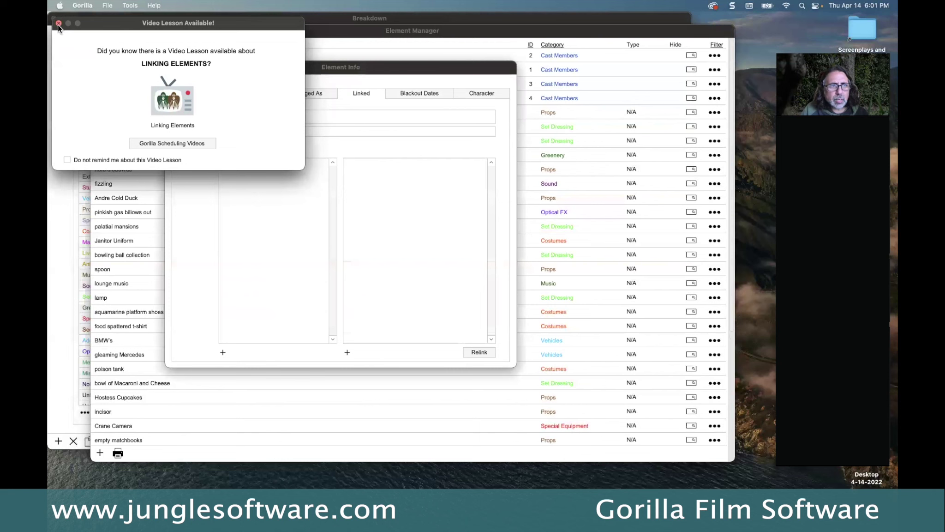
left_click(59, 23)
left_click(222, 352)
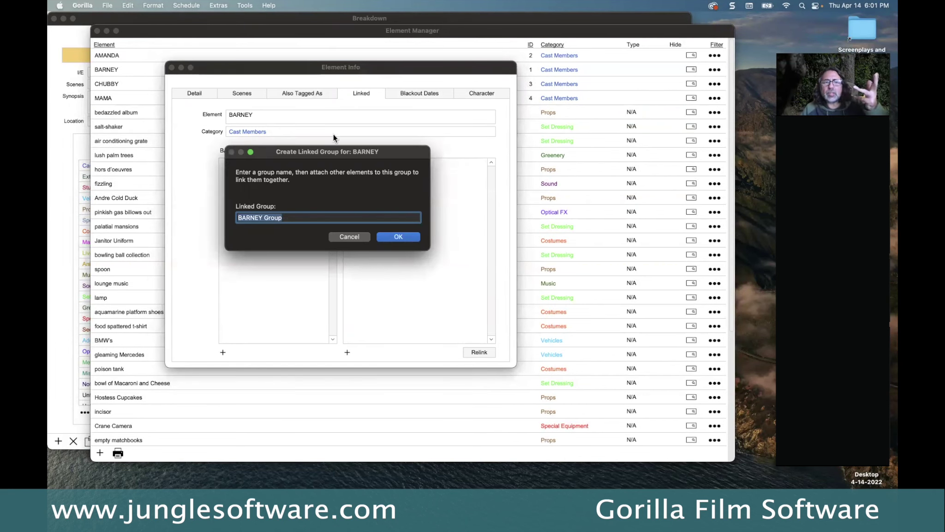
left_click_drag(334, 152, 459, 186)
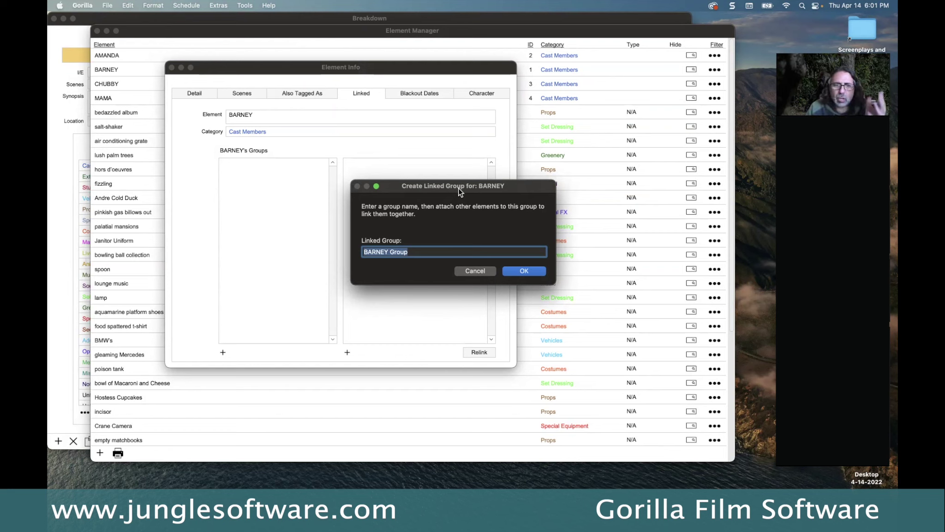
double_click(401, 251)
type("Janitor")
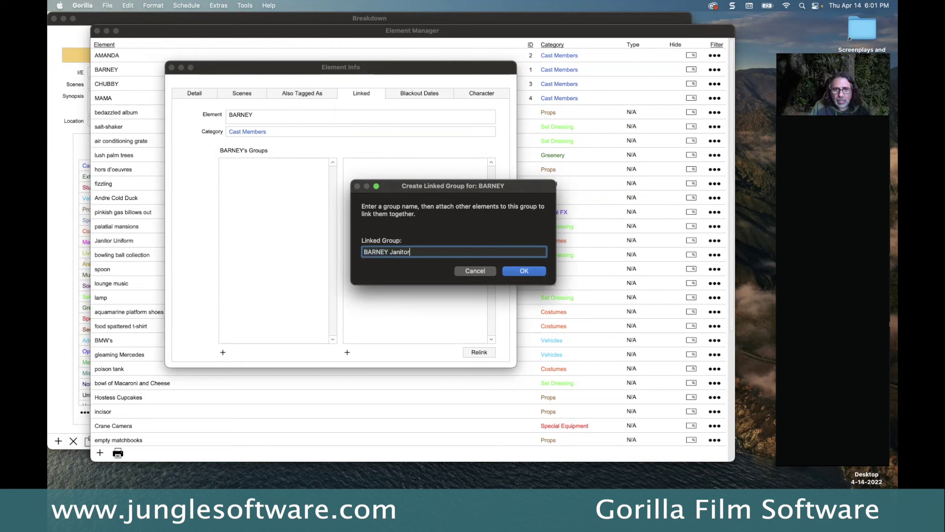
left_click(519, 272)
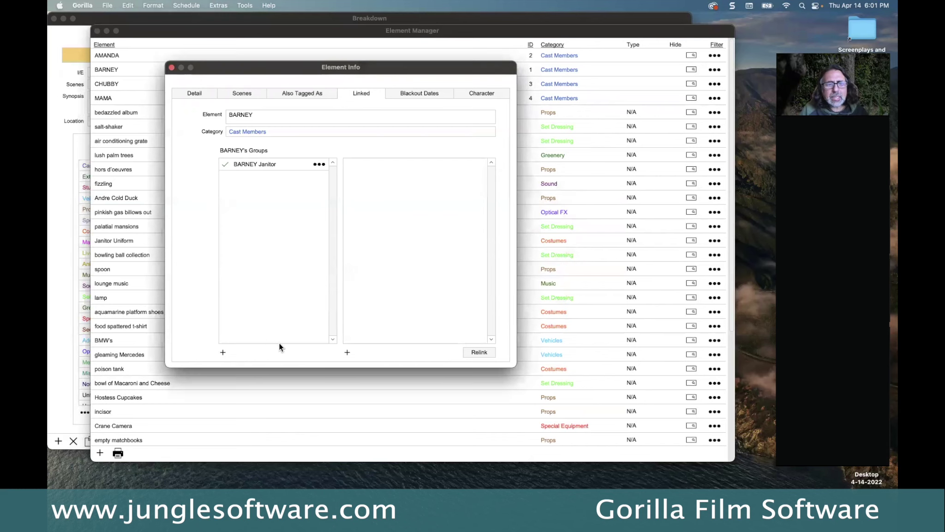
Link the Broom prop from the Props category into the BARNEY Janitor group
left_click(347, 352)
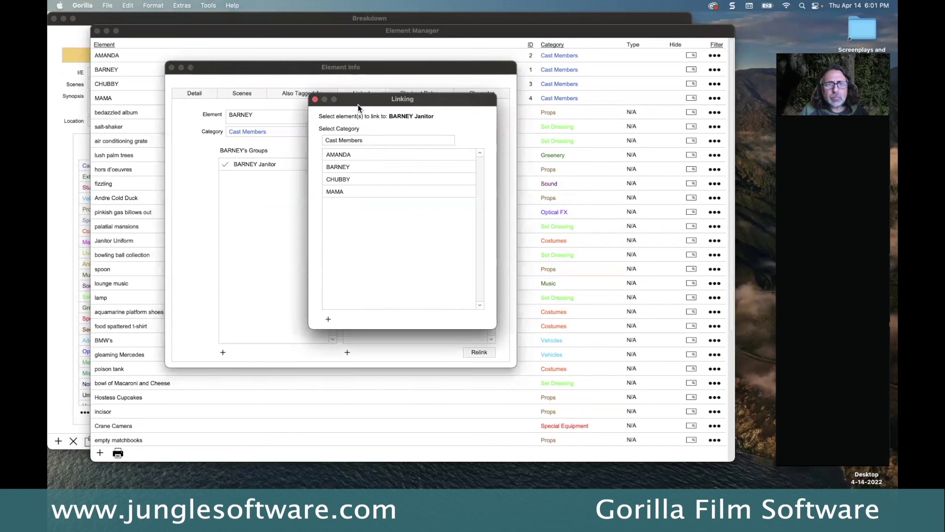
left_click_drag(357, 104, 443, 124)
left_click(439, 156)
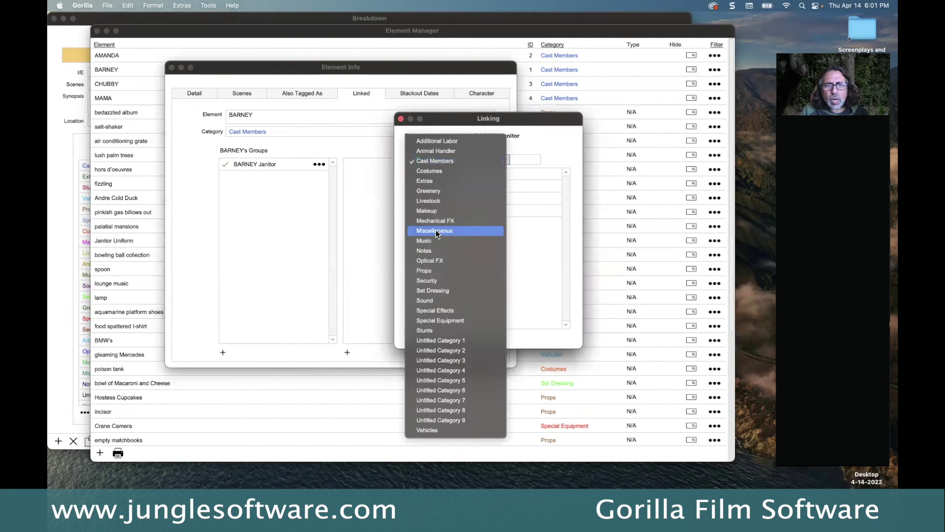
left_click(434, 269)
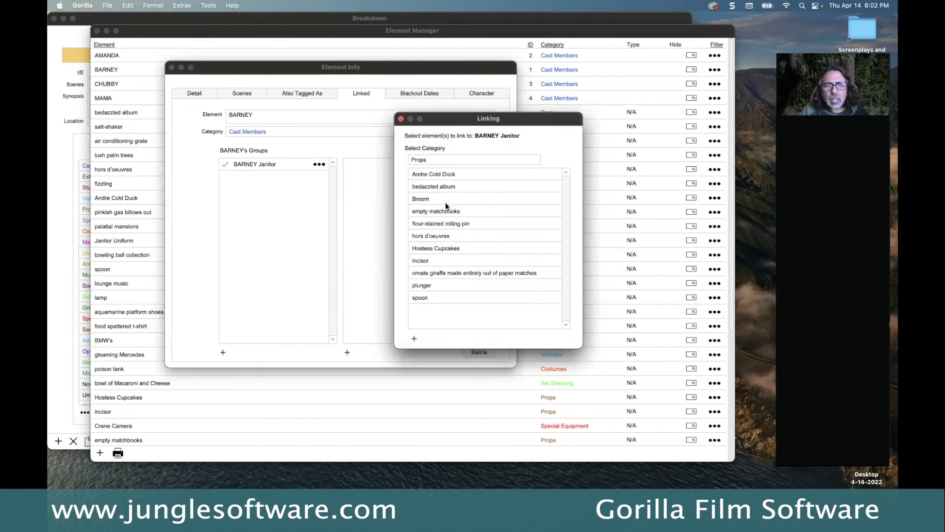
left_click(422, 198)
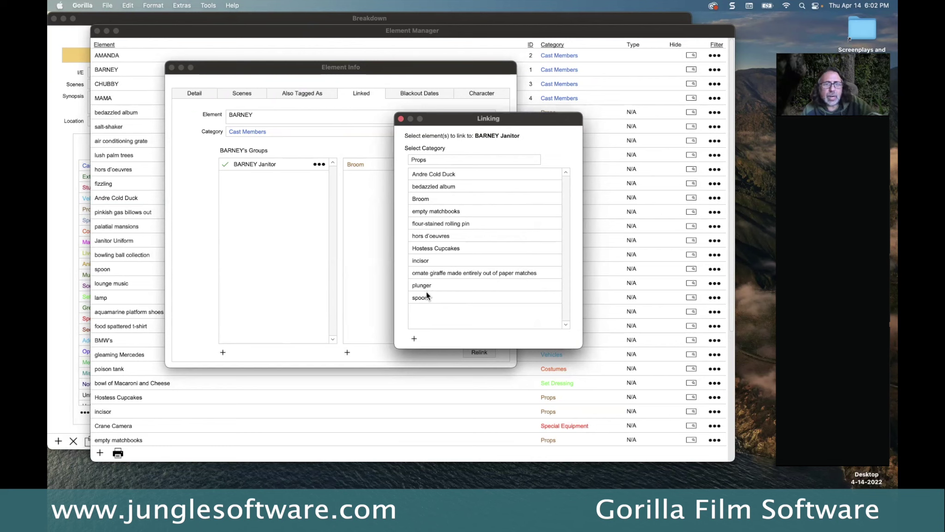
left_click(401, 119)
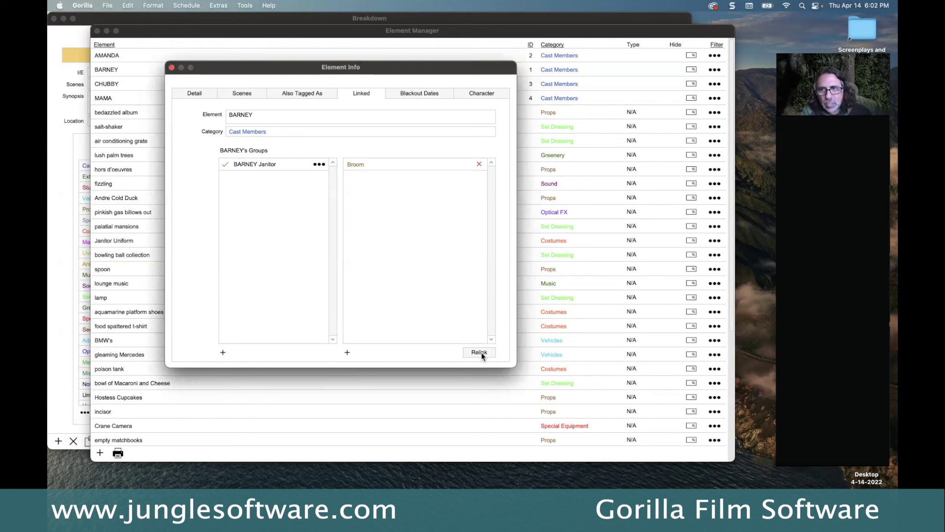
Close BARNEY's details and the Element Manager, then show scene 10, INT. KITCHEN
left_click(172, 67)
left_click(97, 31)
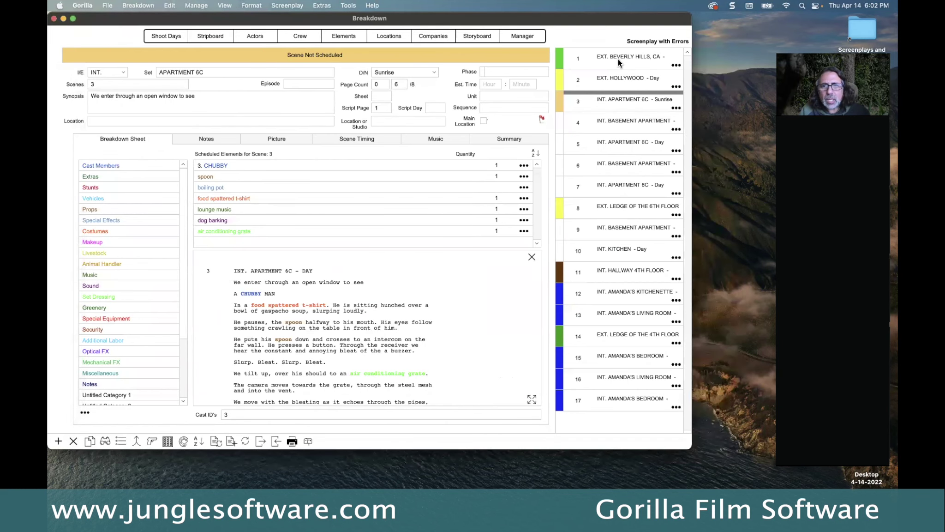
left_click(614, 252)
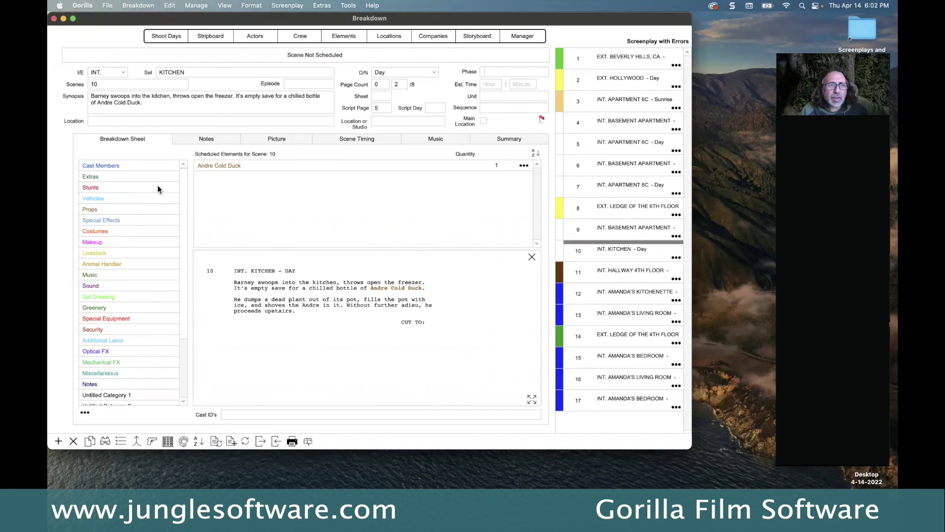
Add BARNEY from Cast Members to scene 10's breakdown
double_click(108, 165)
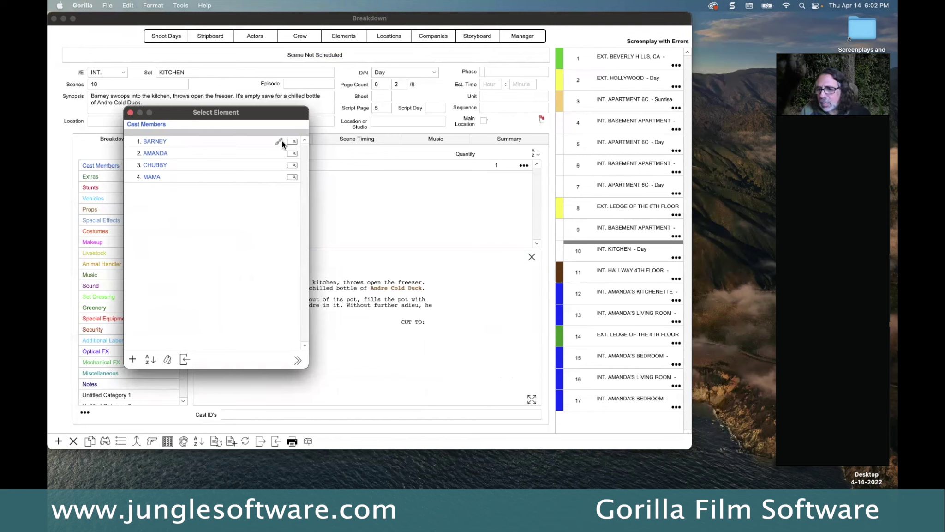
left_click(150, 142)
left_click(131, 113)
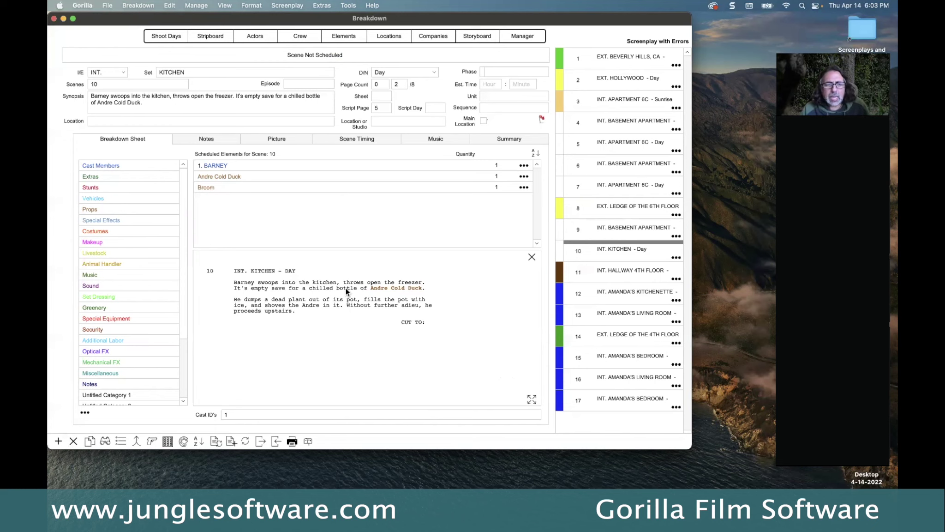
Bring the PowerPoint slides forward, then return to Gorilla's Project Manager
key("super+Tab")
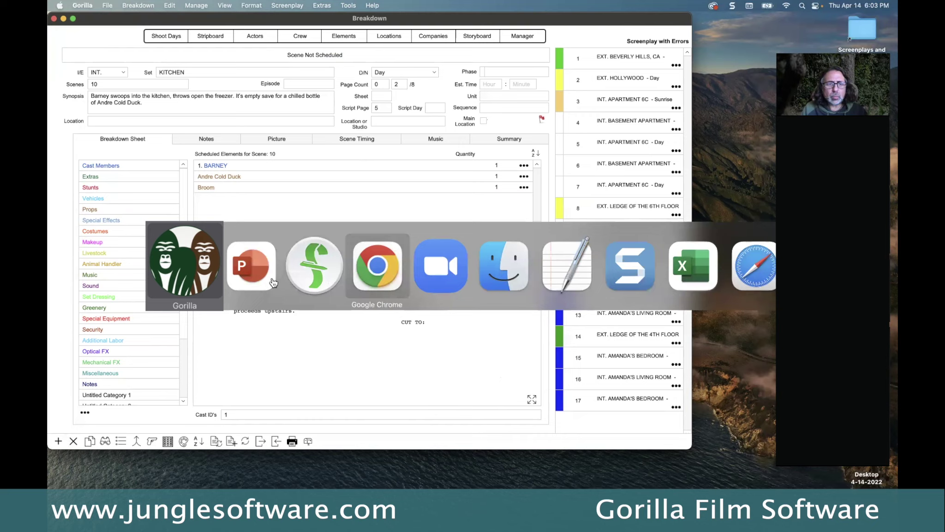
left_click(255, 275)
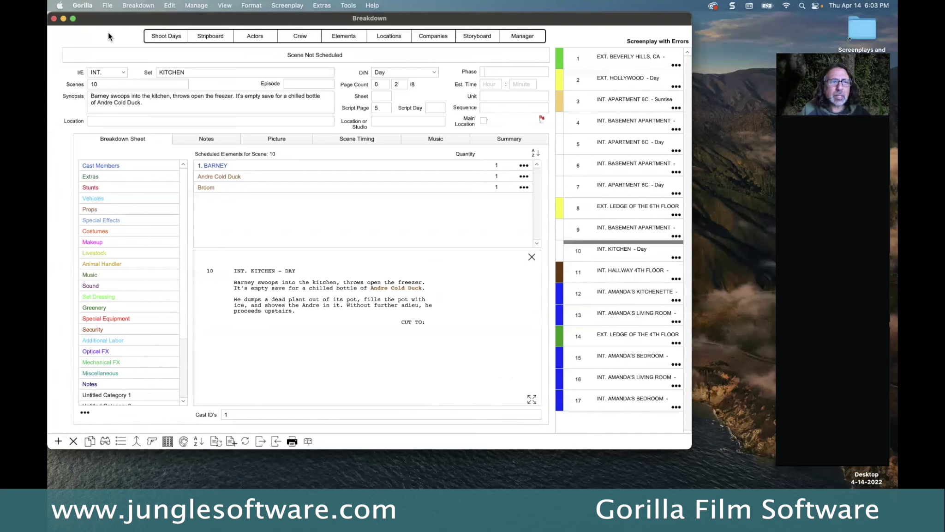
left_click(521, 36)
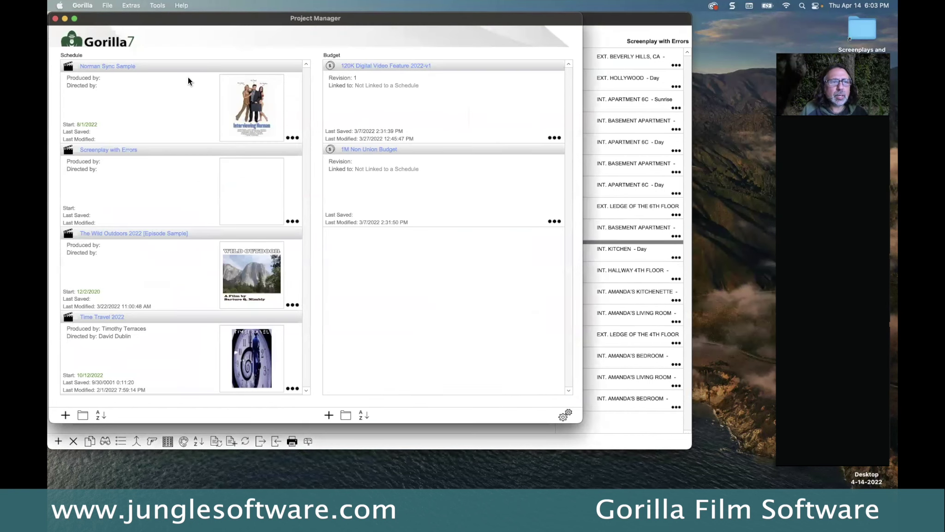
Load the Norman Sync Sample project, then show the PowerPoint slide about script changes
left_click(115, 66)
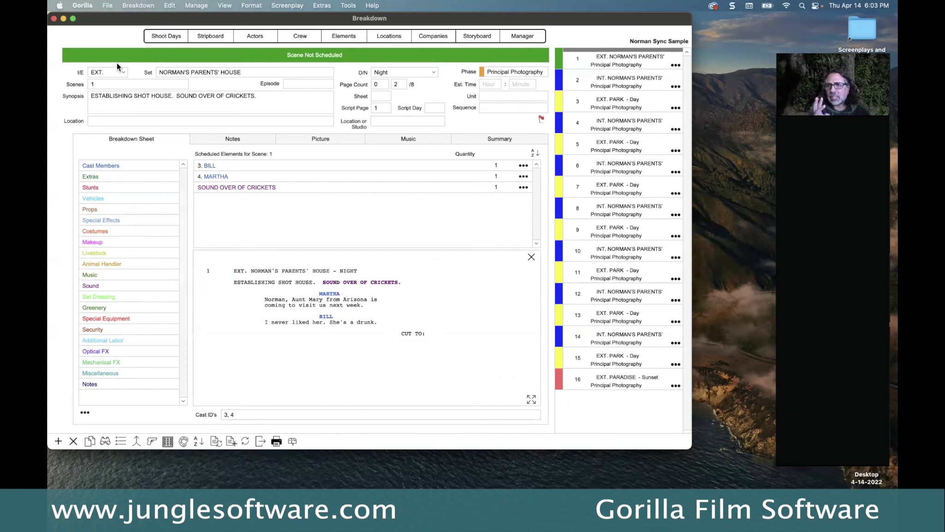
key("super+Tab")
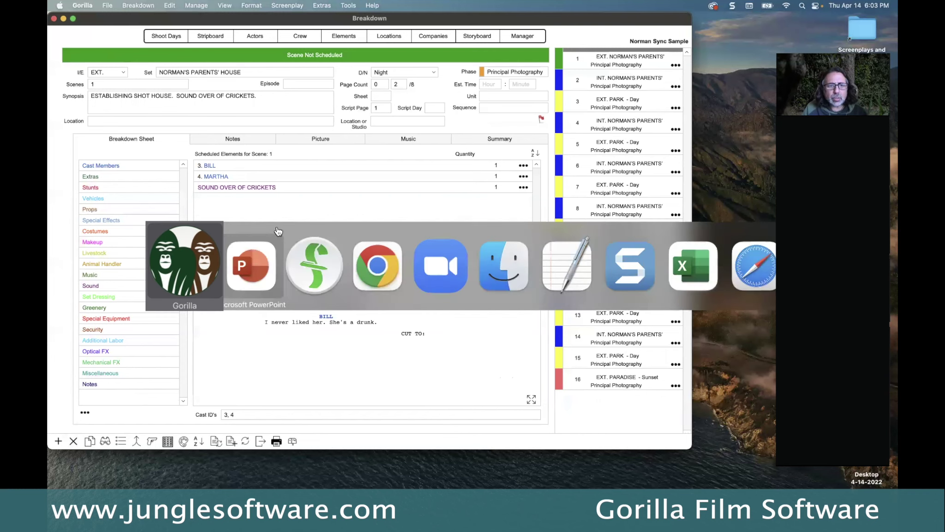
left_click(252, 274)
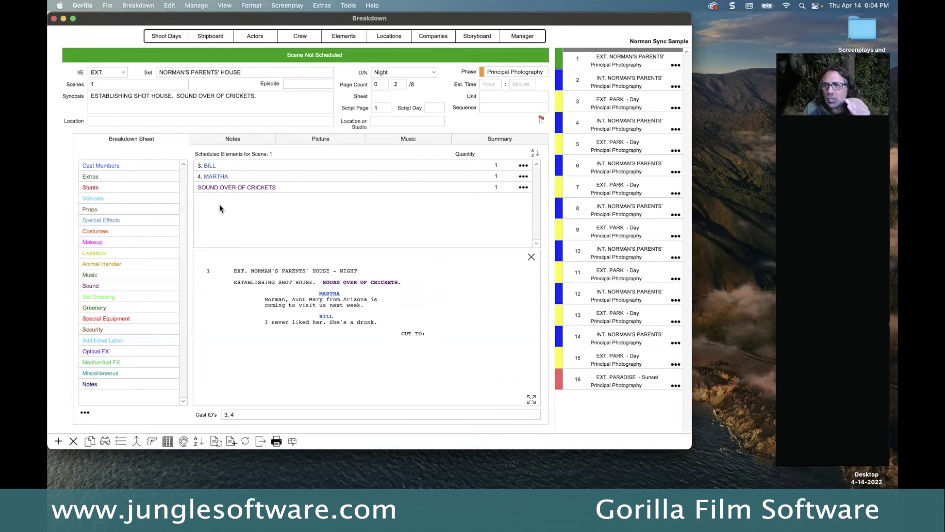
Change scene 1's page count eighths to 3, then to 4, making it 4/8
left_click(402, 84)
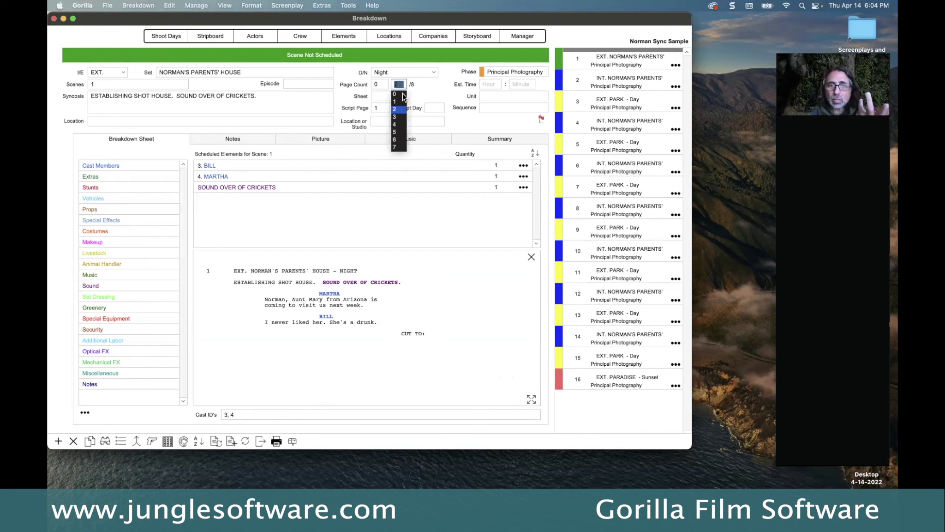
left_click(400, 117)
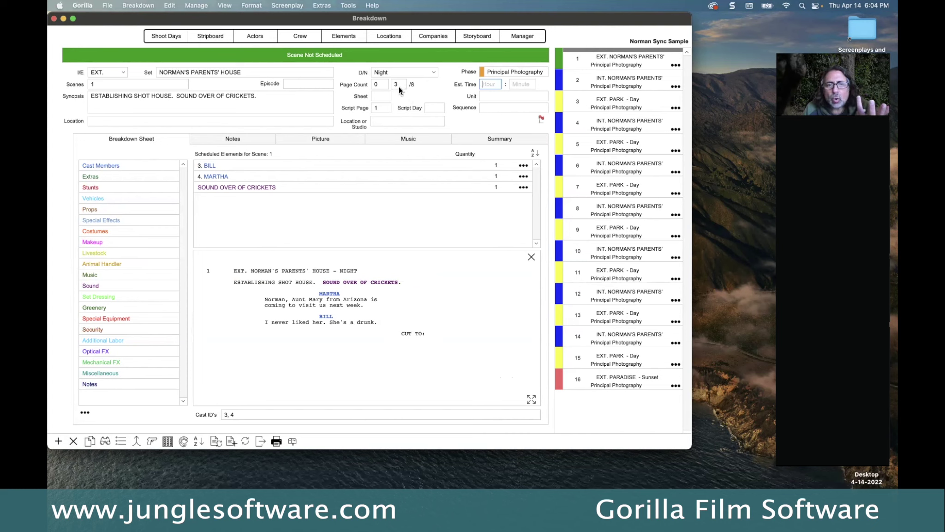
left_click(399, 86)
left_click(402, 126)
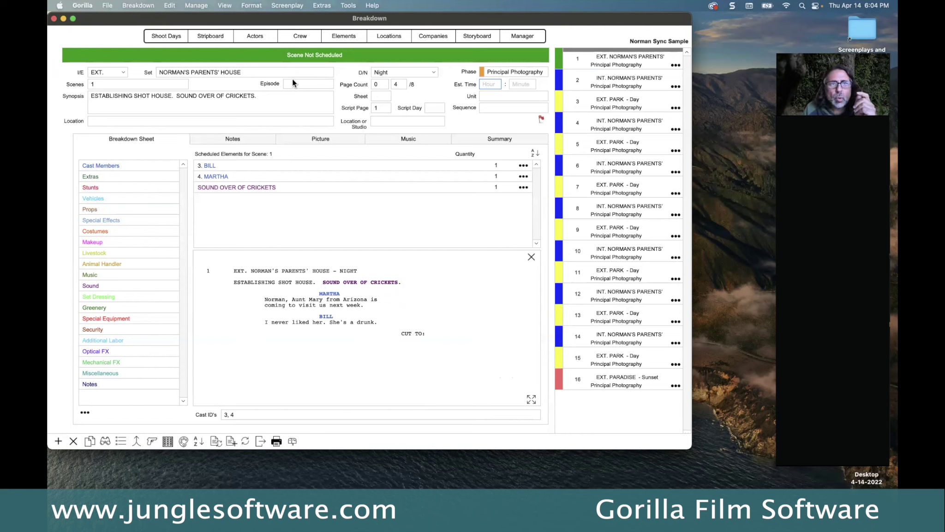
left_click(285, 5)
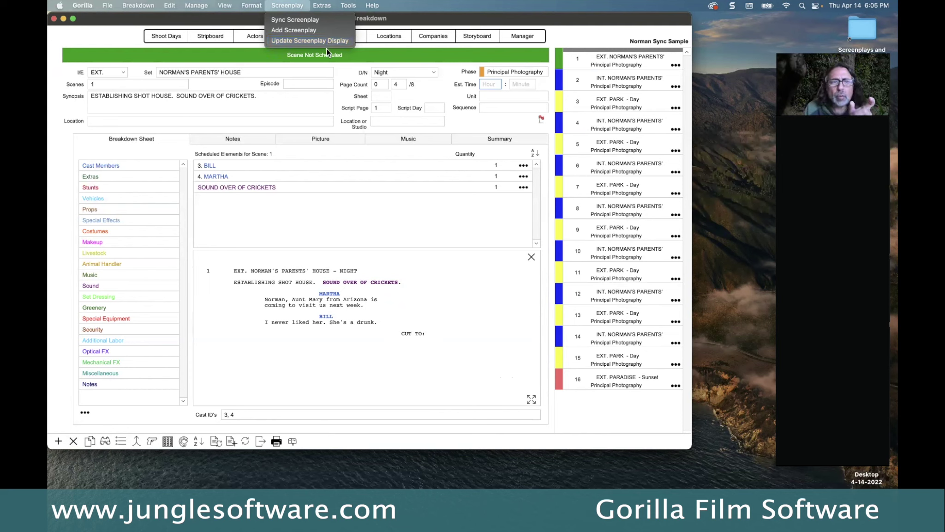
Open and cancel the Sync Screenplay settings, then open the Add Screenplay settings instead
left_click(287, 20)
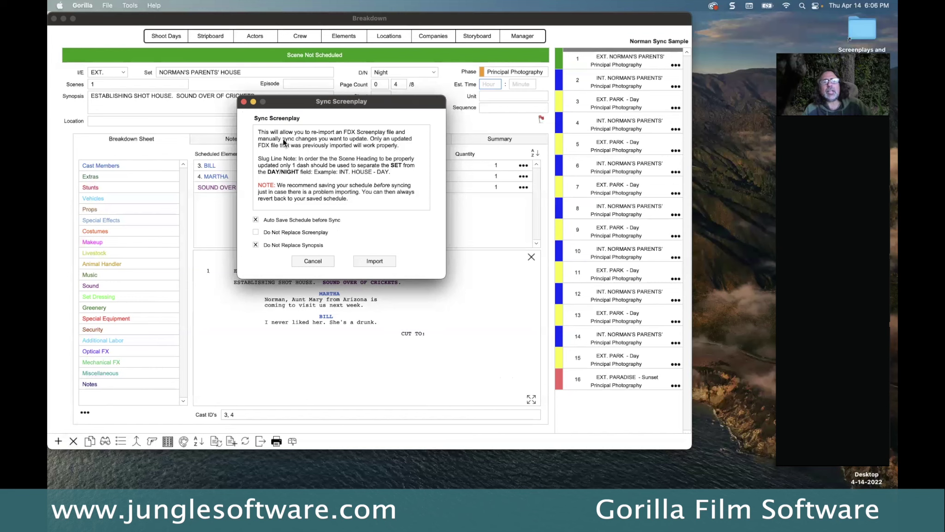
left_click(243, 101)
left_click(287, 6)
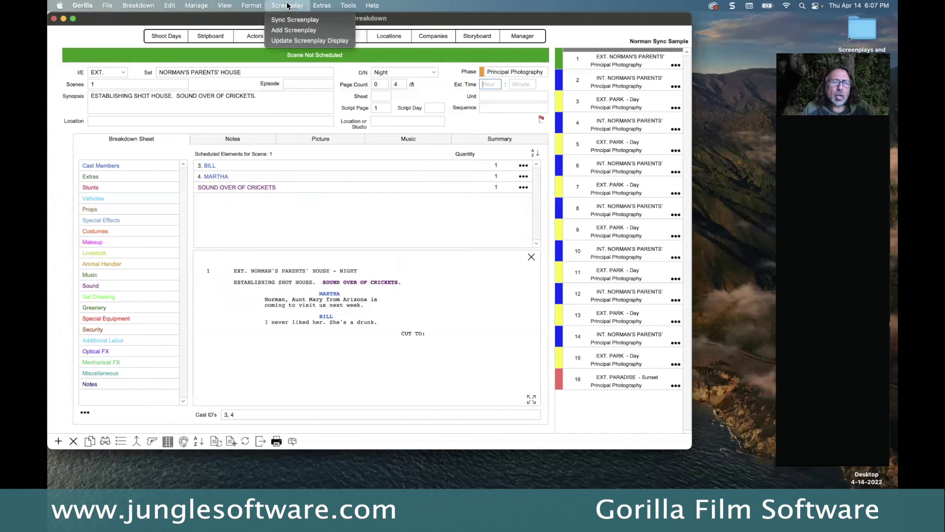
left_click(292, 30)
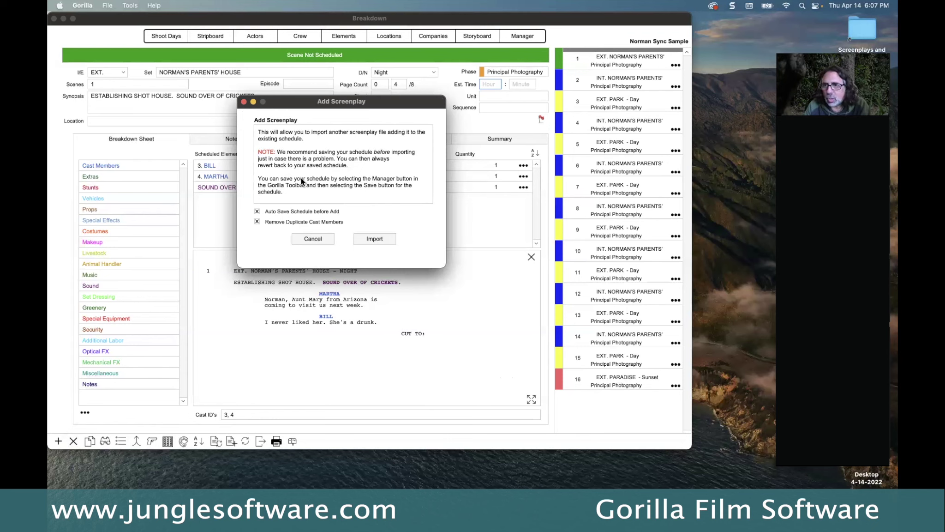
Close the Add Screenplay settings and glance at the episode list
left_click(244, 101)
left_click(306, 85)
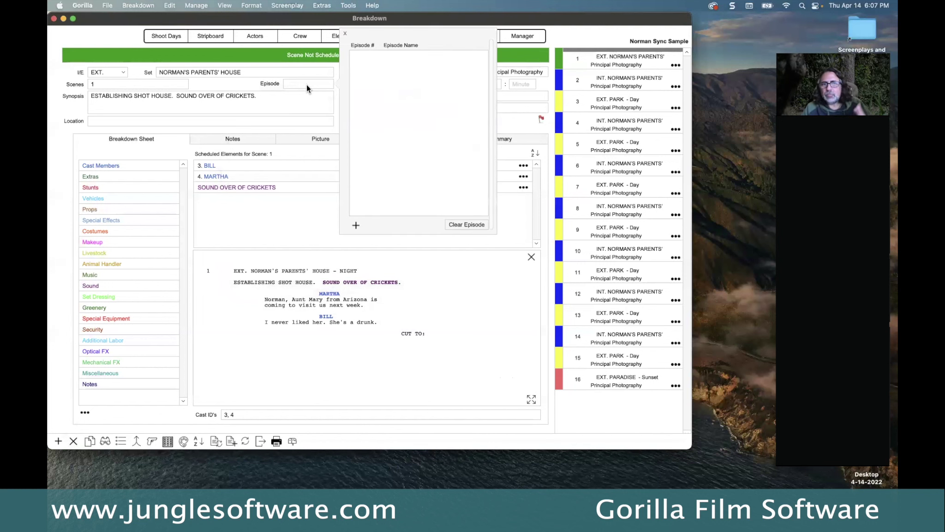
left_click(344, 32)
Open The Wild Outdoors 2022 [Episode Sample] schedule, view its Episodes list, then go to PowerPoint
left_click(522, 36)
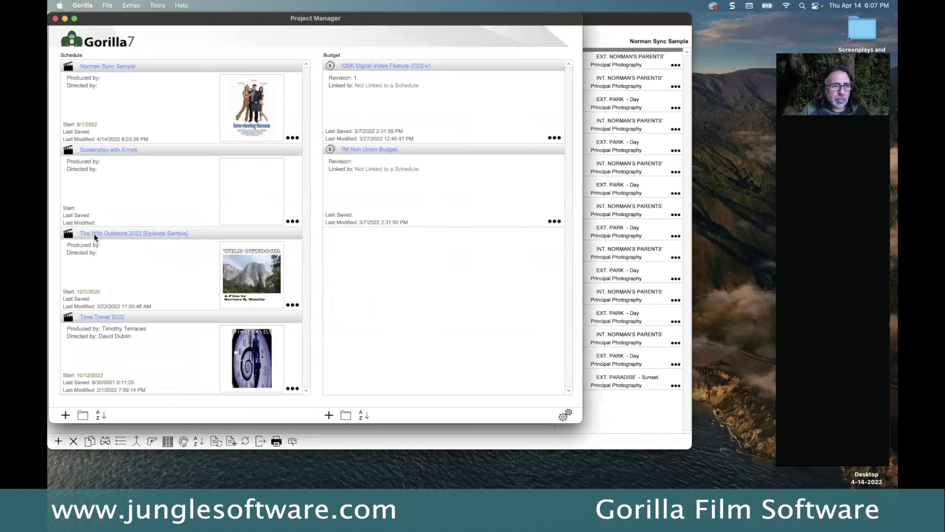
left_click(94, 234)
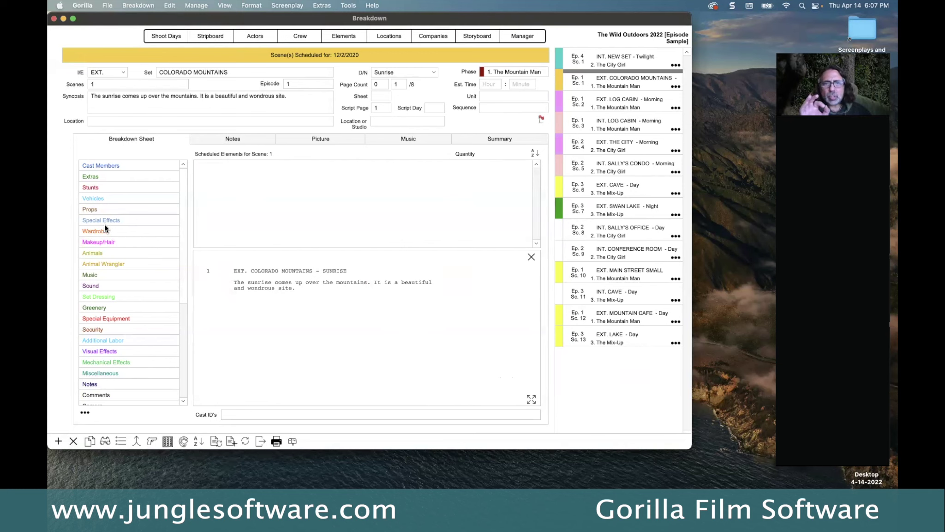
left_click(304, 85)
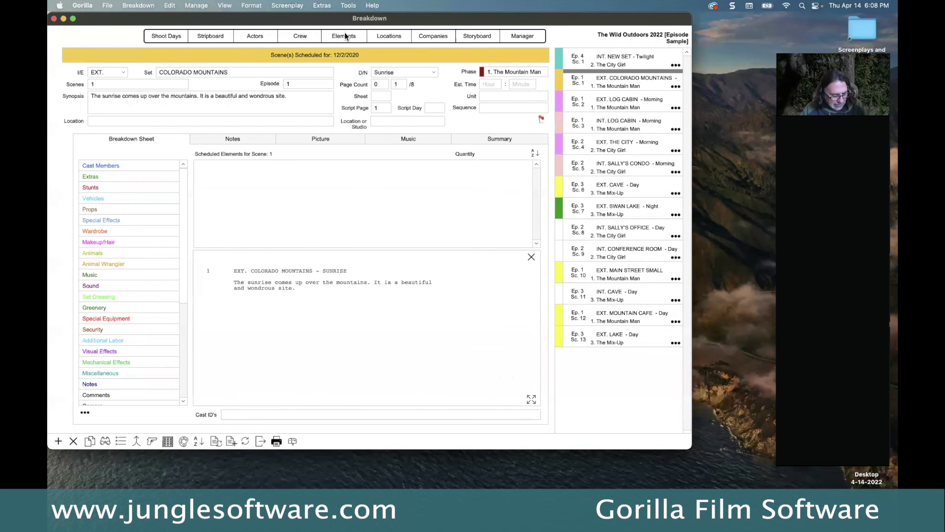
key("super+Tab")
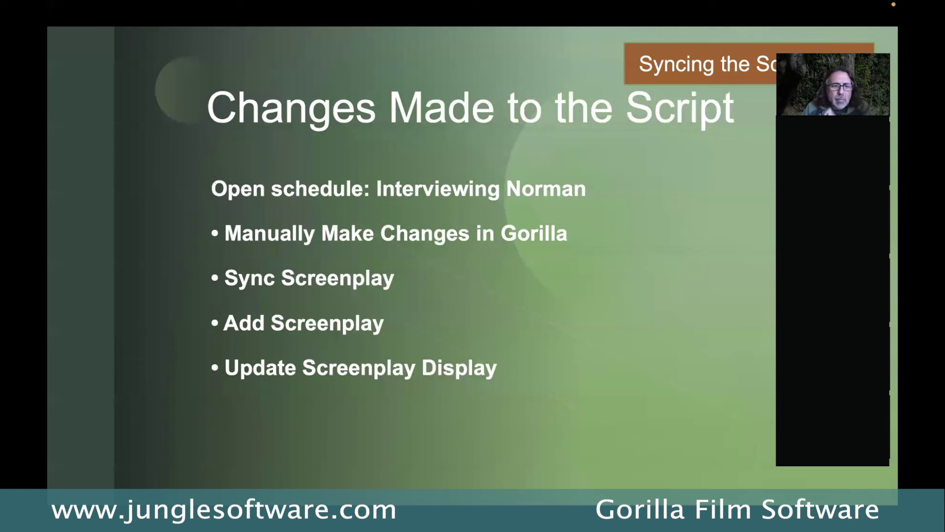
Advance to the Summary slide, then leave PowerPoint for Gorilla and Final Draft 12
key("Right")
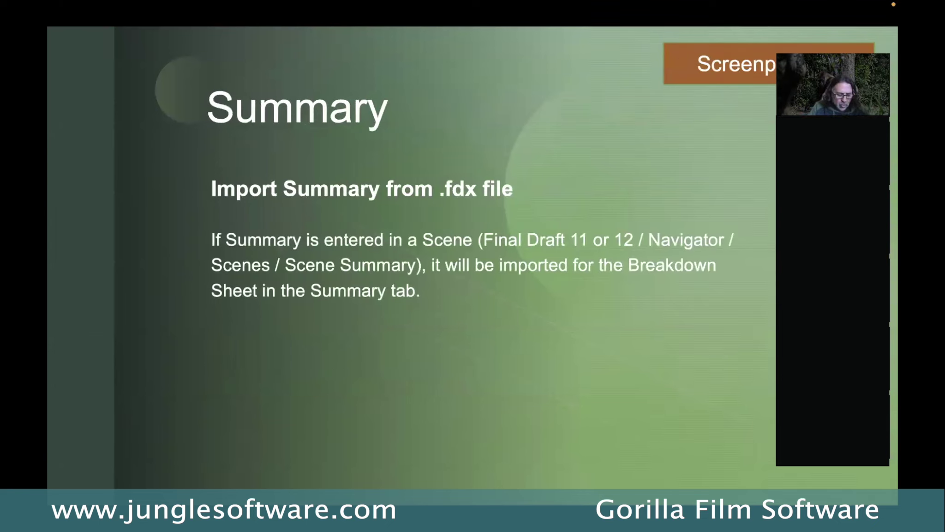
key("super+Tab")
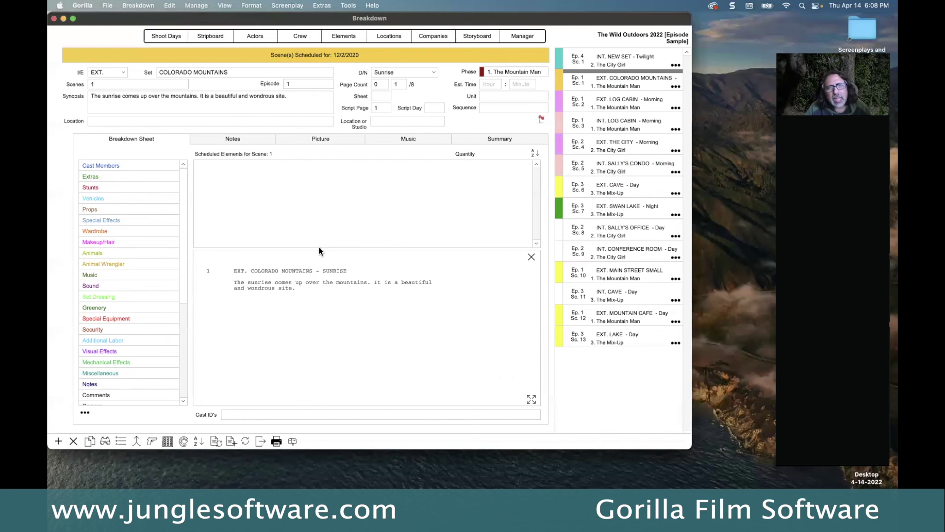
key("super+Tab")
key("super+Tab")
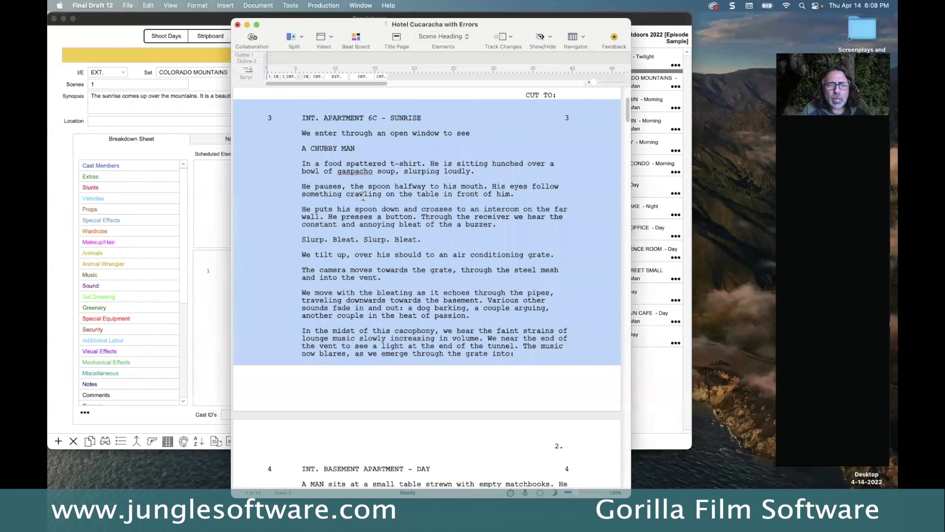
In the Navigator's Scenes view, give scene 3 the summary 'This is a summary of the scene ....'
left_click_drag(506, 21, 458, 18)
left_click(536, 30)
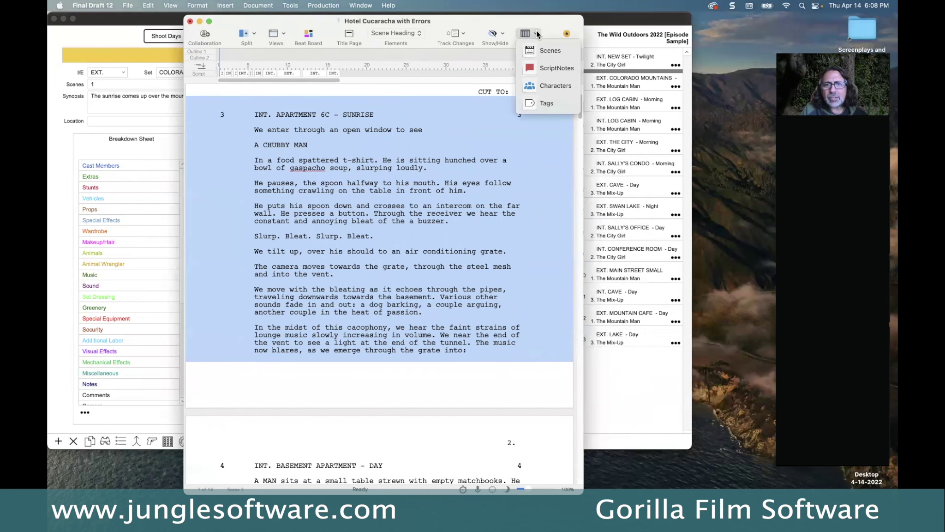
left_click(541, 49)
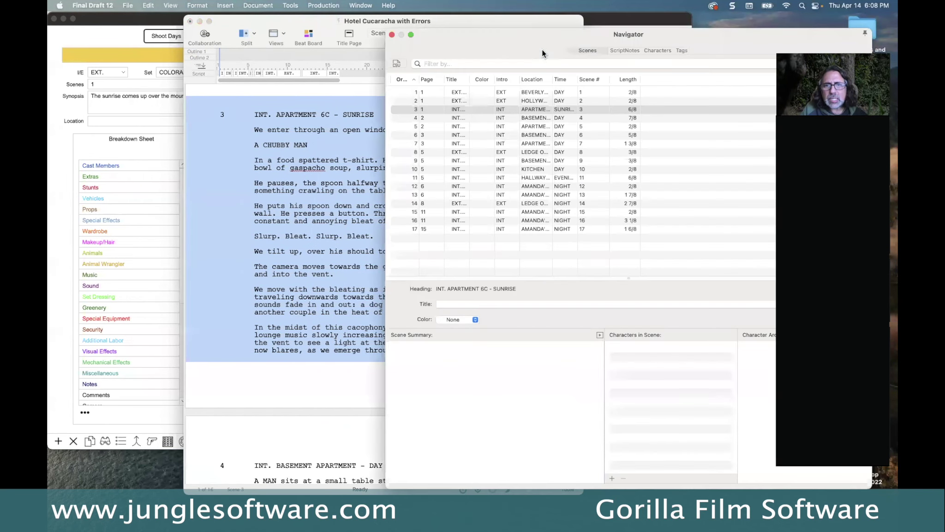
left_click_drag(530, 38, 456, 32)
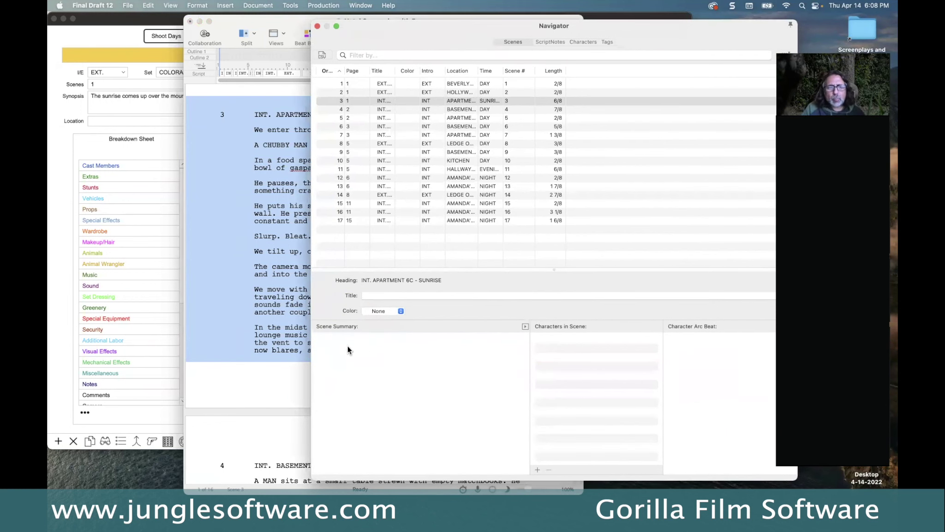
type("This is a summary of the scene ....")
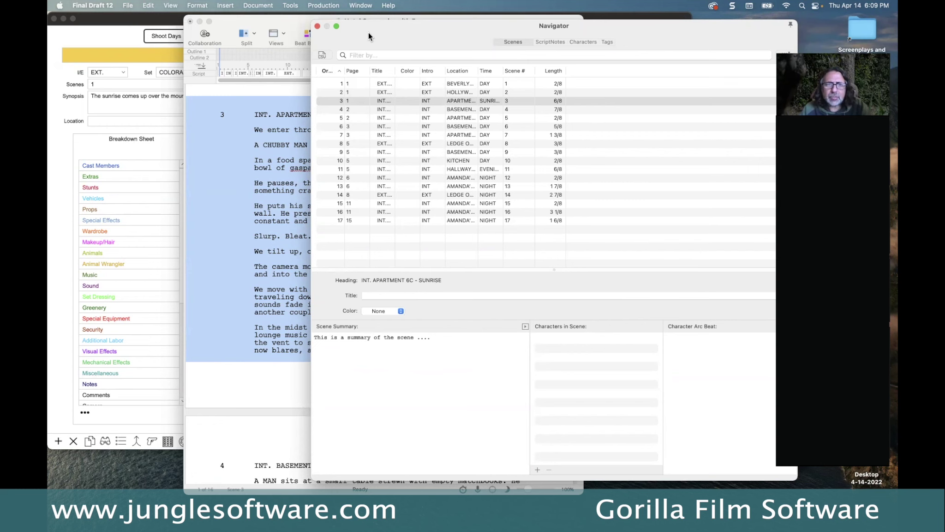
key("super+h")
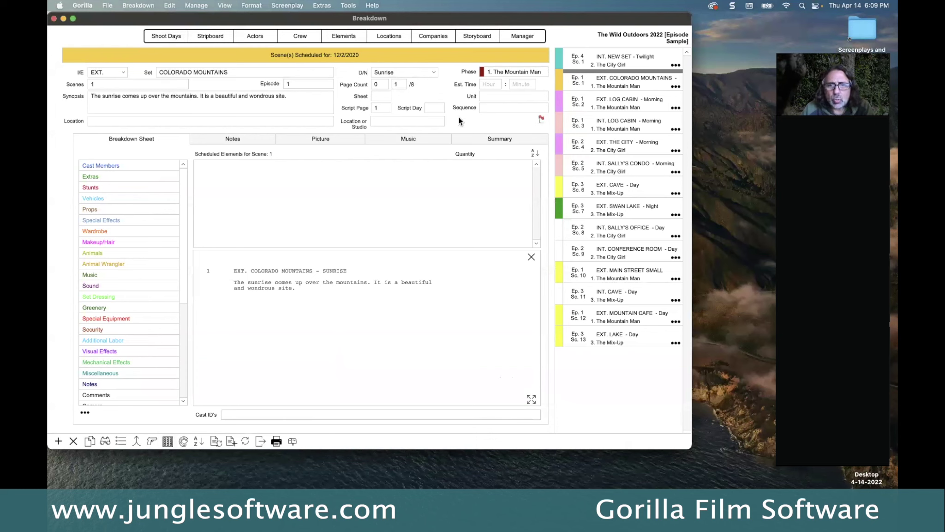
Add the summary 'This is more summary' to scene 1, COLORADO MOUNTAINS
left_click(495, 138)
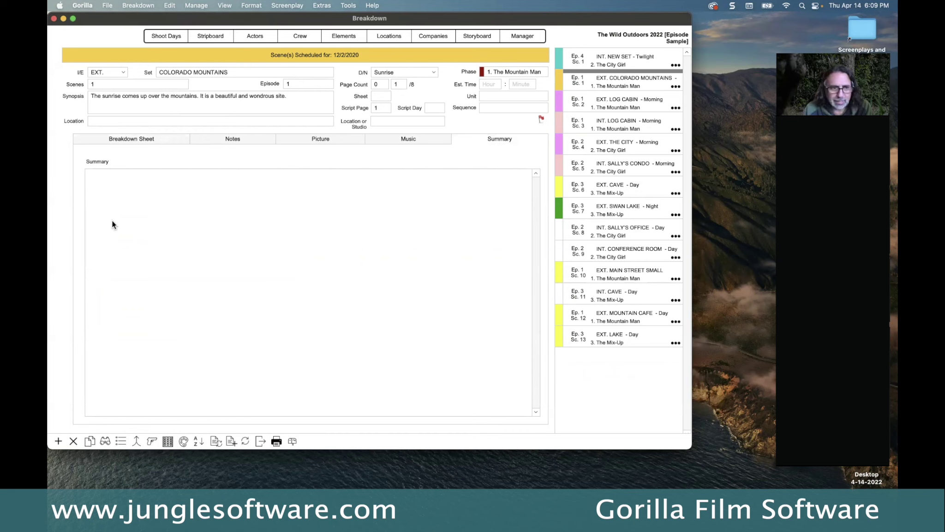
left_click(116, 199)
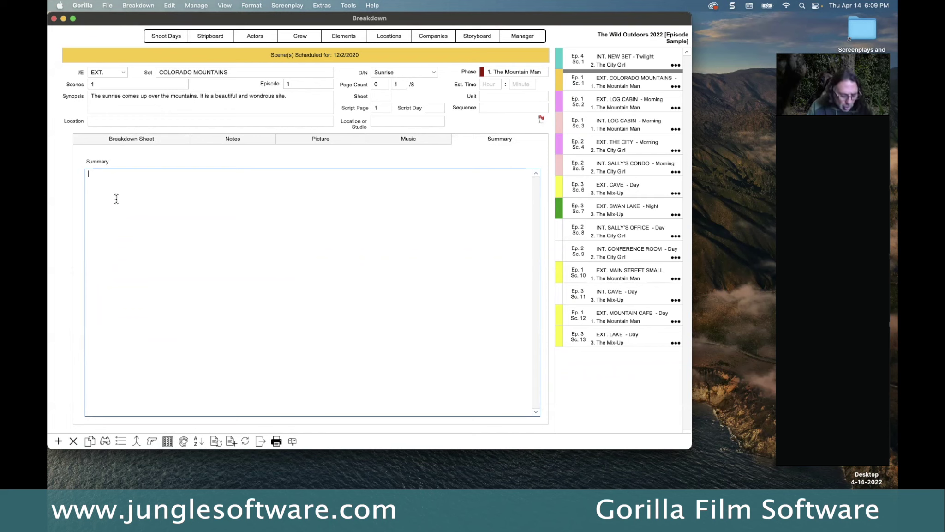
type("This is ")
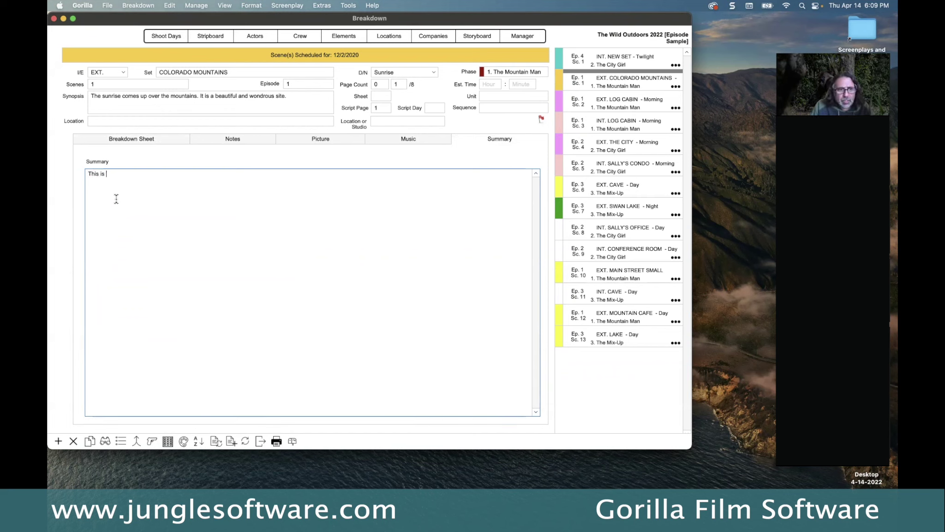
type("more summary")
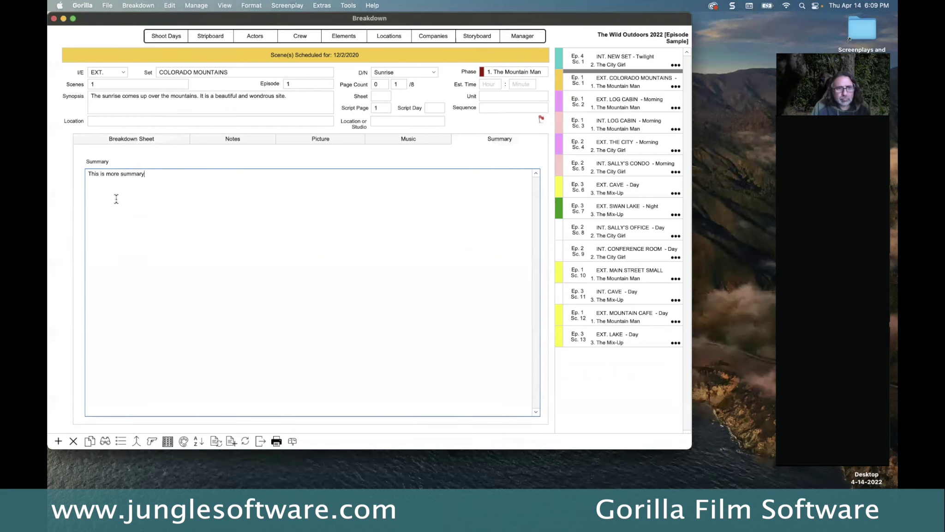
left_click(134, 166)
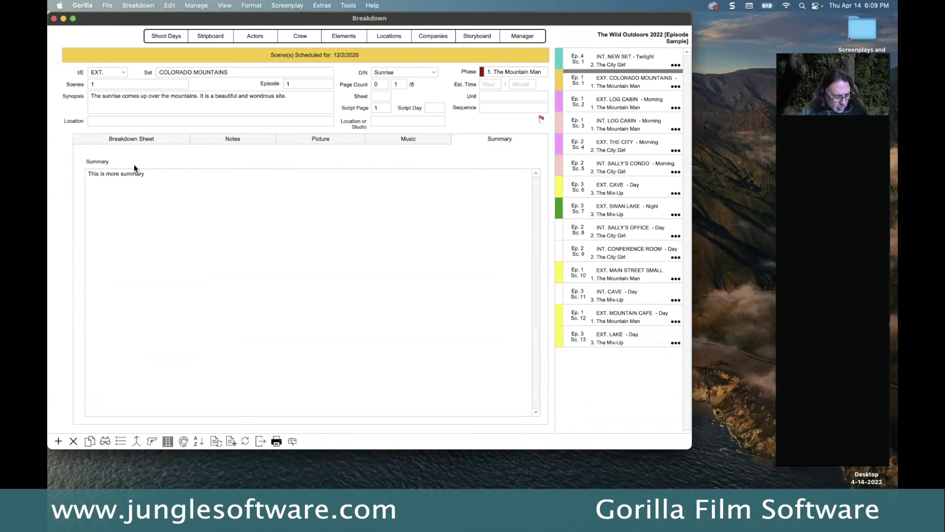
Advance the PowerPoint slideshow to the Screenplay Display Options slide, then return to Gorilla
key("super+Tab")
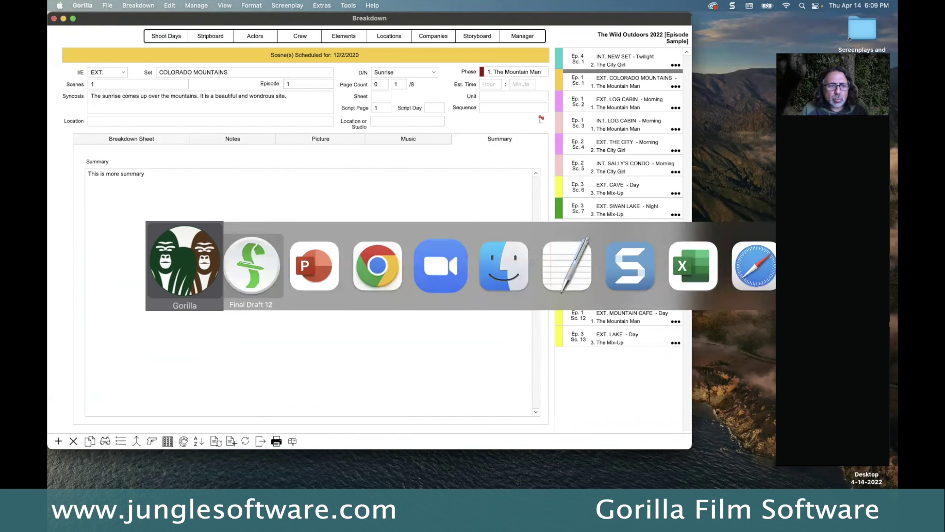
left_click(314, 269)
left_click(370, 279)
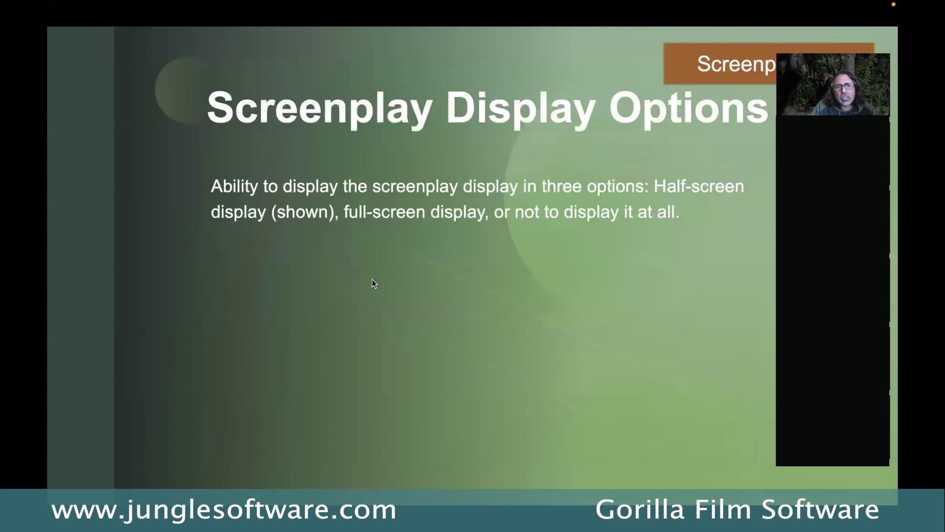
key("super+Tab")
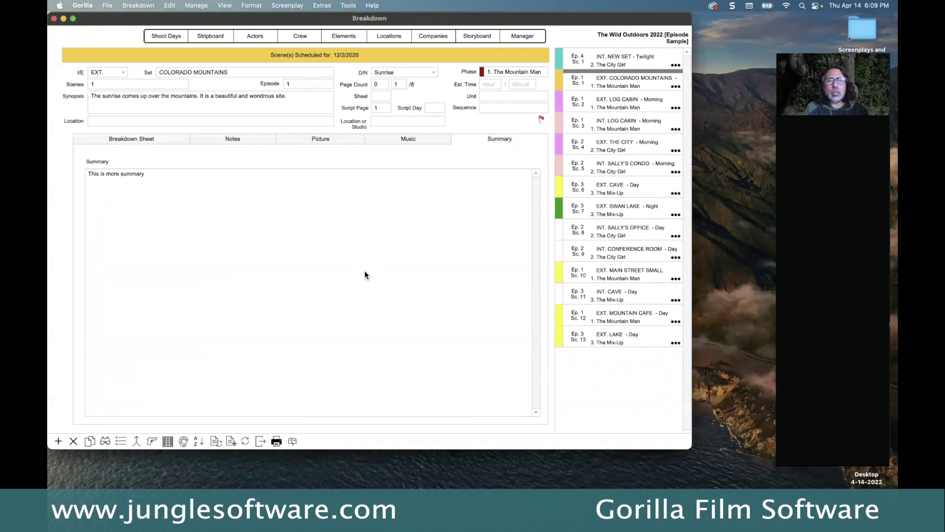
Open the Screenplay with Errors project and show the breakdown sheet for EXT. BEVERLY HILLS, CA
left_click(515, 36)
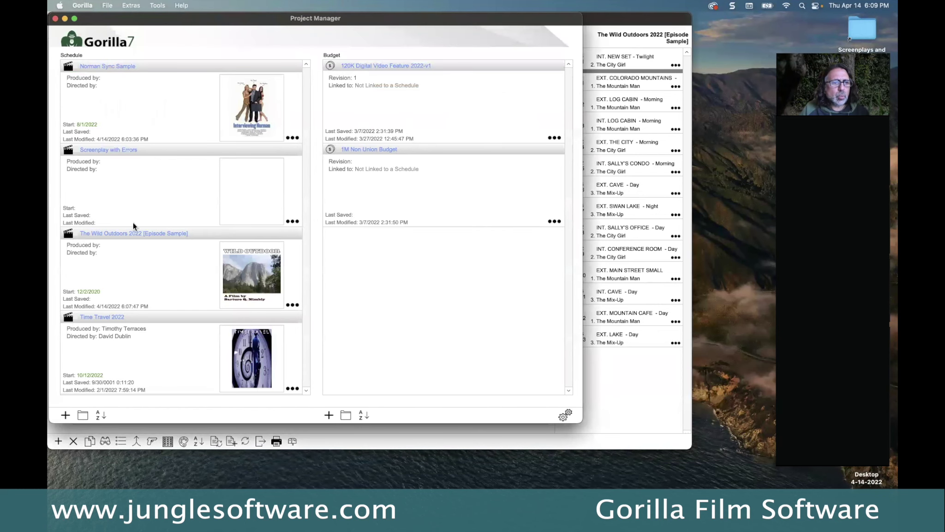
left_click(101, 149)
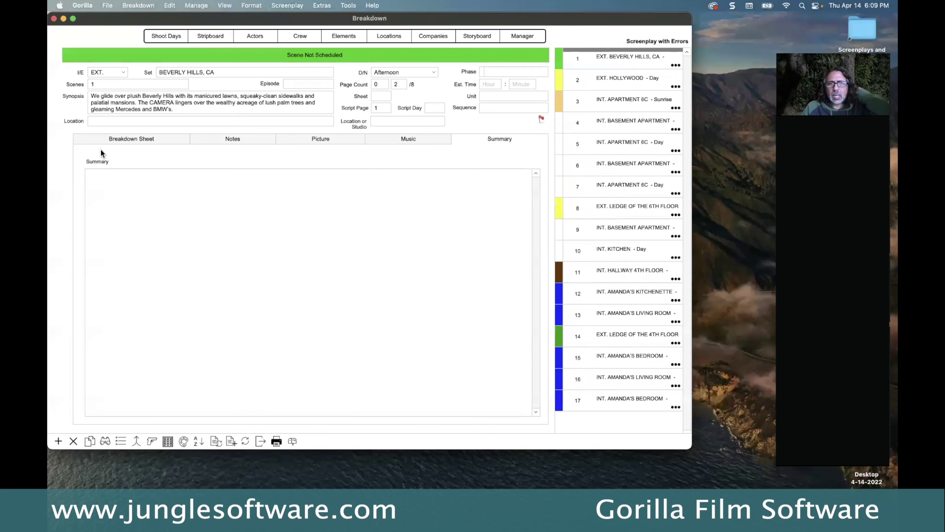
left_click(128, 137)
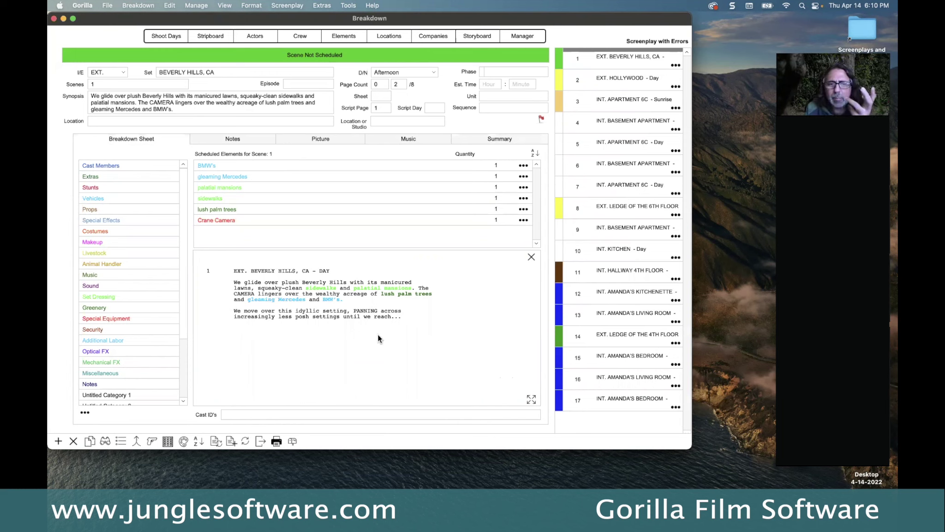
Hide and reshow scene 1's script text preview beneath its elements
left_click(530, 257)
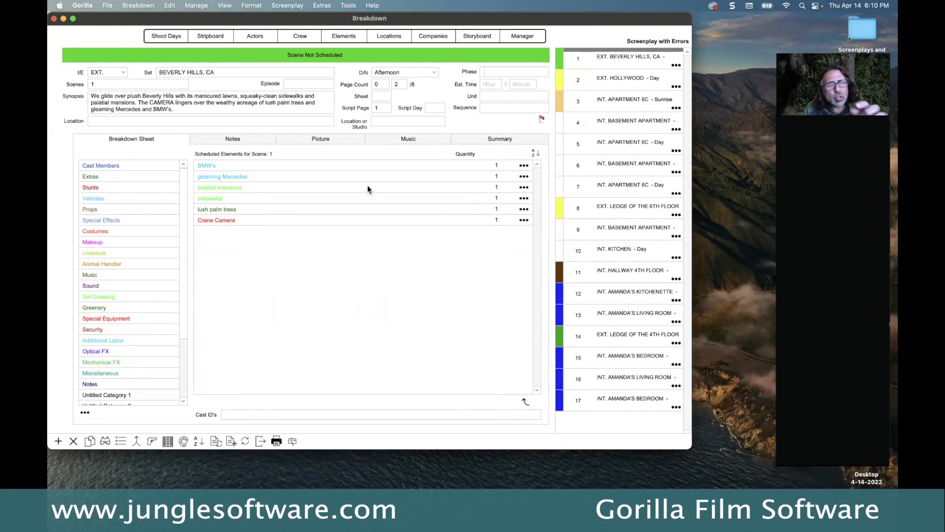
left_click(525, 401)
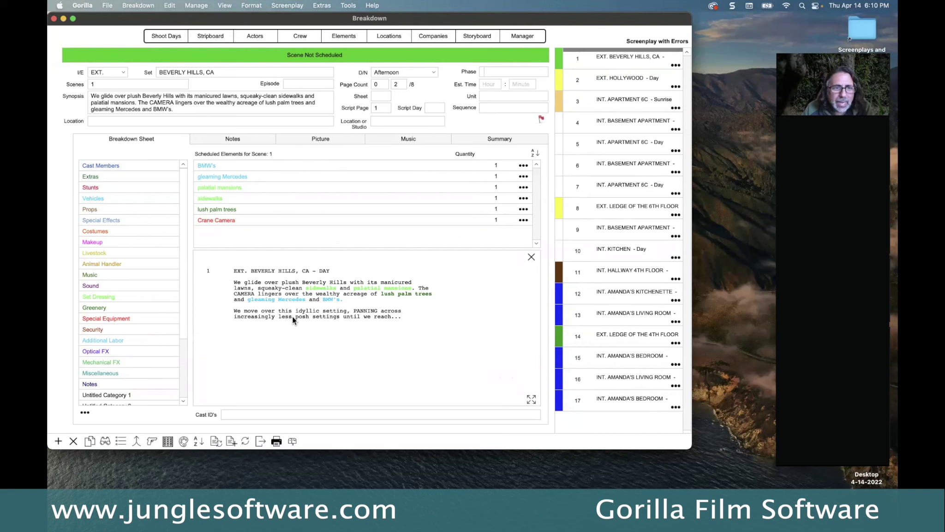
left_click(531, 256)
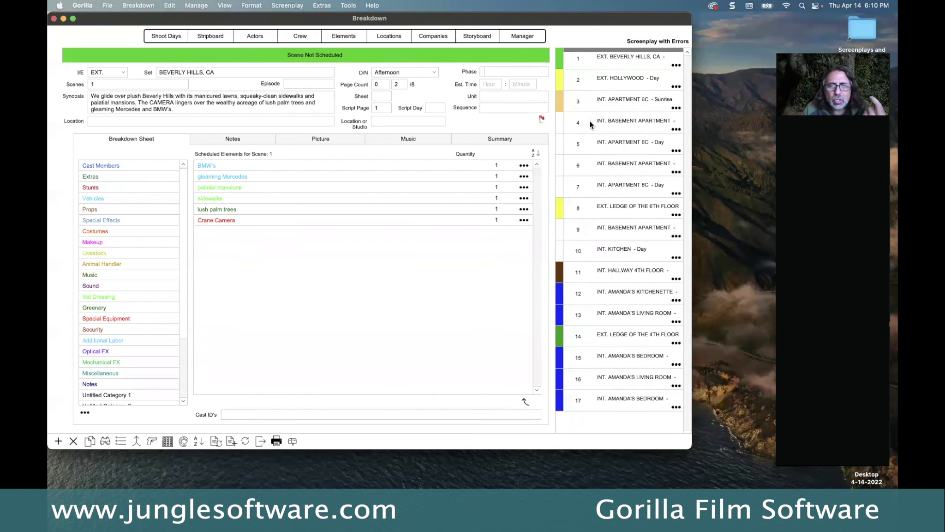
Step through scenes 2 and 3 to scene 4, INT. BASEMENT APARTMENT, and show its script text
left_click(595, 78)
left_click(605, 104)
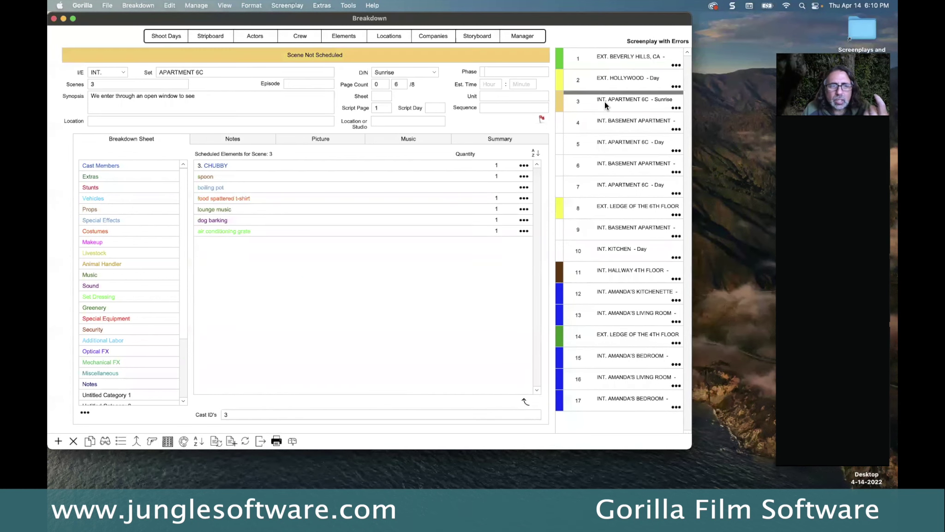
left_click(612, 124)
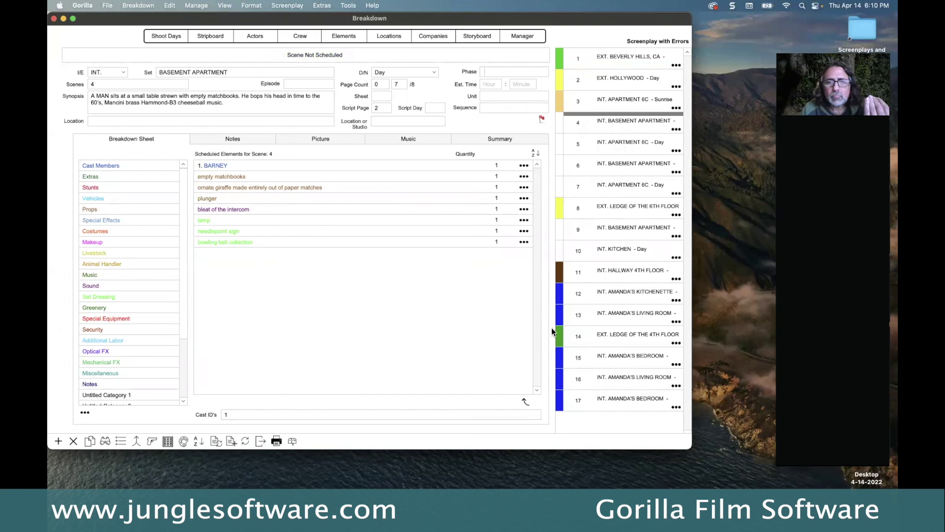
left_click(525, 401)
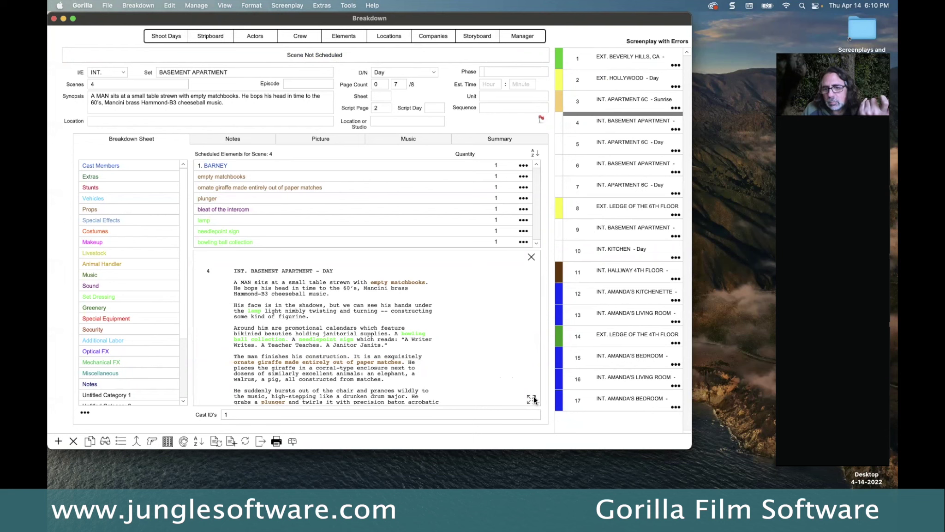
left_click(532, 399)
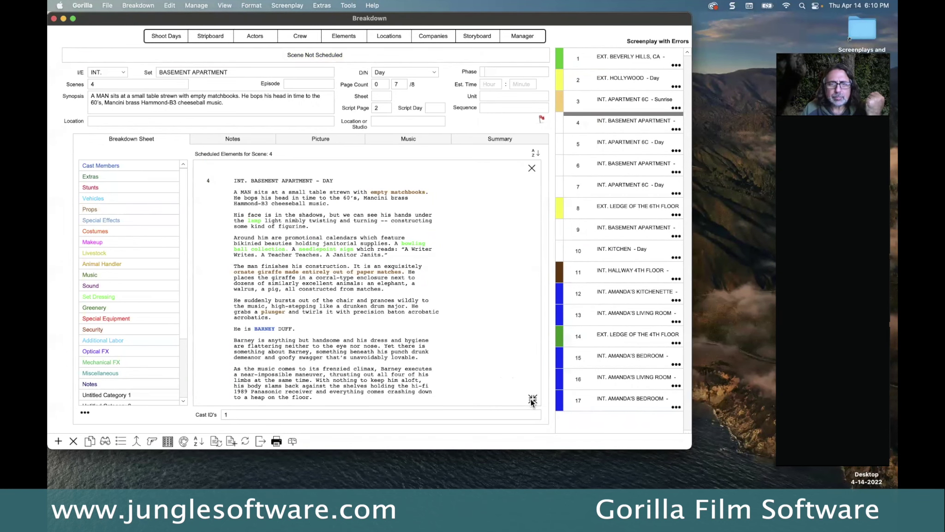
left_click(533, 400)
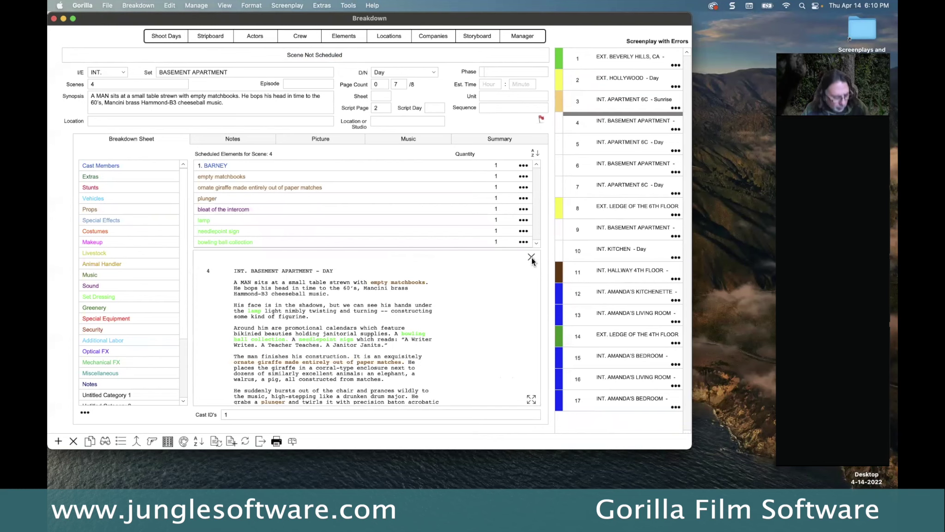
key("super+Tab")
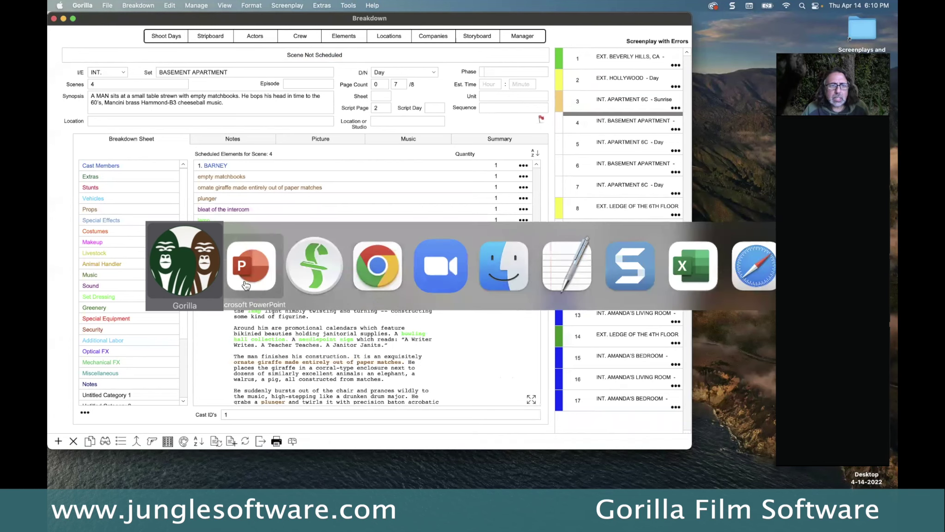
Advance to the Shoot Days slide, restart the slideshow from it, and return to Gorilla
left_click(468, 226)
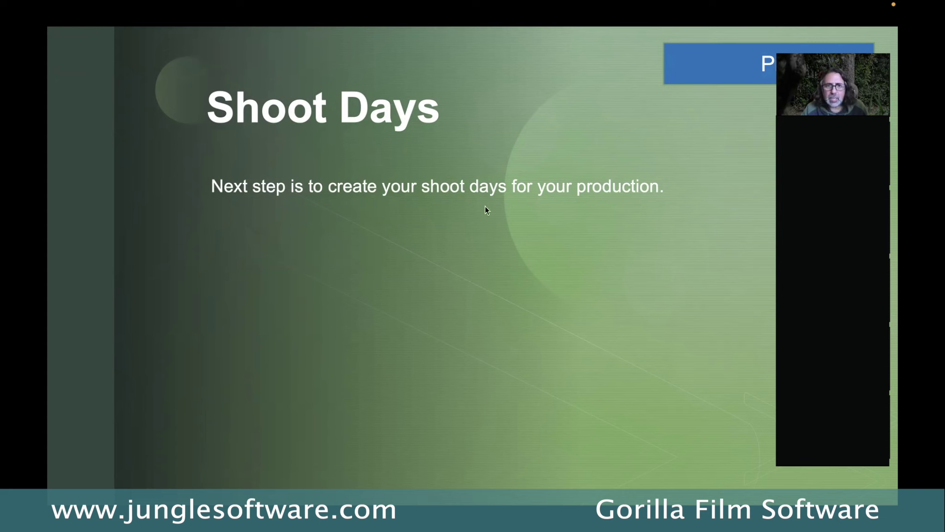
key("Escape")
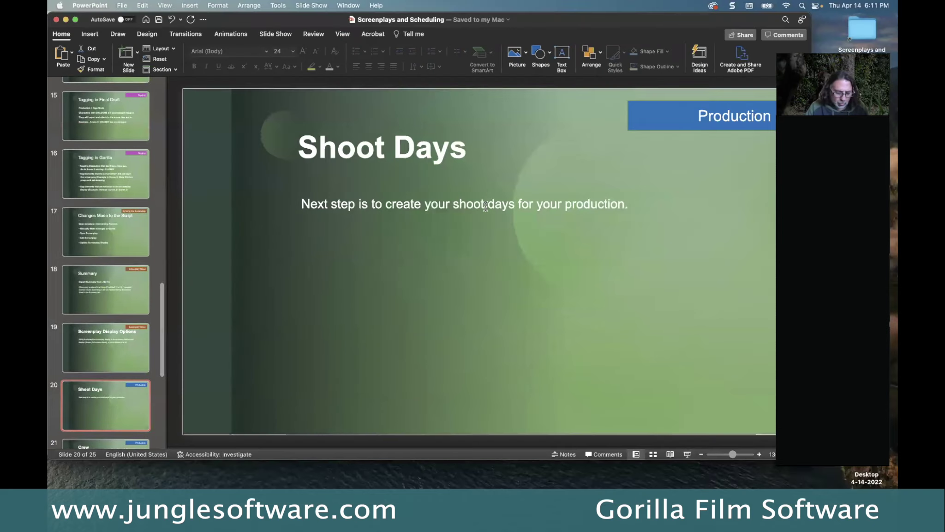
left_click(686, 454)
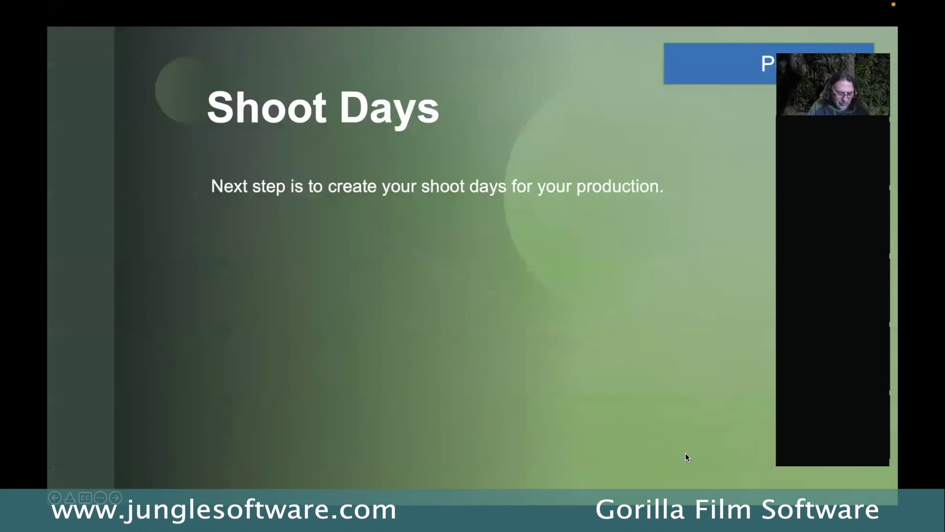
key("super+Tab")
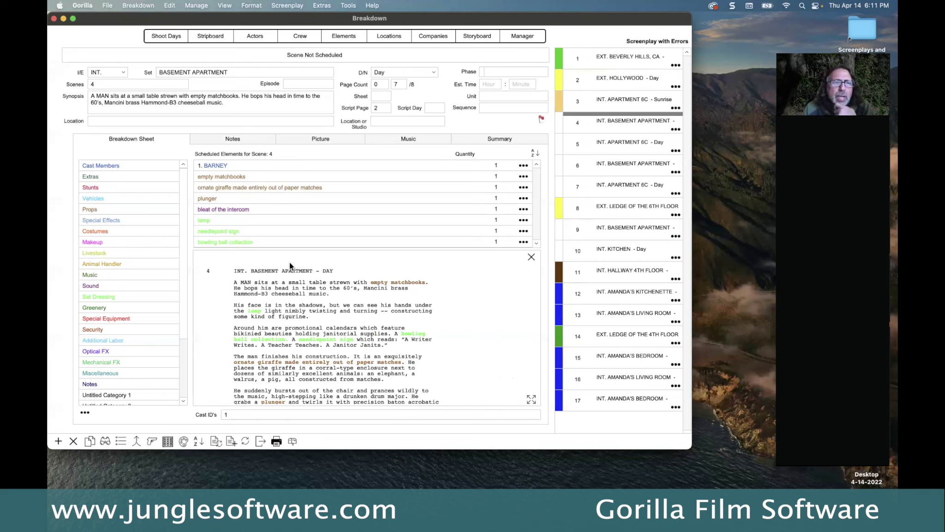
Create a single Principal Photography phase running 4/14/2022 to 4/18/2022
left_click(170, 36)
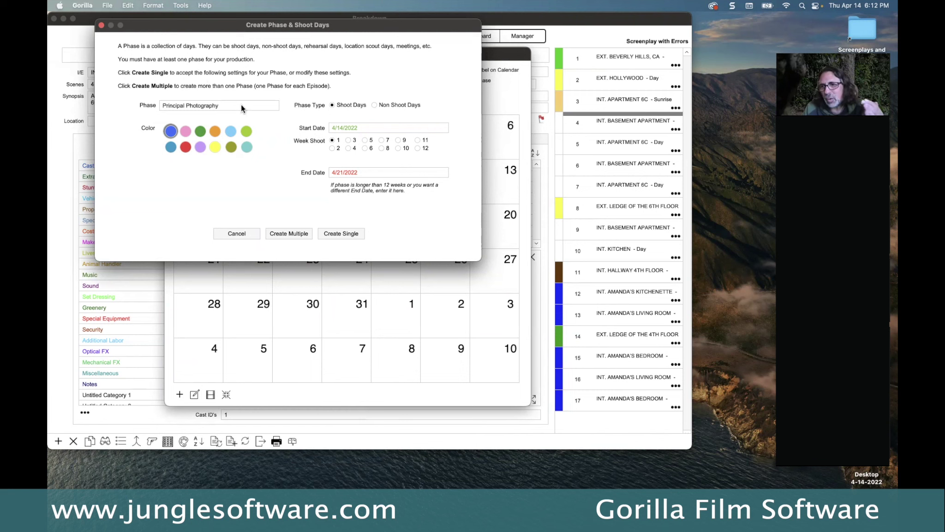
left_click(343, 172)
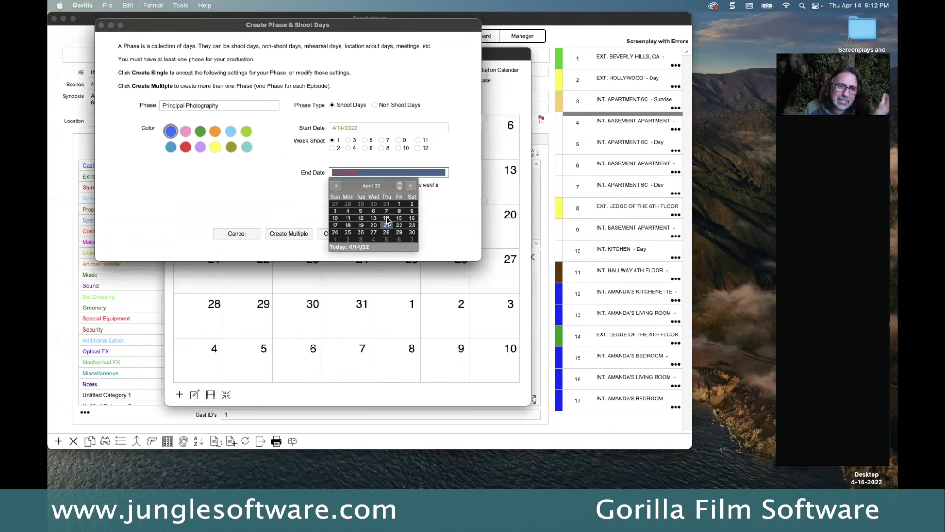
left_click(347, 226)
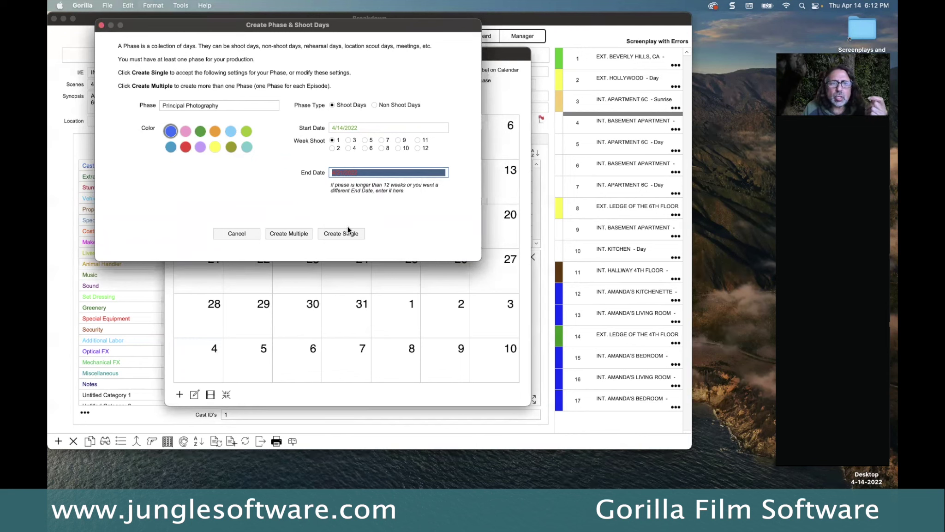
left_click(289, 211)
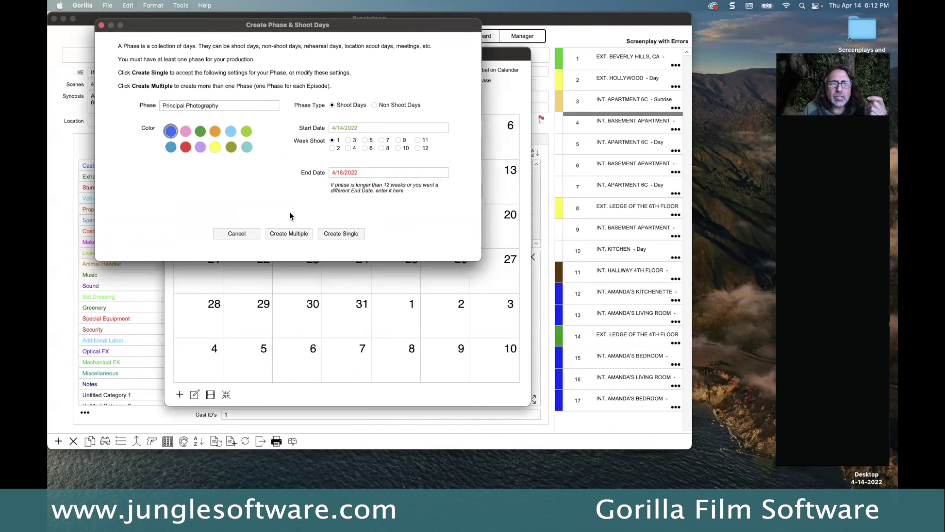
left_click(334, 235)
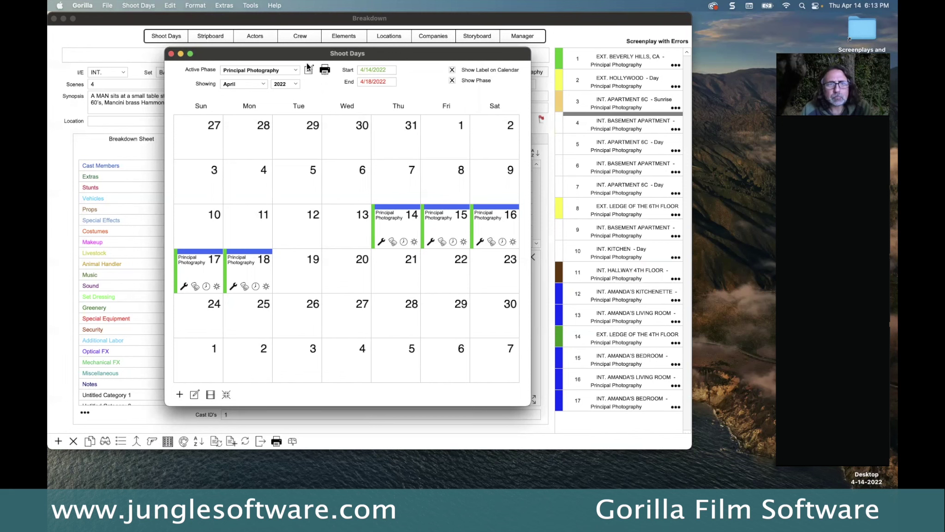
double_click(386, 208)
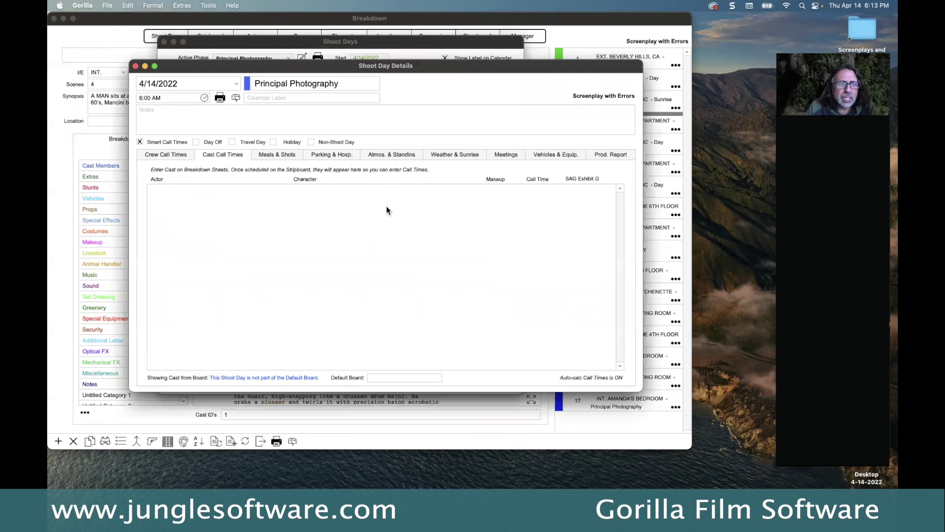
From the 4/14 crew call times, create a new crew member with first and last name, titled Director
left_click(162, 156)
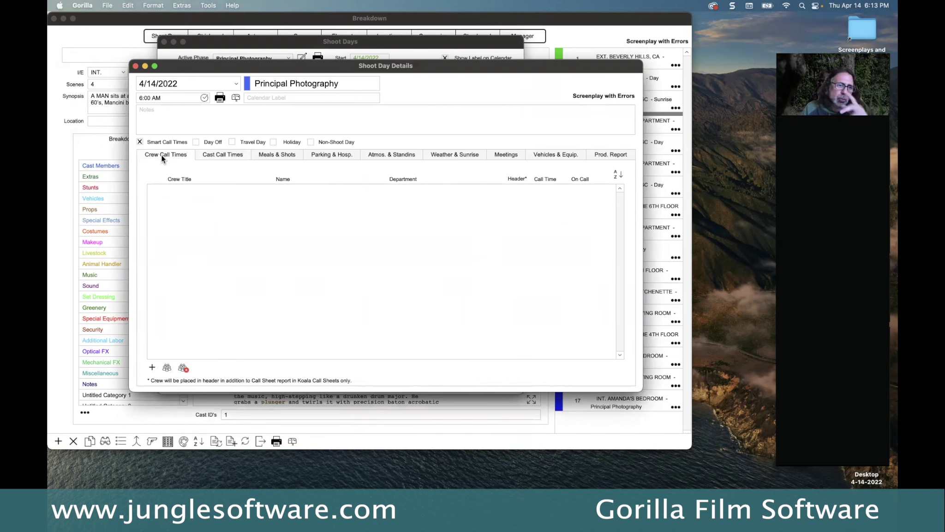
left_click(152, 367)
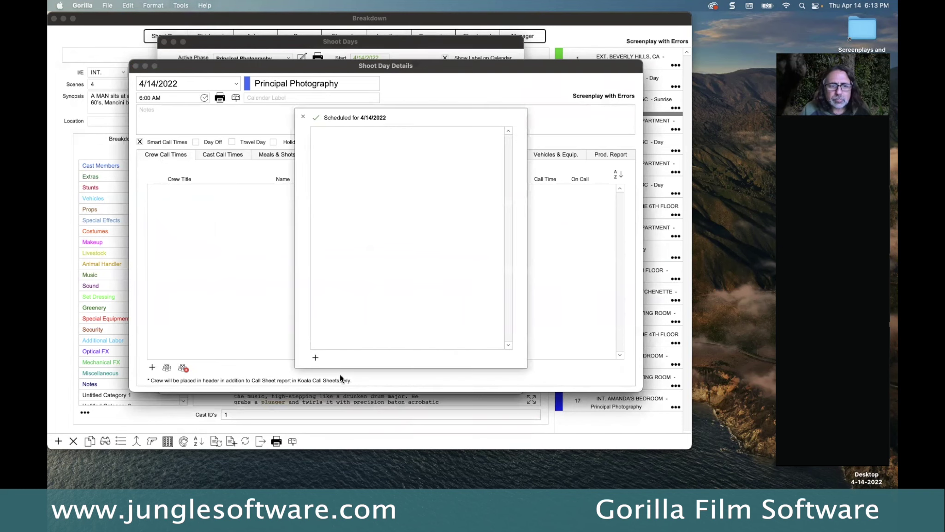
left_click(315, 359)
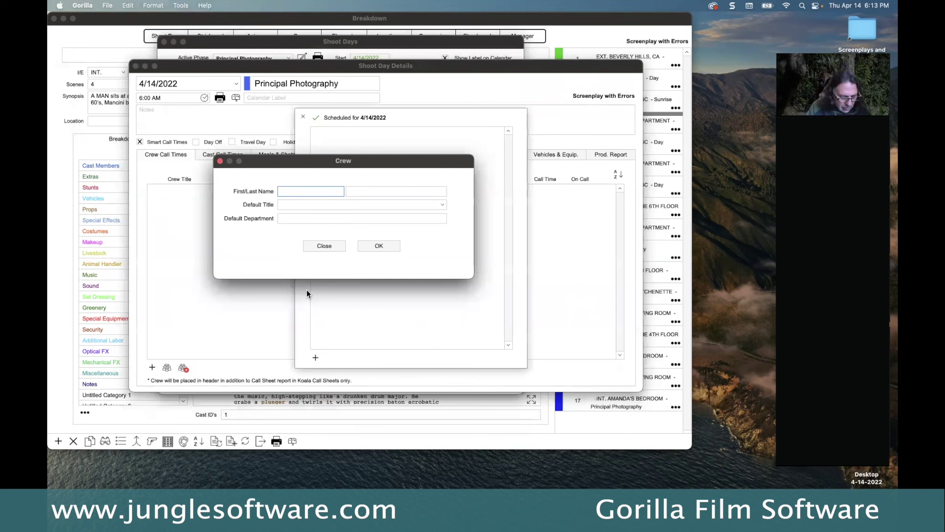
type("Sam")
key("Tab")
type("Jones")
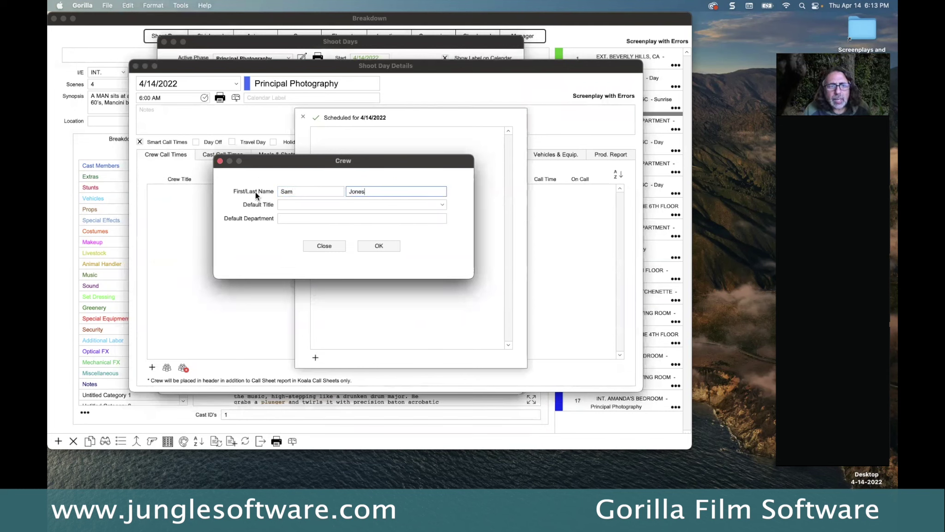
left_click(295, 208)
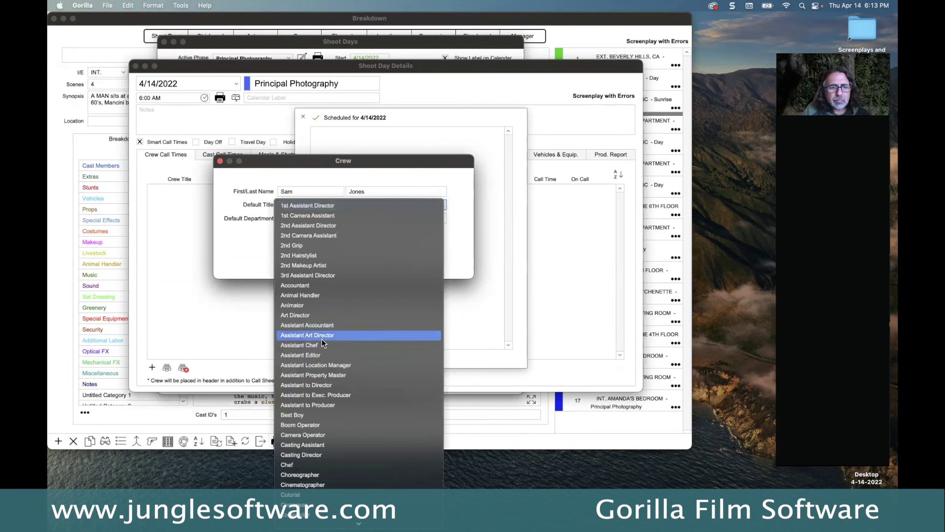
scroll(319, 439, "down", 5)
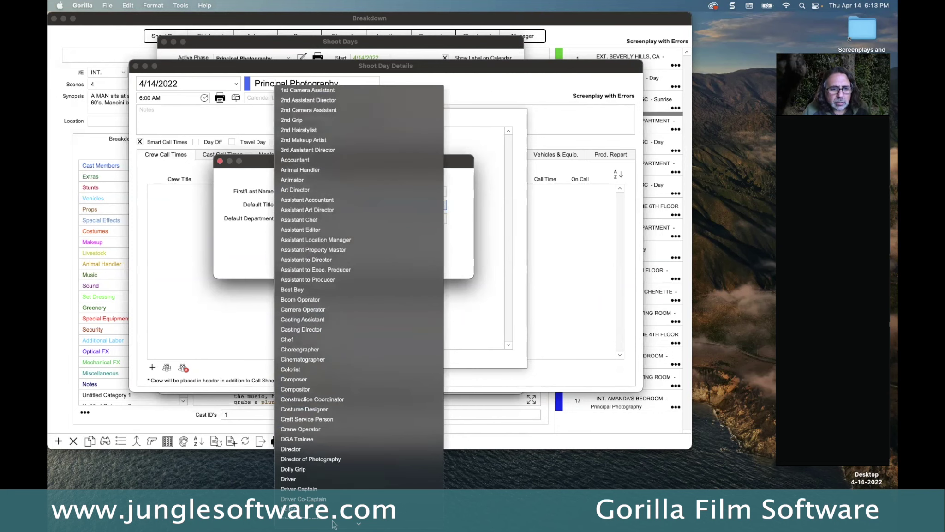
left_click(318, 436)
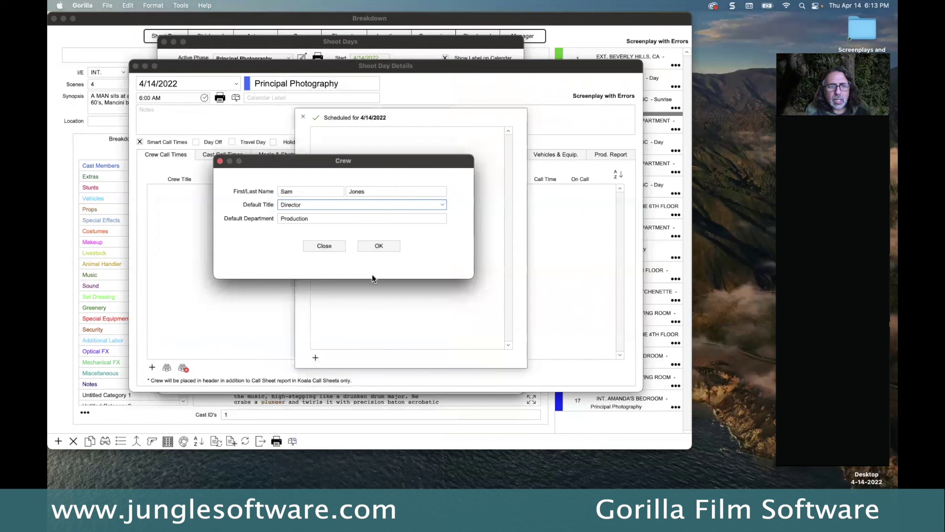
left_click(374, 245)
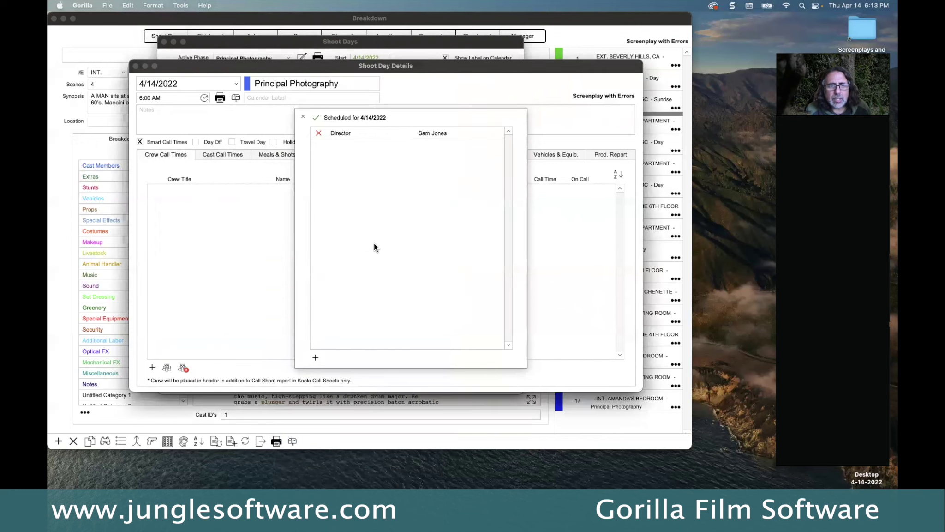
Schedule the Director for 4/14/2022, then close Shoot Day Details and Shoot Days
left_click(319, 133)
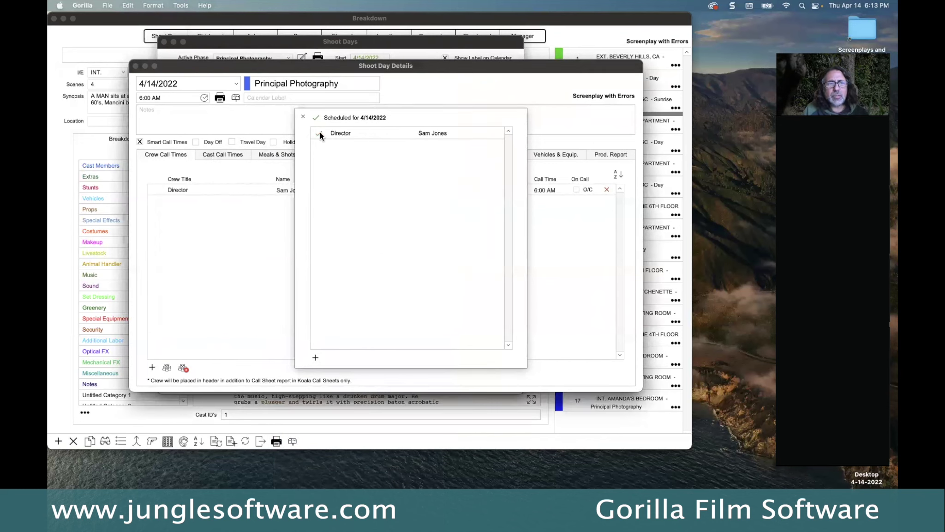
left_click(303, 117)
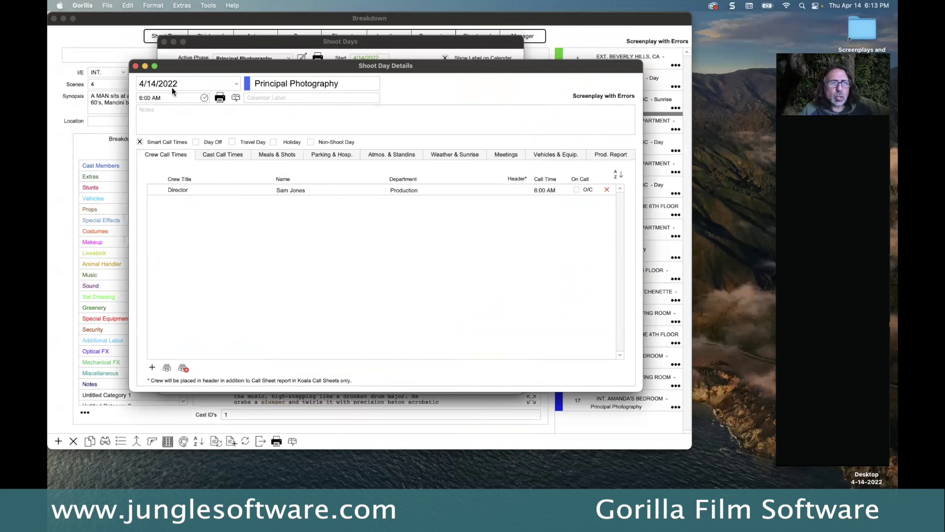
left_click(137, 66)
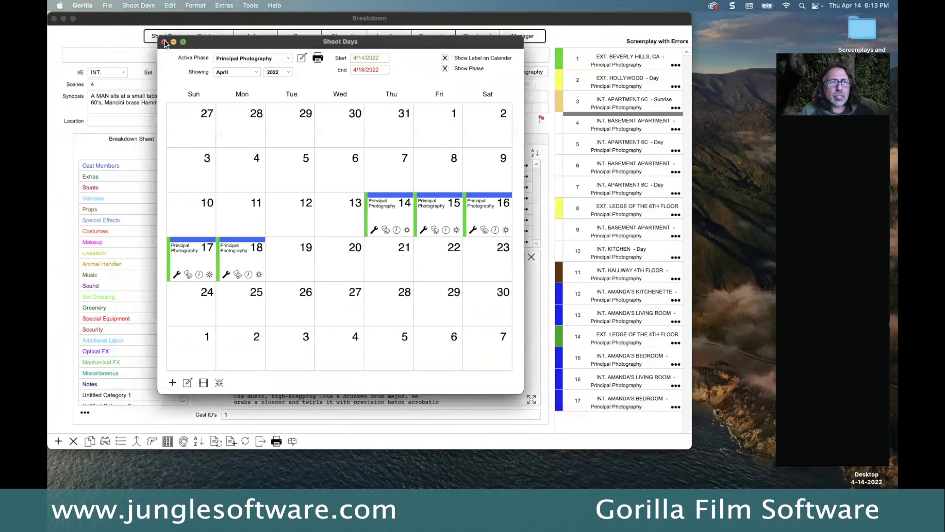
left_click(164, 42)
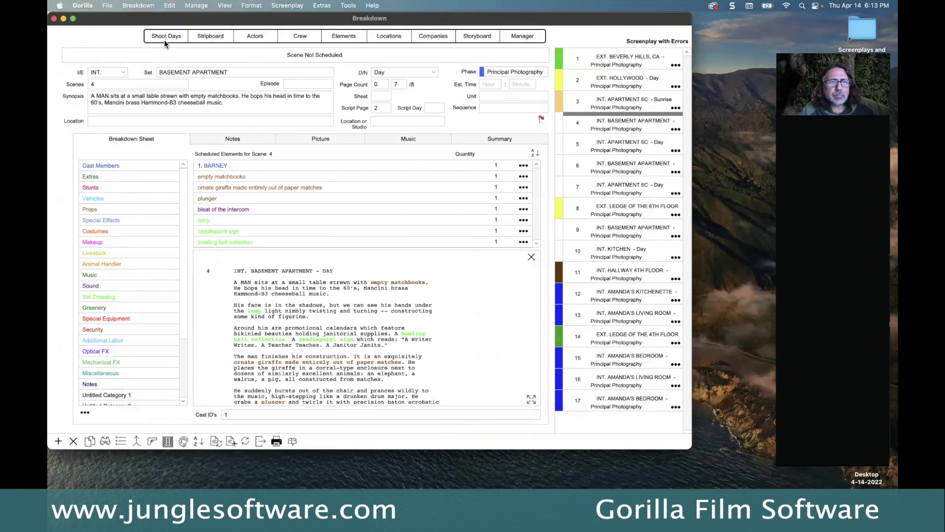
Start a crew import from Sample Import Crew with Titles.xlsx, using Sheet1 as the data
left_click(305, 36)
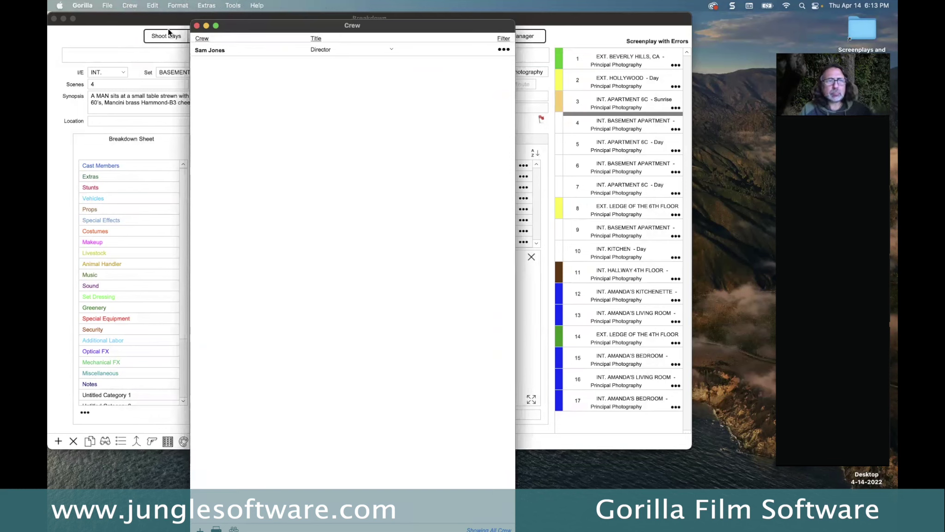
left_click(108, 5)
mouse_move(123, 46)
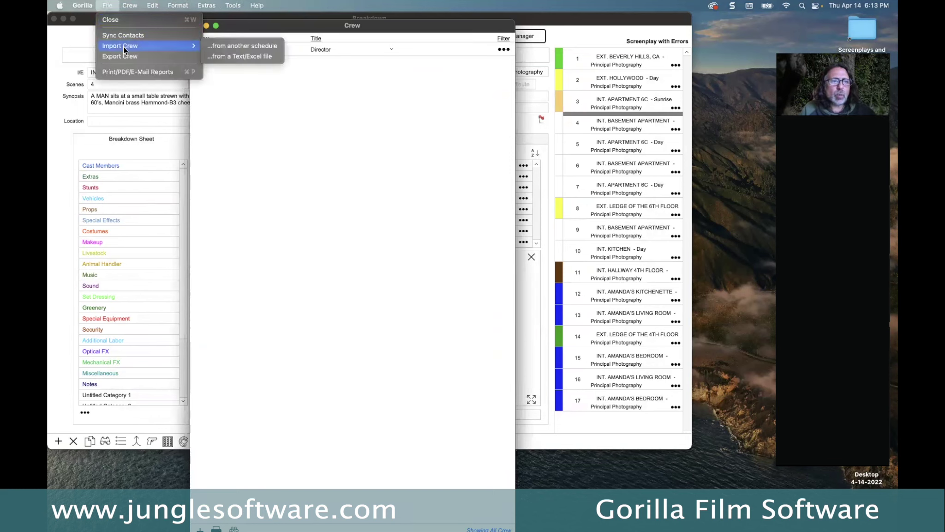
left_click(229, 55)
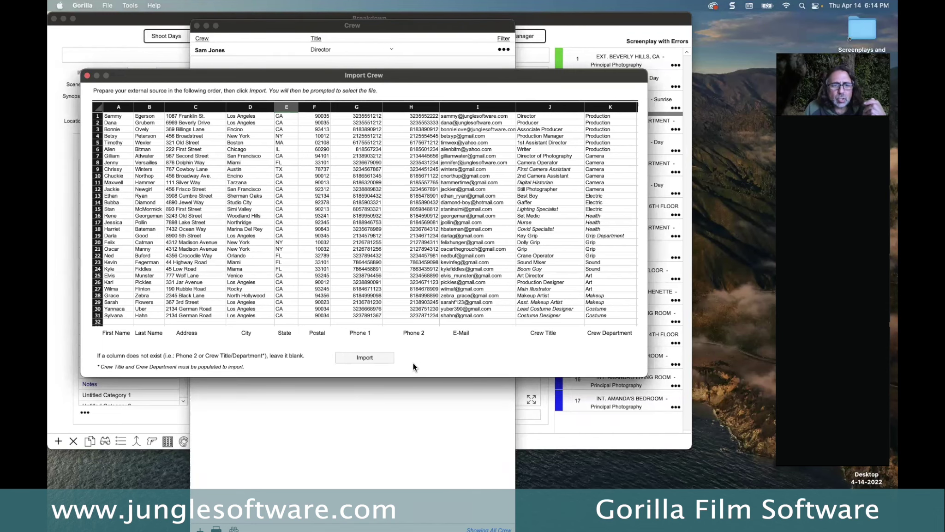
left_click(377, 358)
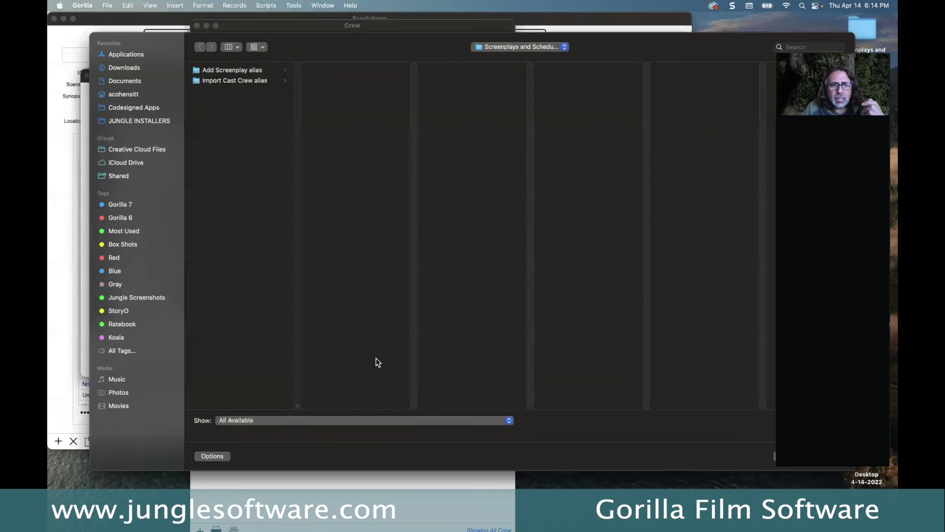
left_click(233, 101)
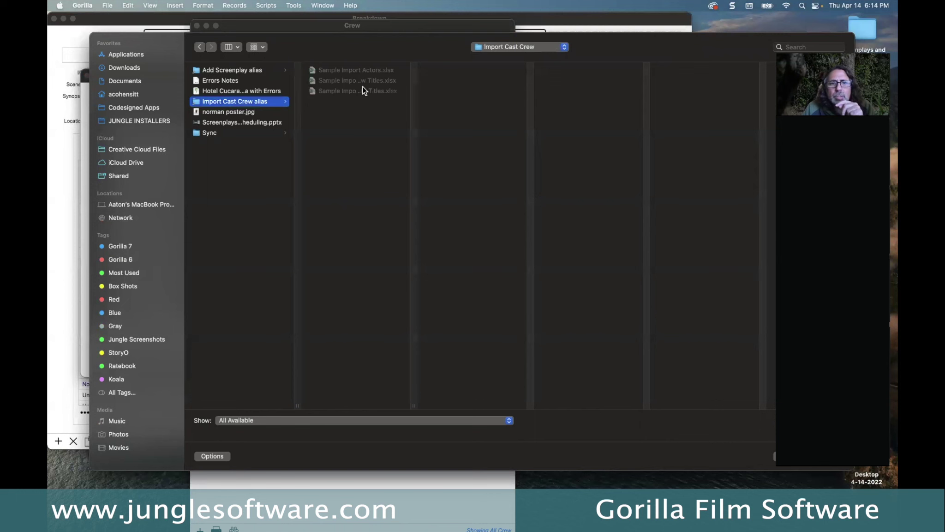
left_click(365, 91)
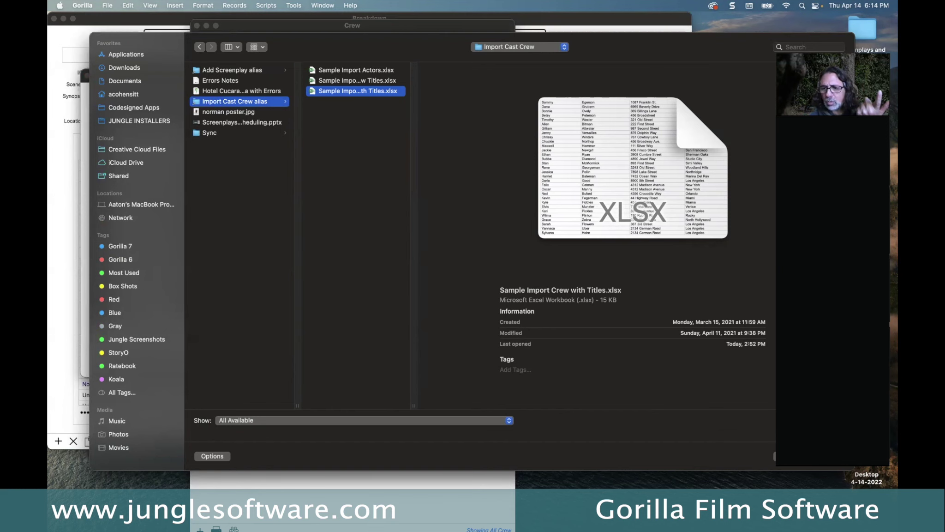
key("Return")
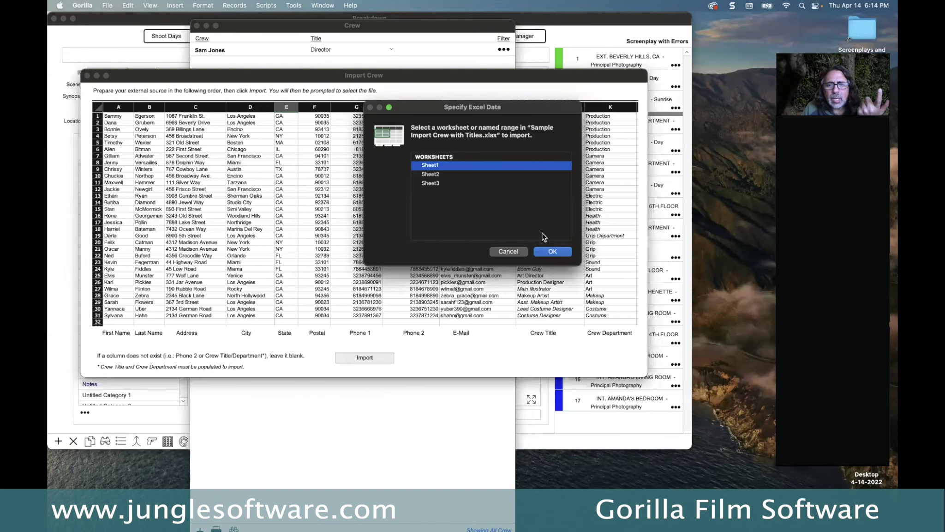
left_click(544, 252)
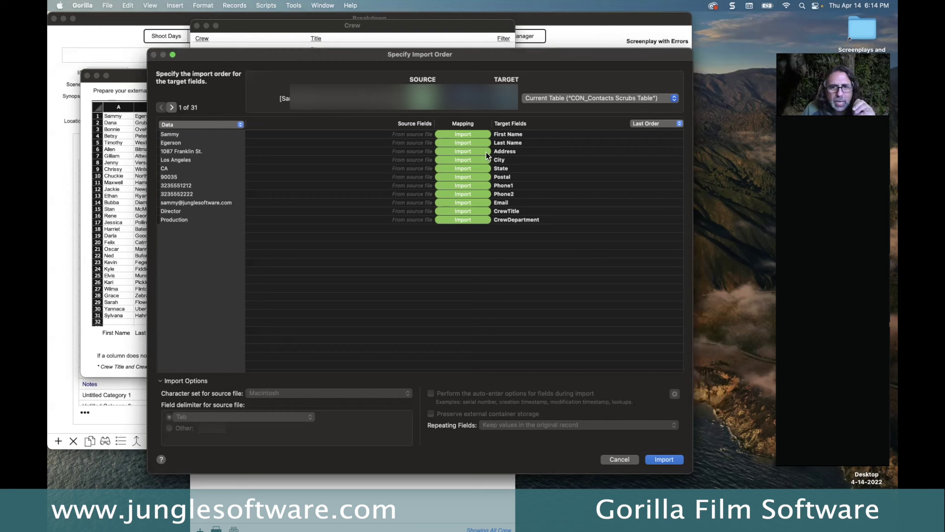
Check the field mapping across records, import the 31 crew members, and close the Crew list
left_click(172, 107)
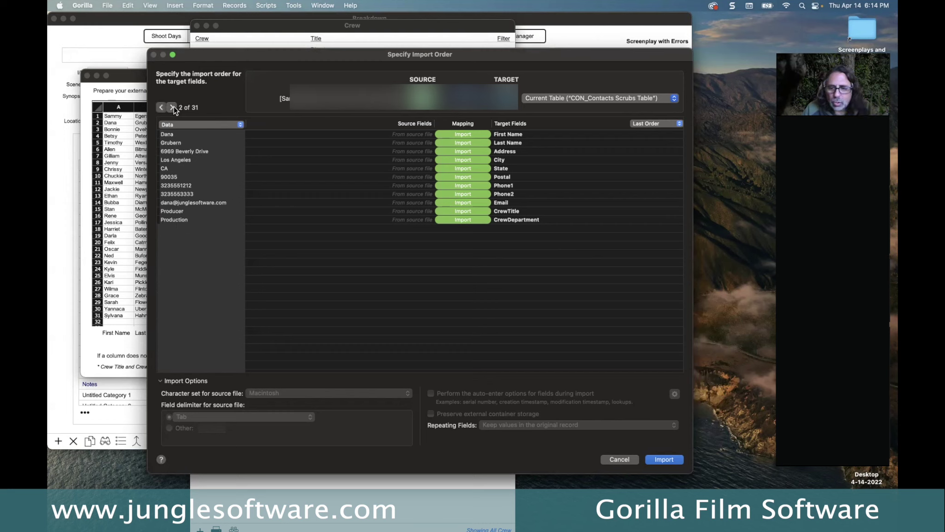
left_click(173, 107)
left_click(173, 108)
left_click(173, 107)
left_click(174, 106)
left_click(174, 107)
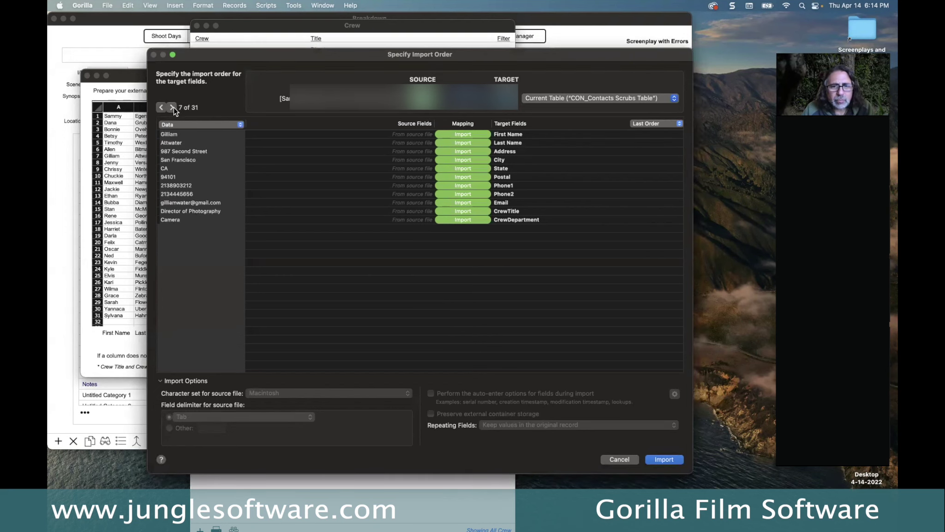
left_click(663, 459)
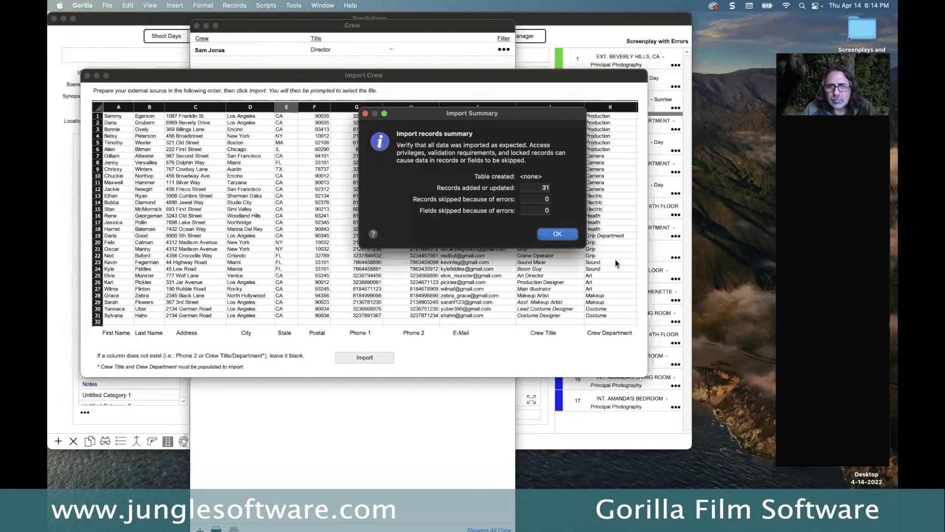
left_click(566, 235)
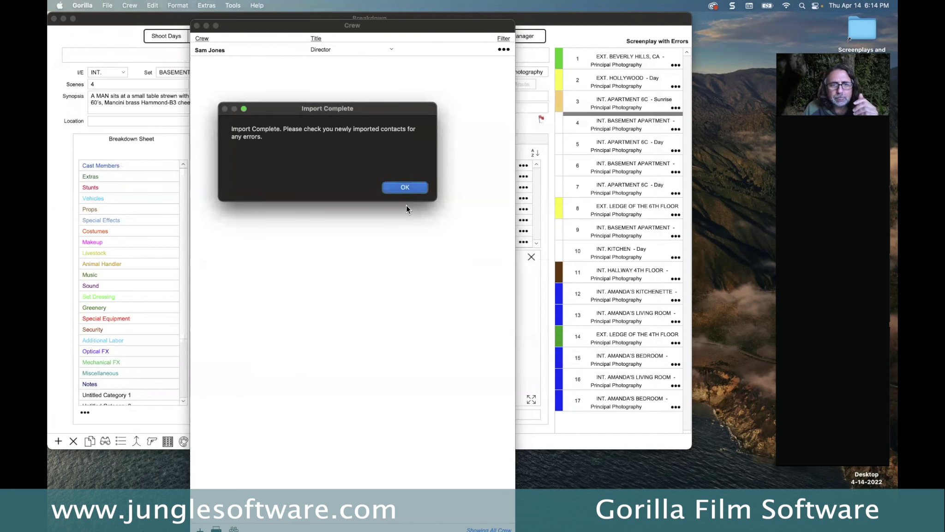
left_click(405, 187)
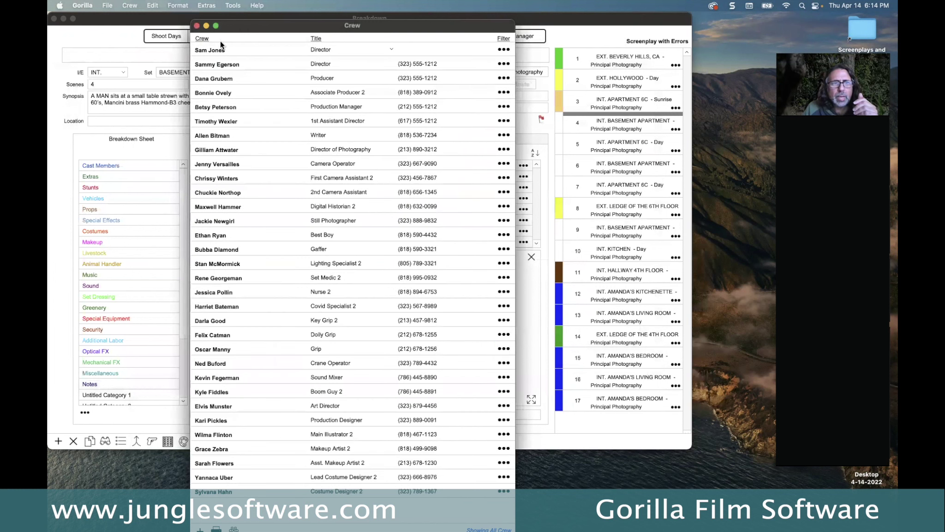
left_click(197, 25)
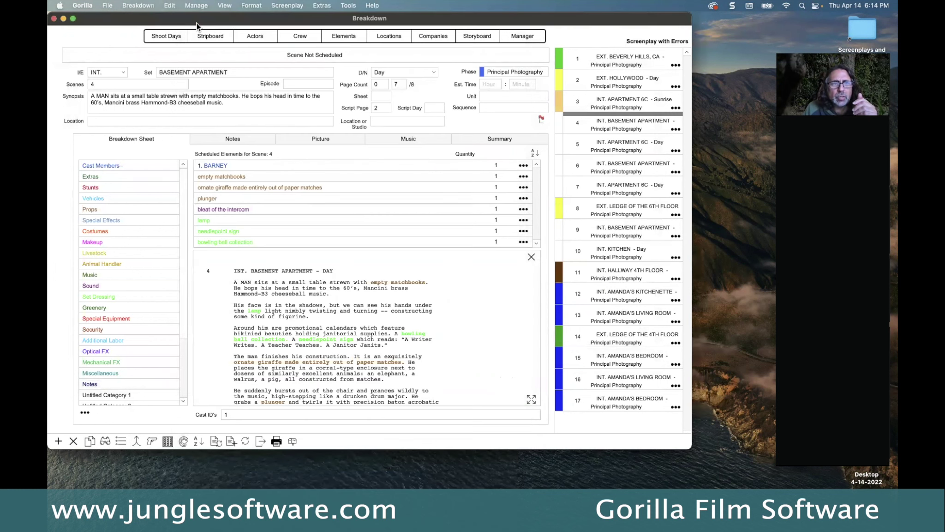
Add Director of Photography, Camera Operator, Still Photographer and Gaffer to the 4/14/2022 crew call
left_click(173, 35)
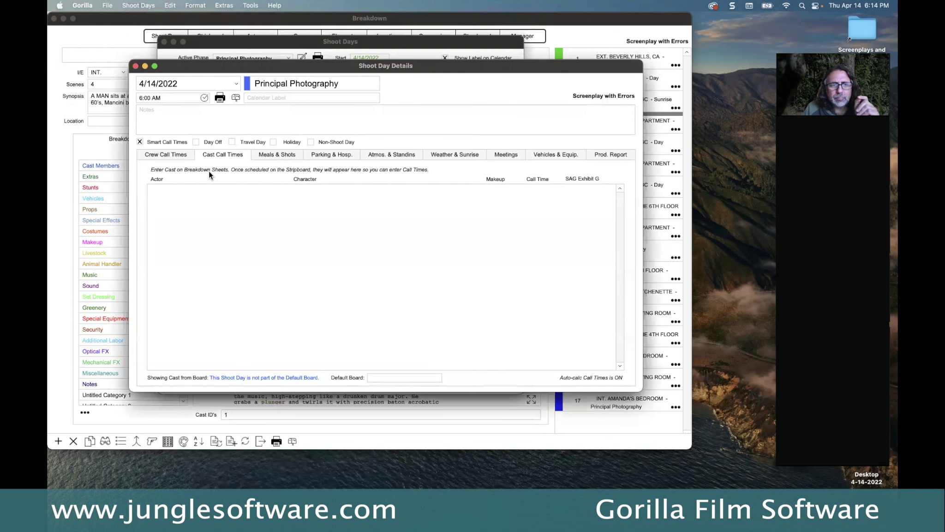
left_click(165, 155)
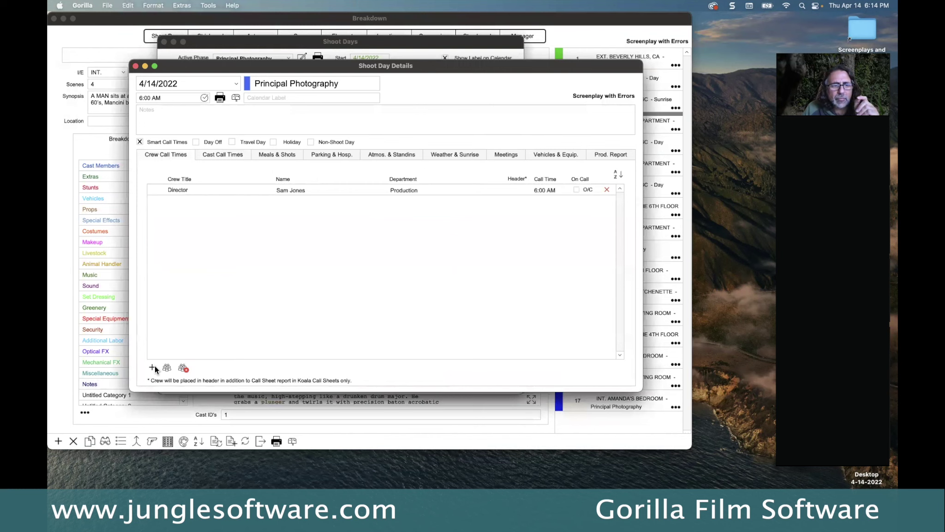
left_click(152, 367)
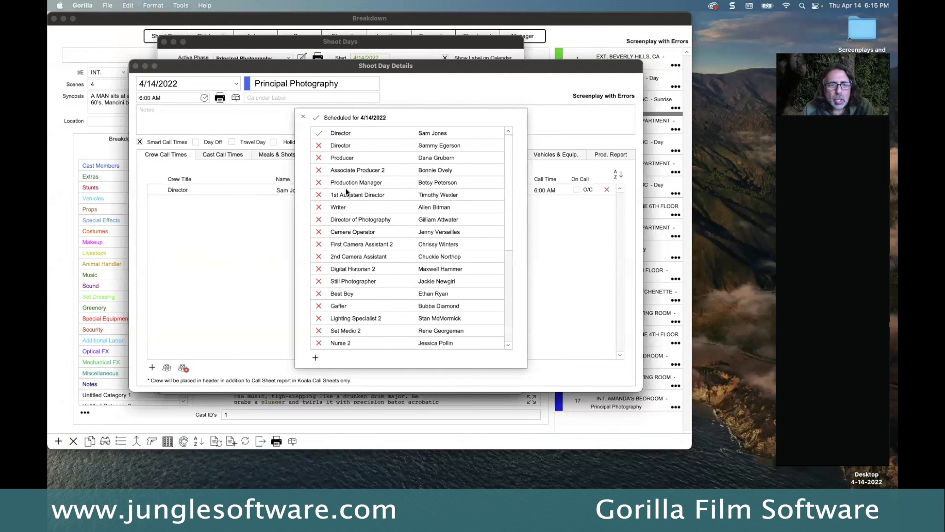
left_click(319, 219)
left_click(318, 232)
left_click(319, 281)
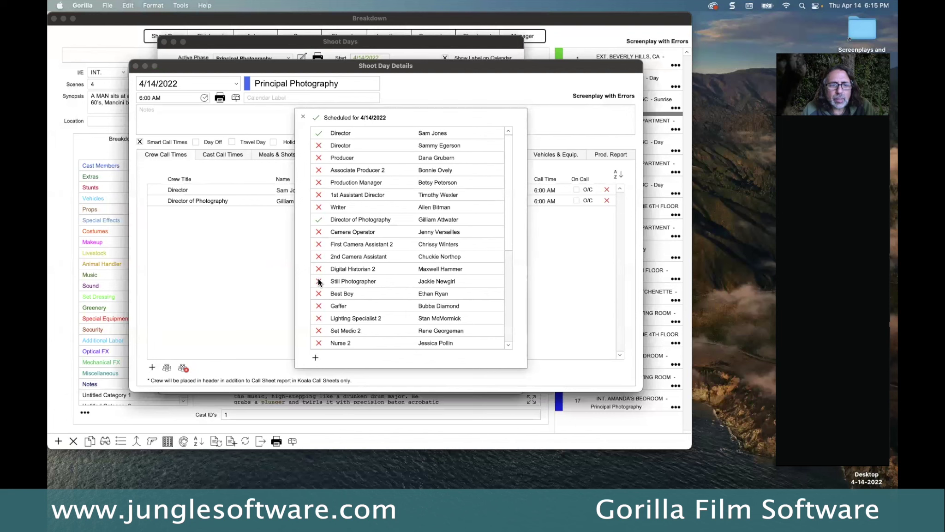
left_click(319, 306)
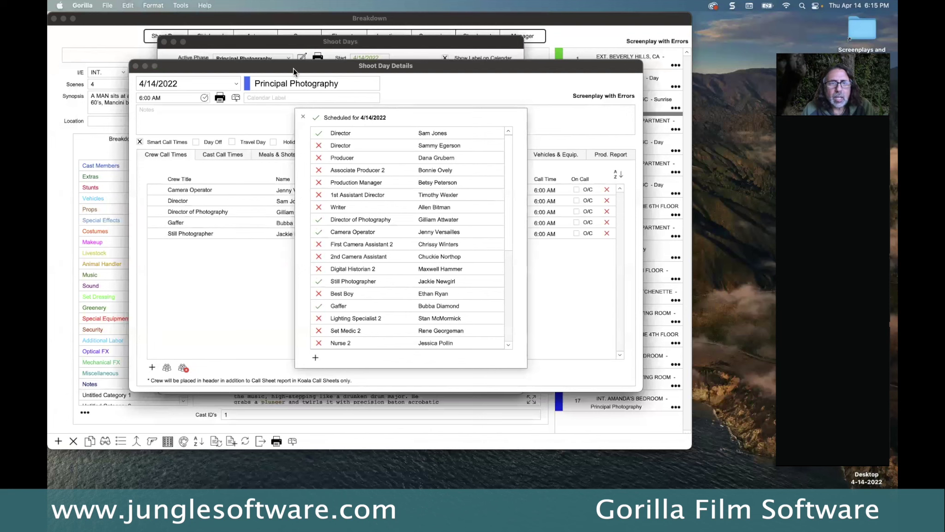
left_click(303, 117)
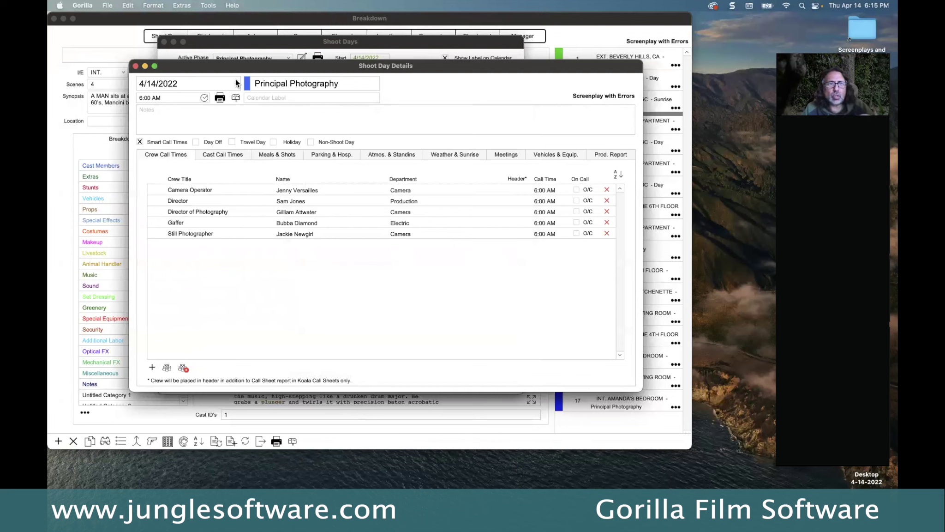
Review the shoot day's date, notes and cast call times, then close Shoot Day Details and Shoot Days
left_click(236, 83)
left_click(321, 112)
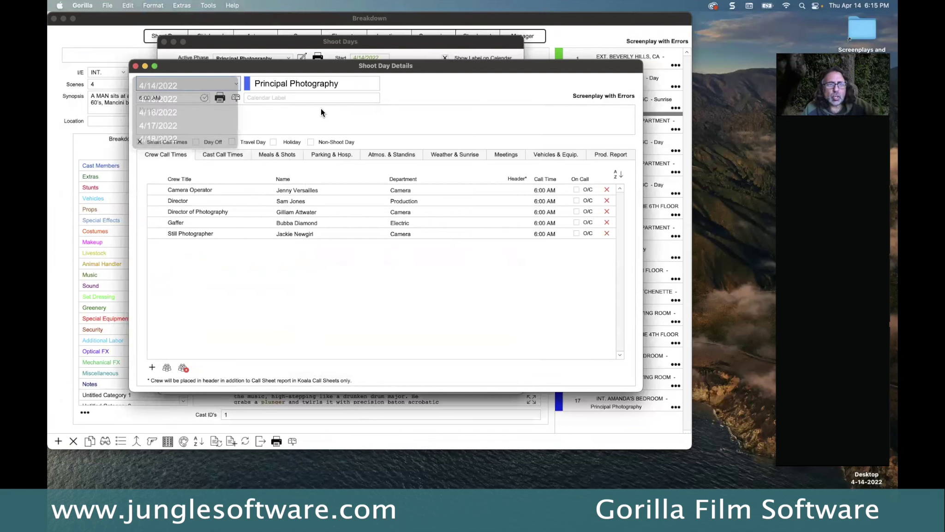
left_click(319, 109)
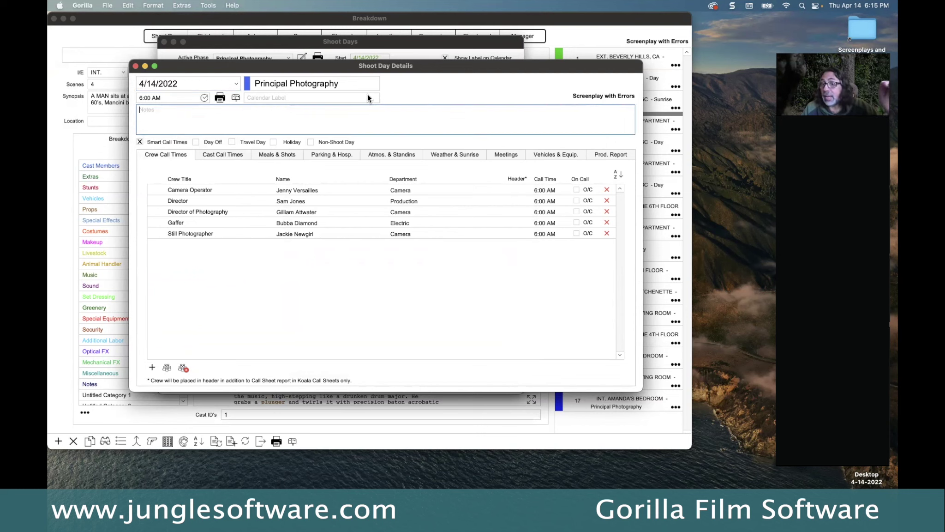
left_click(223, 154)
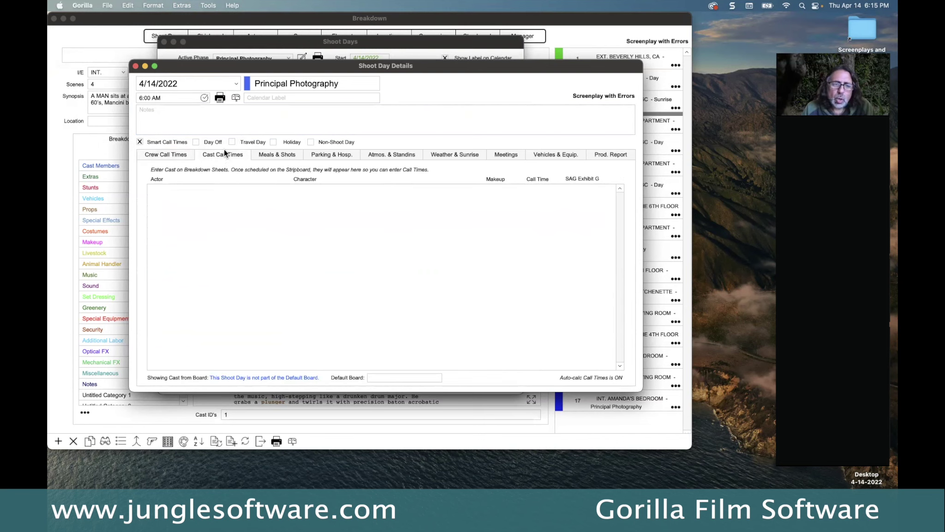
left_click(156, 156)
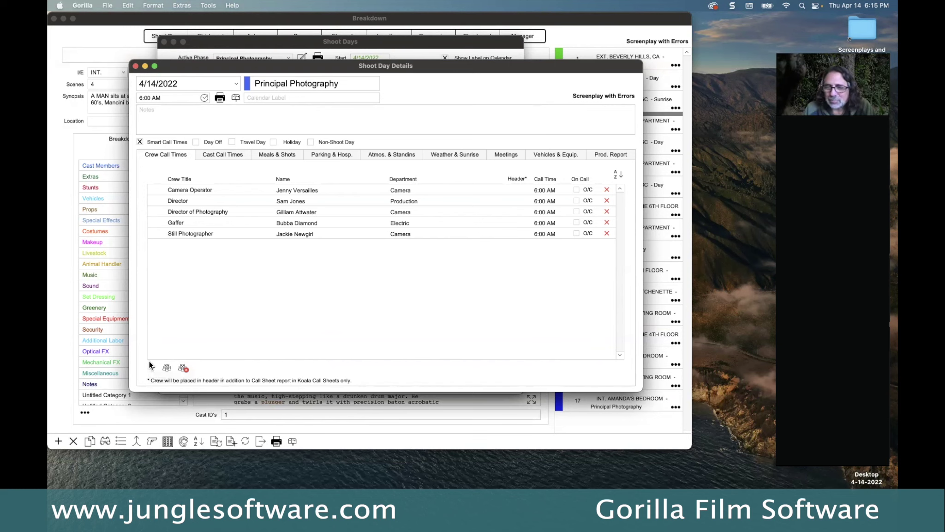
left_click(216, 156)
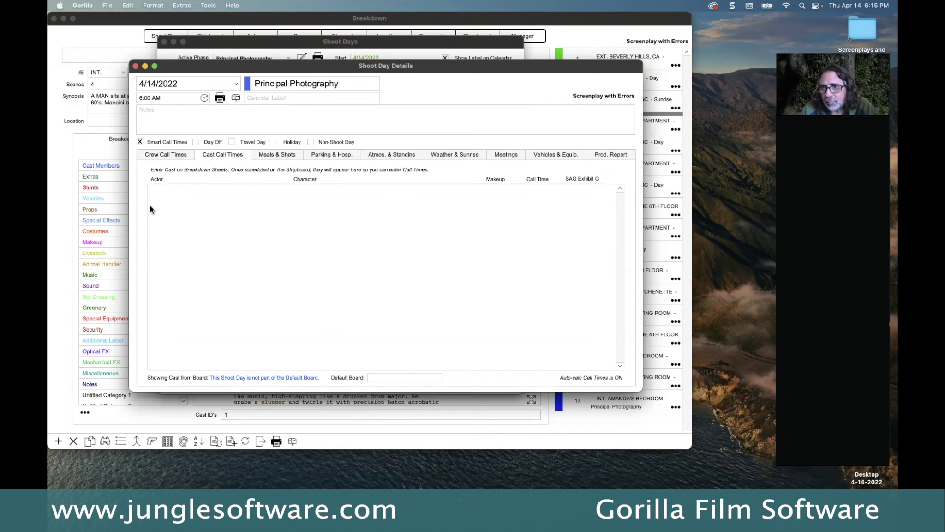
left_click(136, 66)
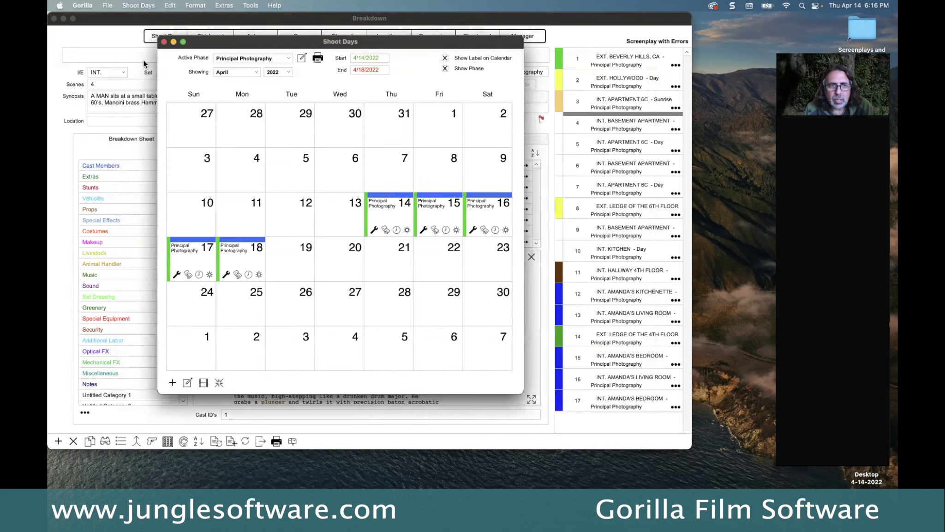
left_click(164, 42)
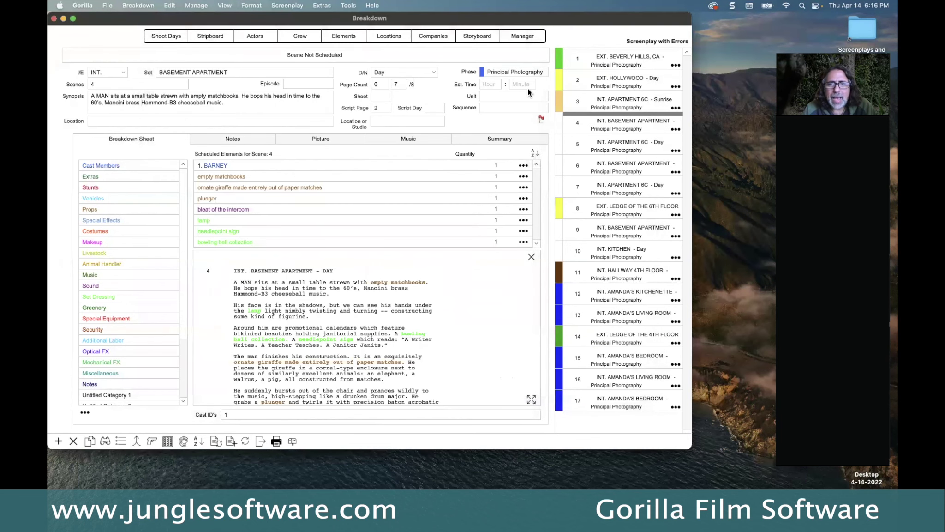
left_click(622, 57)
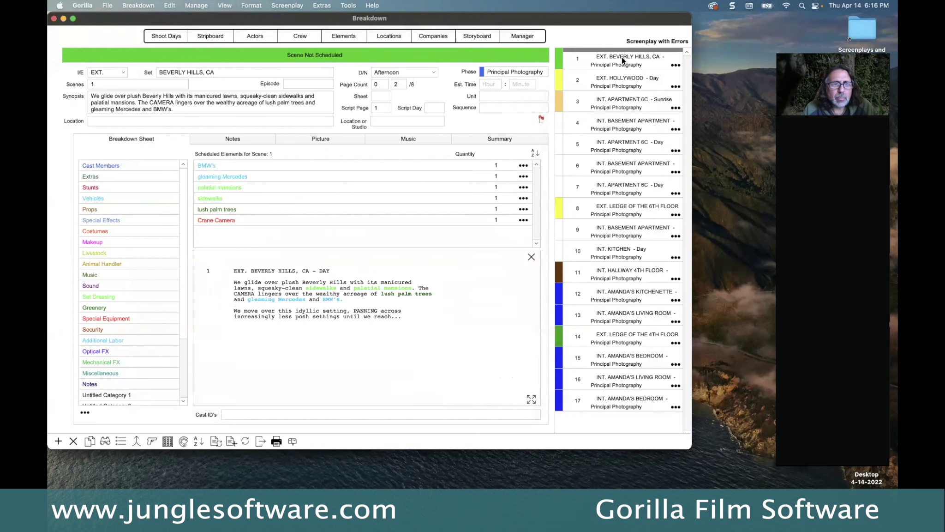
Add BARNEY and AMANDA as cast members of EXT. BEVERLY HILLS, CA, making its Cast IDs 1, 2
double_click(100, 165)
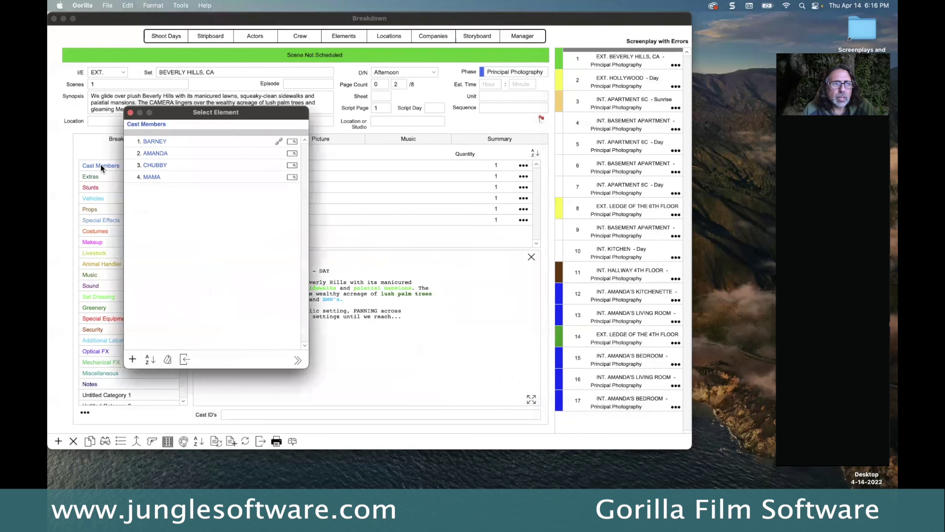
double_click(153, 152)
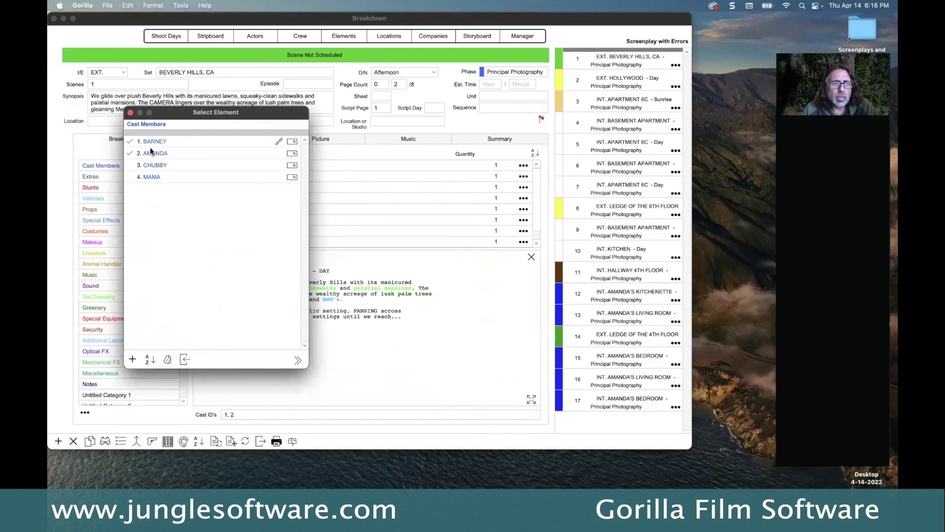
left_click(130, 112)
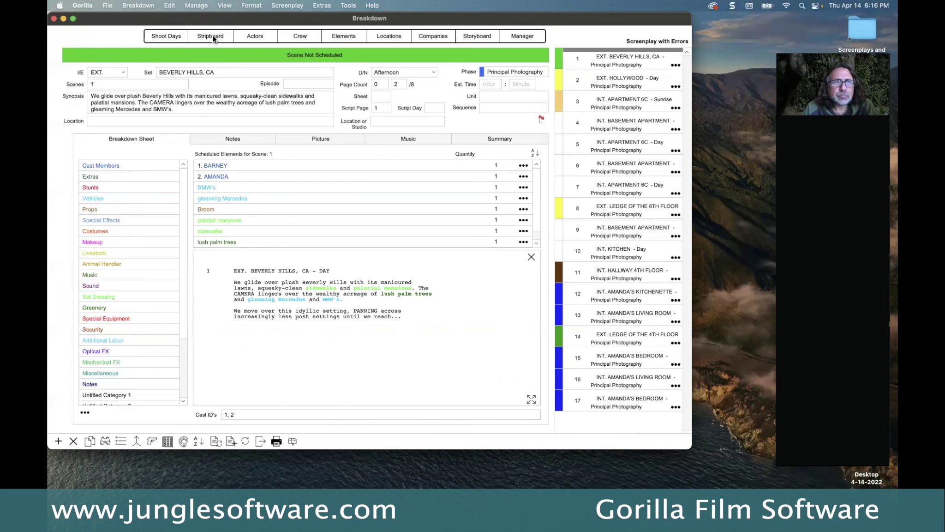
left_click(213, 35)
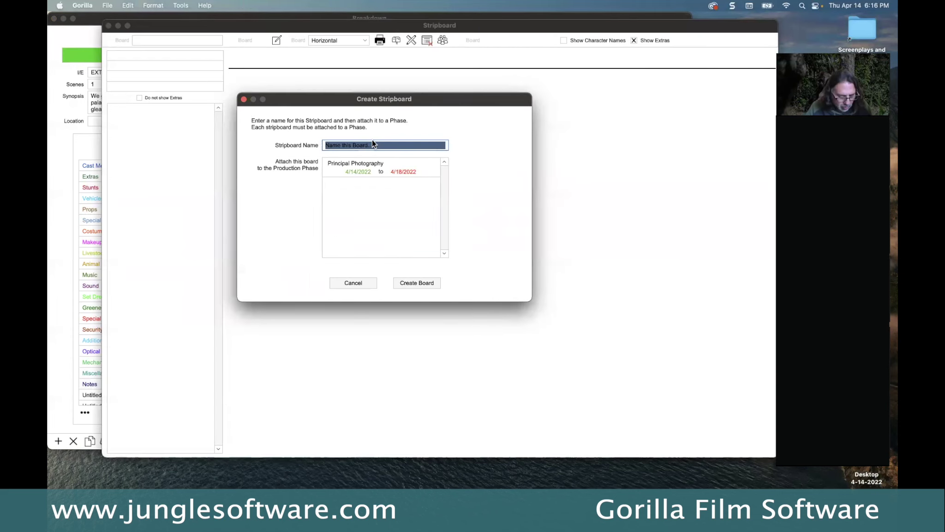
Create stripboard 'Board 1' linked to Principal Photography, listing all 17 scene strips
type("Board 1")
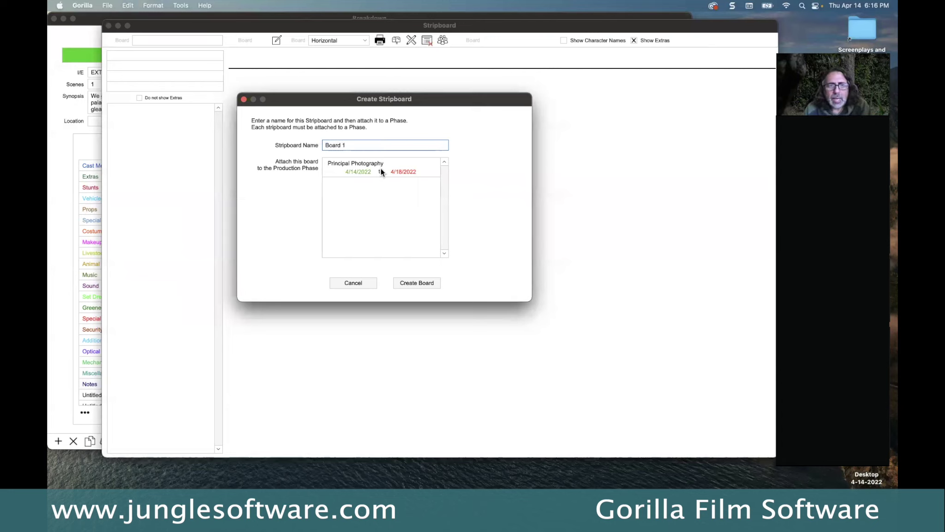
left_click(381, 169)
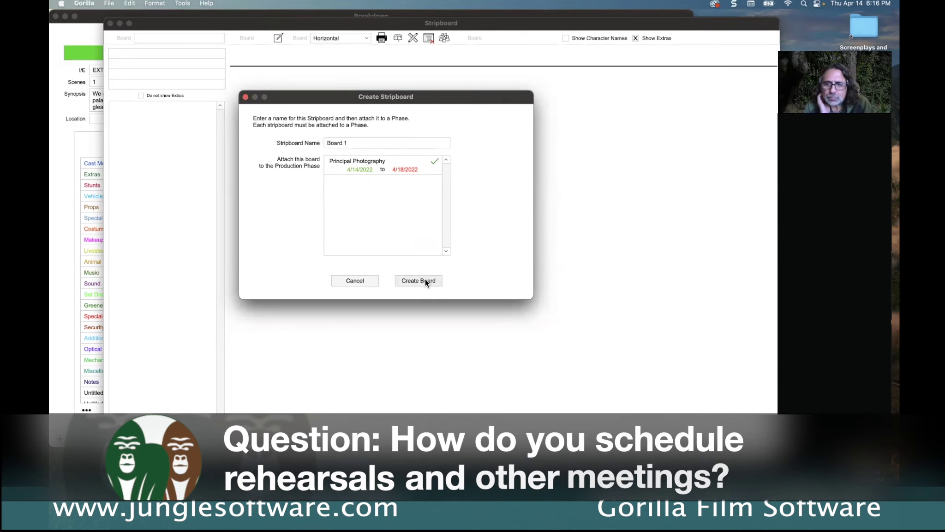
left_click(426, 280)
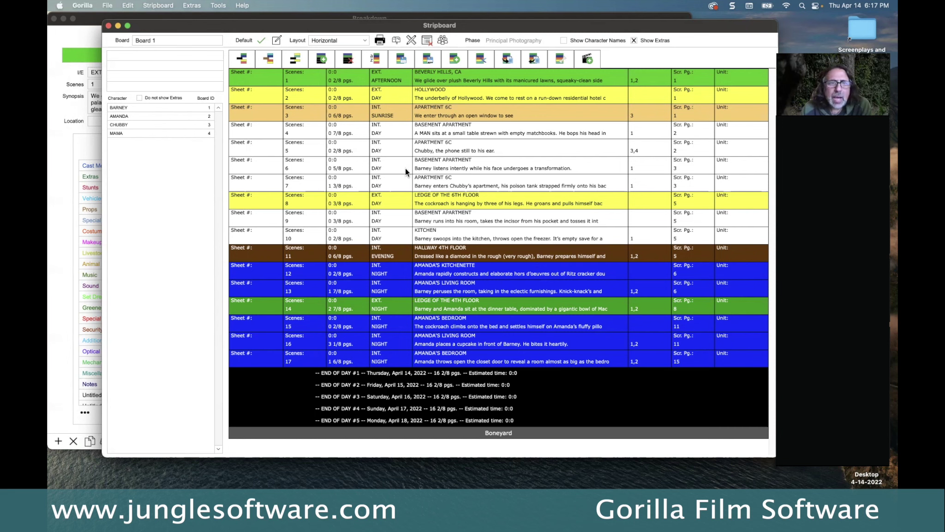
left_click_drag(250, 24, 232, 23)
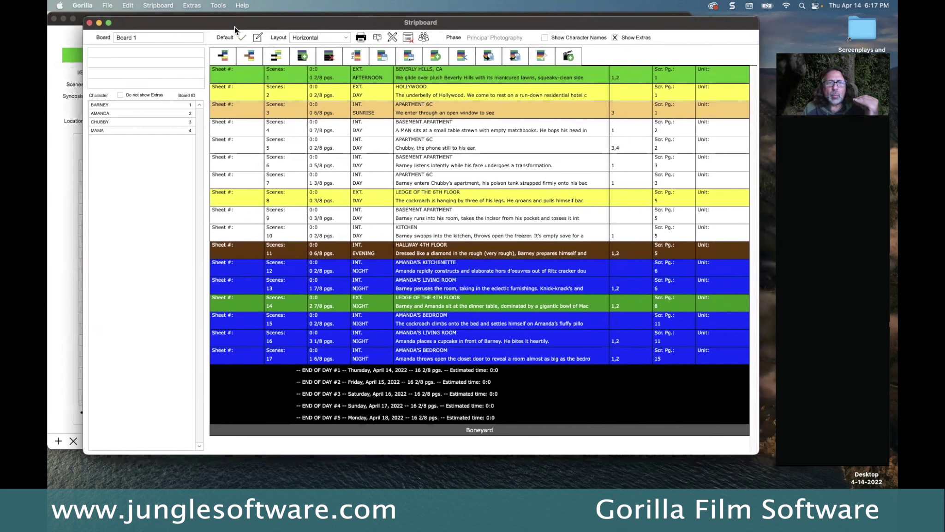
Make Board 1 the default and move end-of-day breaks to follow scenes 2, 5, 10 and 13
left_click(242, 37)
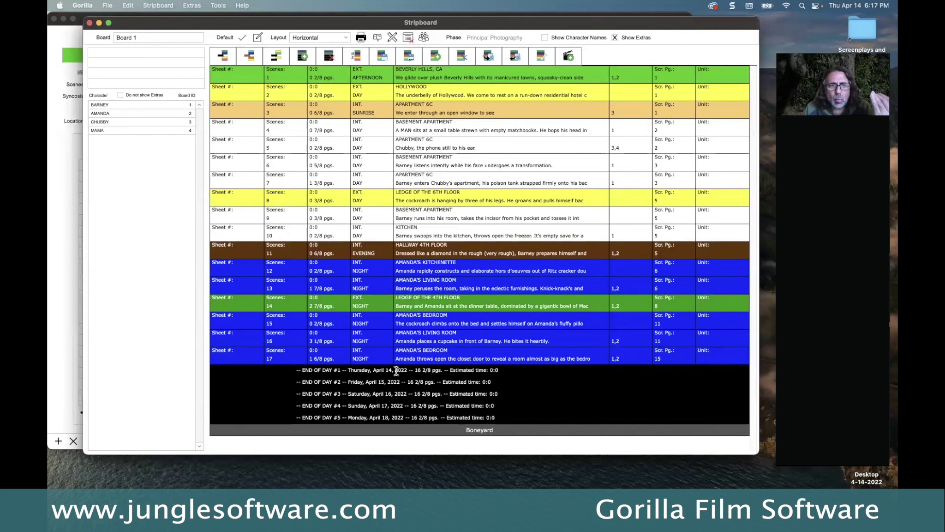
left_click_drag(397, 371, 395, 106)
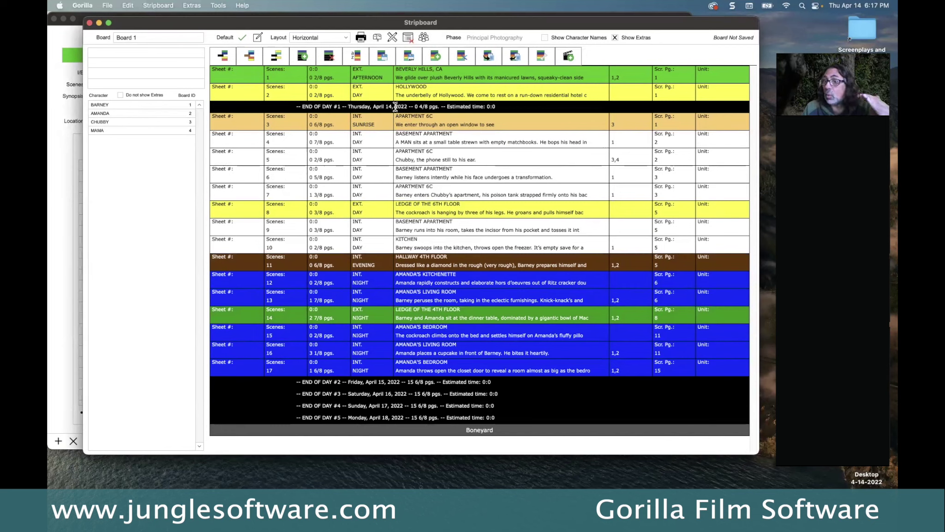
left_click(392, 382)
left_click_drag(392, 382, 370, 170)
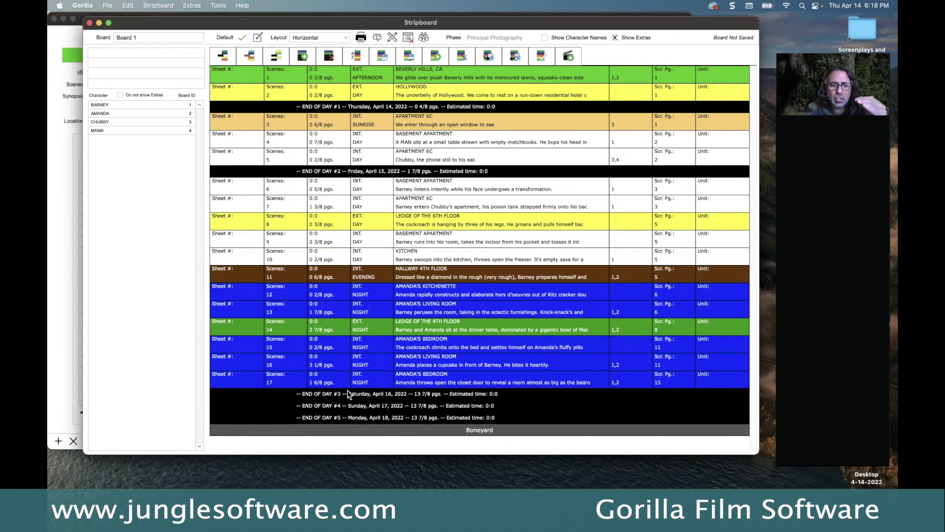
left_click_drag(388, 393, 392, 270)
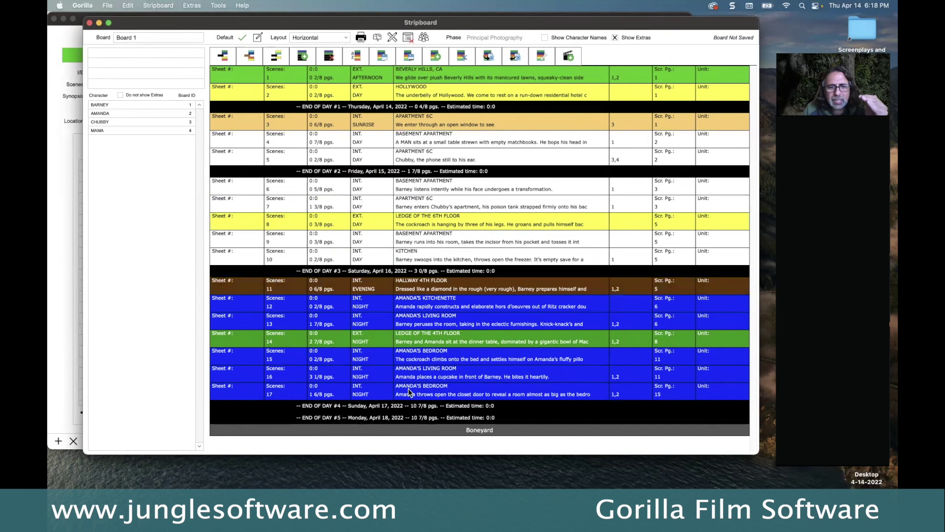
left_click_drag(409, 405, 405, 336)
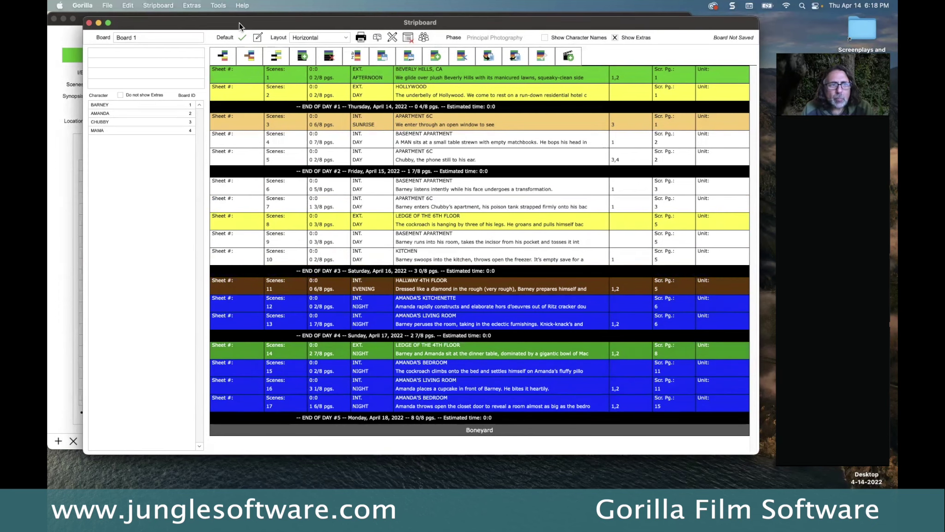
left_click_drag(239, 23, 231, 26)
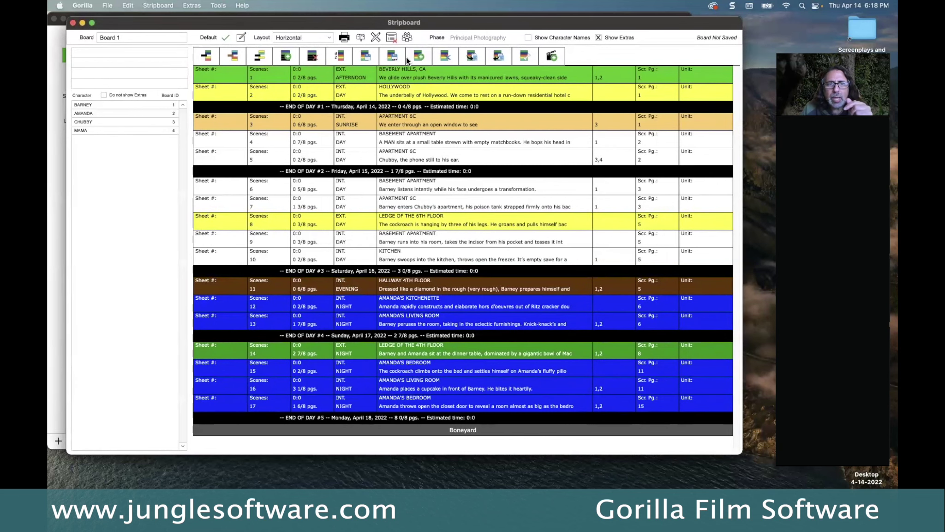
Save the Board 1 stripboard, cancel the New Board dialog, and close the Stripboard window
left_click(364, 57)
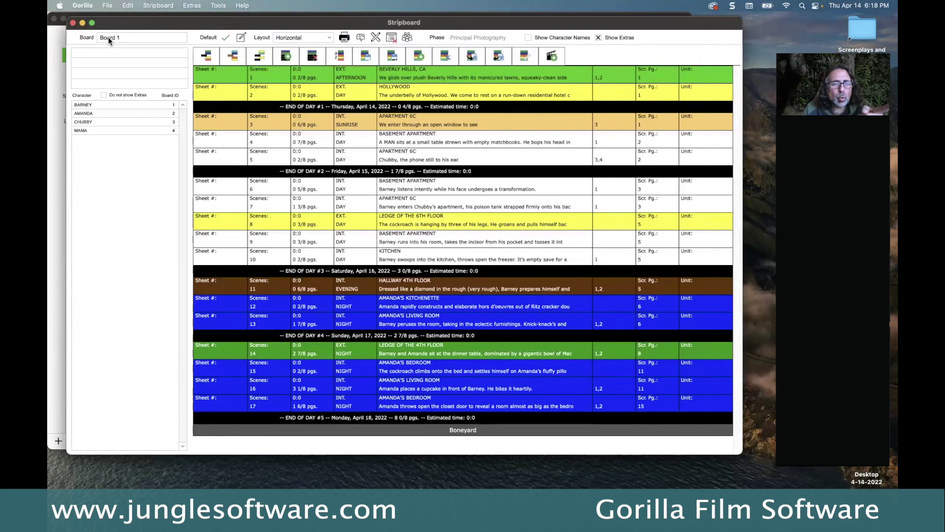
left_click(420, 56)
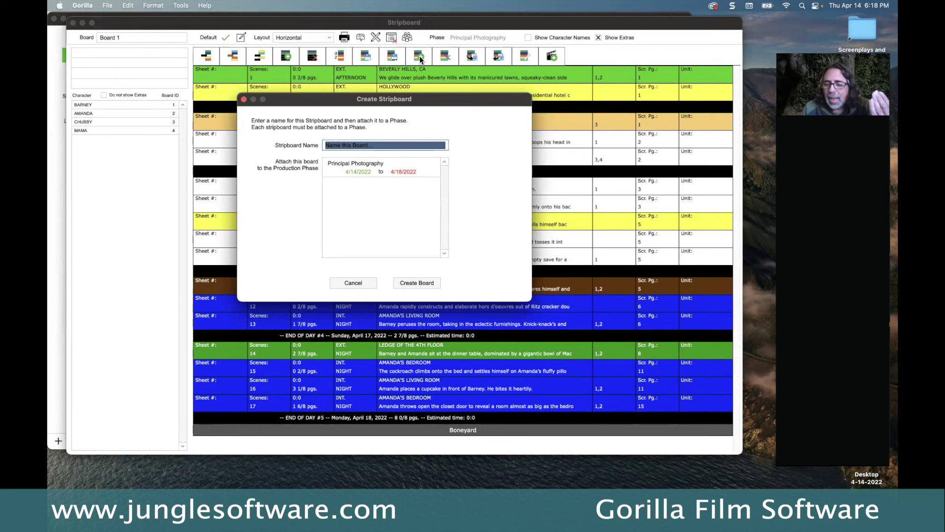
left_click(361, 286)
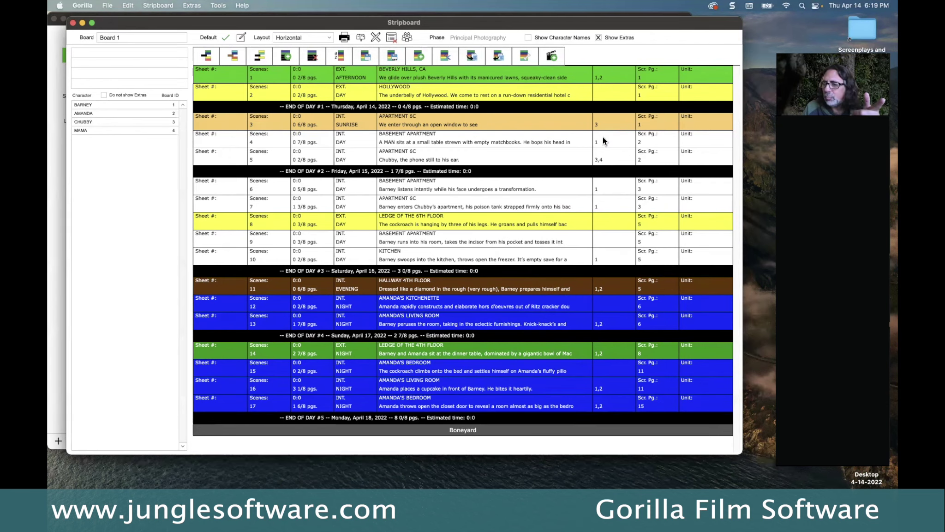
left_click(73, 22)
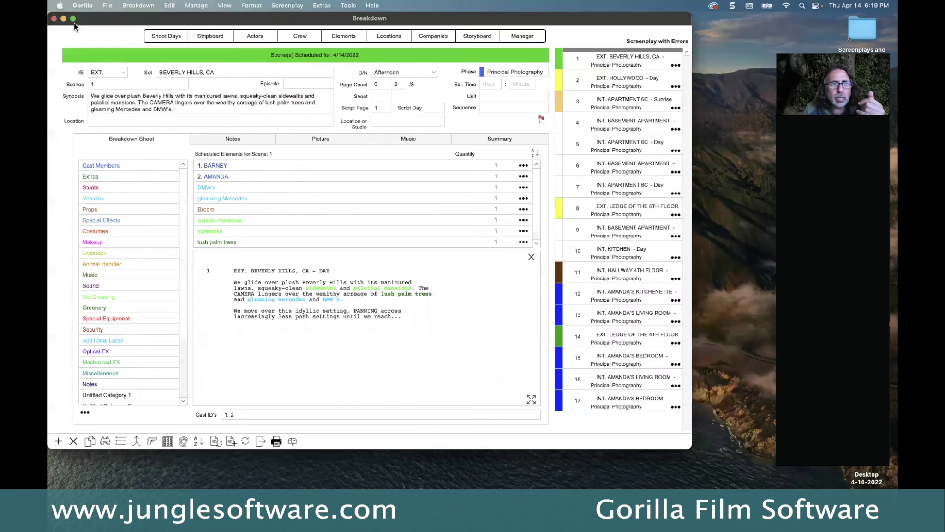
Open the 4/14/2022 shoot day's details from the Shoot Days calendar, then switch to the slides
left_click(183, 37)
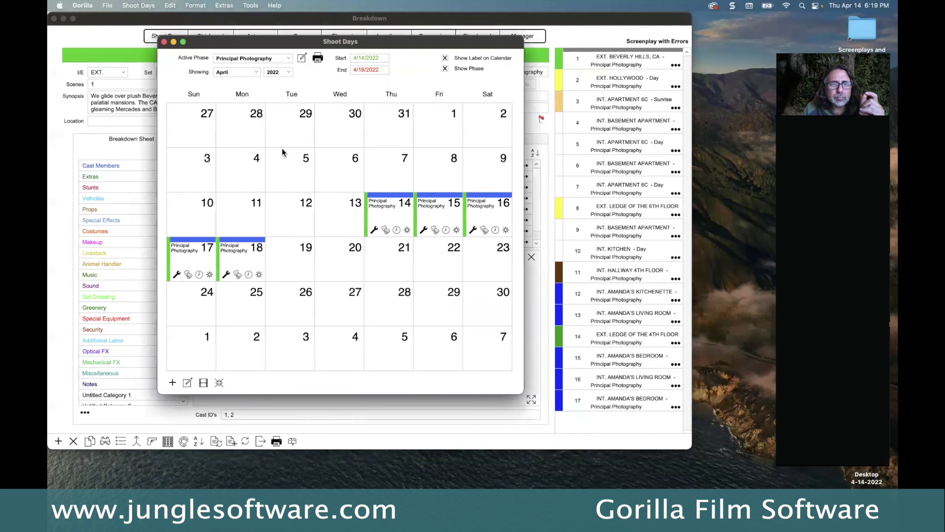
double_click(390, 211)
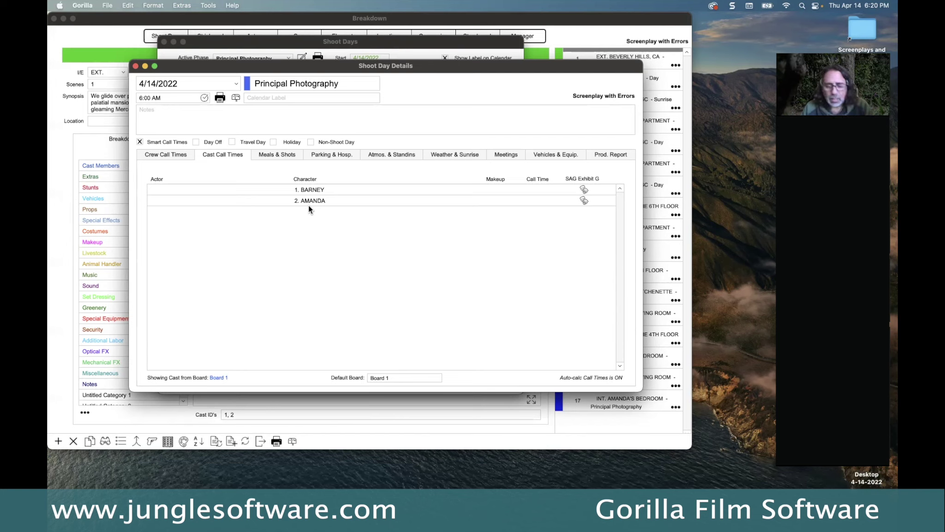
key("super+Tab")
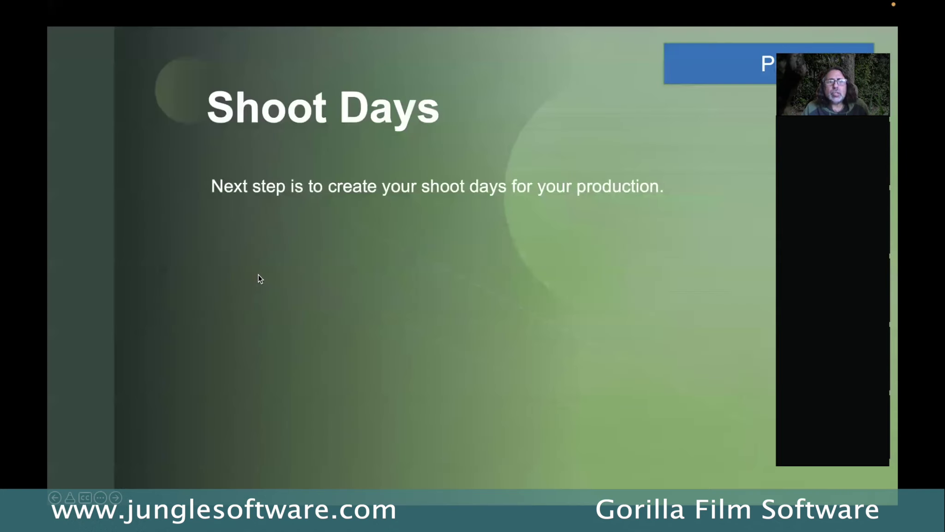
Step through the Crew and The Stripboard slides to Call Sheet & Other Reports, then exit the slideshow
left_click(258, 275)
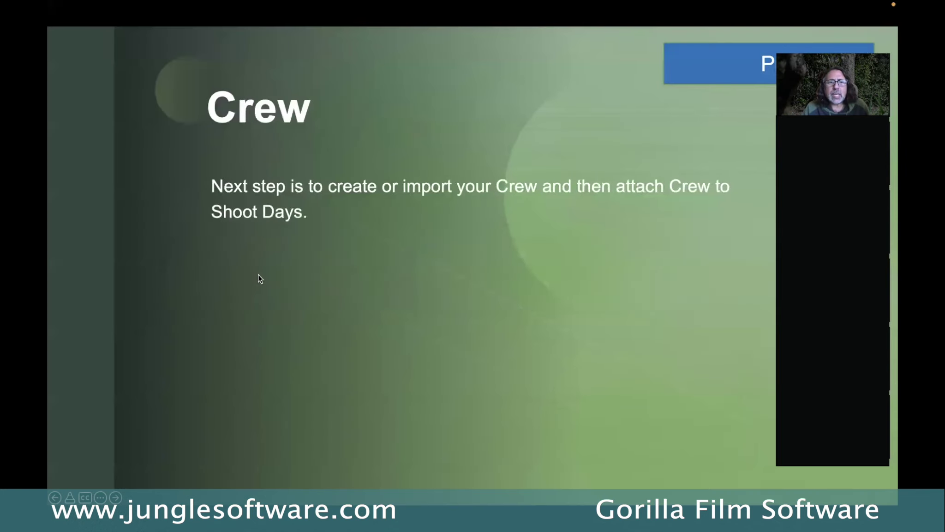
left_click(259, 275)
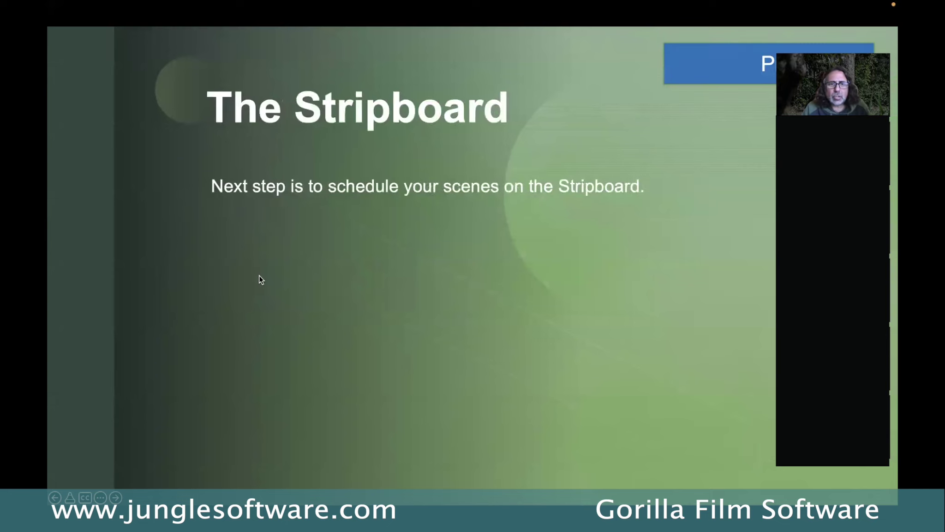
left_click(258, 279)
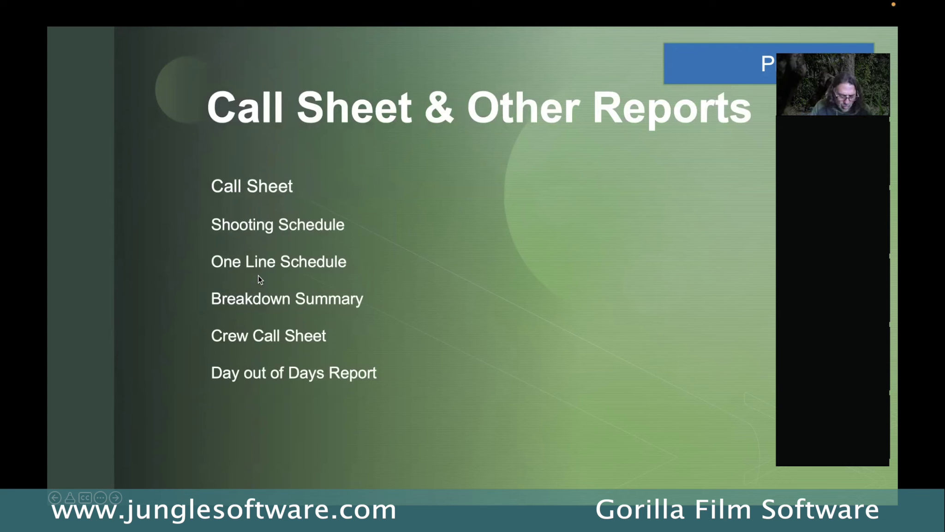
key("Escape")
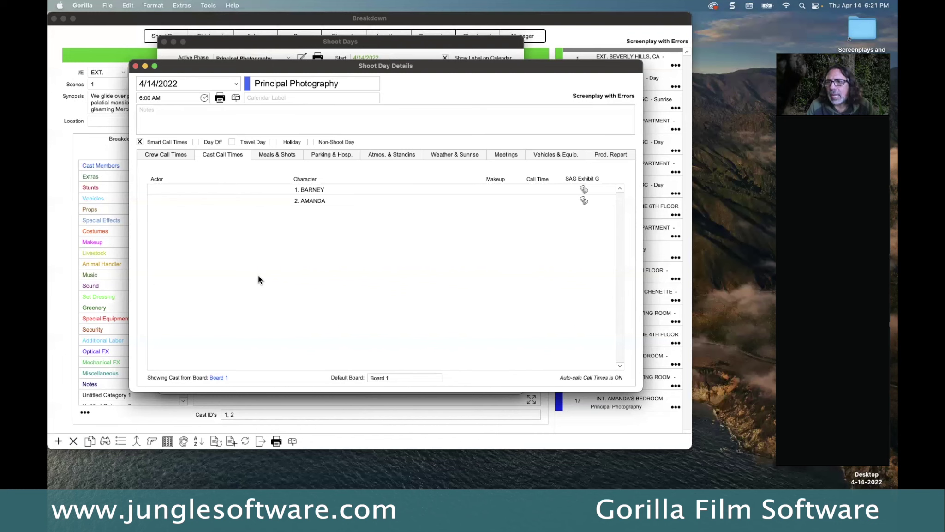
left_click_drag(256, 65, 240, 65)
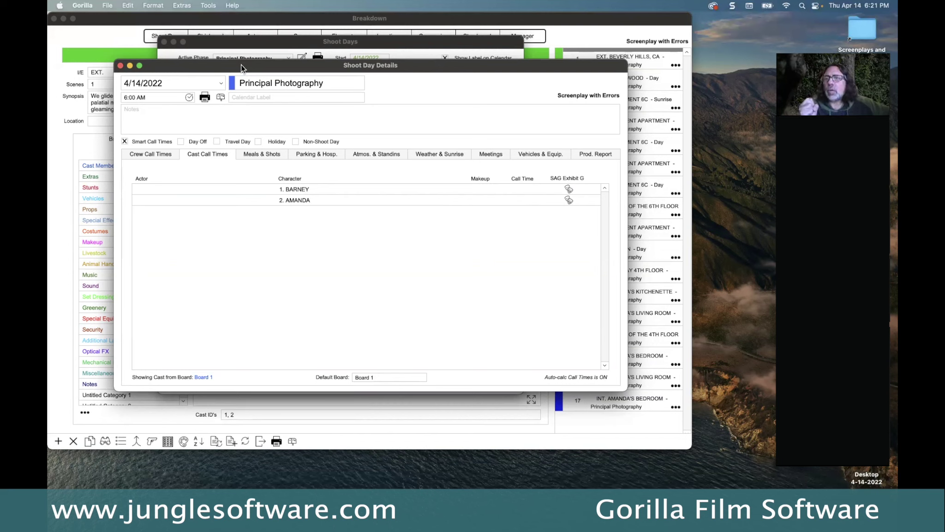
left_click(204, 97)
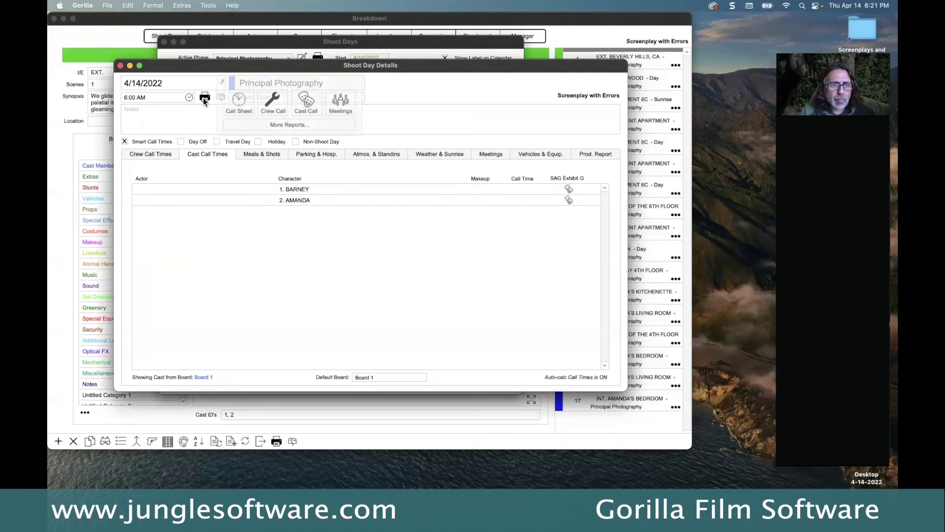
left_click(240, 107)
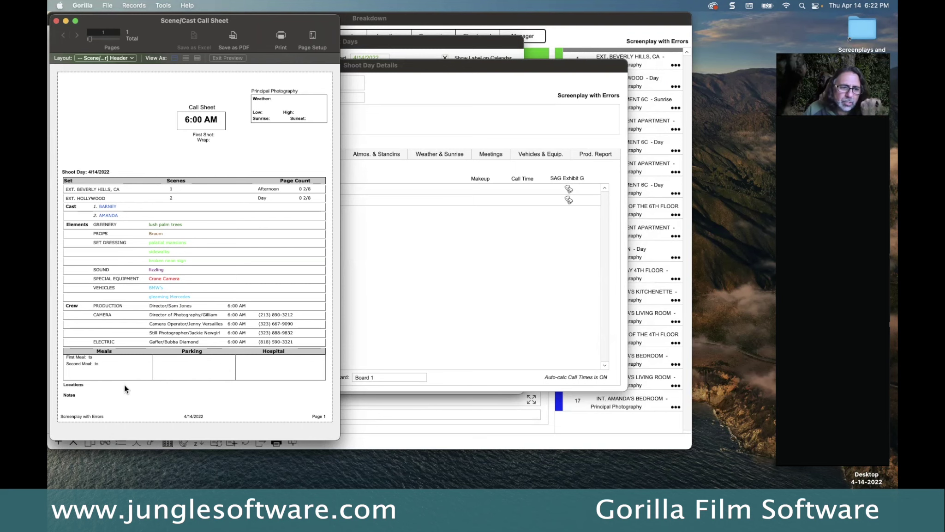
left_click(56, 21)
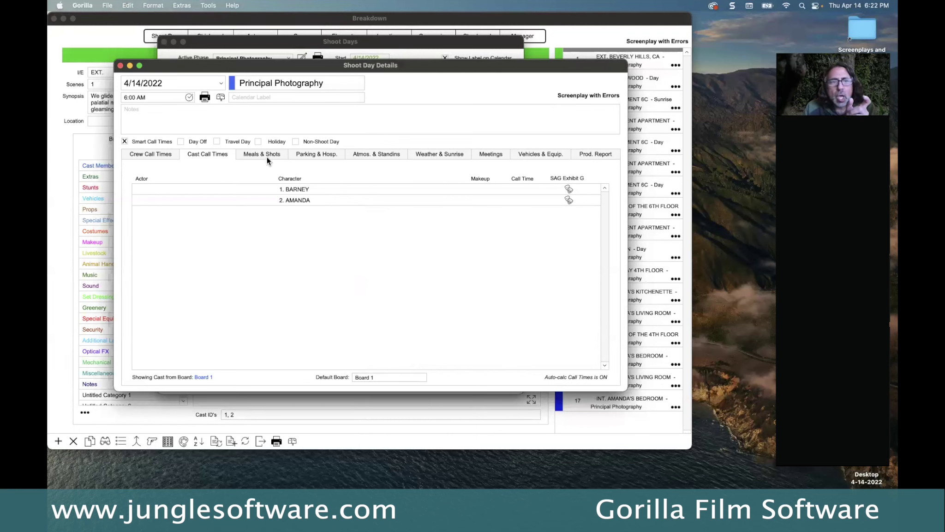
left_click(267, 156)
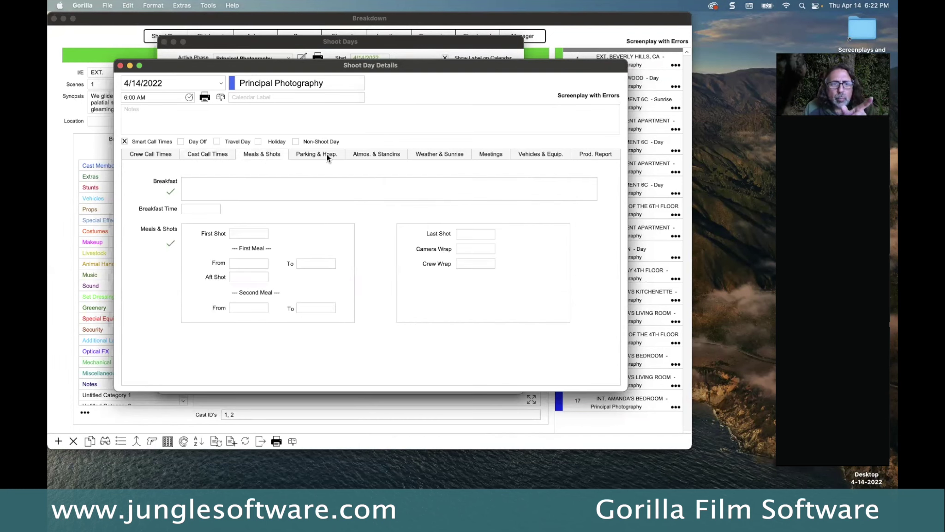
Review the day's atmosphere, stand-ins and meetings, then close Shoot Day Details and the Shoot Days calendar
left_click(362, 156)
left_click(499, 156)
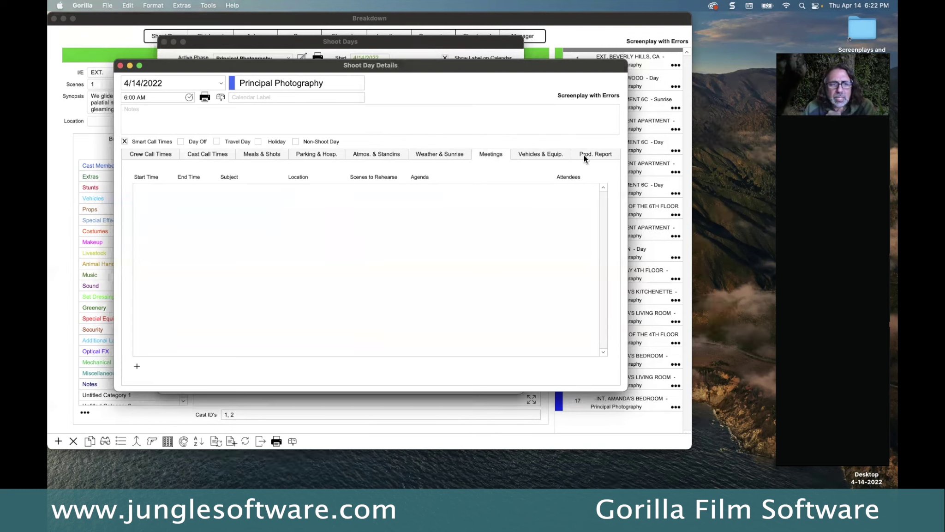
left_click(120, 66)
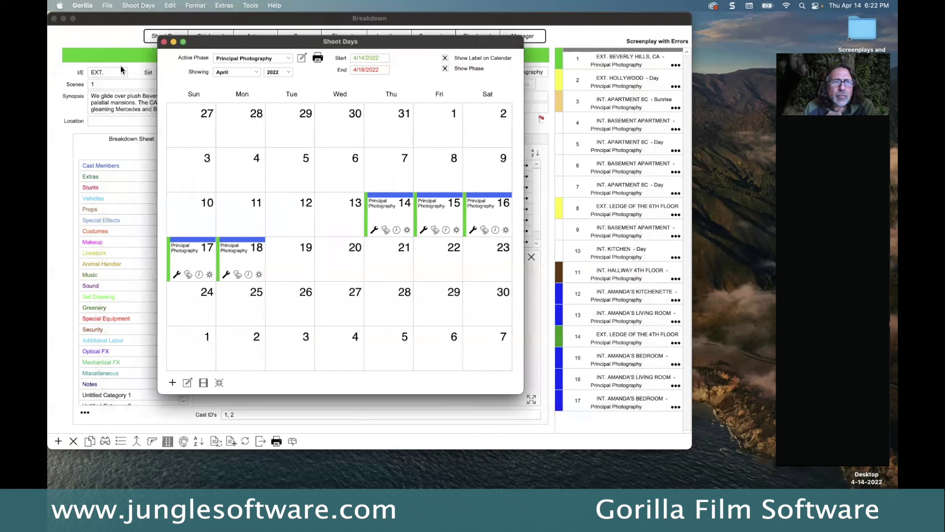
left_click(164, 42)
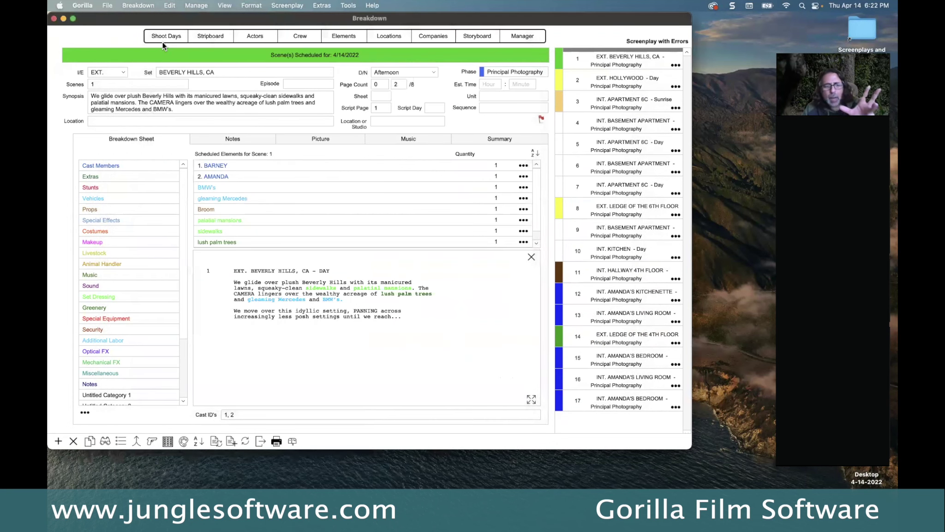
left_click(276, 441)
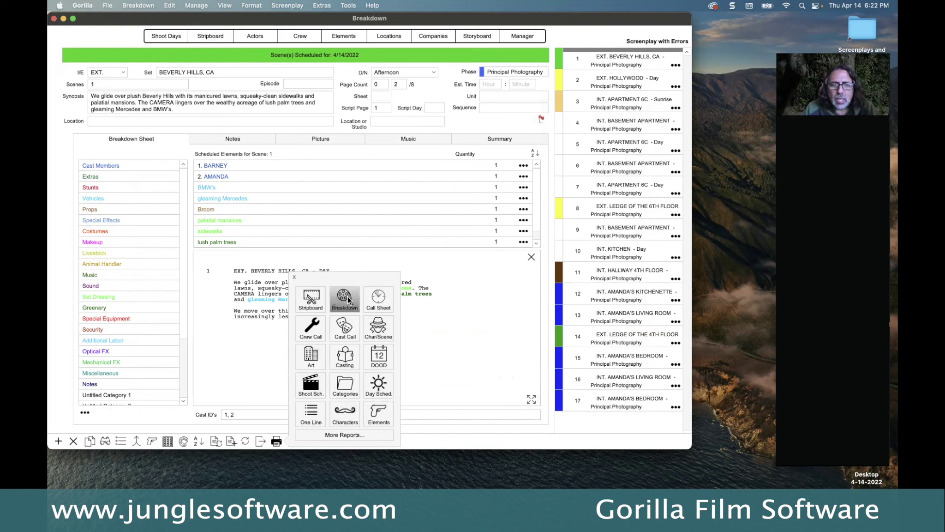
left_click(345, 298)
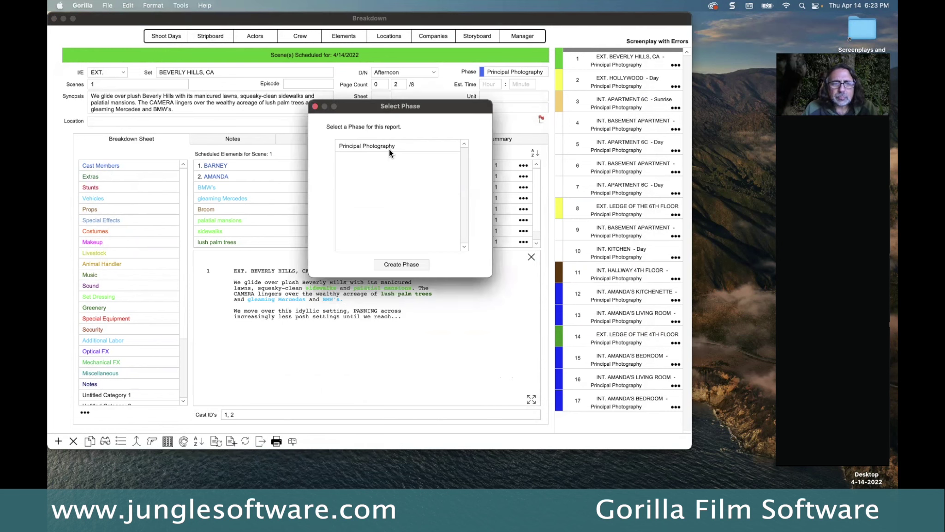
key("super+period")
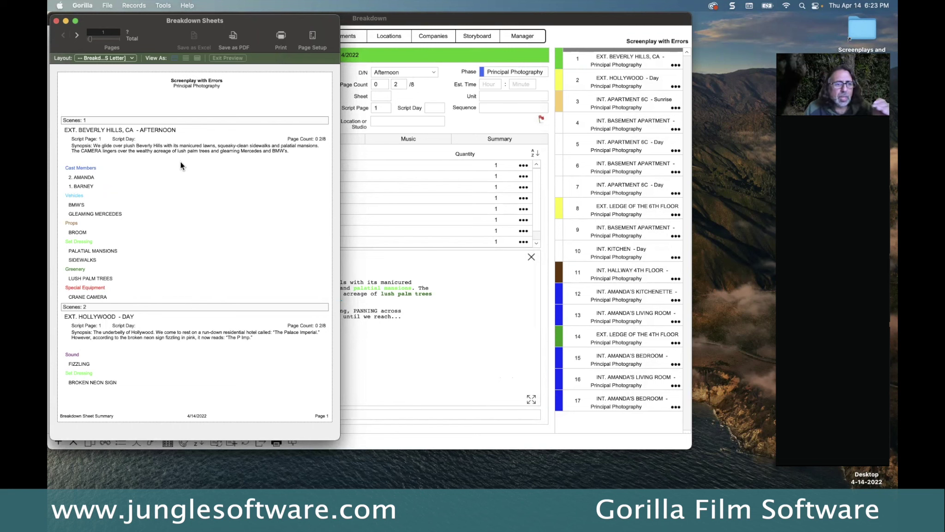
left_click(76, 36)
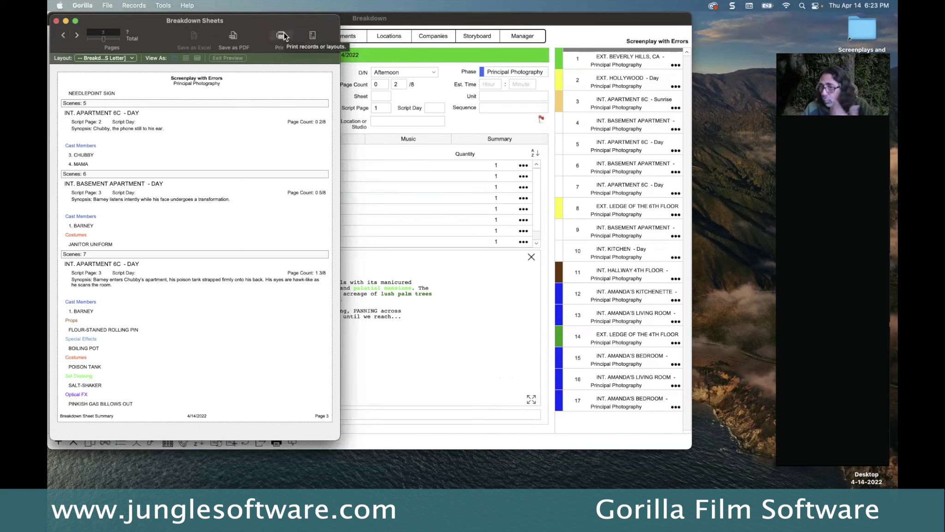
left_click(56, 21)
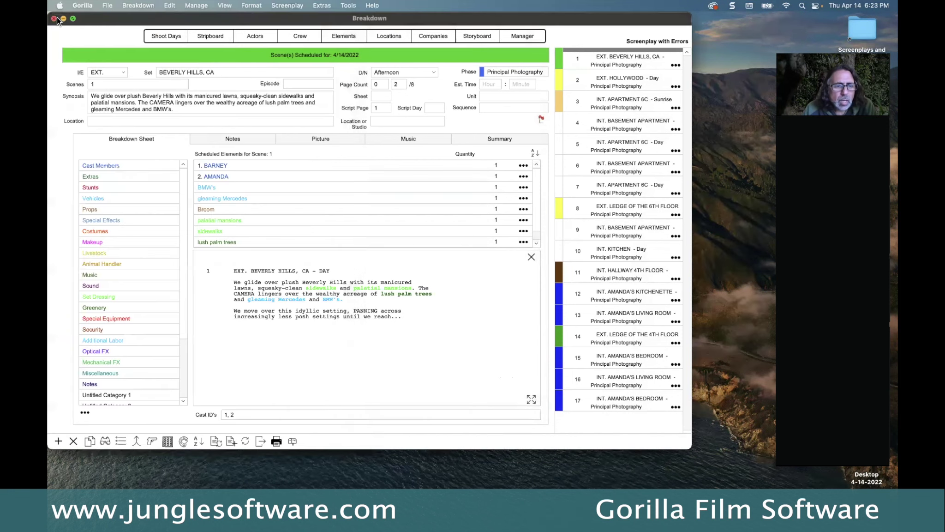
Try the Stripboard quick report, cancel the save warning, then open More Reports for the full list
left_click(276, 441)
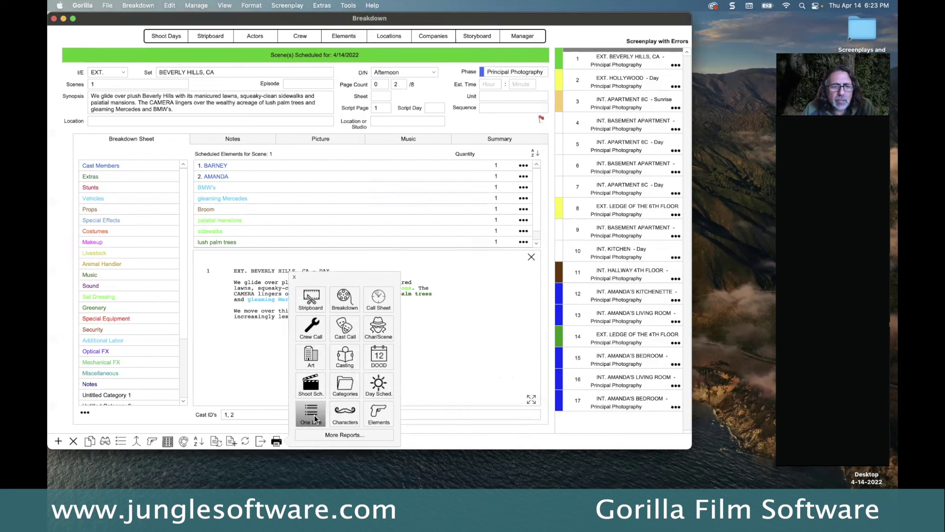
left_click(305, 293)
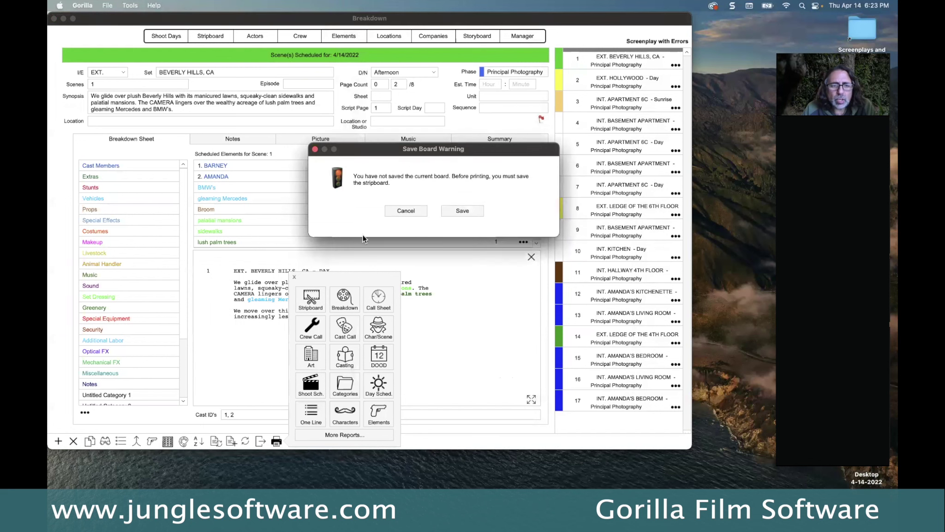
left_click(406, 211)
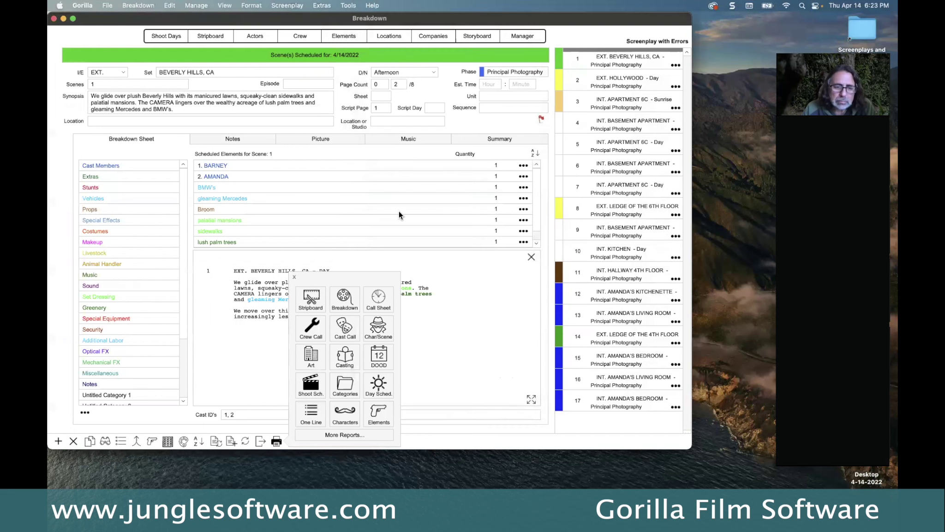
left_click(294, 276)
left_click(277, 441)
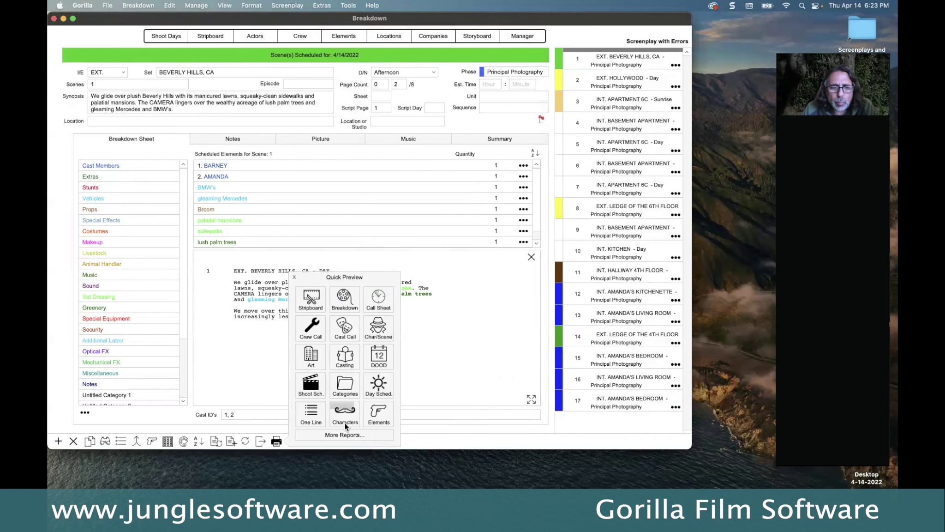
left_click(348, 432)
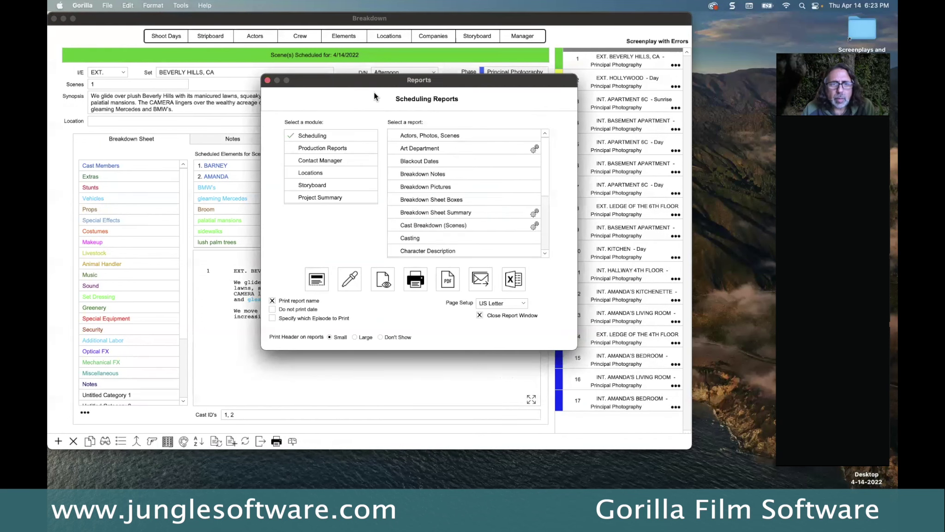
Move the Reports dialog aside, switch to Production Reports, and open the Stripboard sample report
left_click_drag(372, 81, 328, 74)
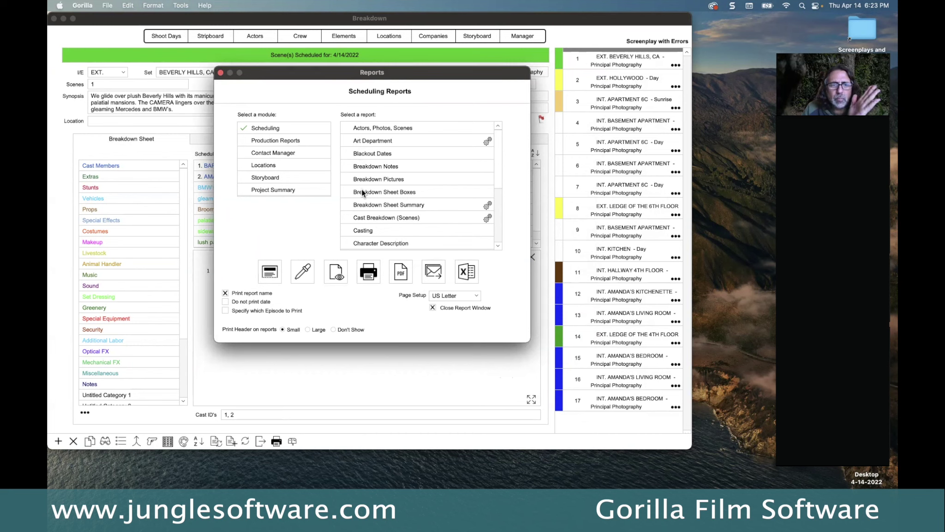
scroll(360, 220, "down", 1)
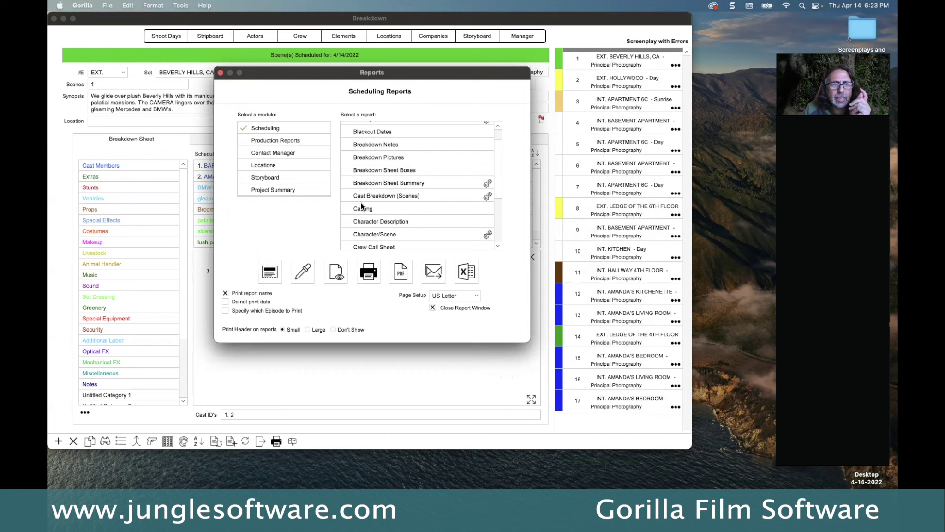
left_click(281, 141)
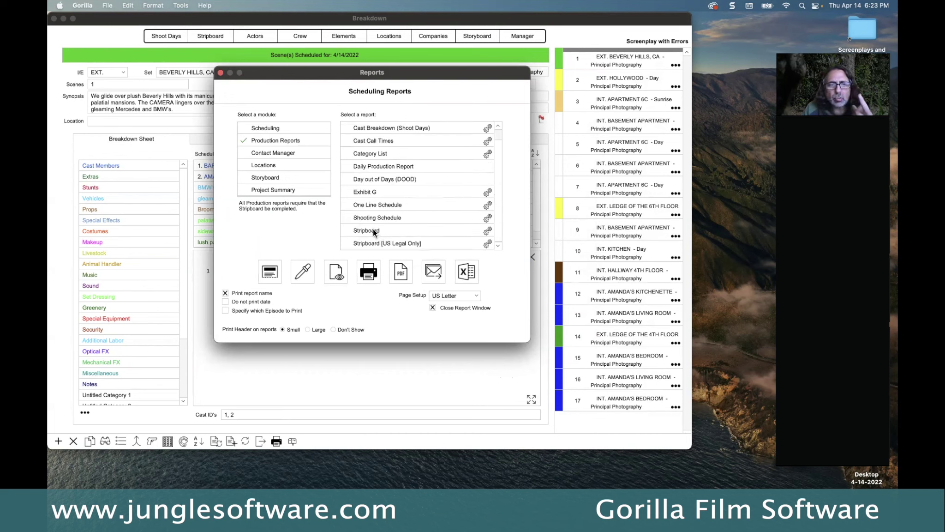
left_click(309, 272)
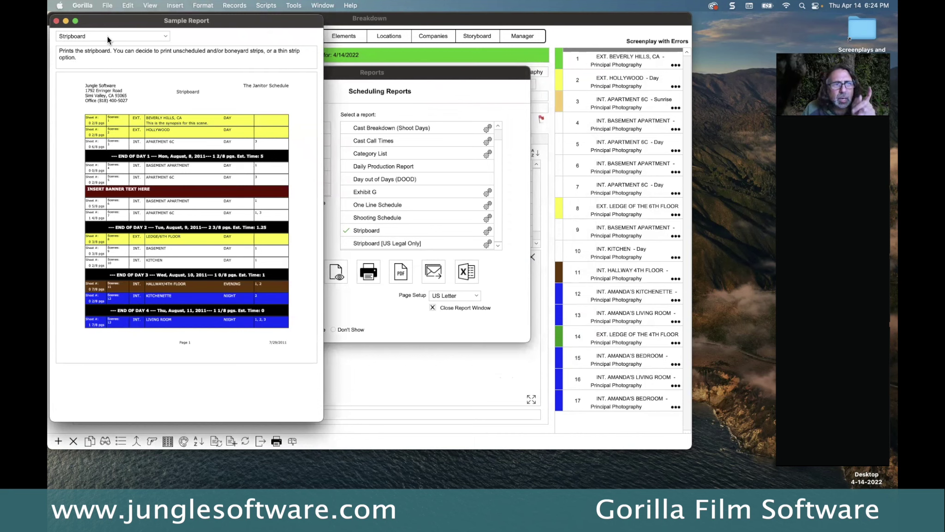
Preview the Day out of Days (DOOD), Day Schedule and Crew Call Sheet samples, then close the preview
left_click(149, 36)
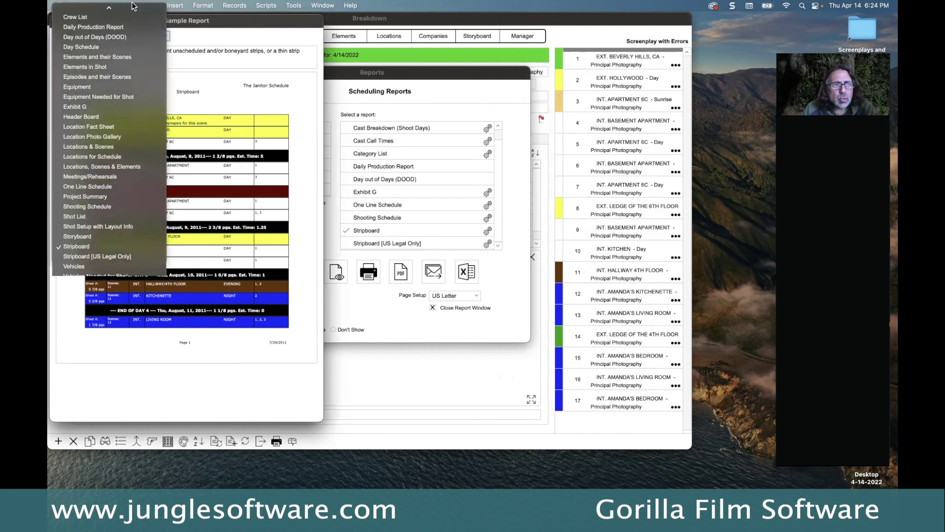
mouse_move(133, 6)
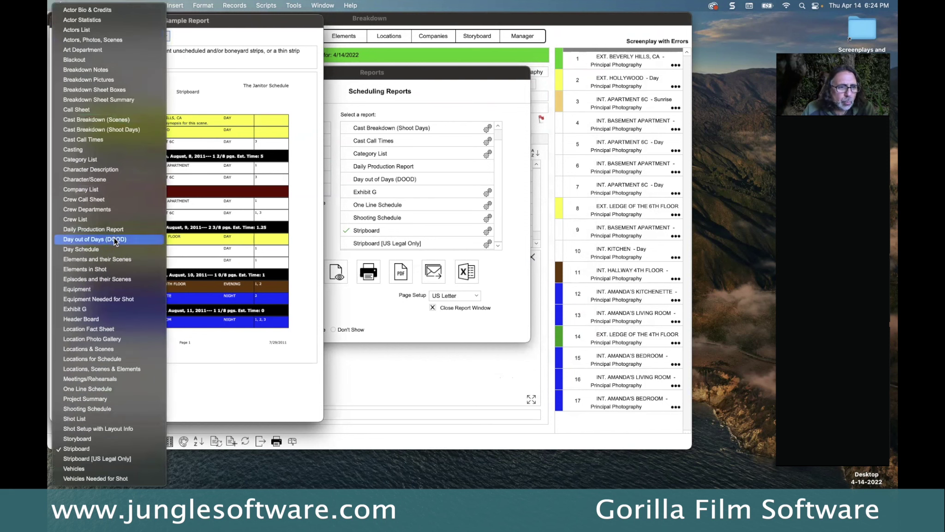
left_click(139, 241)
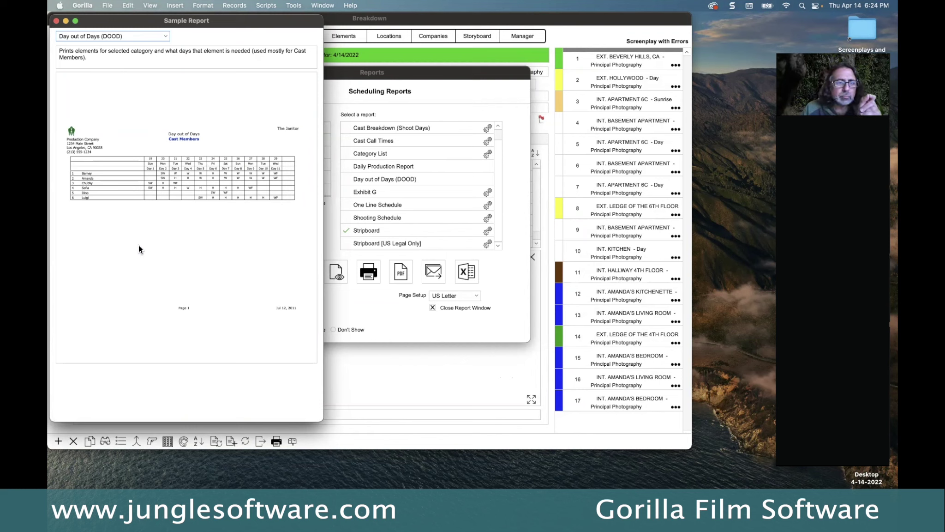
left_click(95, 36)
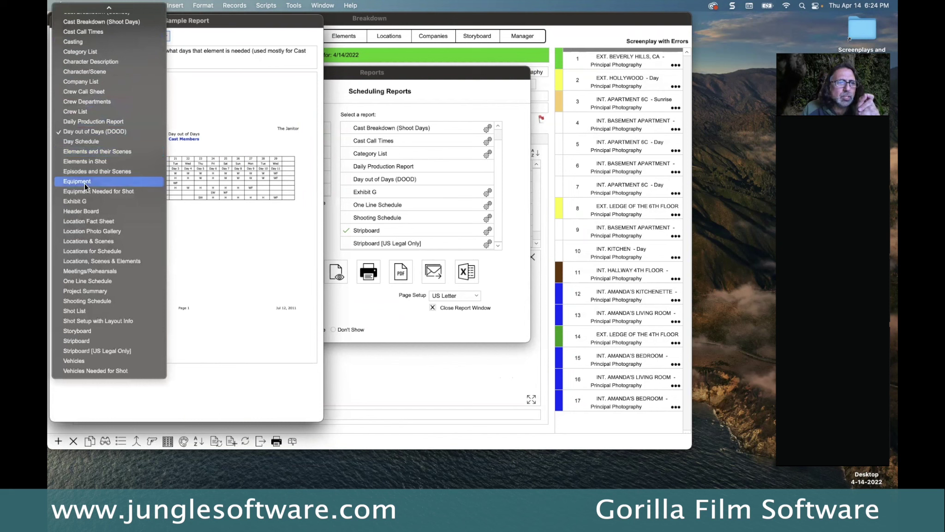
left_click(86, 143)
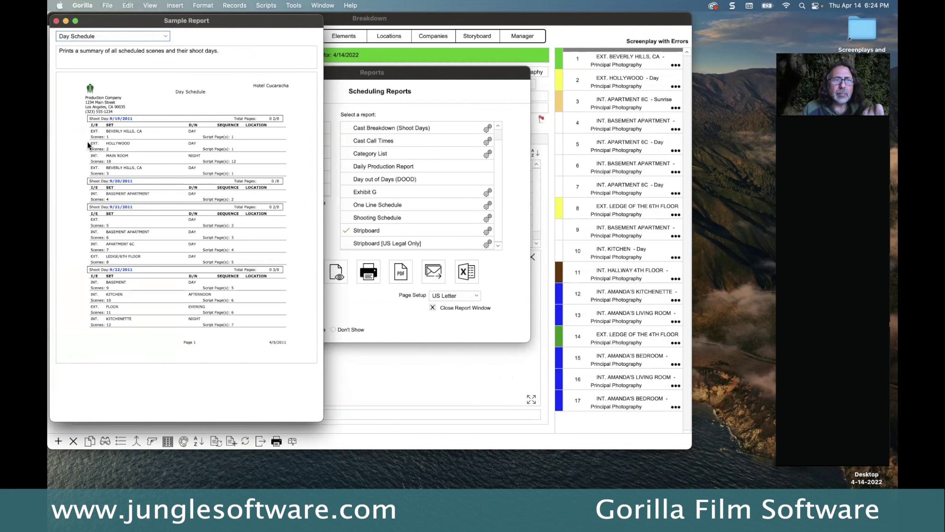
left_click(87, 34)
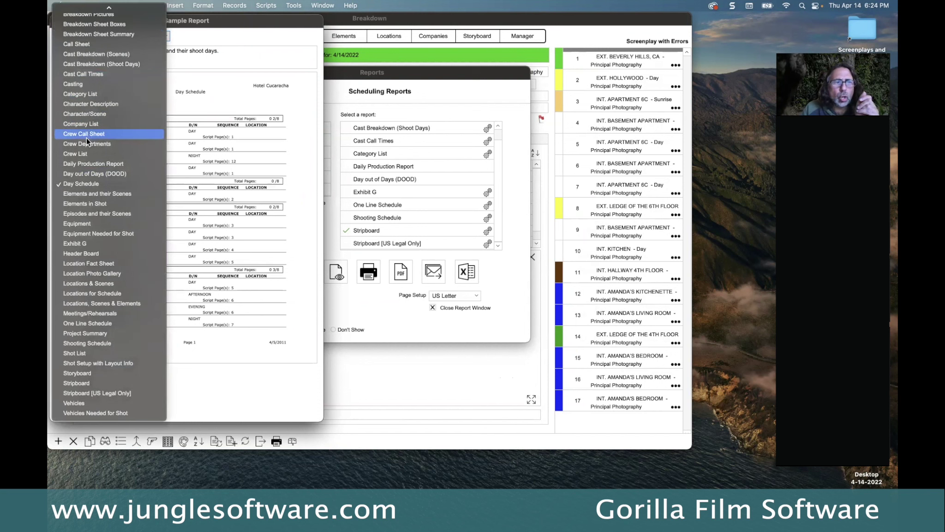
left_click(86, 138)
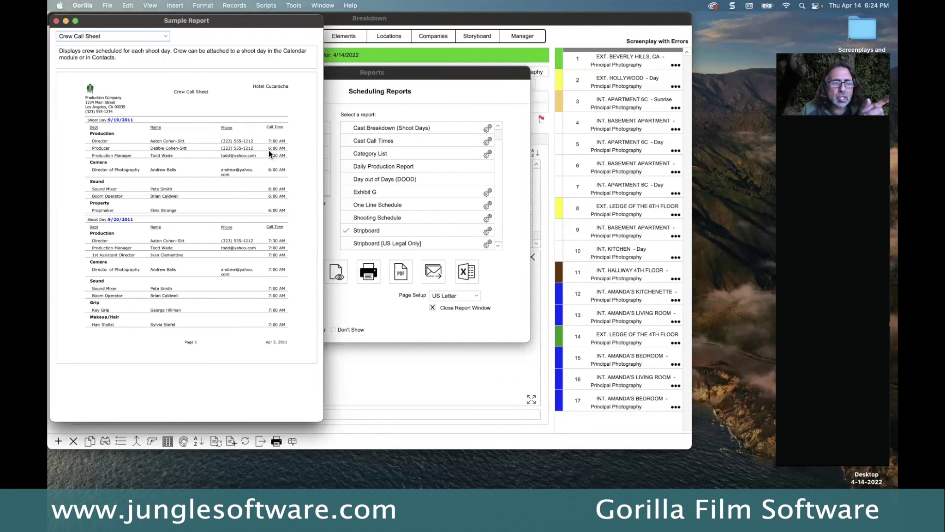
left_click(56, 21)
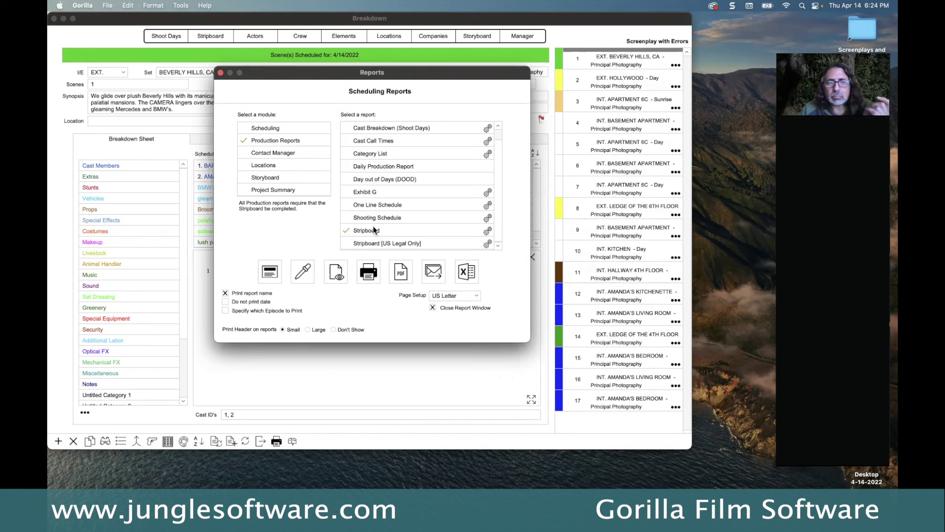
Toggle between Scheduling and Production Reports and inspect the Stripboard report's print options
left_click(265, 129)
scroll(393, 214, "down", 3)
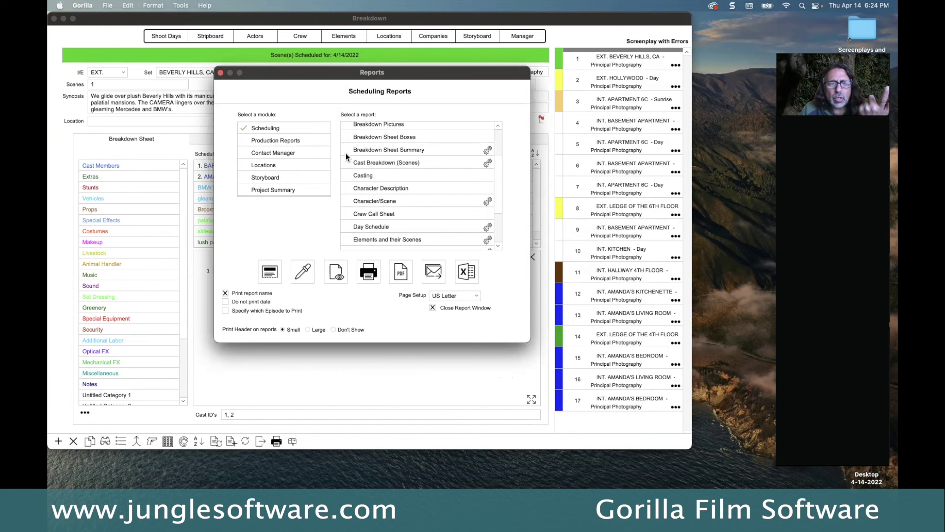
left_click(263, 141)
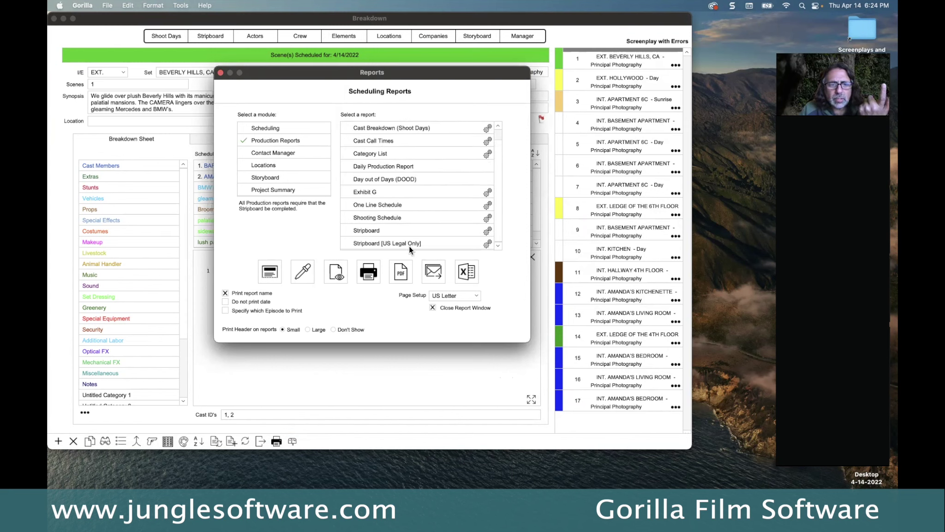
left_click(487, 231)
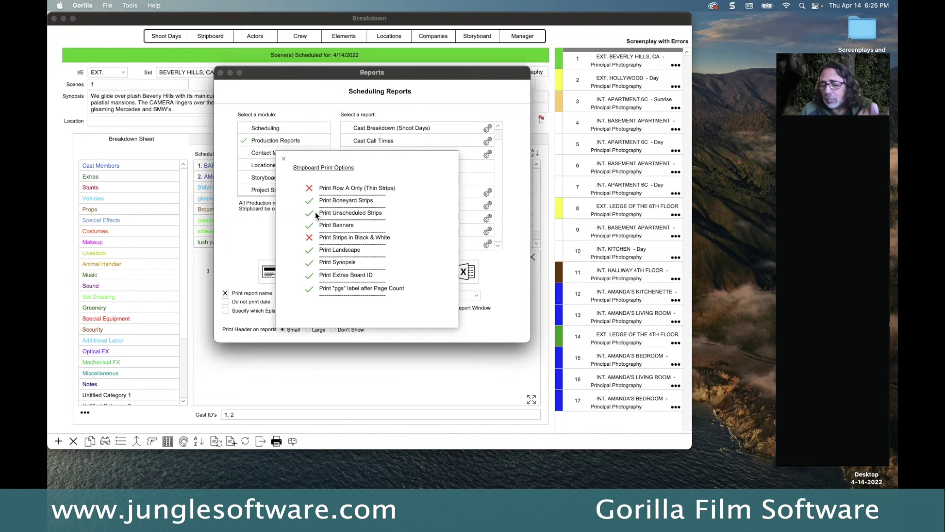
left_click(283, 159)
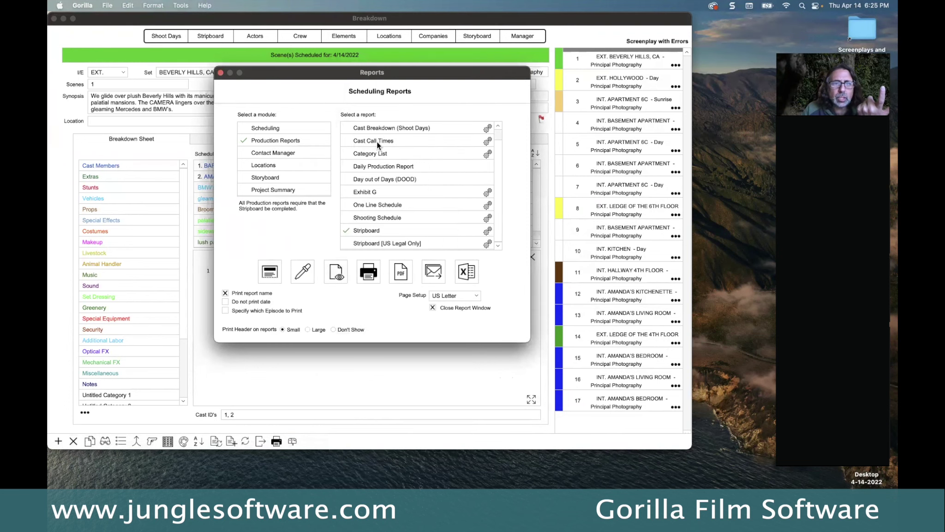
Inspect the Cast Call Times and Call Sheet print options, leaving Call Sheet selected
left_click(487, 141)
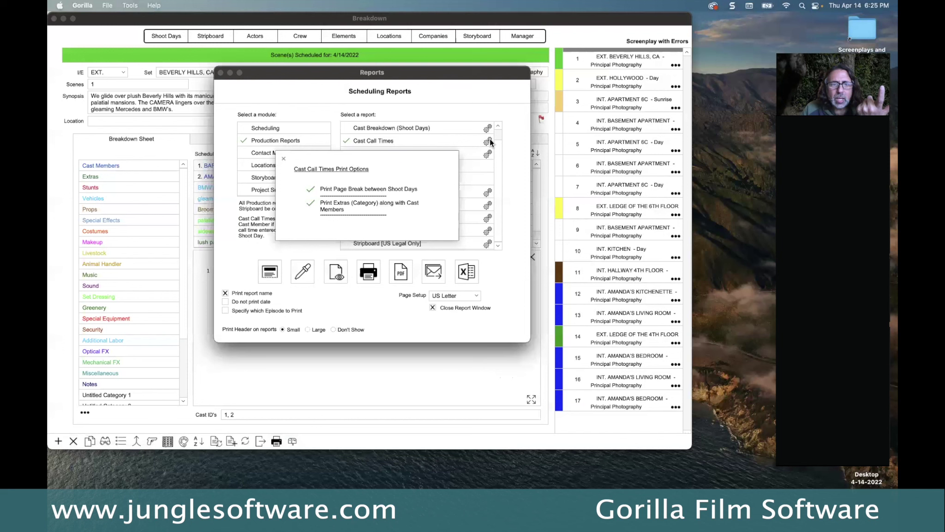
left_click(283, 158)
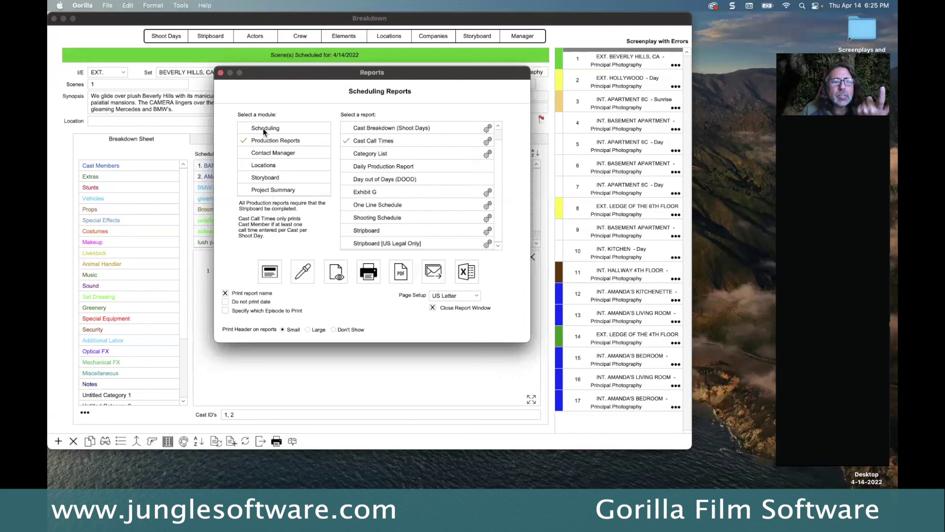
scroll(393, 144, "up", 1)
left_click(388, 129)
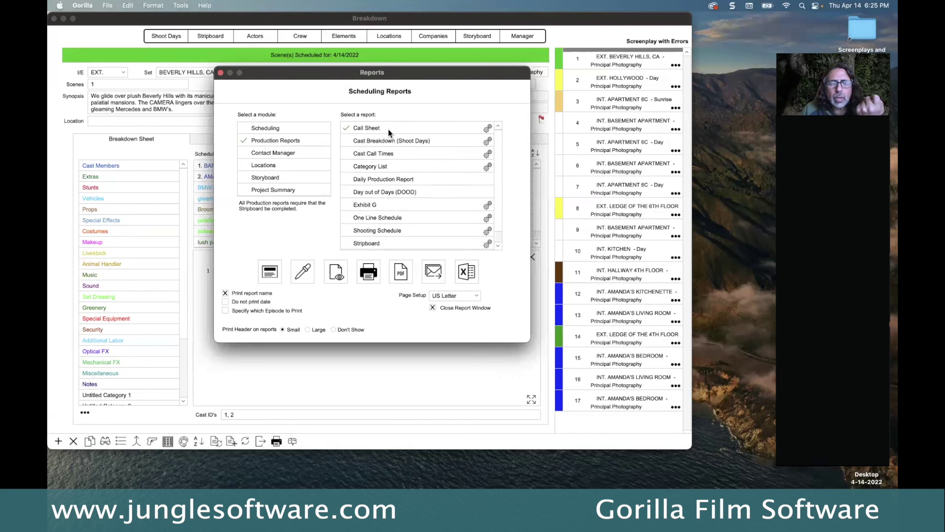
left_click(488, 128)
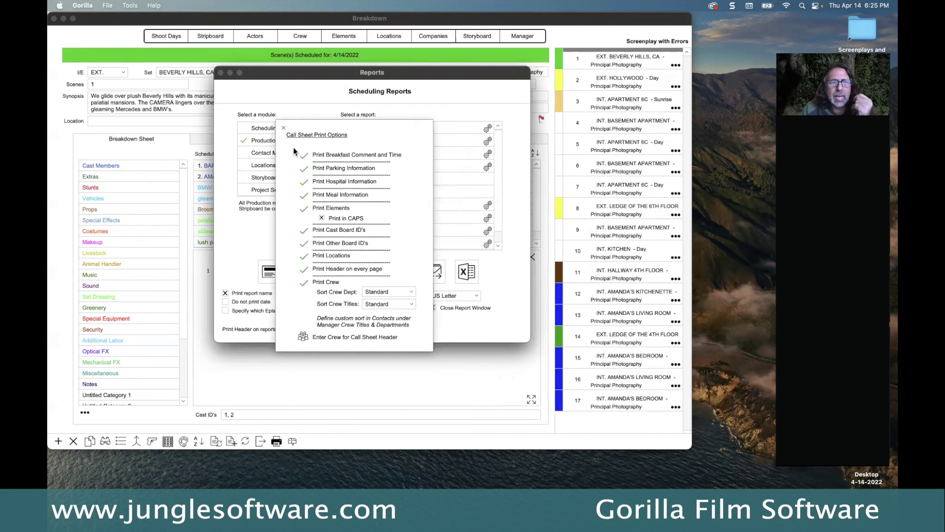
left_click(283, 127)
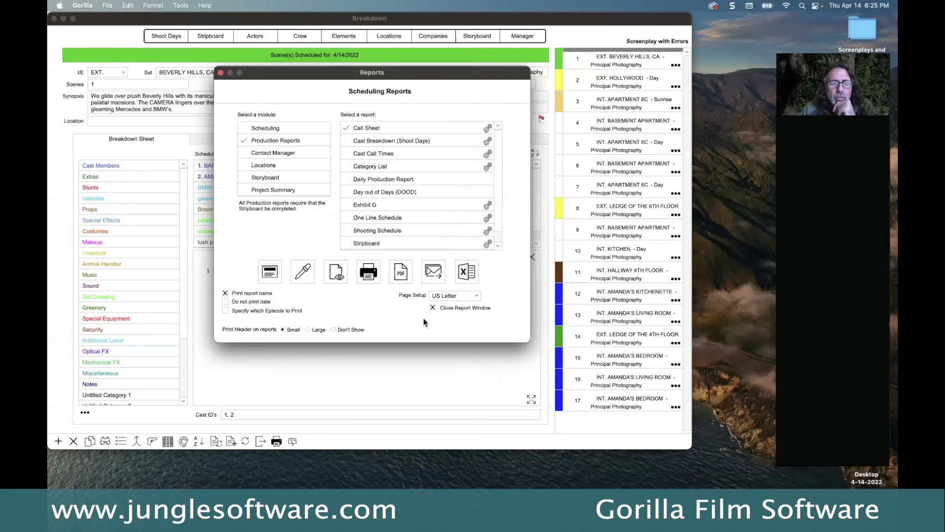
Show the reports exportable to Excel, then close the Reports window
left_click(465, 273)
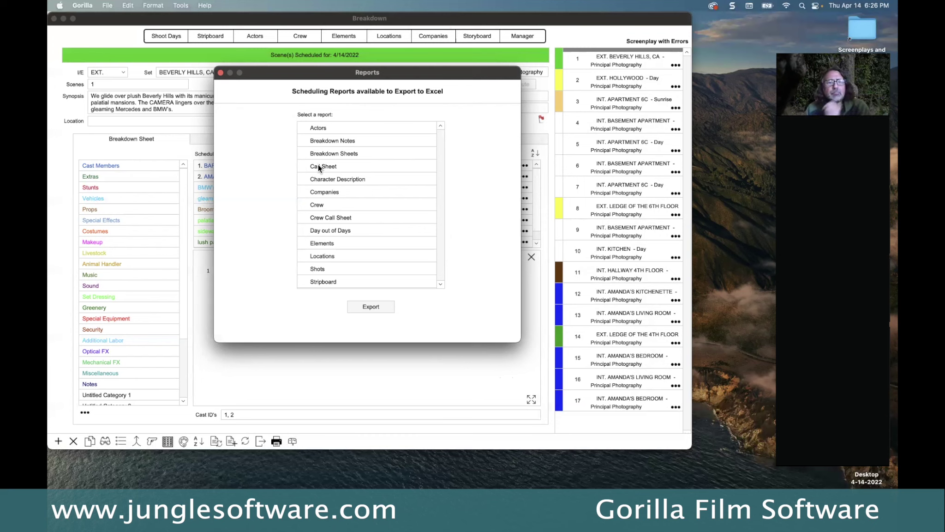
left_click(220, 72)
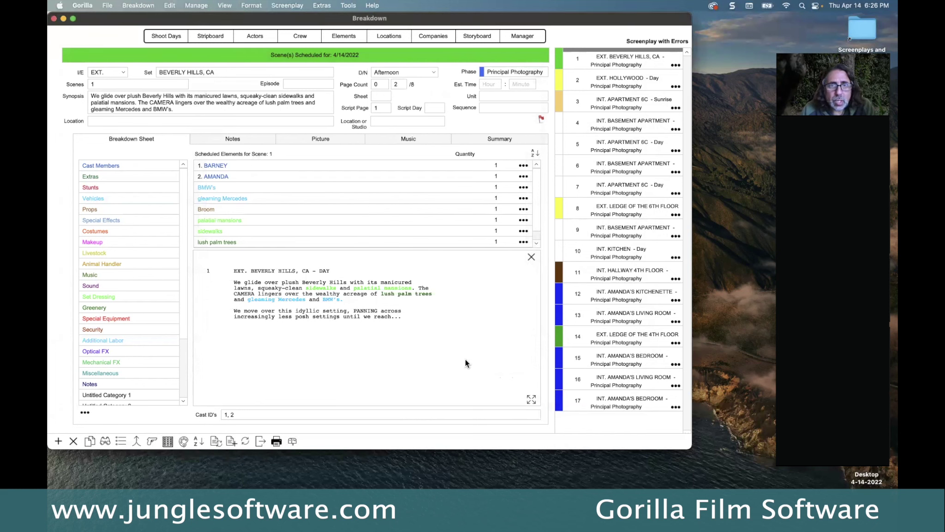
Open Gorilla's Project Manager, then bring up the Call Sheet & Other Reports slide in PowerPoint
left_click(522, 35)
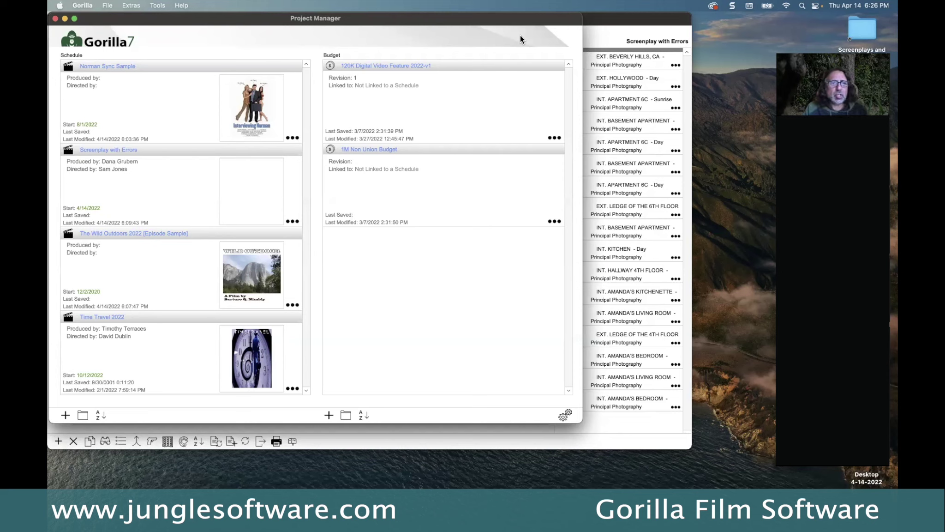
key("super+Tab")
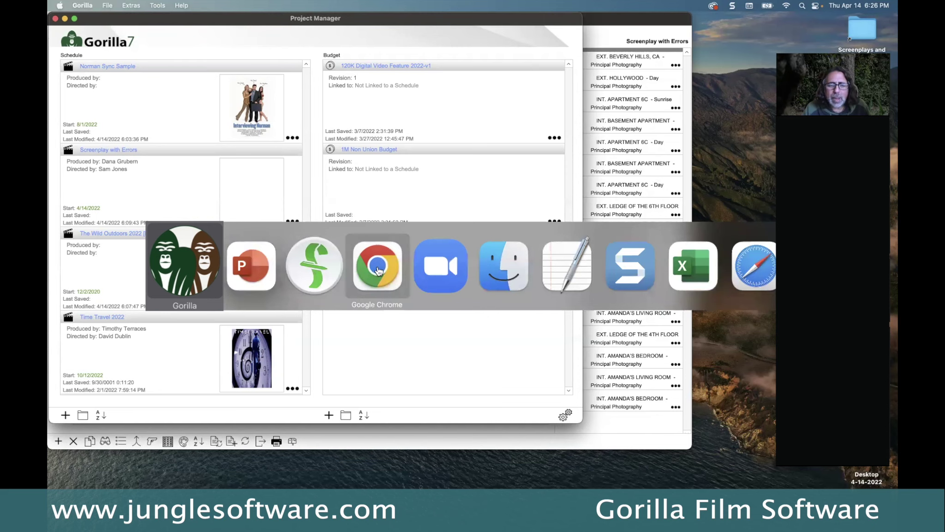
left_click(255, 280)
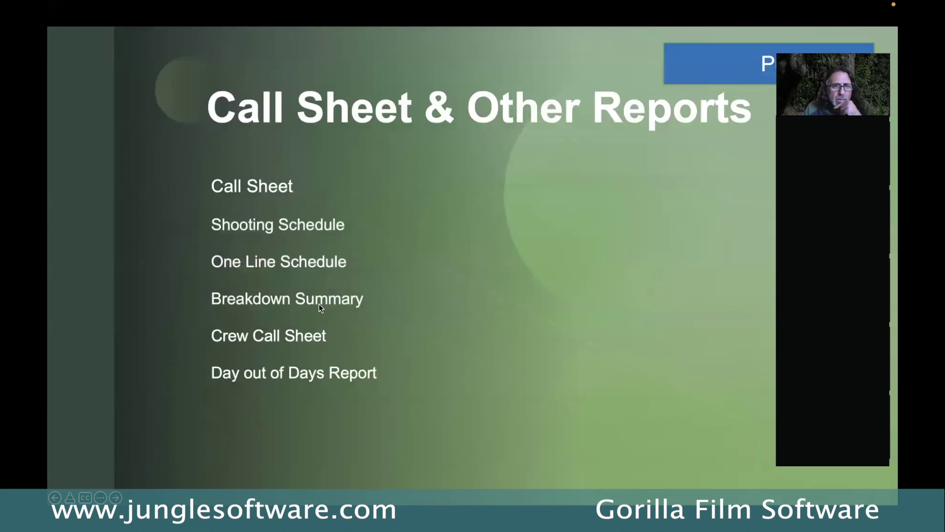
Advance the PowerPoint slideshow to the Question & Answer slide
key("Right")
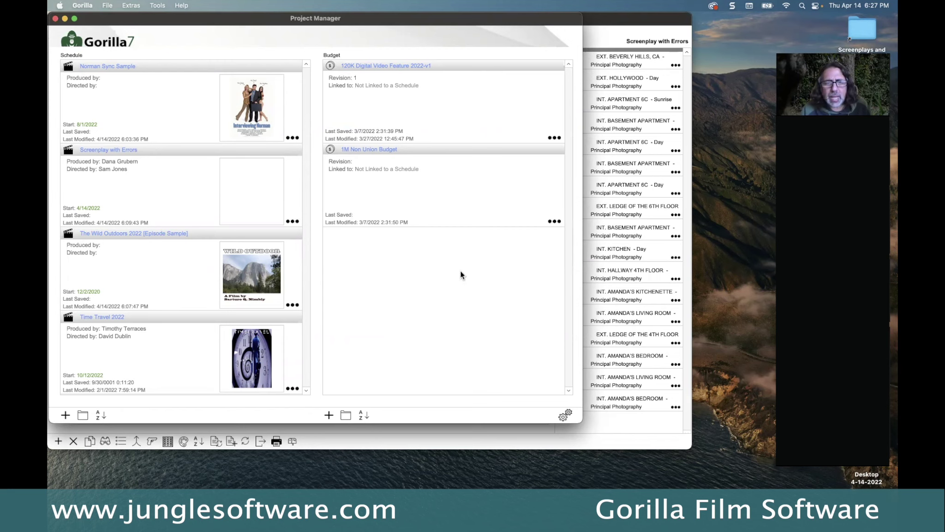
Return to the PowerPoint slideshow, go past the Raffle slide, and exit to editing view
key("super+Tab")
left_click(247, 274)
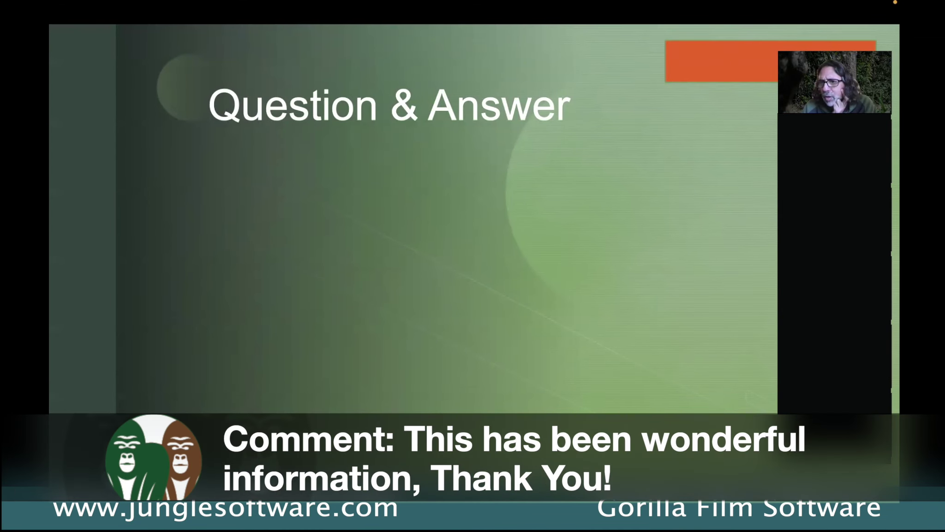
left_click(629, 388)
left_click(628, 389)
left_click(557, 321)
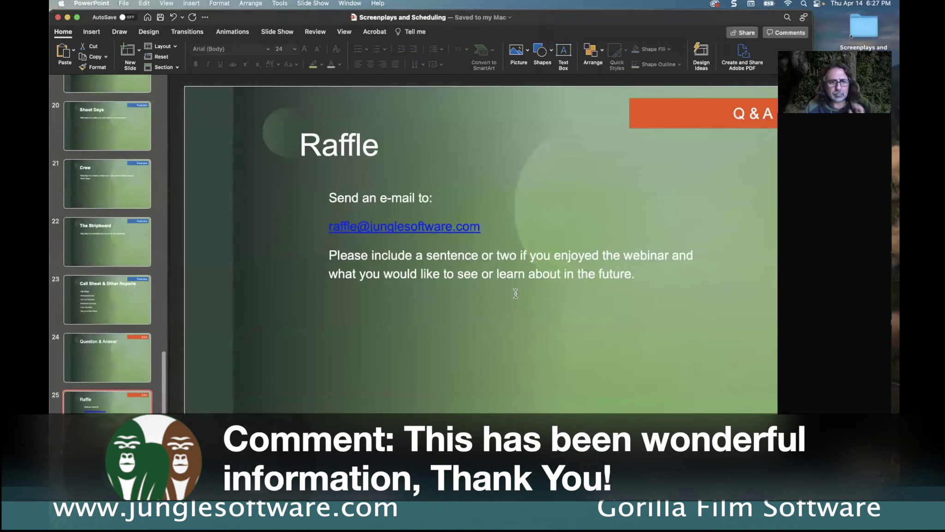
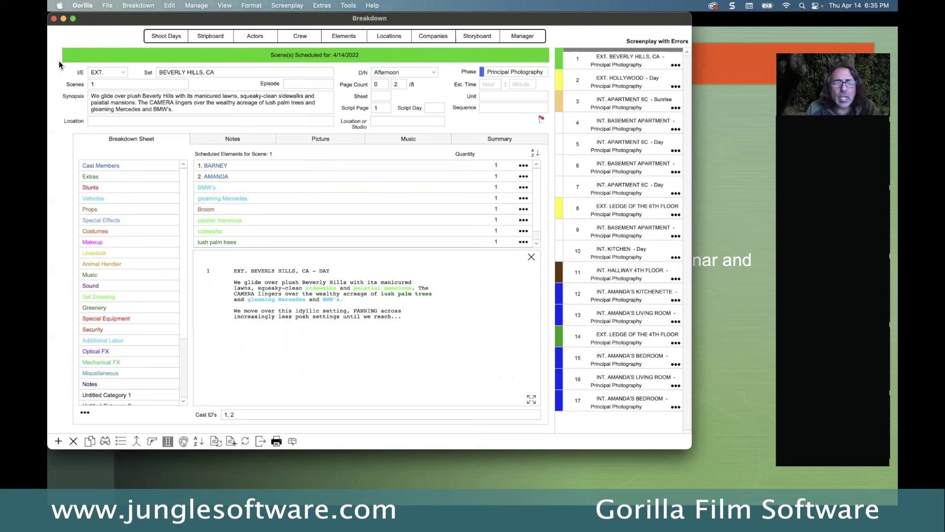
Duplicate scene 1's breakdown sheet, replace the '-copy' suffix to make scene 1B, then reopen scene 1
left_click(144, 6)
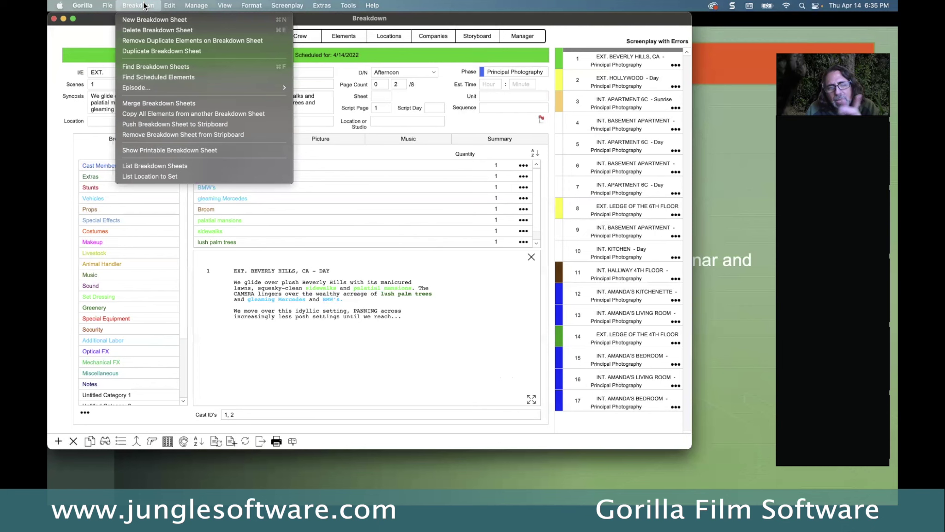
left_click(146, 55)
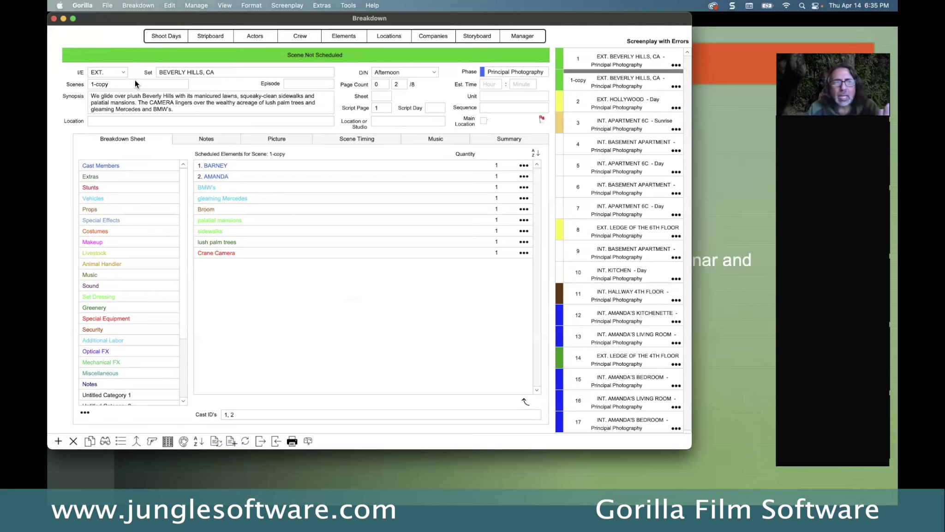
left_click(120, 83)
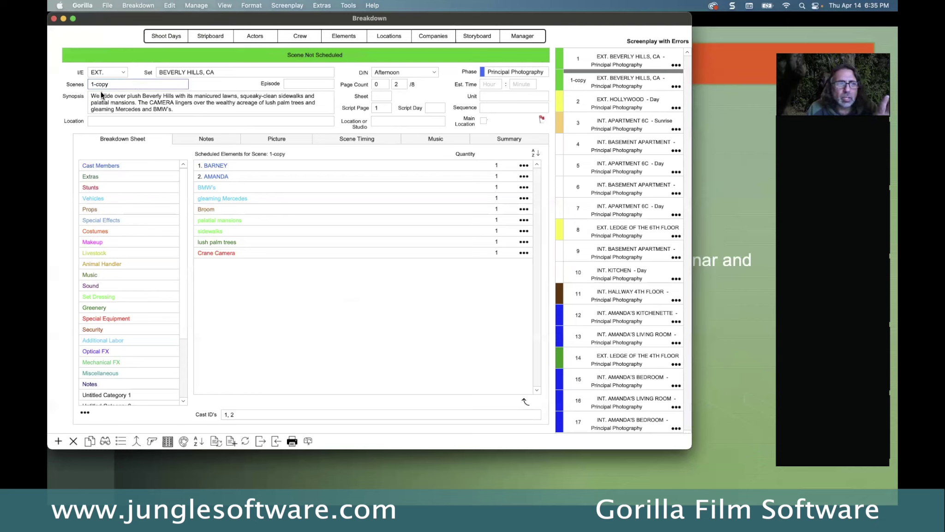
left_click_drag(95, 84, 132, 84)
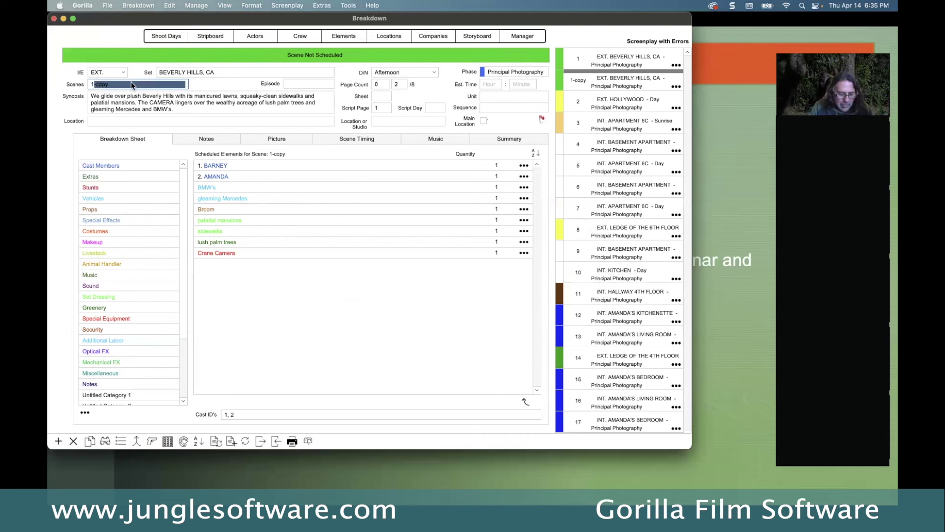
type("B")
key("Return")
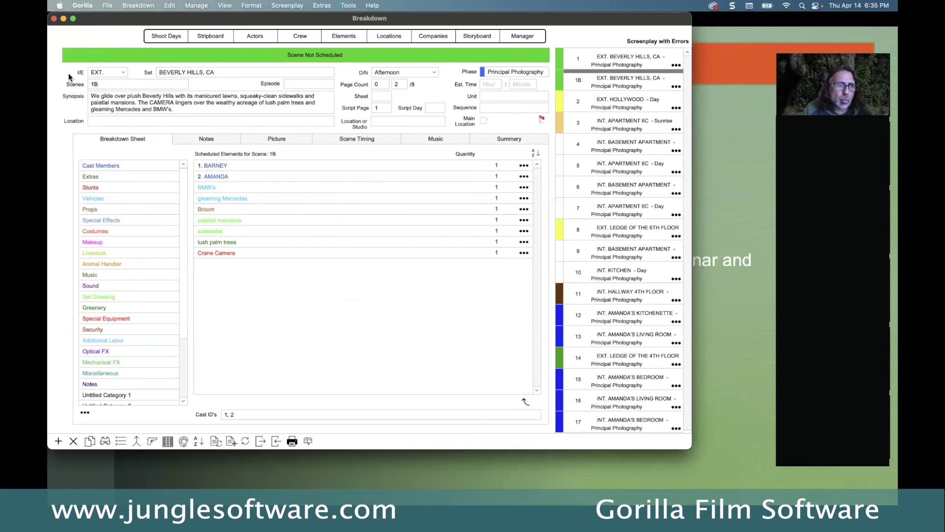
left_click(607, 60)
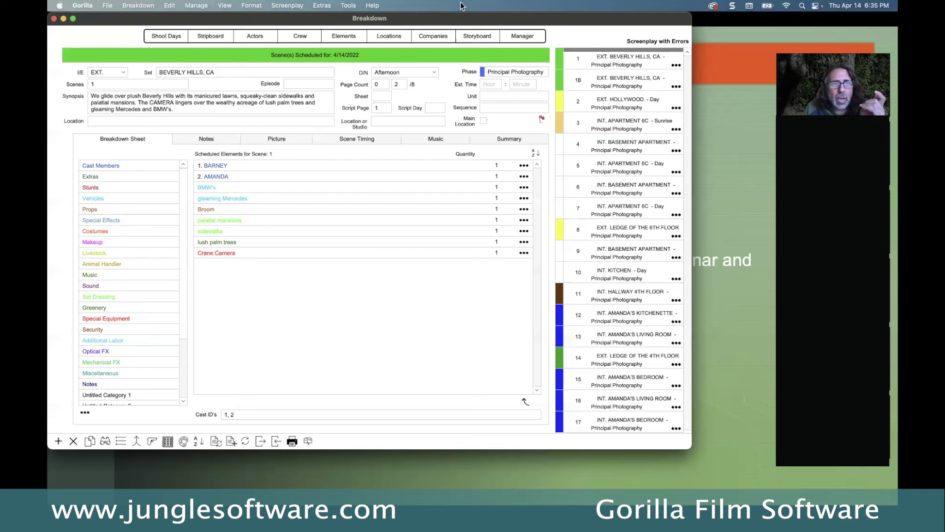
On the stripboard, move strip 1B to the start of day 2, put scene 1 after scene 2, and save
left_click(211, 36)
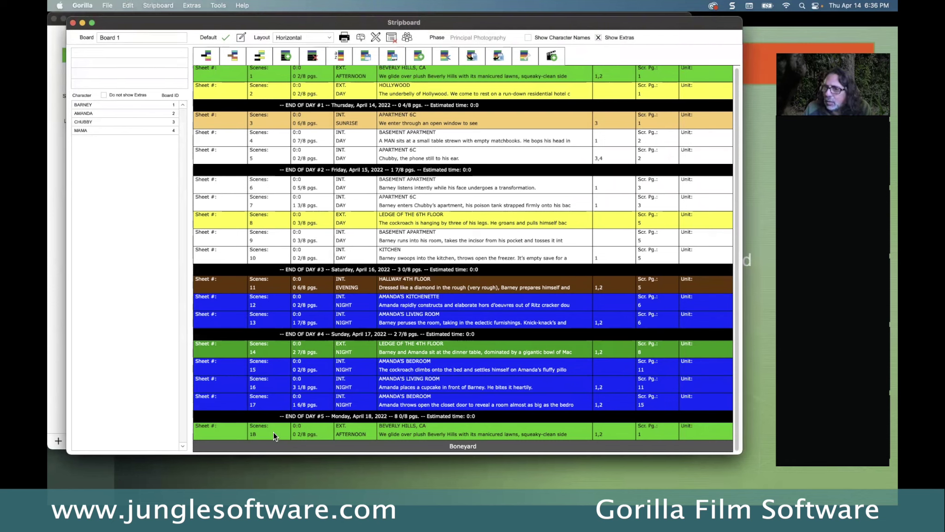
left_click_drag(274, 431, 313, 89)
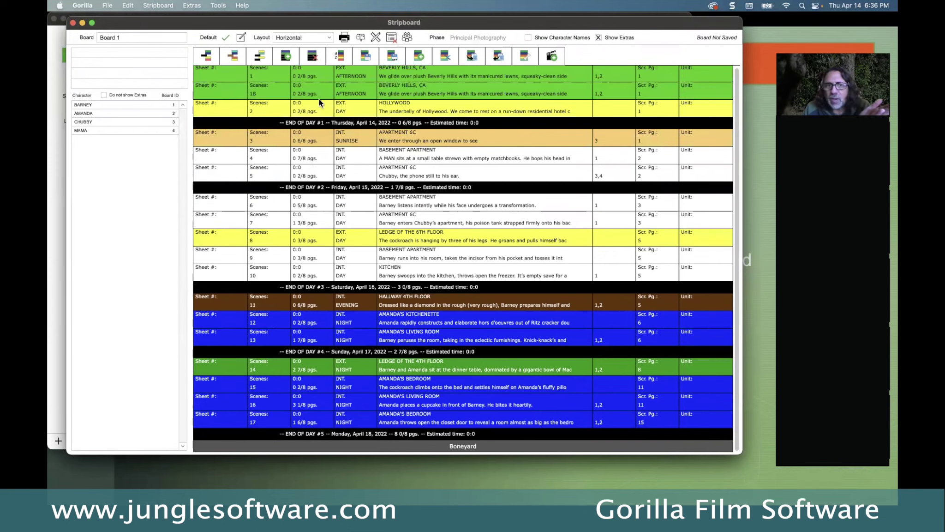
left_click_drag(319, 90, 316, 119)
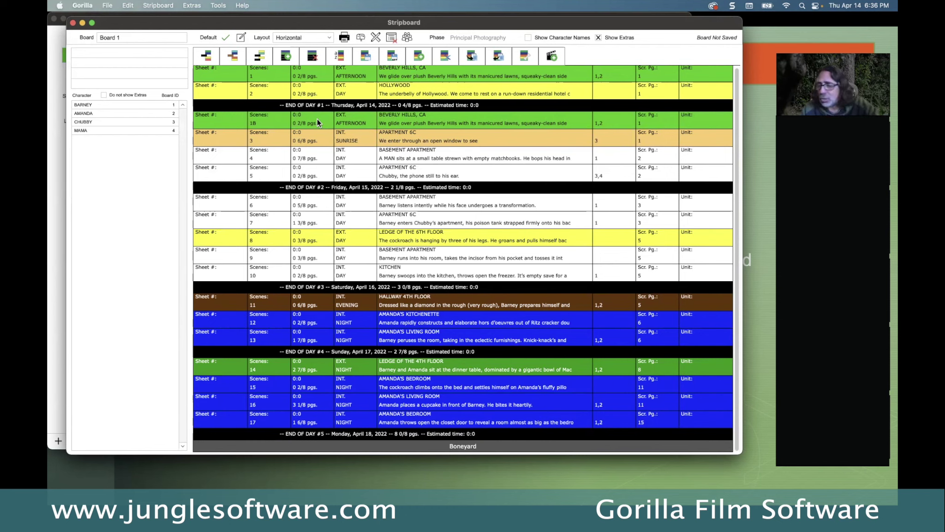
left_click_drag(277, 75, 285, 95)
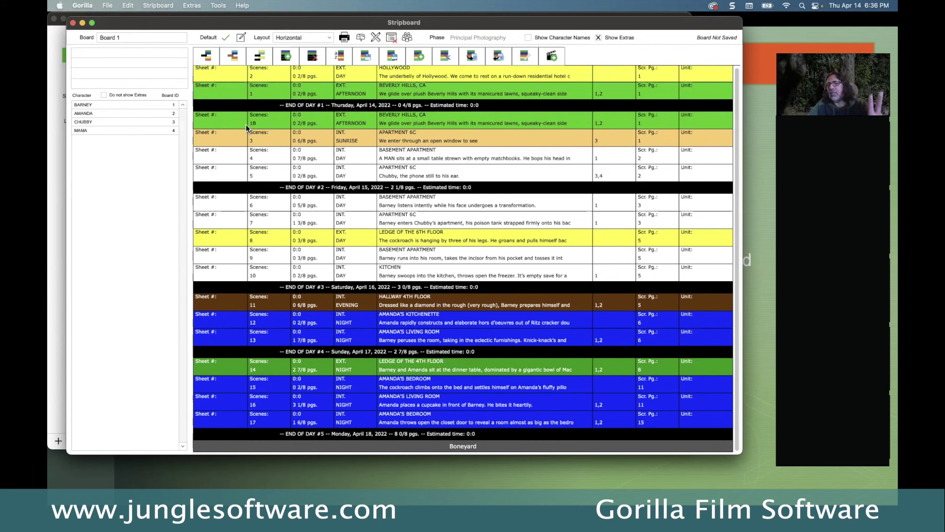
left_click(366, 58)
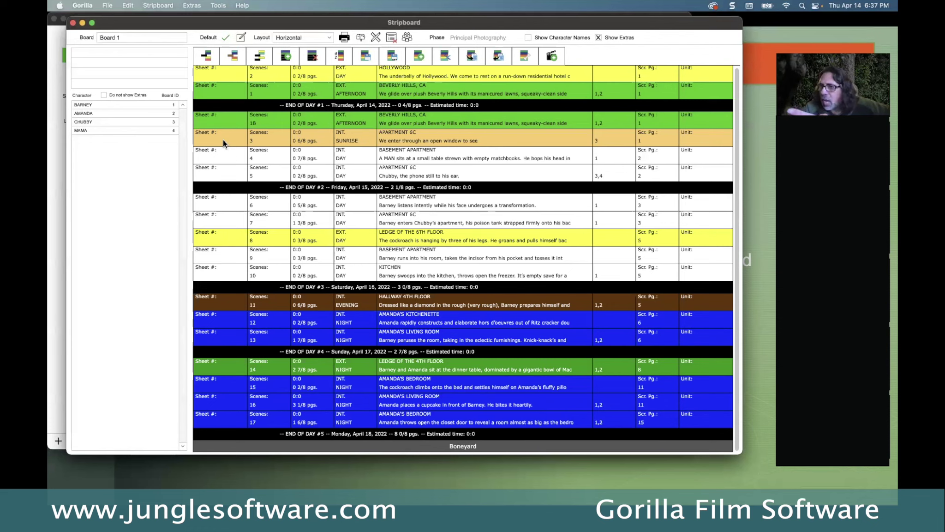
Open and close Strip Design, confirm updating the stripboard, then close the stripboard
left_click(377, 38)
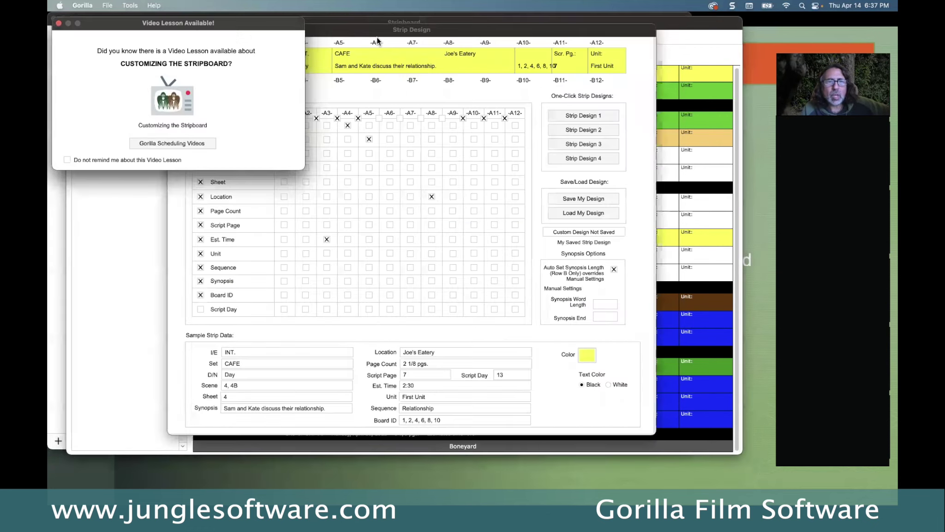
left_click(58, 23)
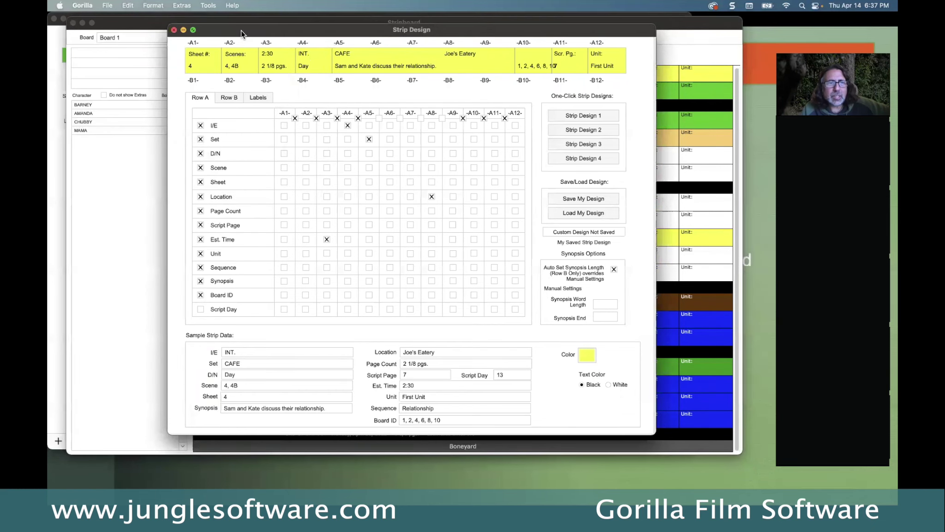
left_click_drag(241, 31, 337, 64)
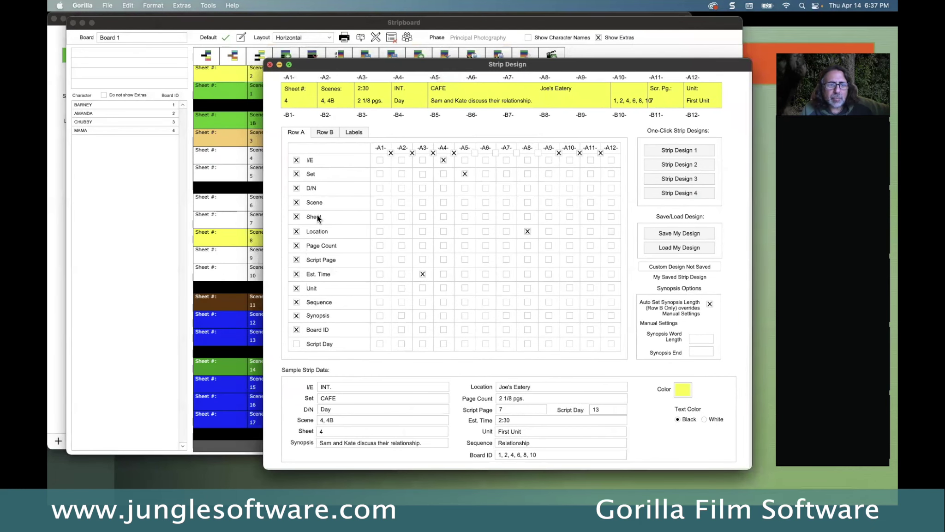
left_click_drag(311, 64, 219, 38)
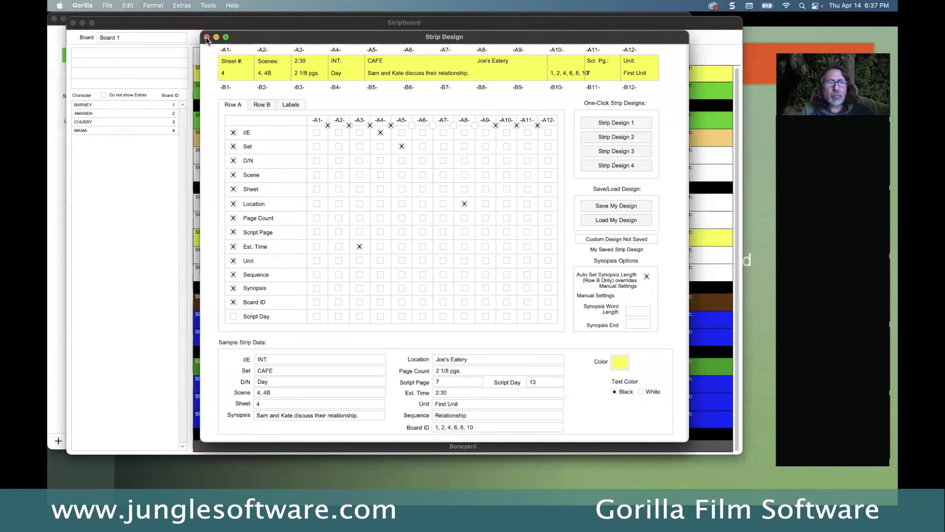
left_click(205, 36)
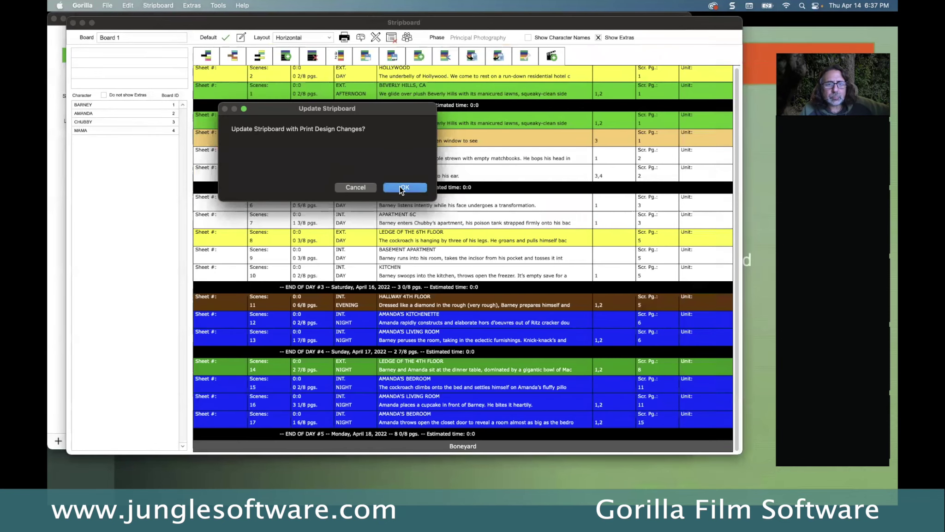
left_click(400, 187)
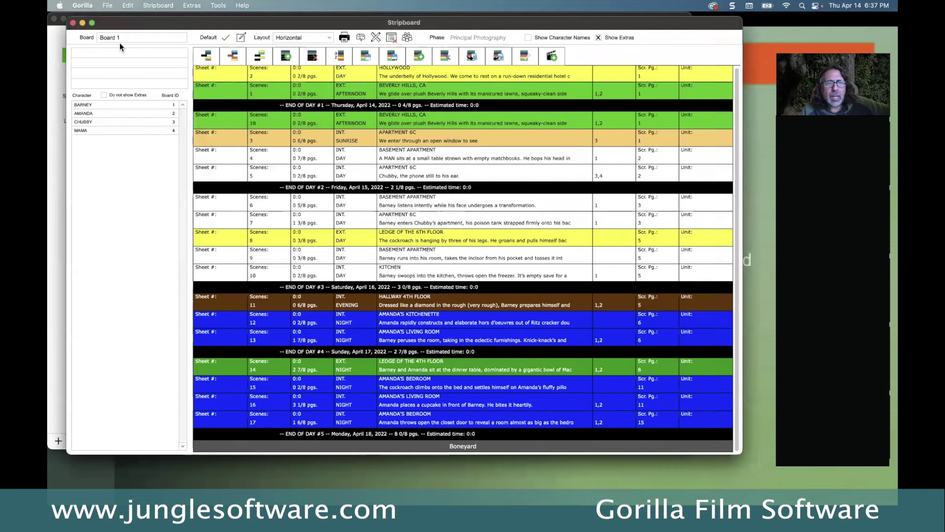
left_click(73, 22)
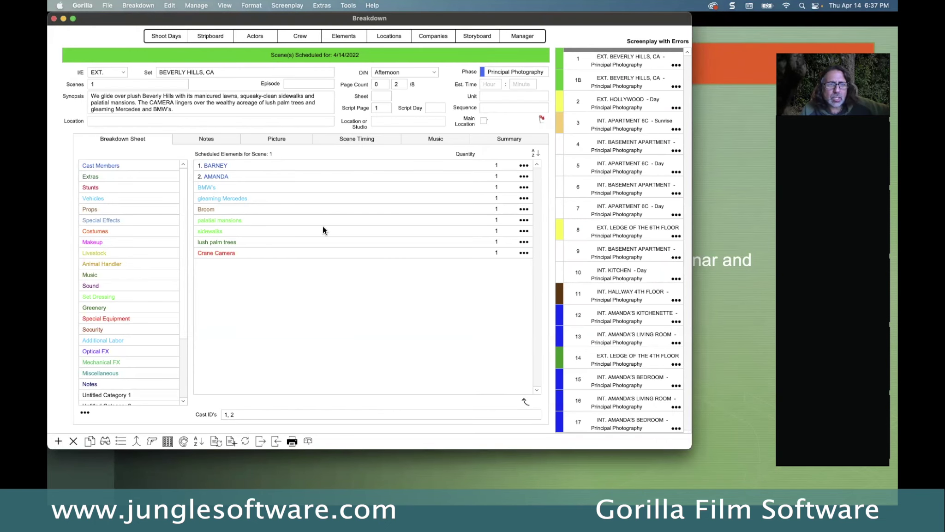
Renumber Sheets from the List Breakdown Sheets window so all 18 sheets run in scene order
key("super+l")
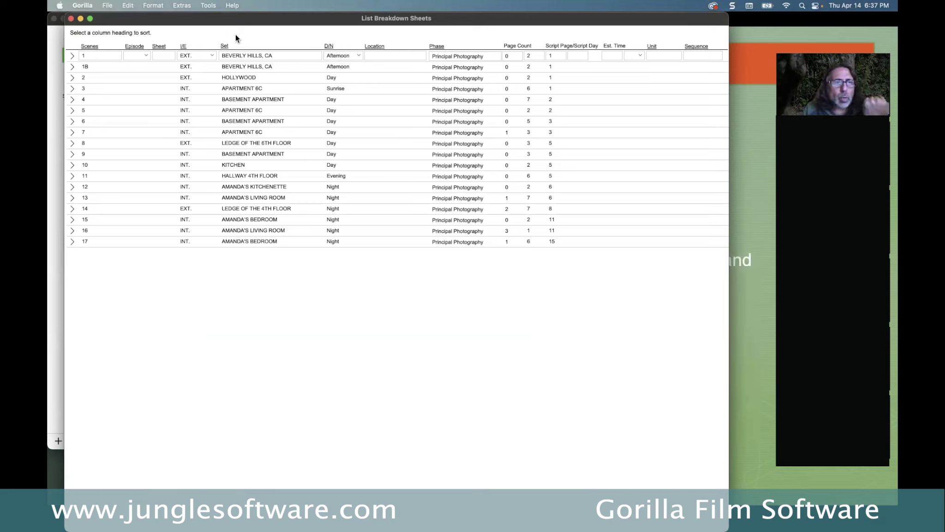
left_click(107, 5)
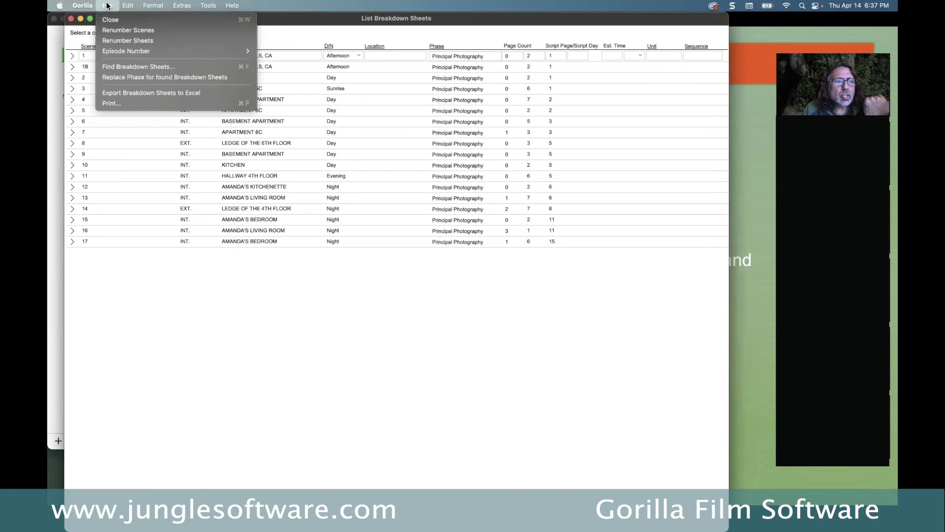
left_click(115, 41)
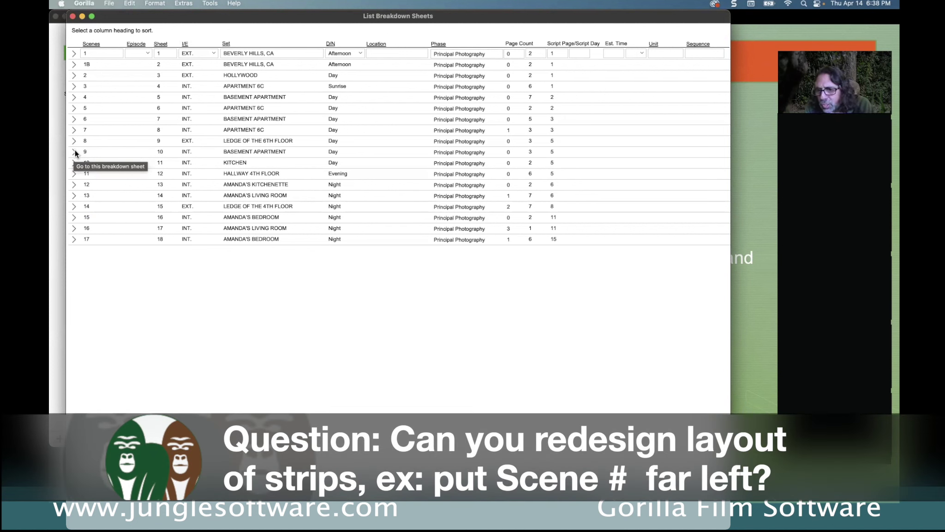
left_click(72, 17)
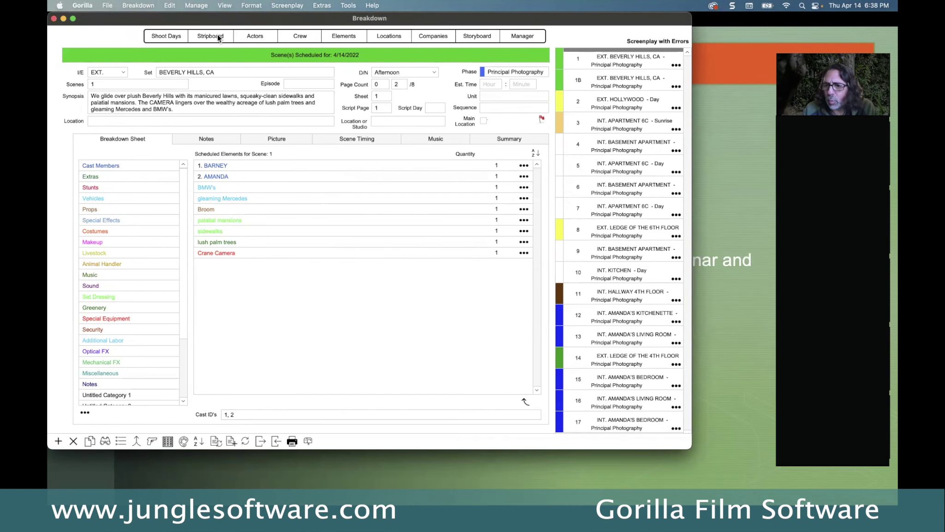
Apply ready-made Strip Design 2, then Strip Design 3, putting location leftmost before I/E, set and scene
left_click(217, 36)
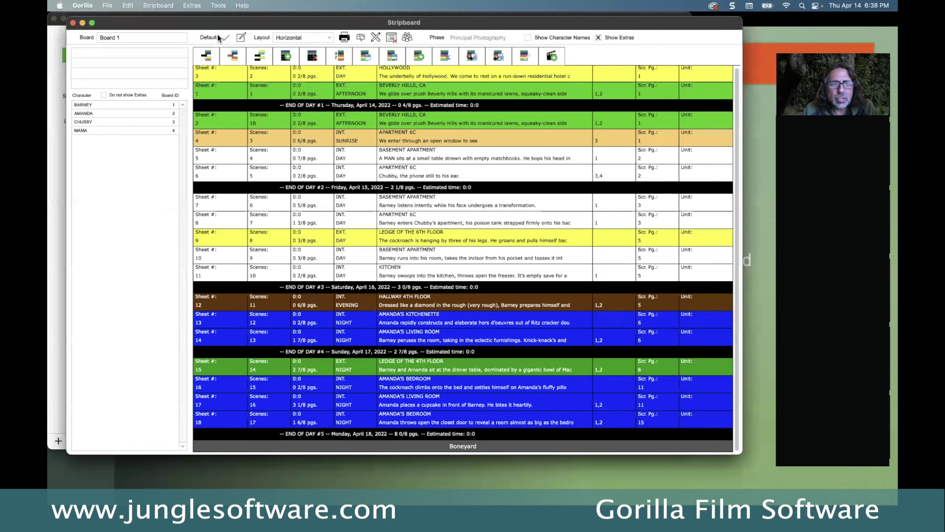
left_click(376, 36)
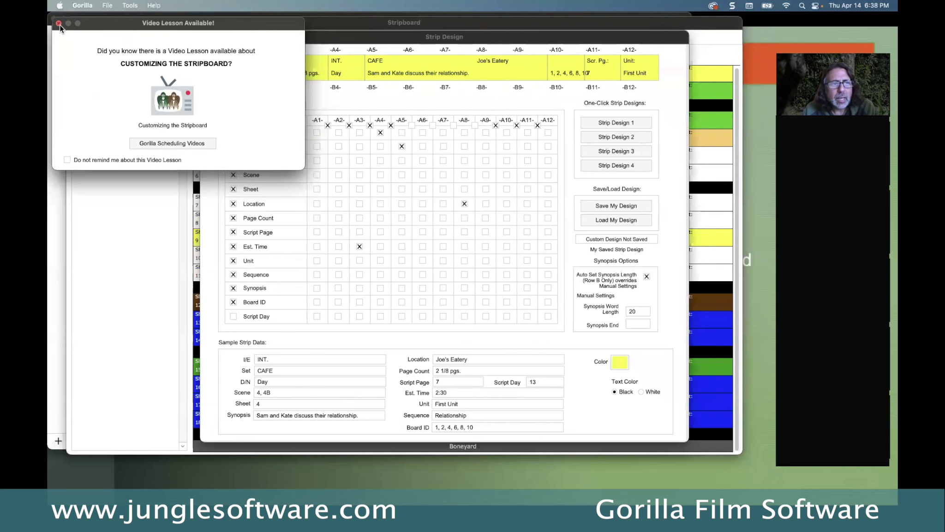
left_click(59, 23)
left_click_drag(369, 37, 282, 25)
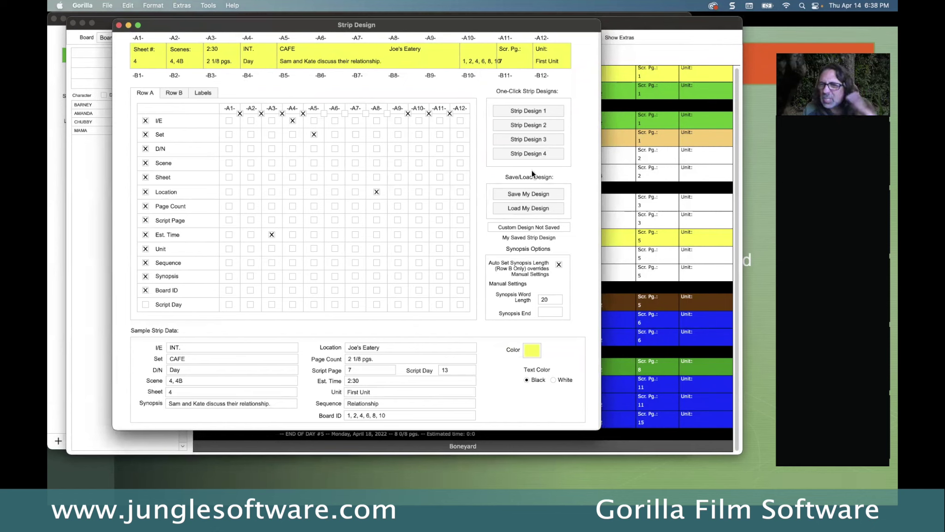
left_click(522, 125)
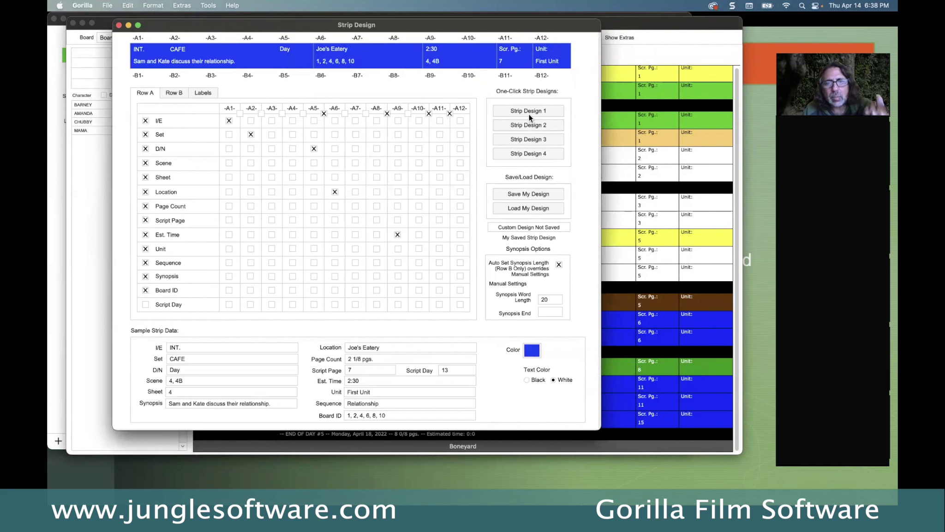
left_click(532, 139)
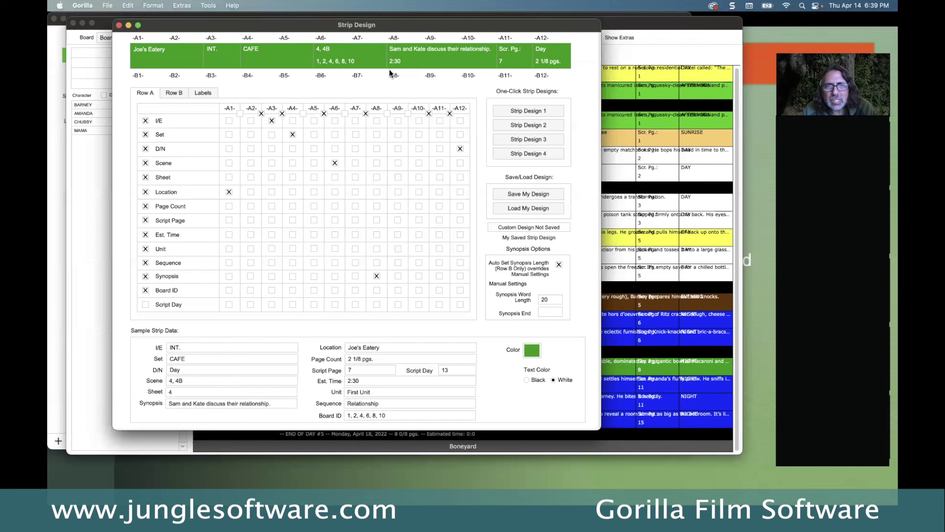
left_click(366, 114)
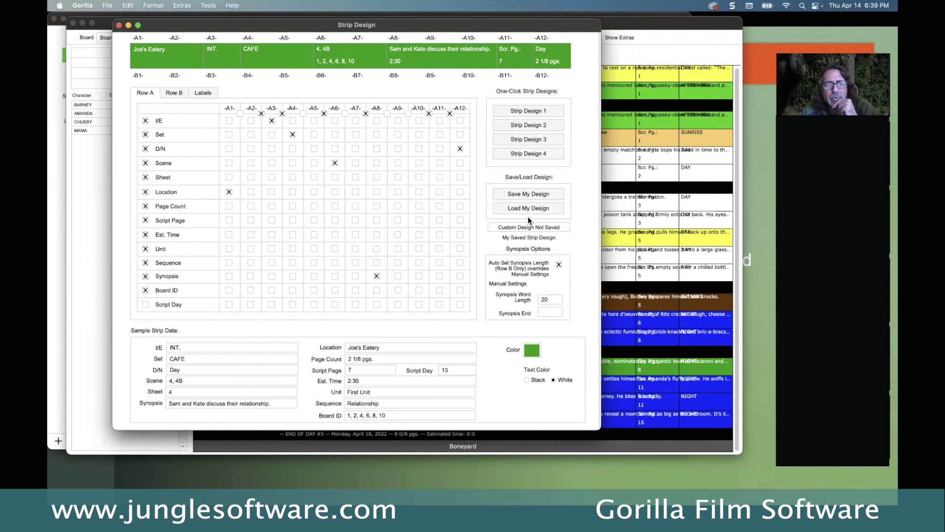
Close Strip Design, accept the stripboard update, and close the stripboard
left_click(118, 25)
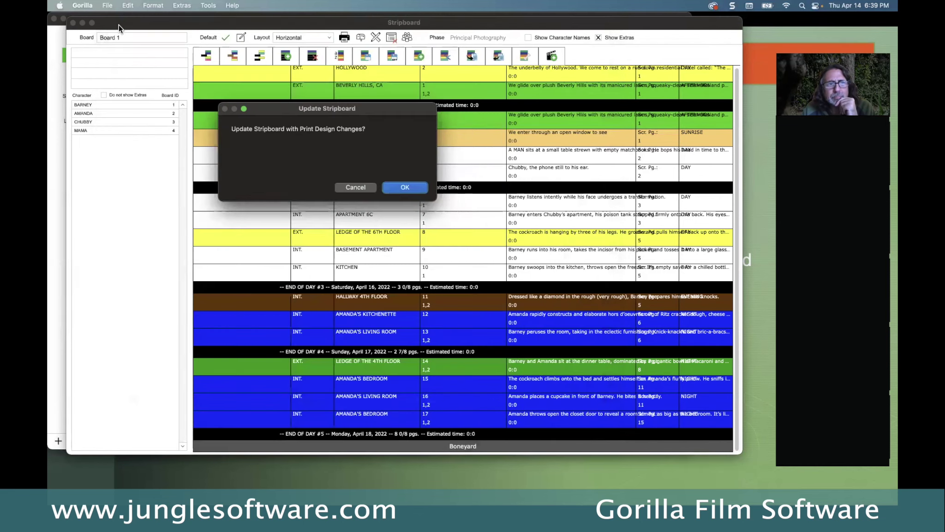
left_click(364, 187)
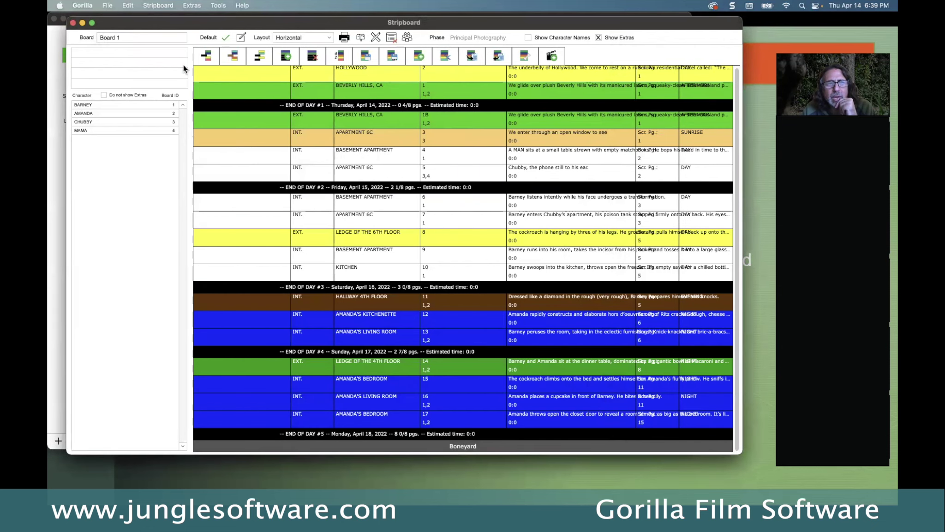
left_click(73, 24)
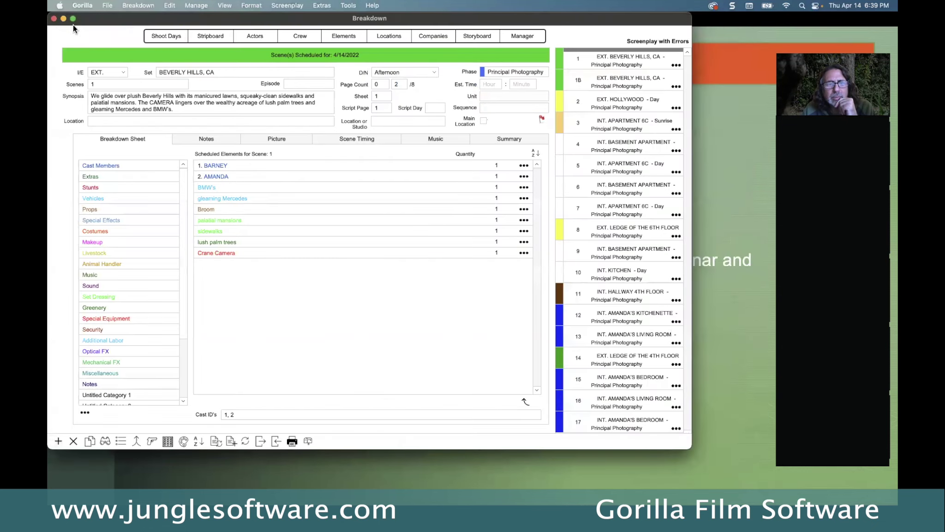
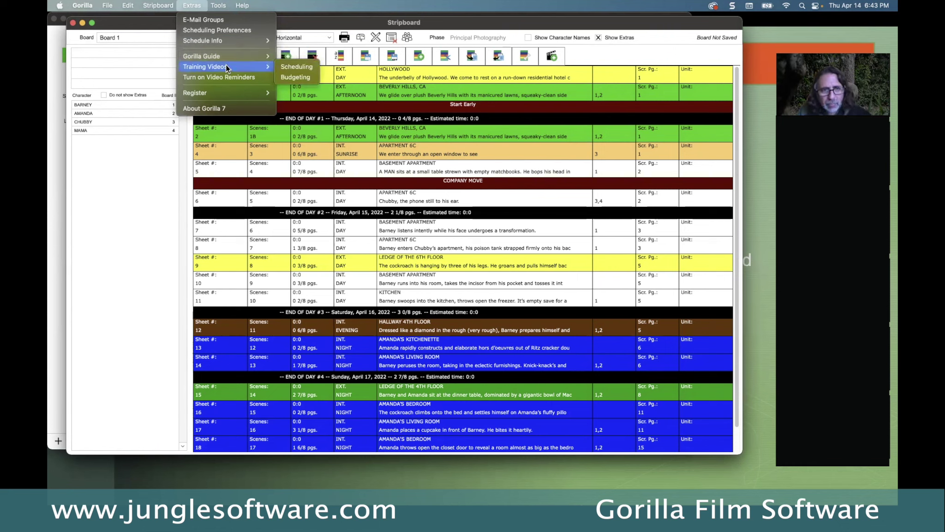
Browse the Gorilla Scheduling training video list and running times, then close the window
left_click(307, 68)
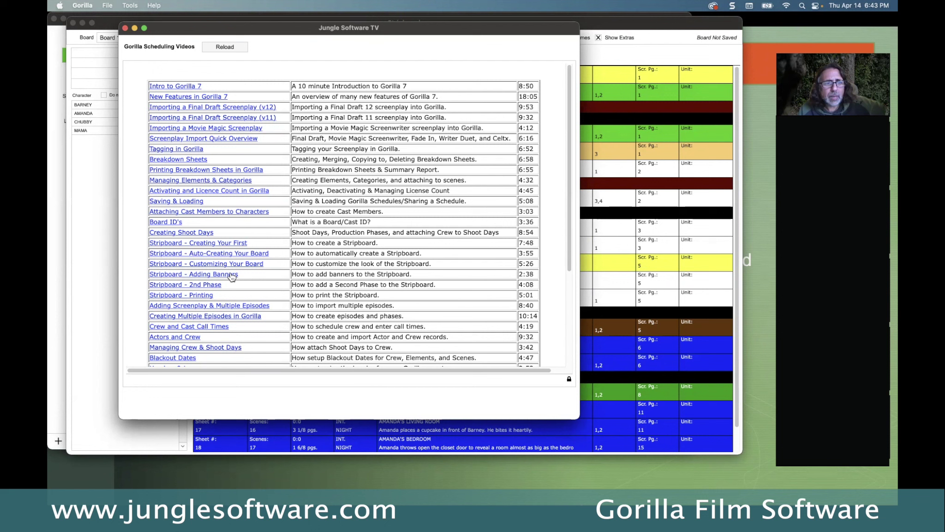
scroll(231, 276, "down", 1)
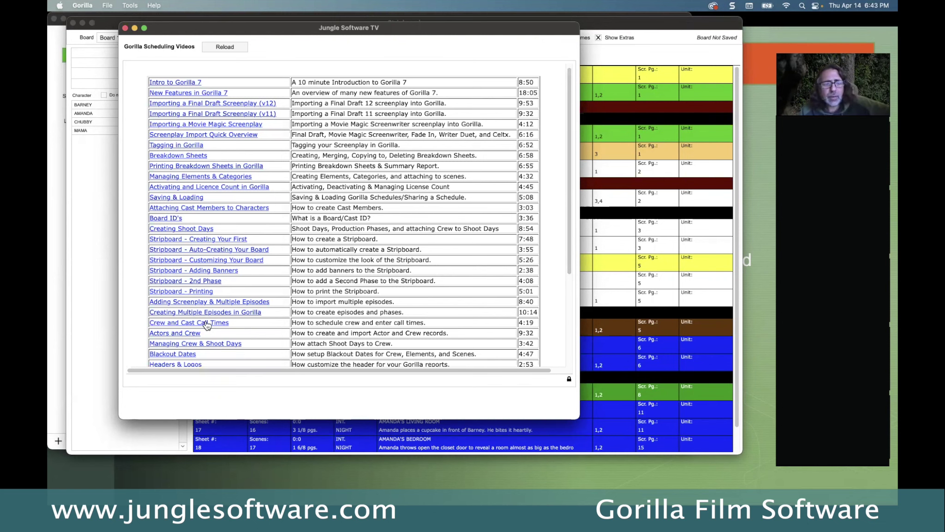
scroll(208, 323, "down", 5)
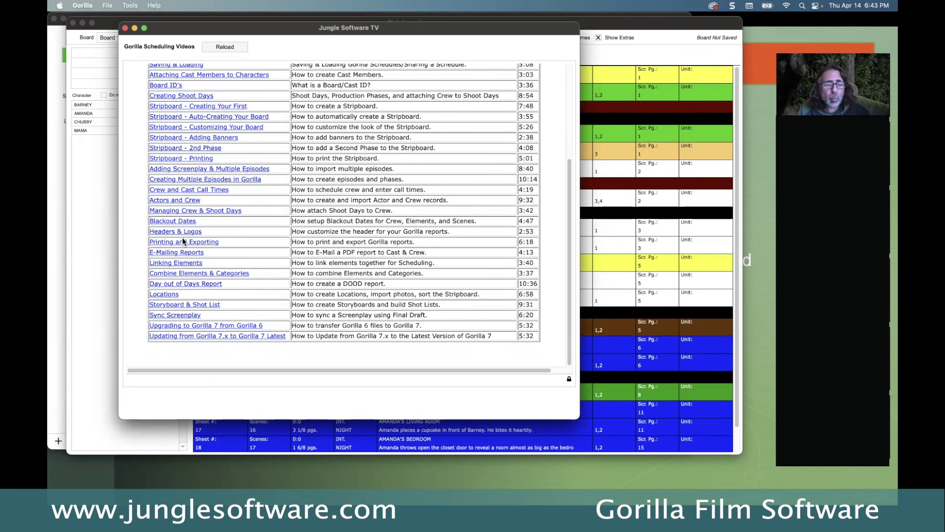
scroll(207, 228, "up", 5)
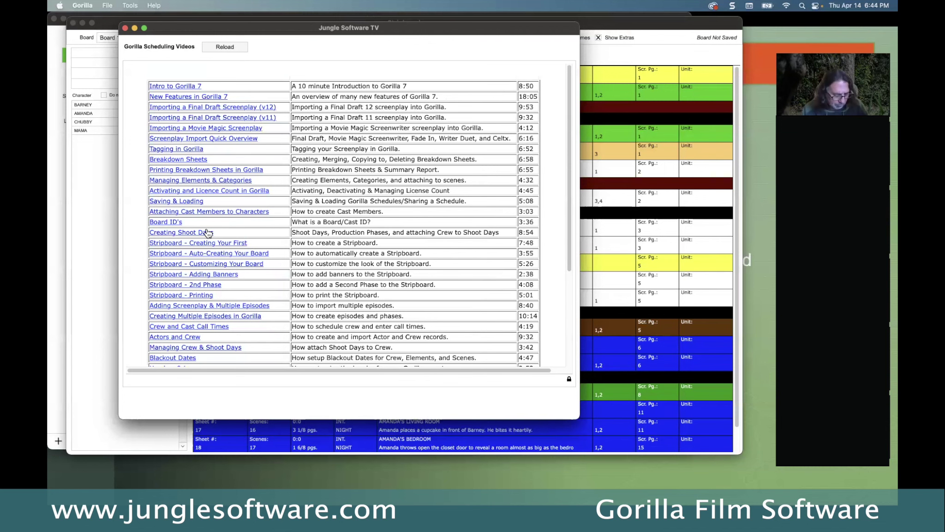
left_click(125, 27)
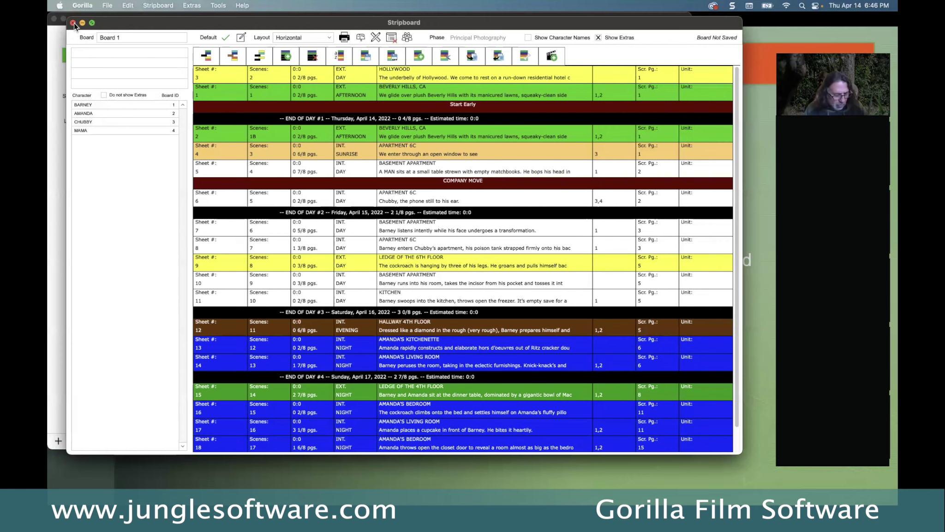
Switch to Safari's Gorilla Downloads page, shift the window left, and go to the Jungle Software home page
key("super+Tab")
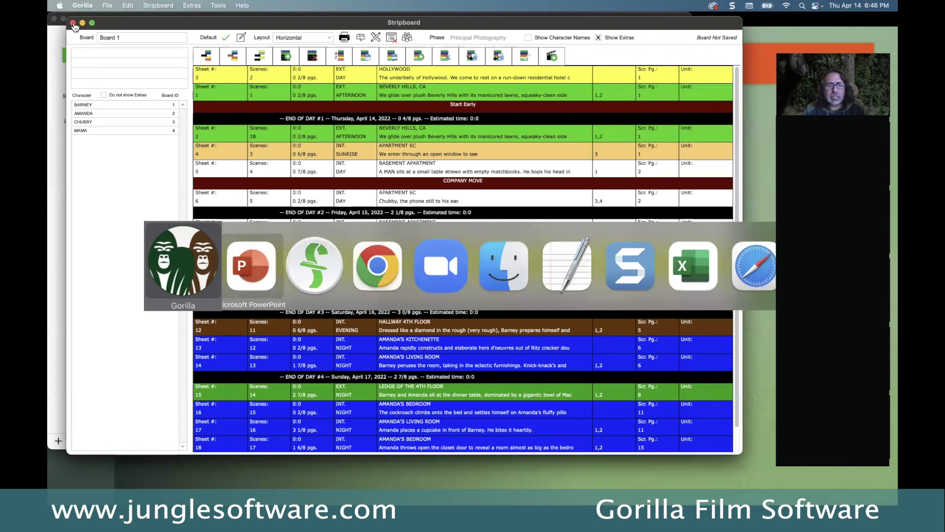
left_click(369, 259)
key("super+Tab")
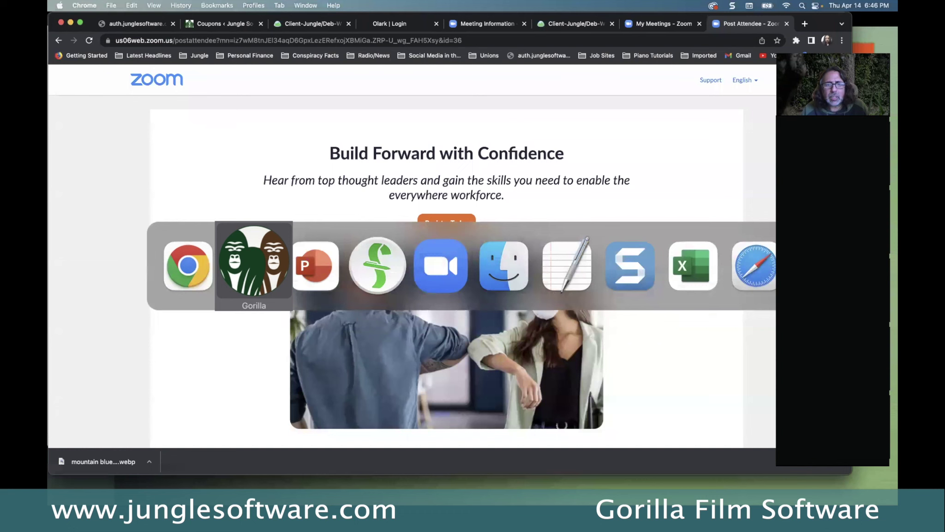
left_click(774, 283)
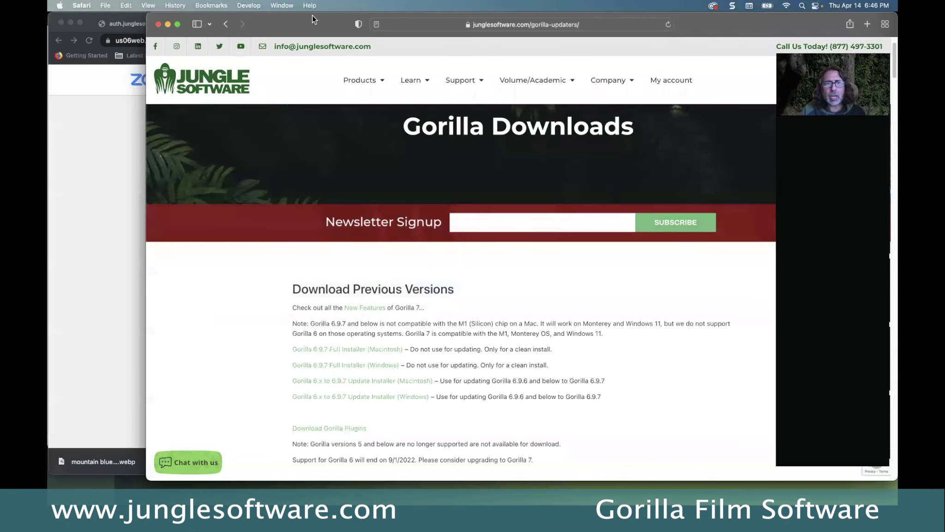
left_click_drag(271, 25, 194, 23)
left_click(135, 82)
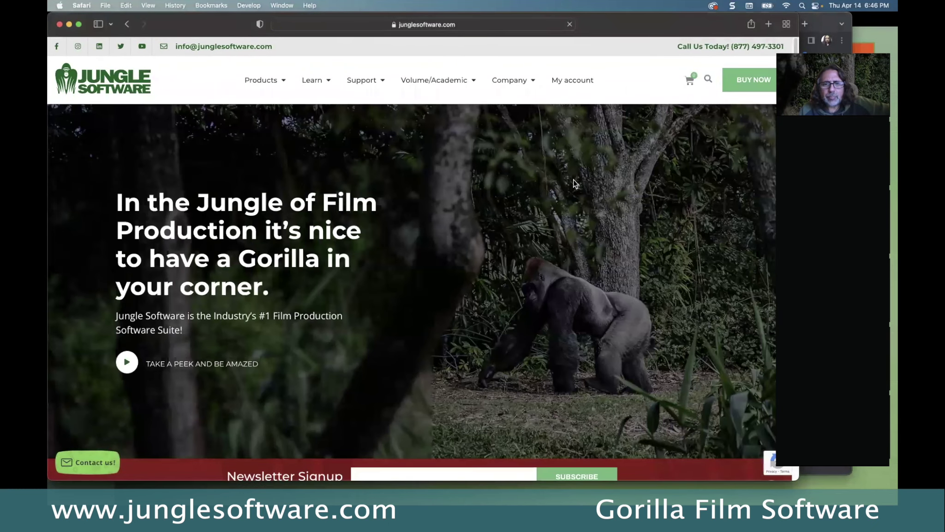
Open the Support Downloads page and scroll through the current product downloads
mouse_move(356, 84)
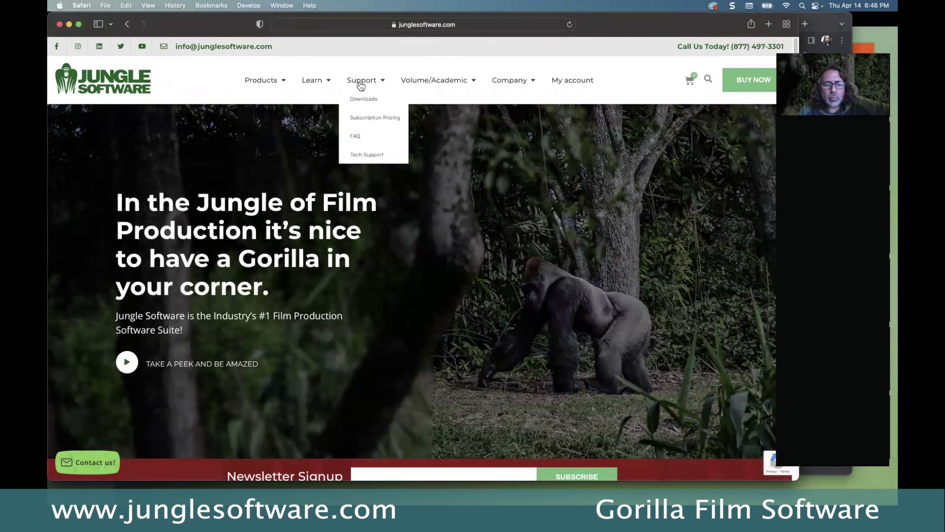
left_click(367, 99)
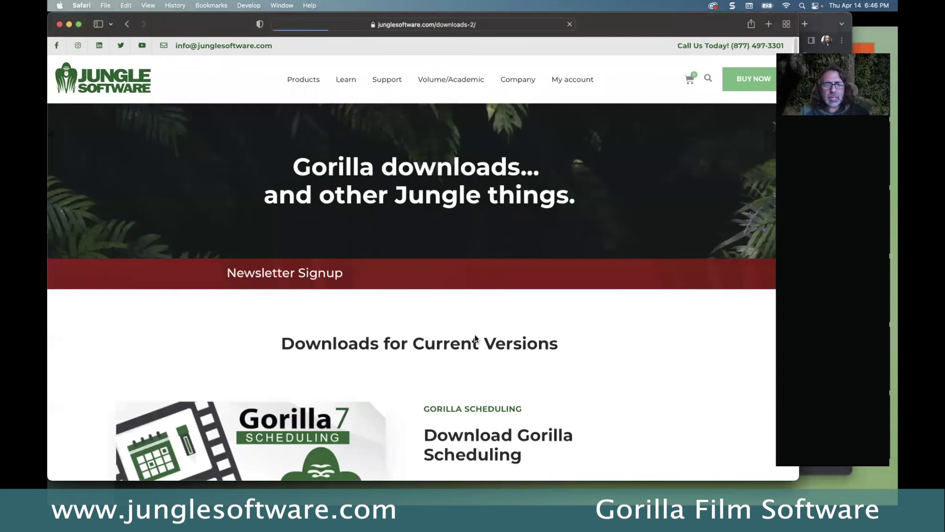
scroll(476, 331, "down", 8)
scroll(475, 331, "up", 1)
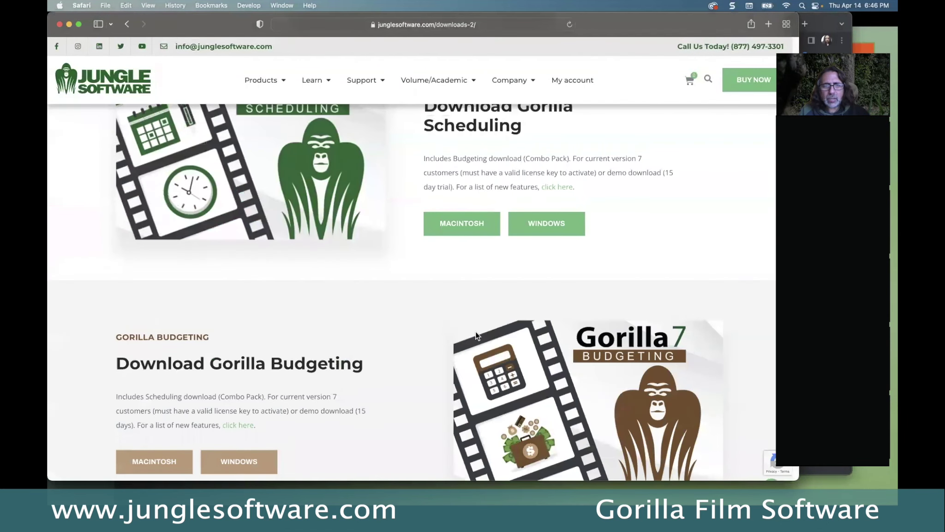
scroll(323, 369, "down", 3)
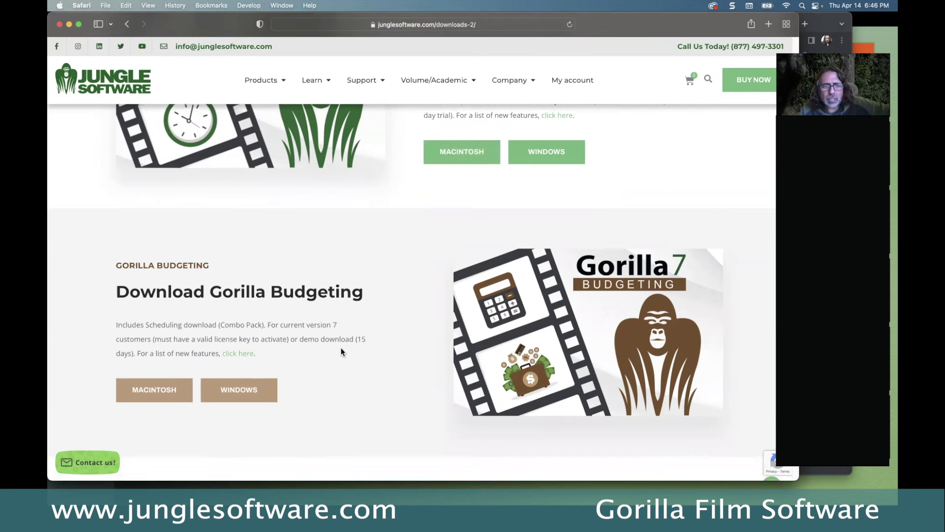
scroll(340, 351, "down", 7)
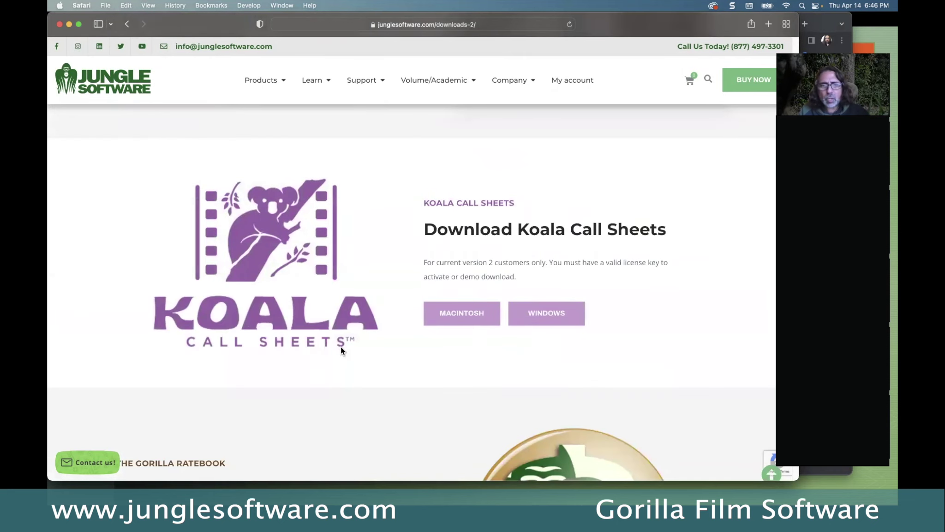
scroll(394, 328, "down", 12)
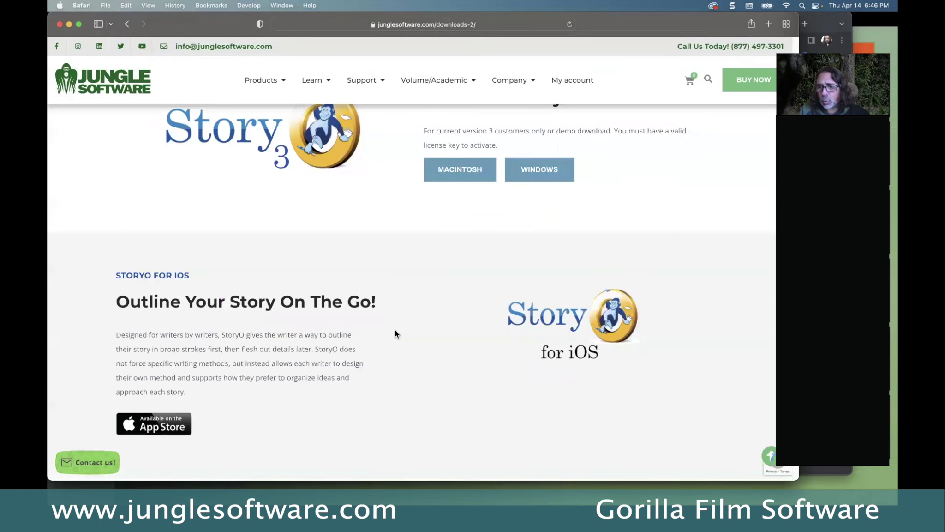
Return to the top of the downloads page
key("super+Up")
scroll(395, 330, "down", 3)
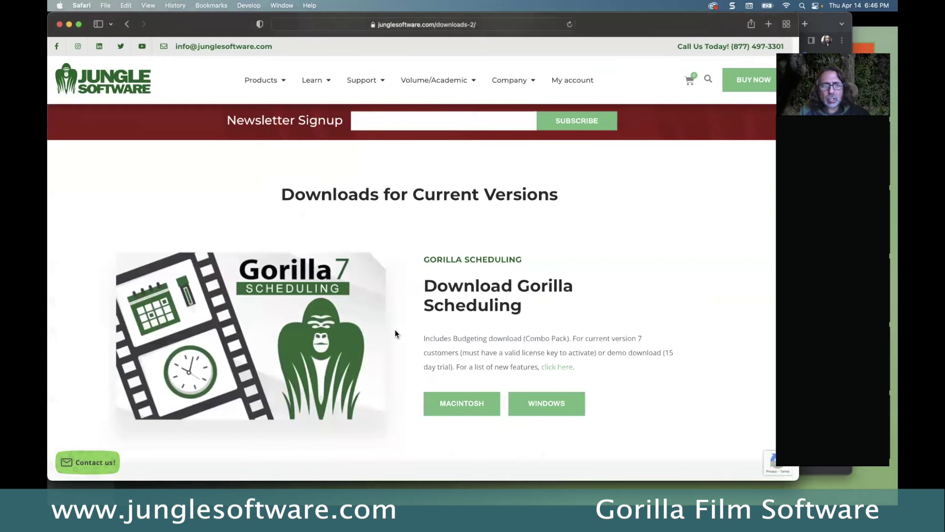
scroll(336, 204, "up", 3)
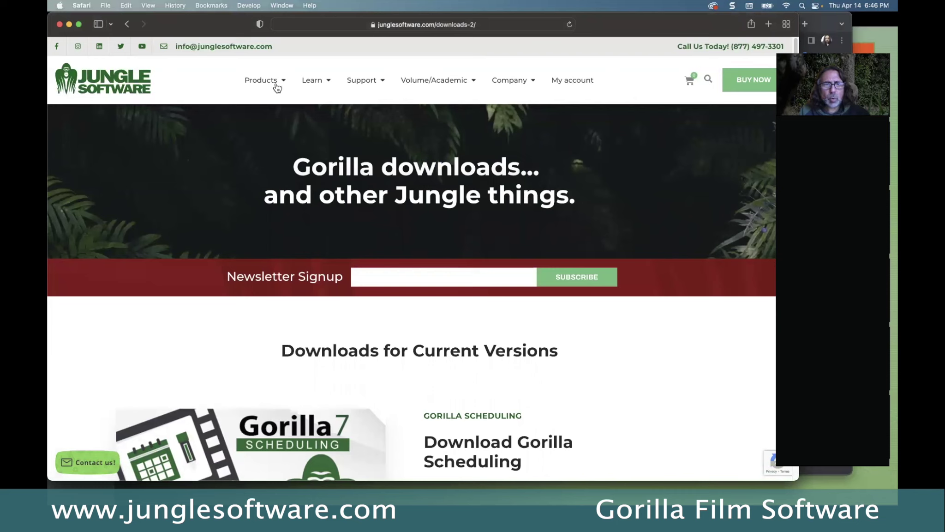
mouse_move(312, 84)
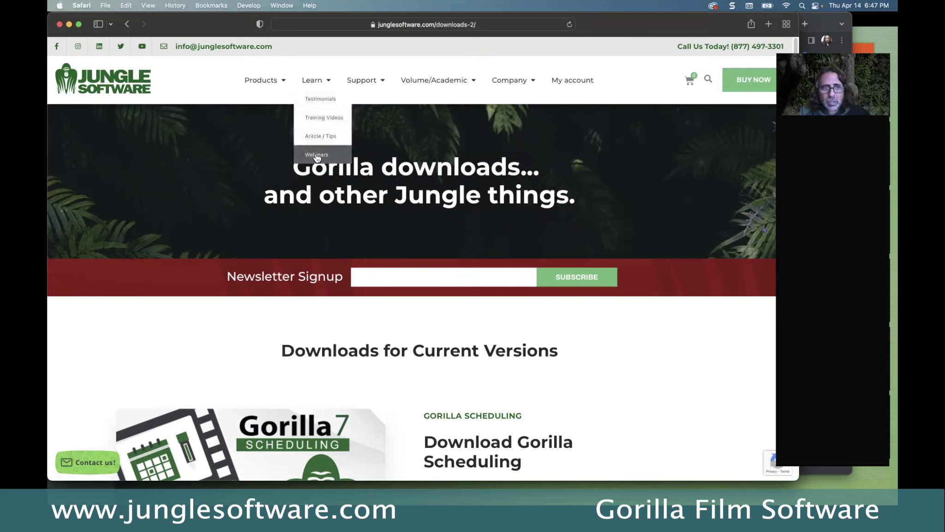
mouse_move(260, 81)
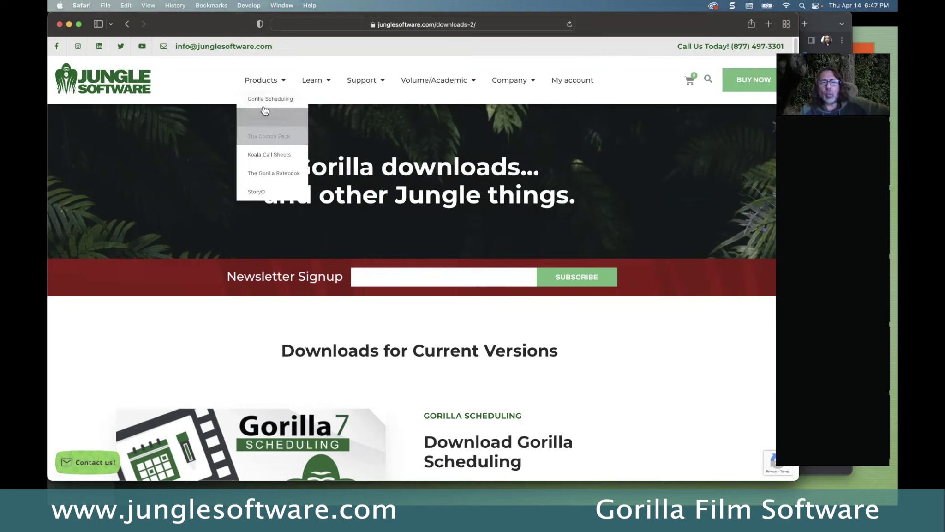
Open the Gorilla Scheduling product page and scroll through its features, purchase options and testimonials
left_click(263, 99)
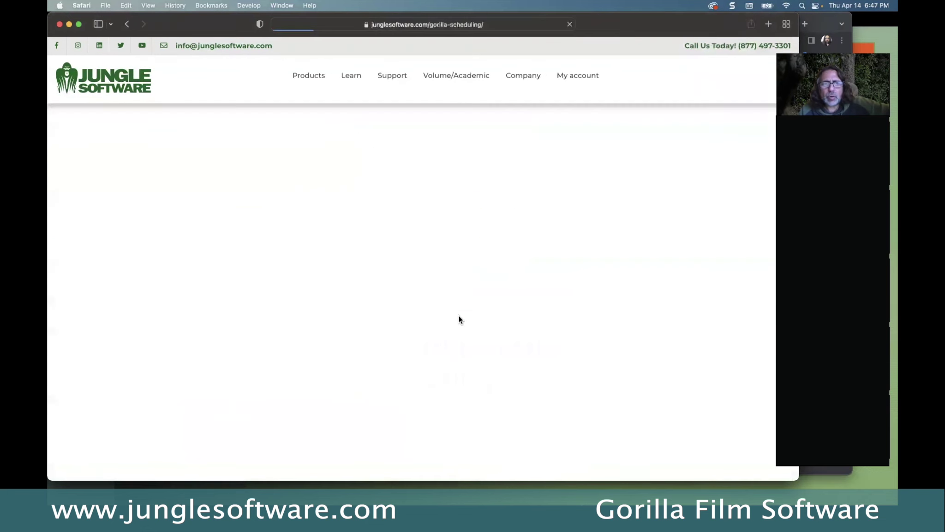
scroll(459, 317, "down", 10)
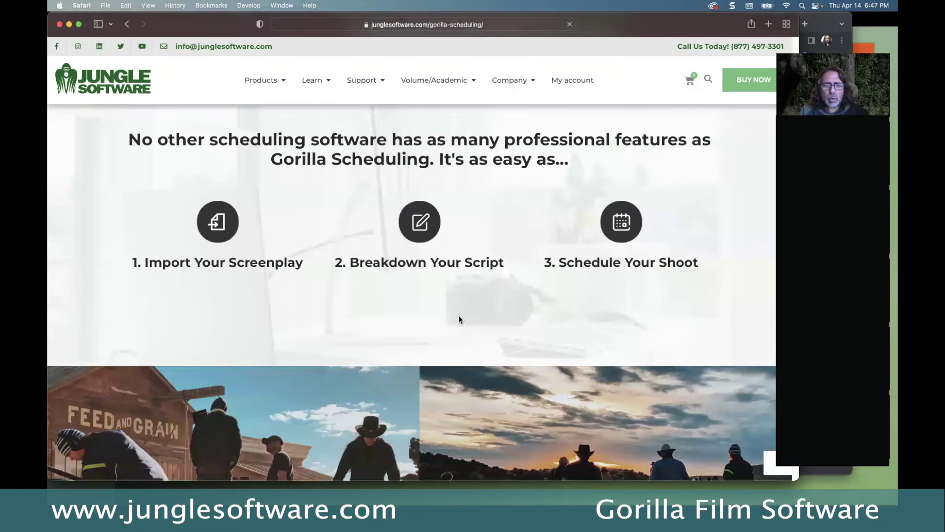
scroll(459, 318, "down", 4)
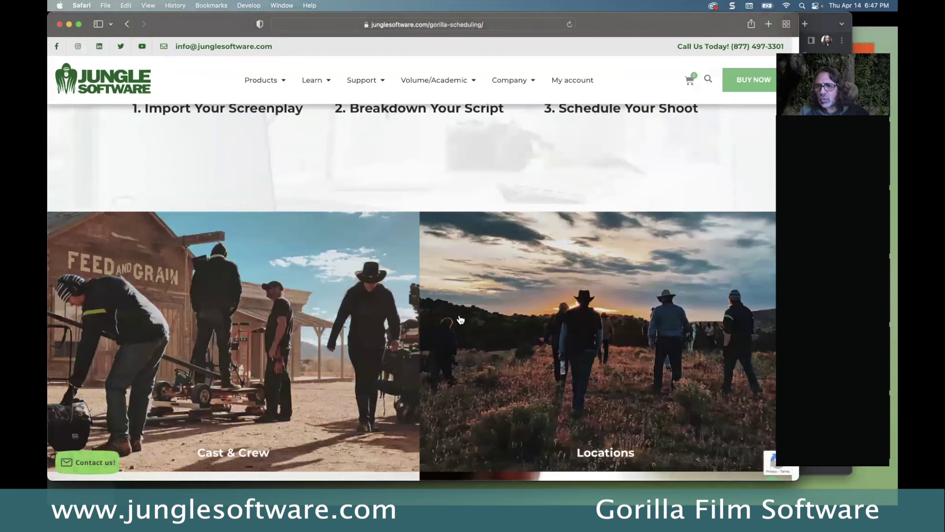
scroll(460, 319, "down", 15)
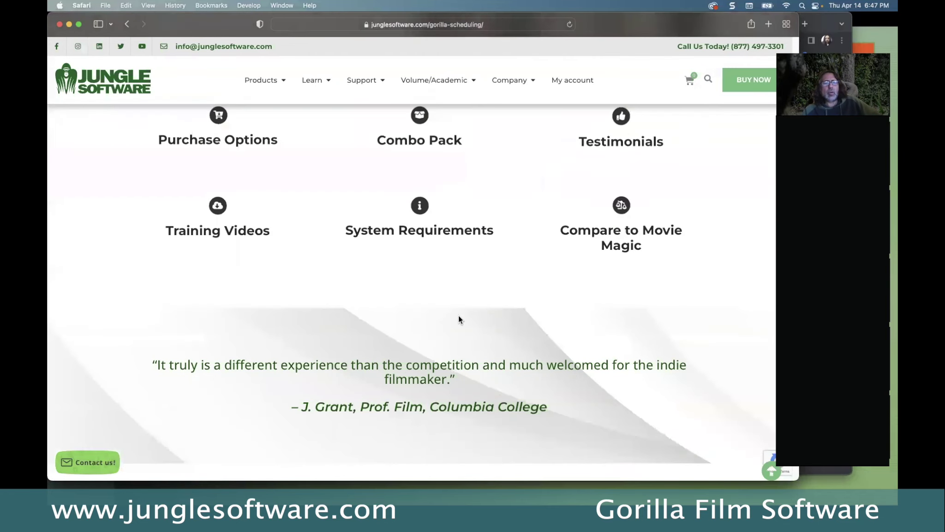
scroll(459, 315, "down", 12)
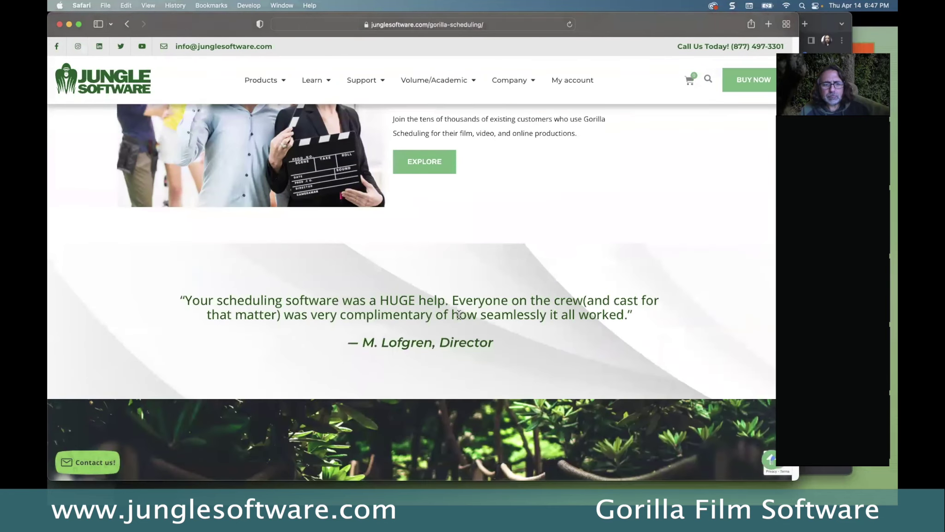
scroll(458, 315, "down", 7)
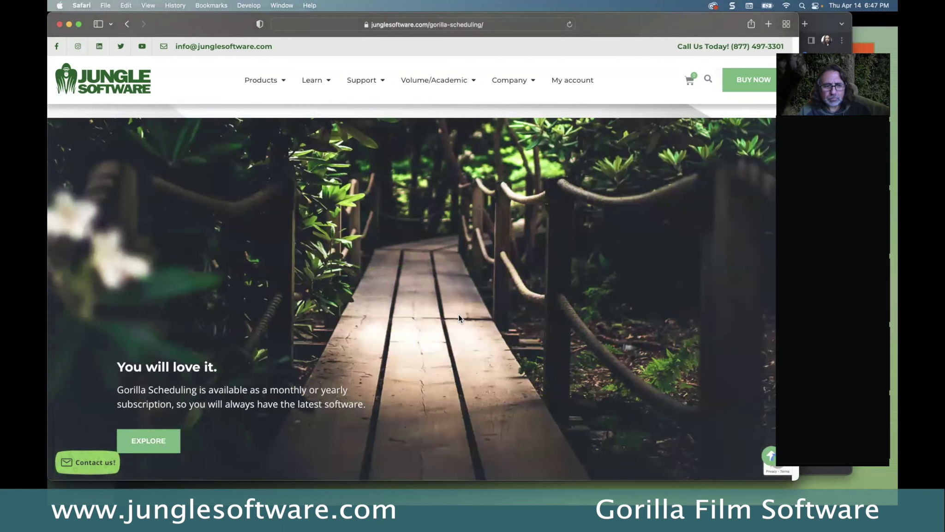